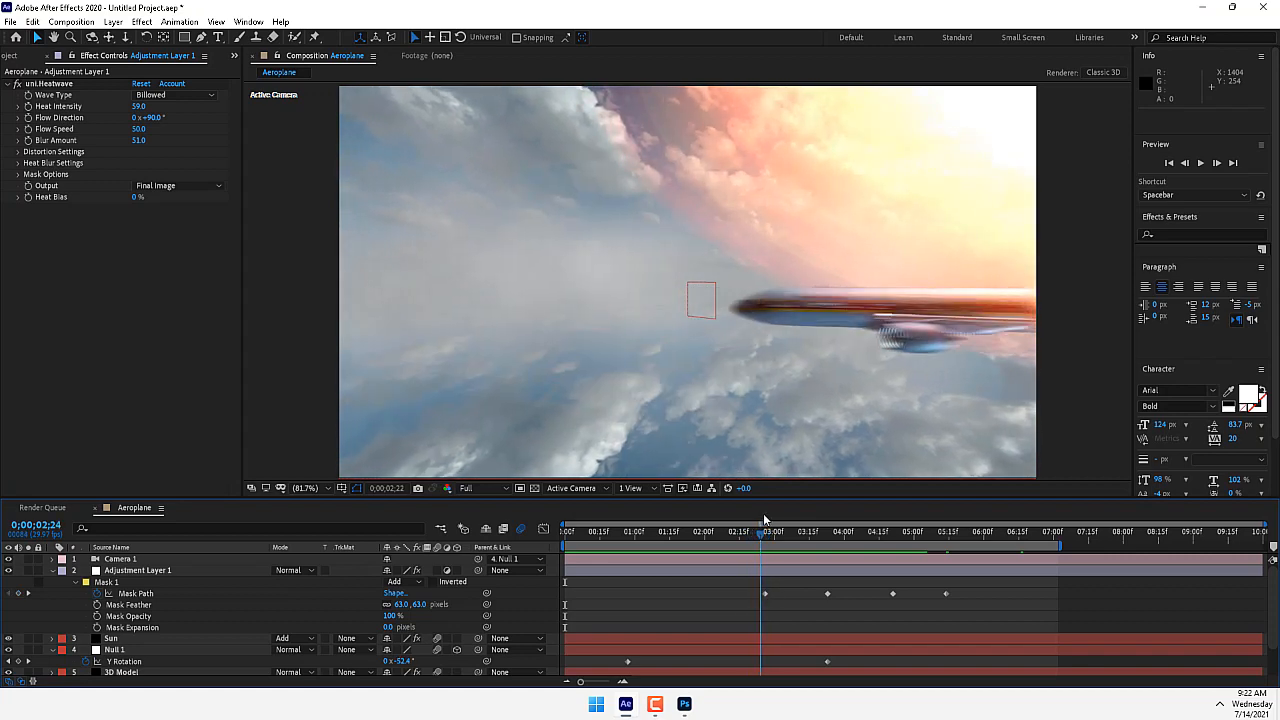
left_click_drag(763, 520, 775, 518)
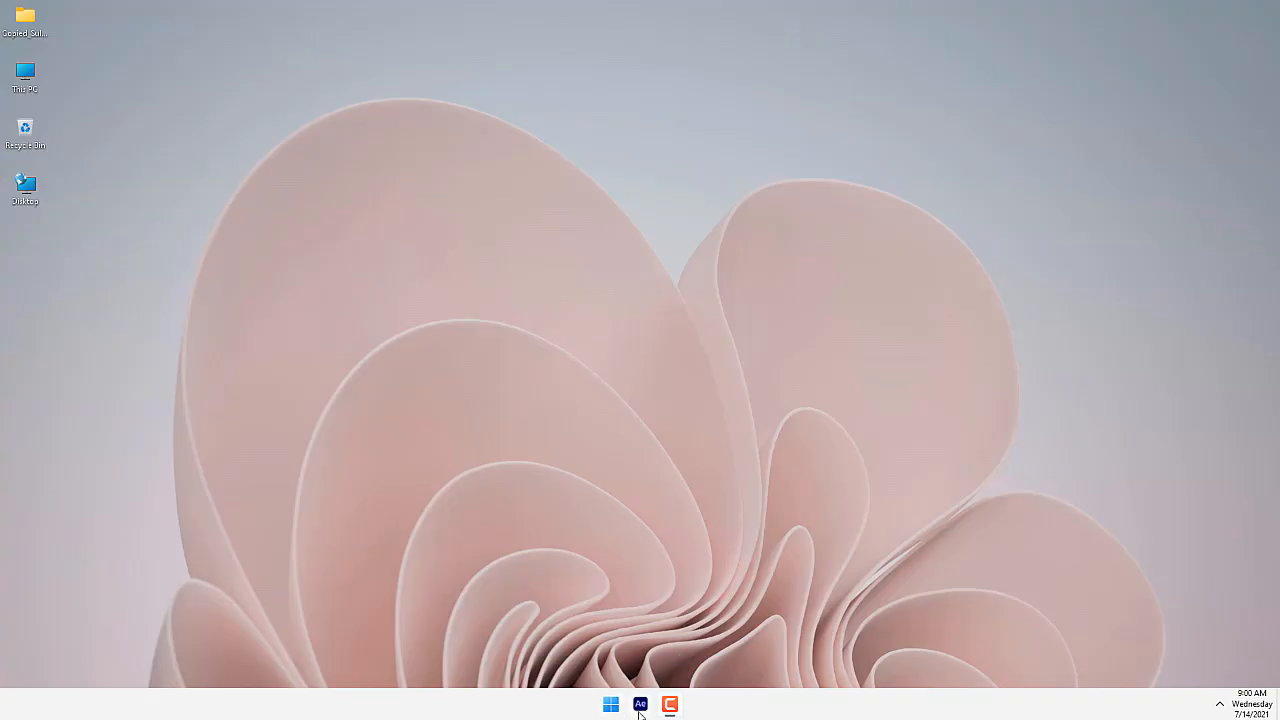
Step: Switch to After Effects and create a composition named Aeroplane
left_click(640, 704)
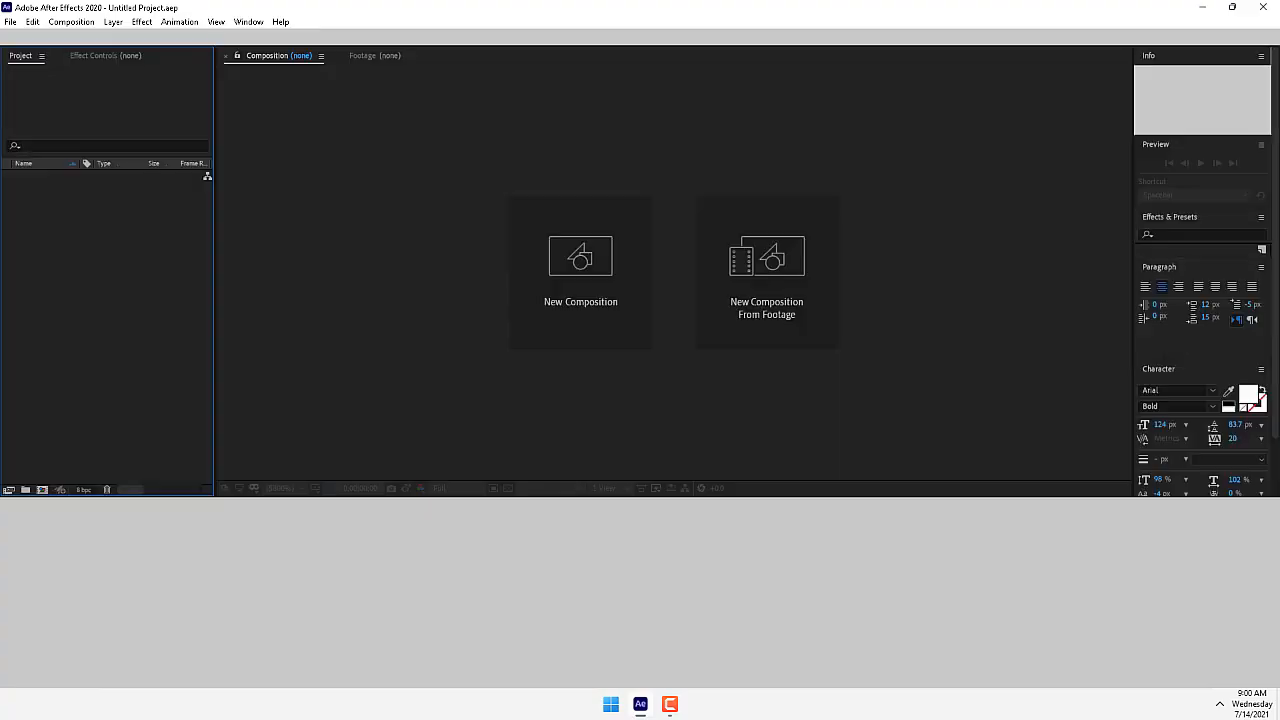
left_click(590, 318)
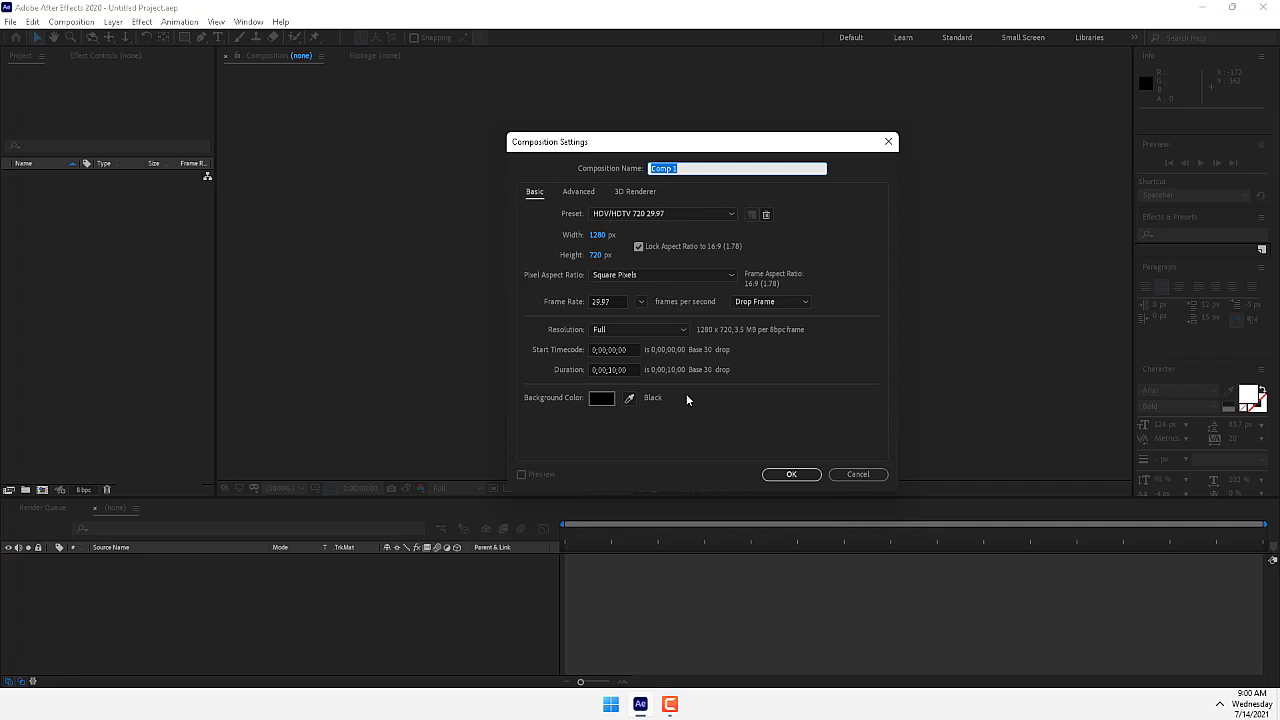
type("Aeroplane")
key("Return")
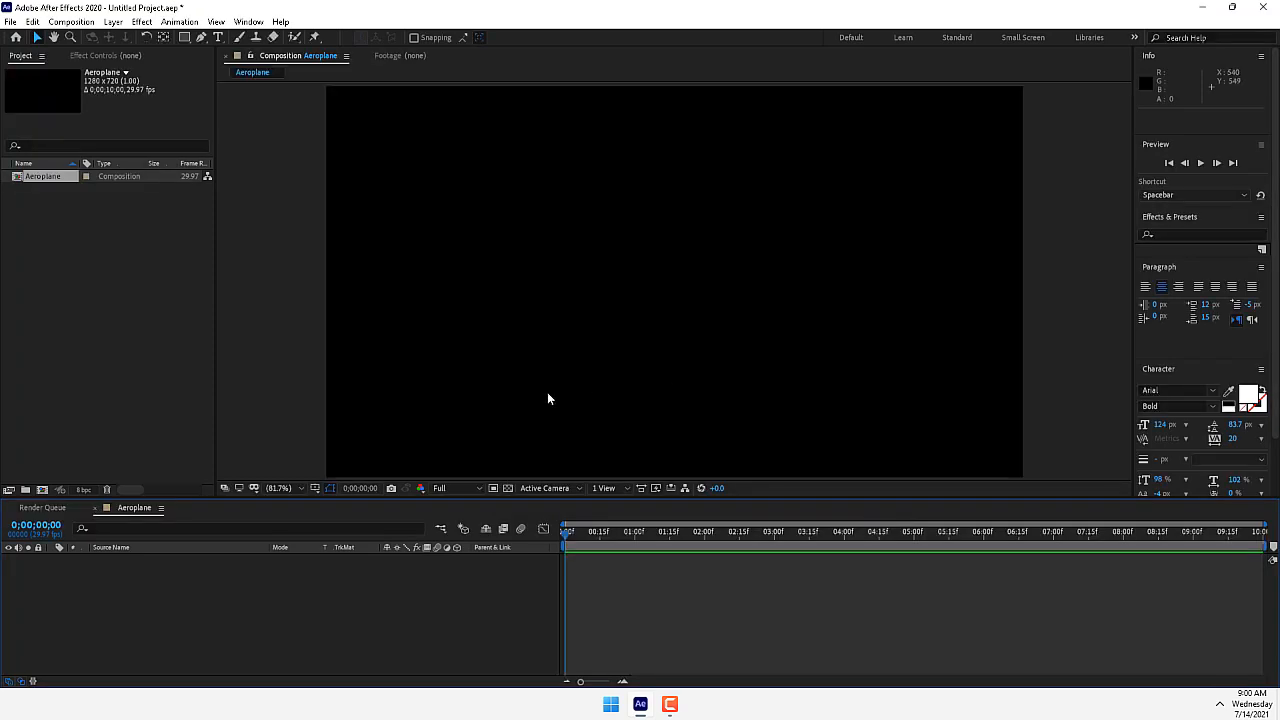
Step: Create a black solid named 3D Model in the Aeroplane composition
key("ctrl+y")
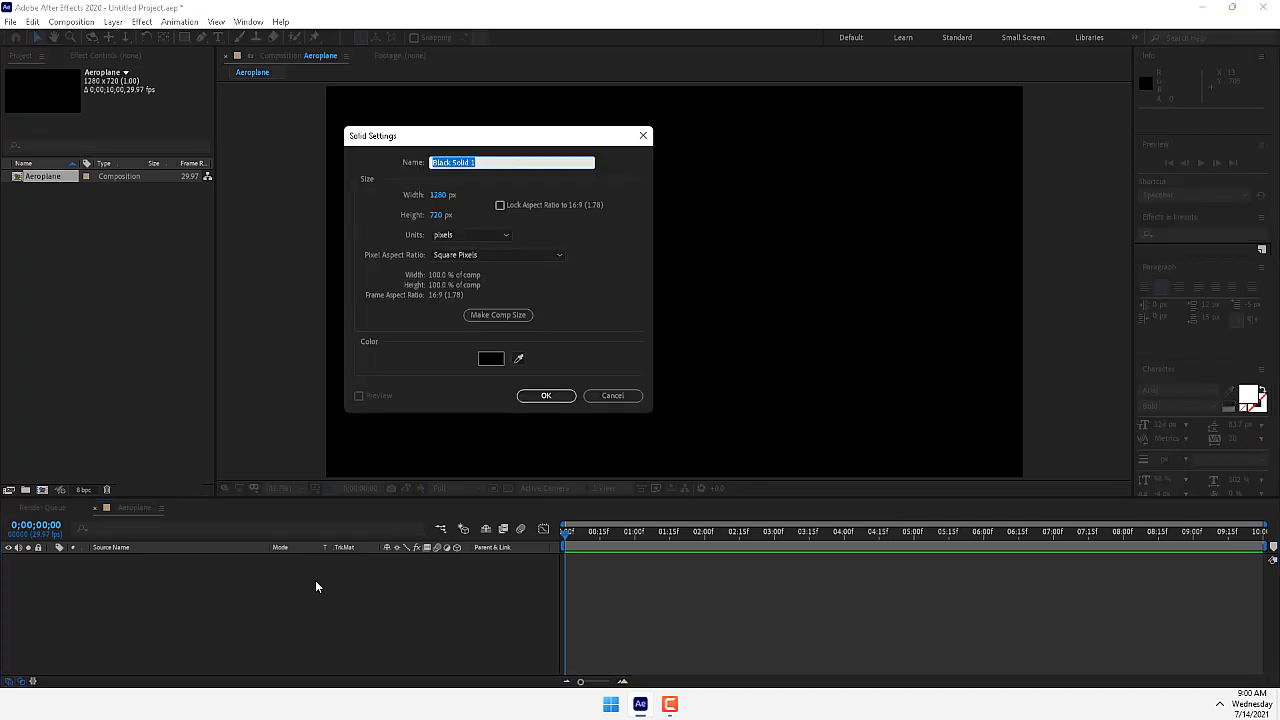
type("SD Model")
key("Return")
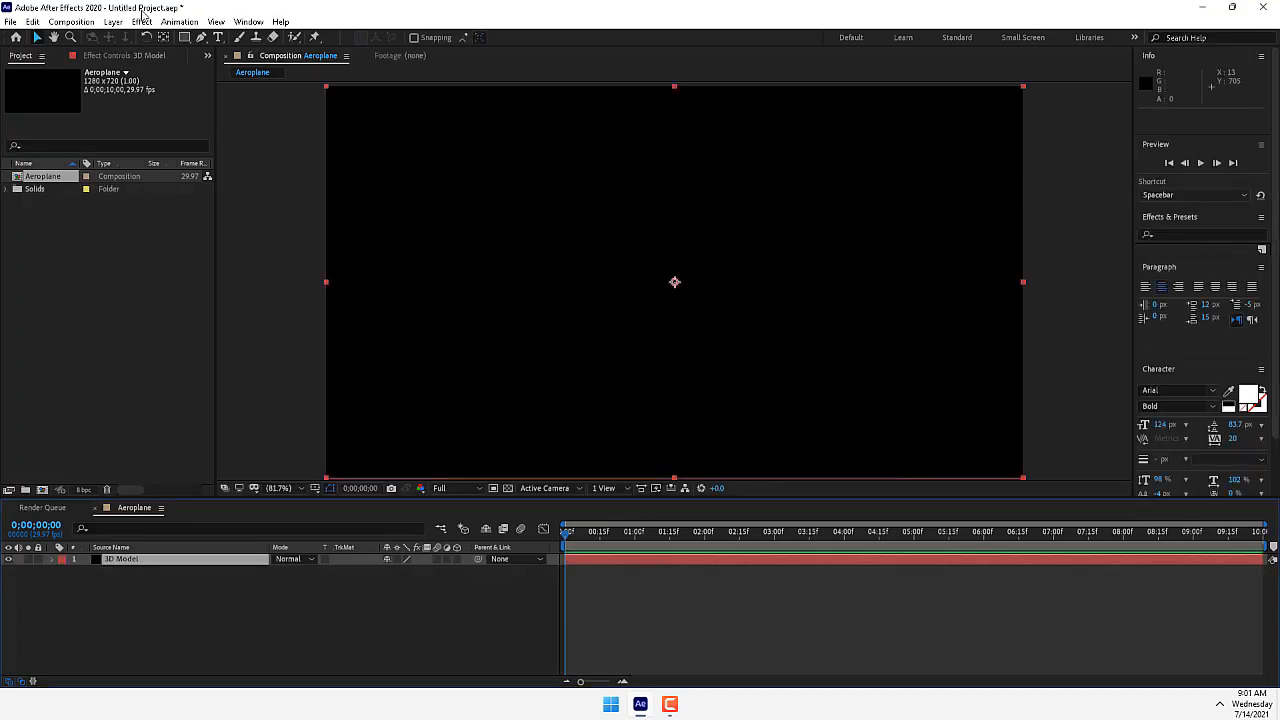
Step: Apply the Video Copilot Element effect to the 3D Model solid and show the Jet_Strike models in Scene Setup
left_click(143, 21)
mouse_move(352, 48)
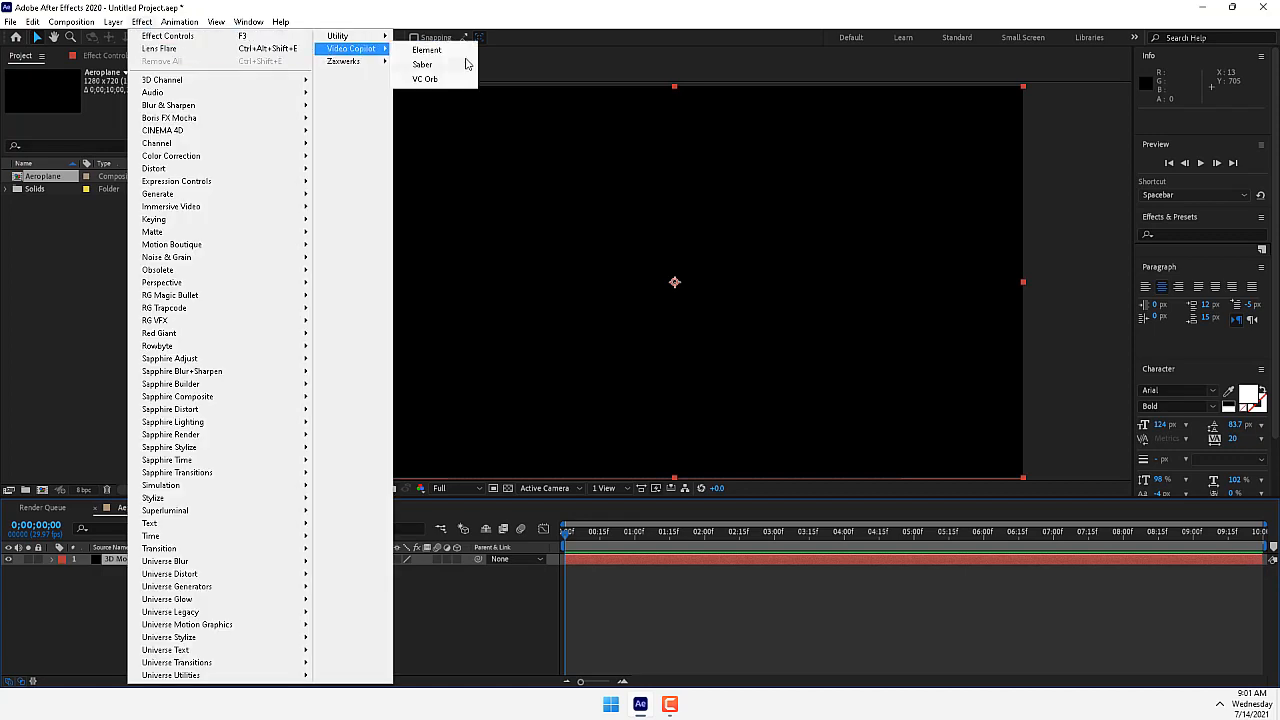
left_click(448, 54)
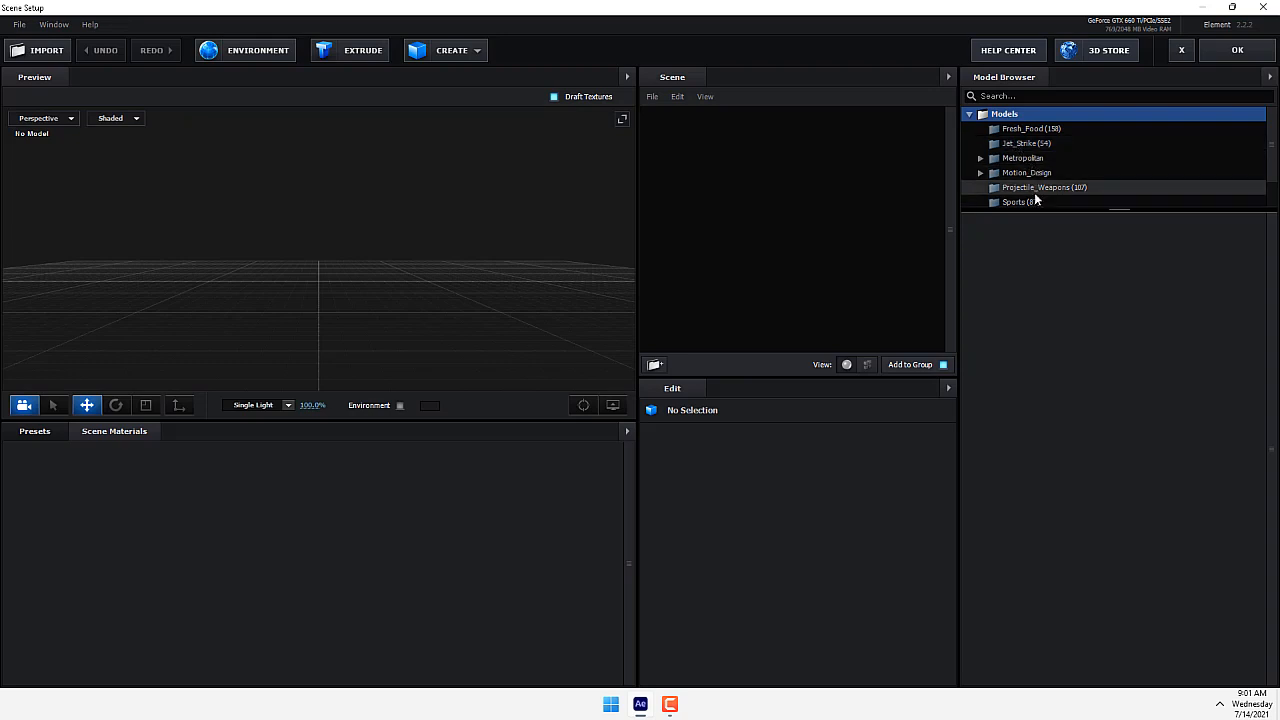
left_click(1020, 147)
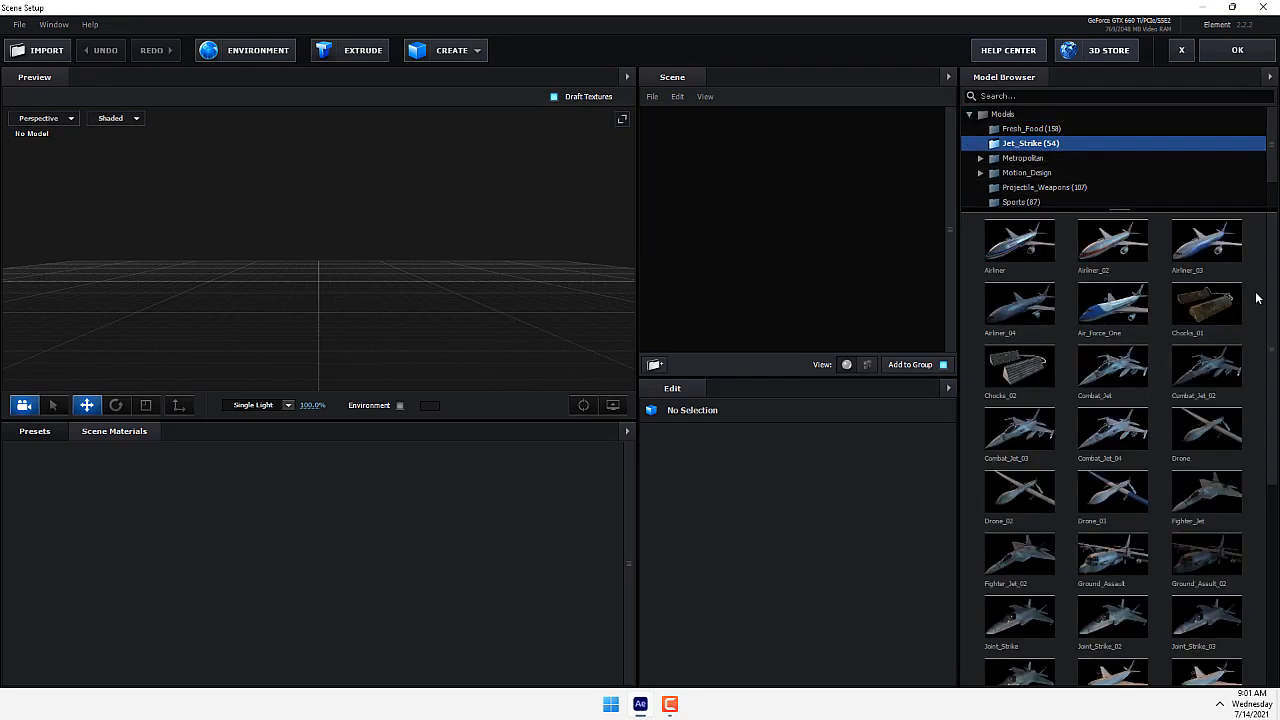
left_click_drag(1027, 250, 570, 253)
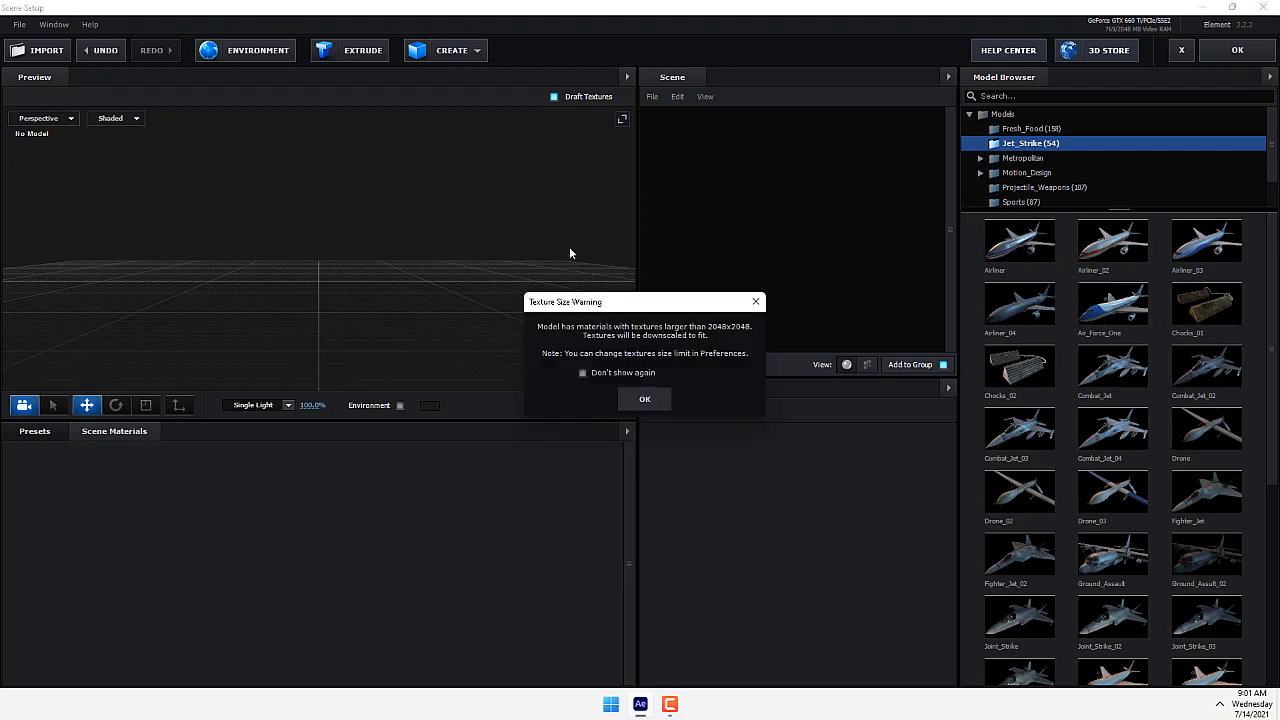
left_click(645, 400)
left_click_drag(453, 230, 390, 240)
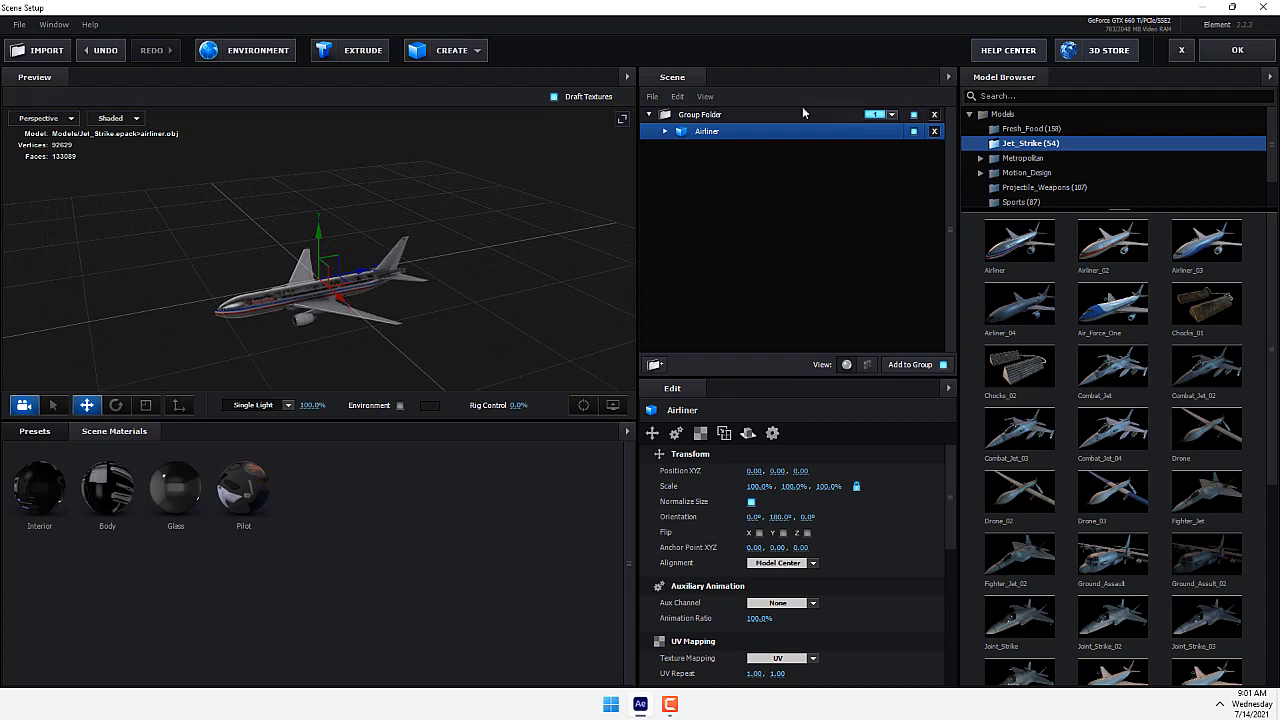
left_click(934, 115)
Step: Add the Airliner_02 model from Jet_Strike to the scene, accepting the downscaled textures
left_click_drag(1113, 240, 597, 257)
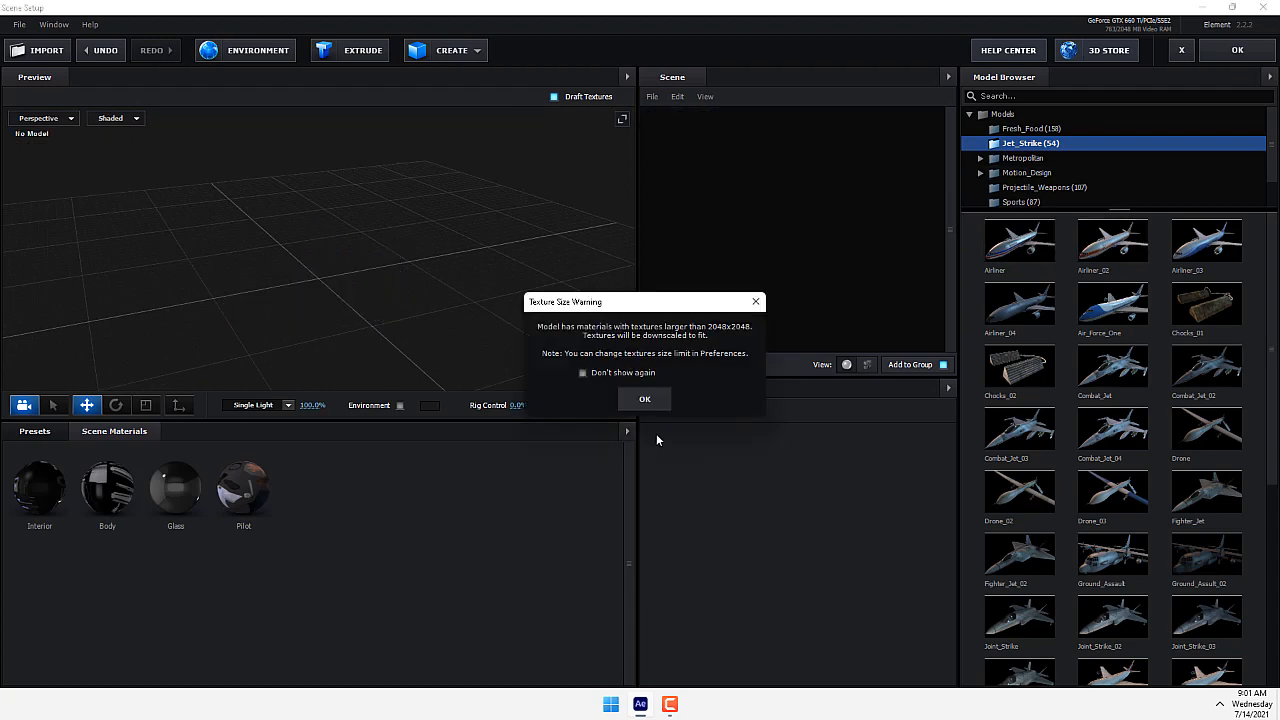
left_click(645, 399)
mouse_move(481, 211)
left_mouse_down()
mouse_move(460, 201)
mouse_move(487, 202)
left_mouse_up()
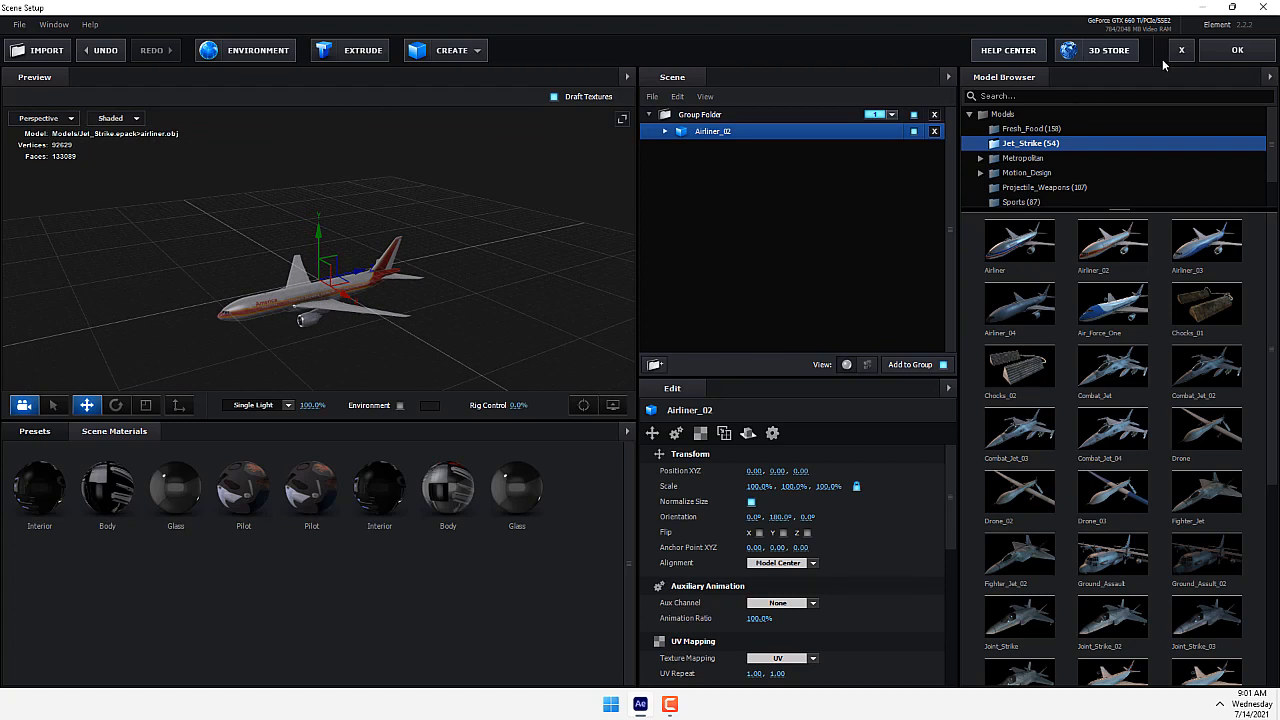
left_click_drag(481, 192, 536, 217)
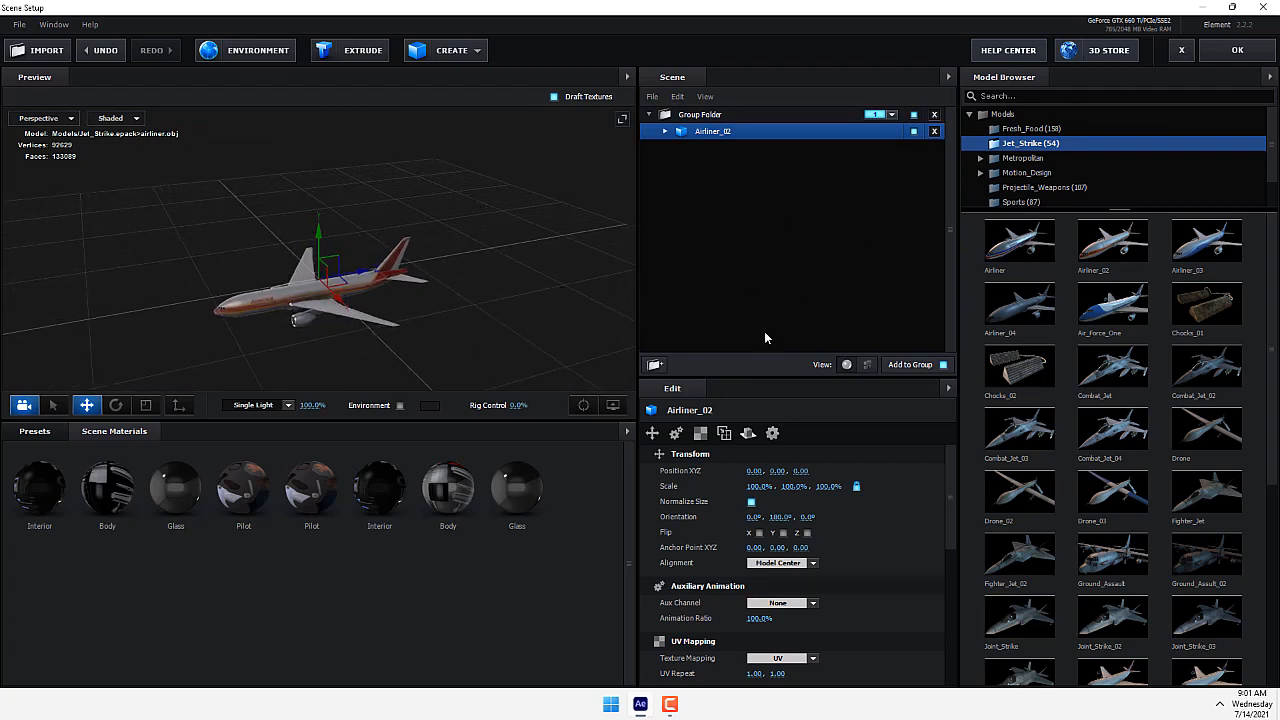
Step: Open the file selection for the diffuse texture of Airliner_02's Body material
left_click(665, 131)
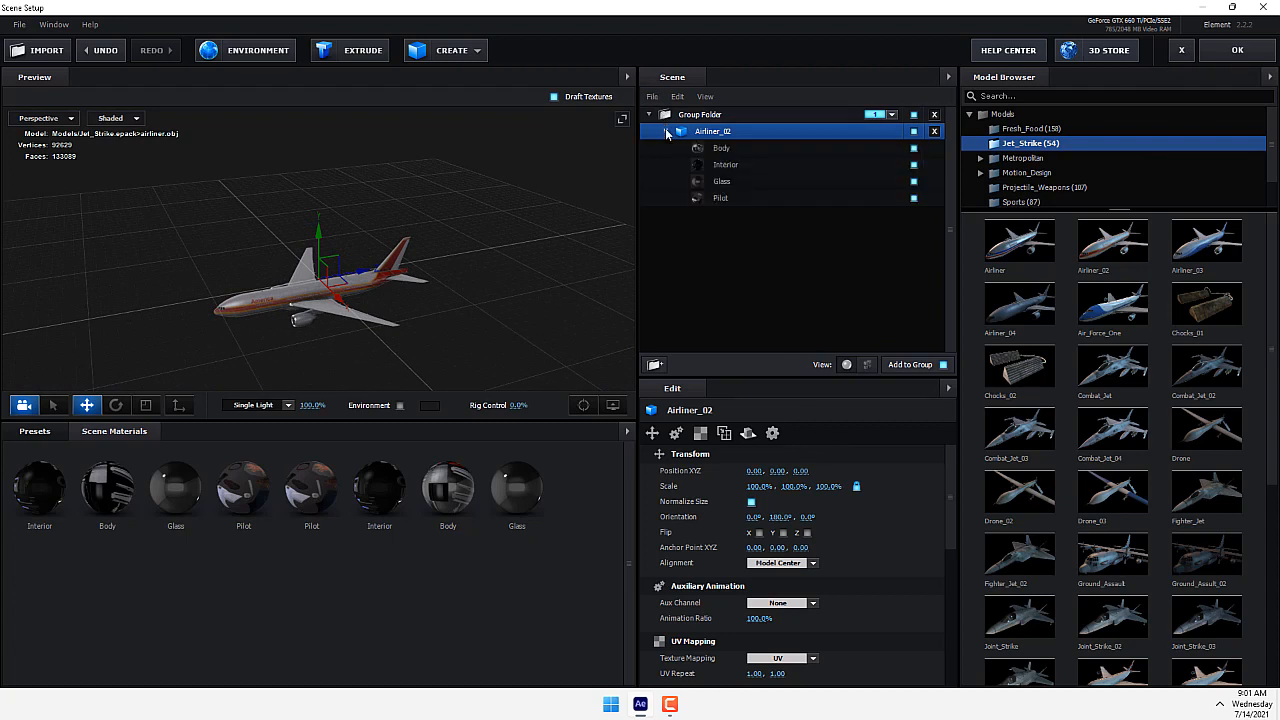
left_click(718, 150)
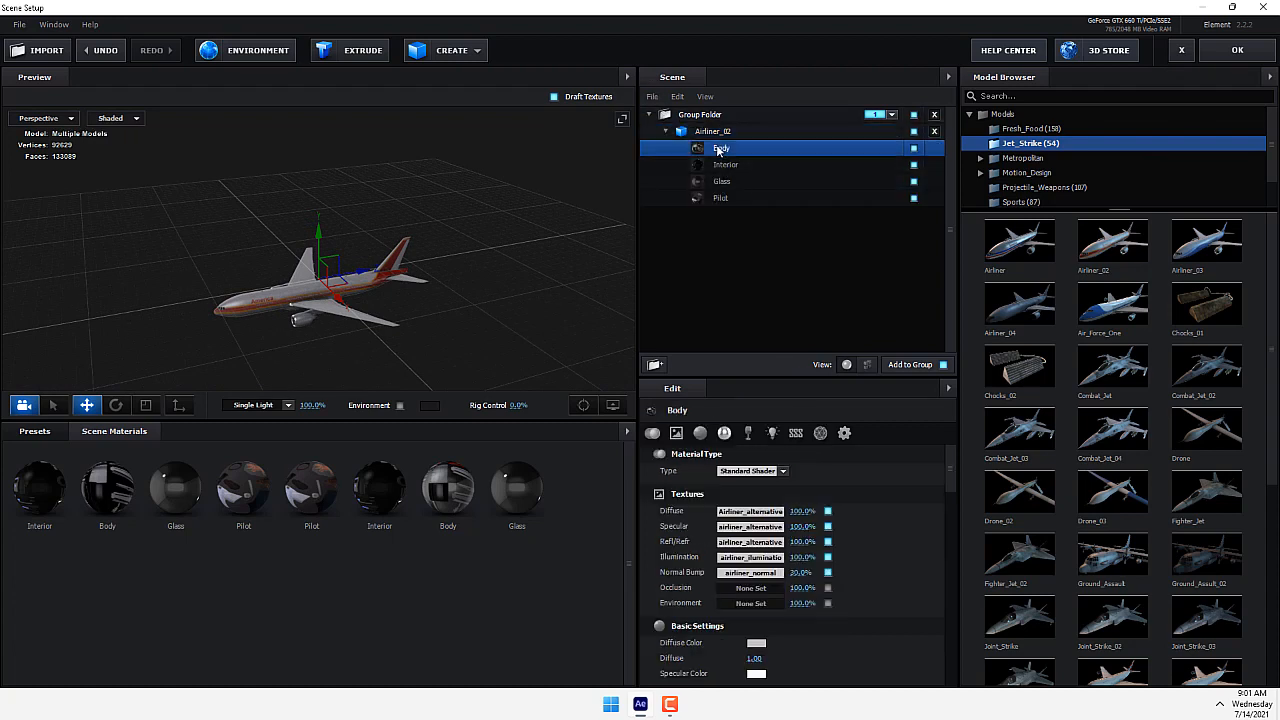
left_click(742, 511)
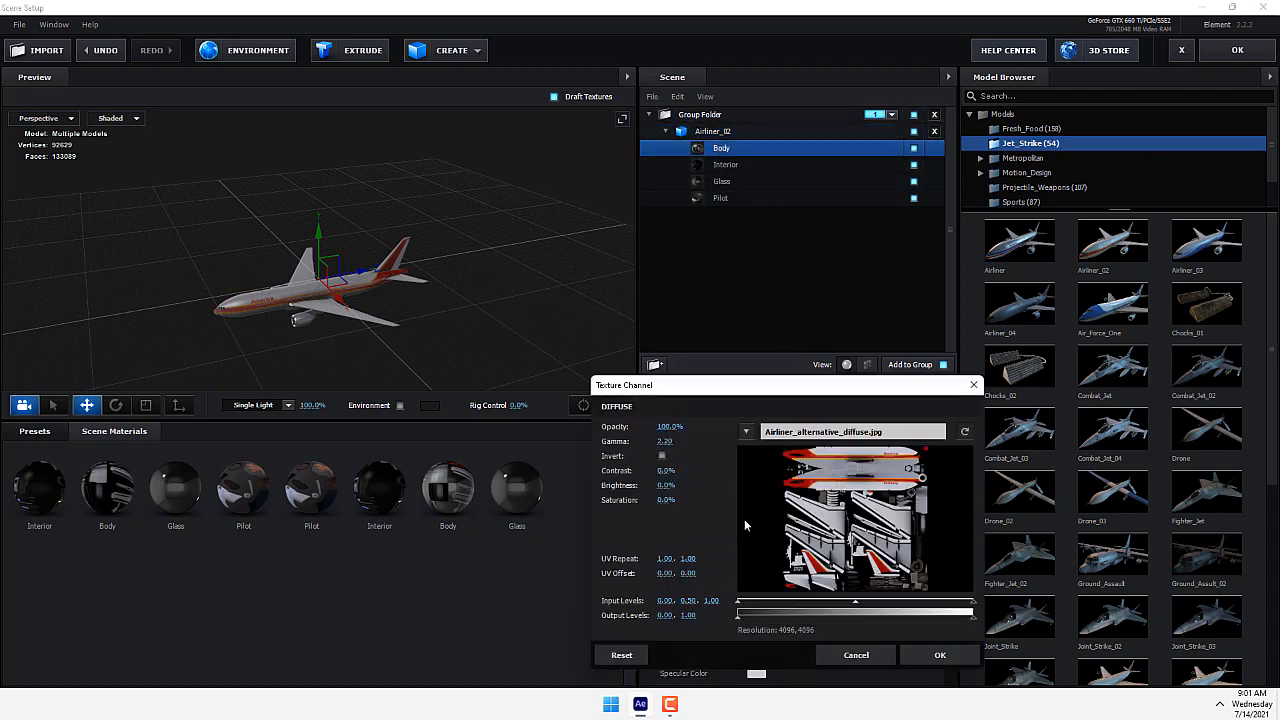
left_click(845, 432)
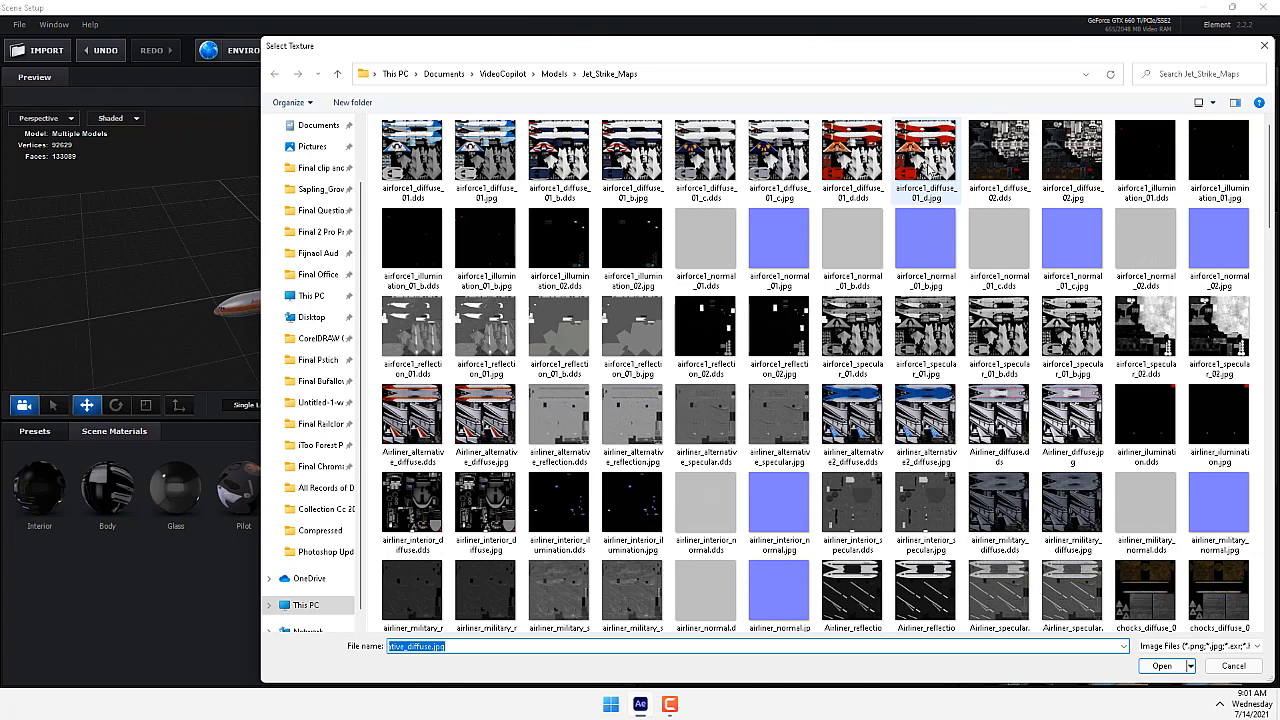
Step: View the airforce1_diffuse_01_d.jpg texture map at full size and compare it with the airliner in the preview
left_click(848, 158)
left_click(916, 165)
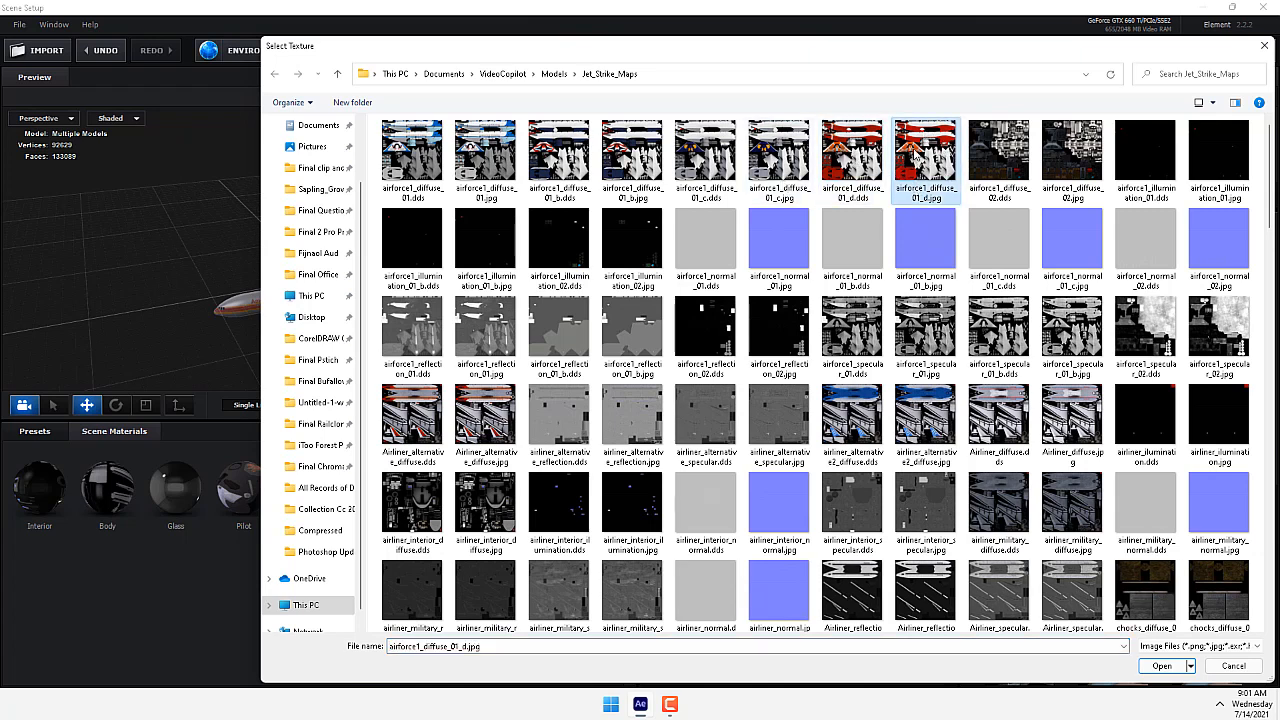
right_click(914, 153)
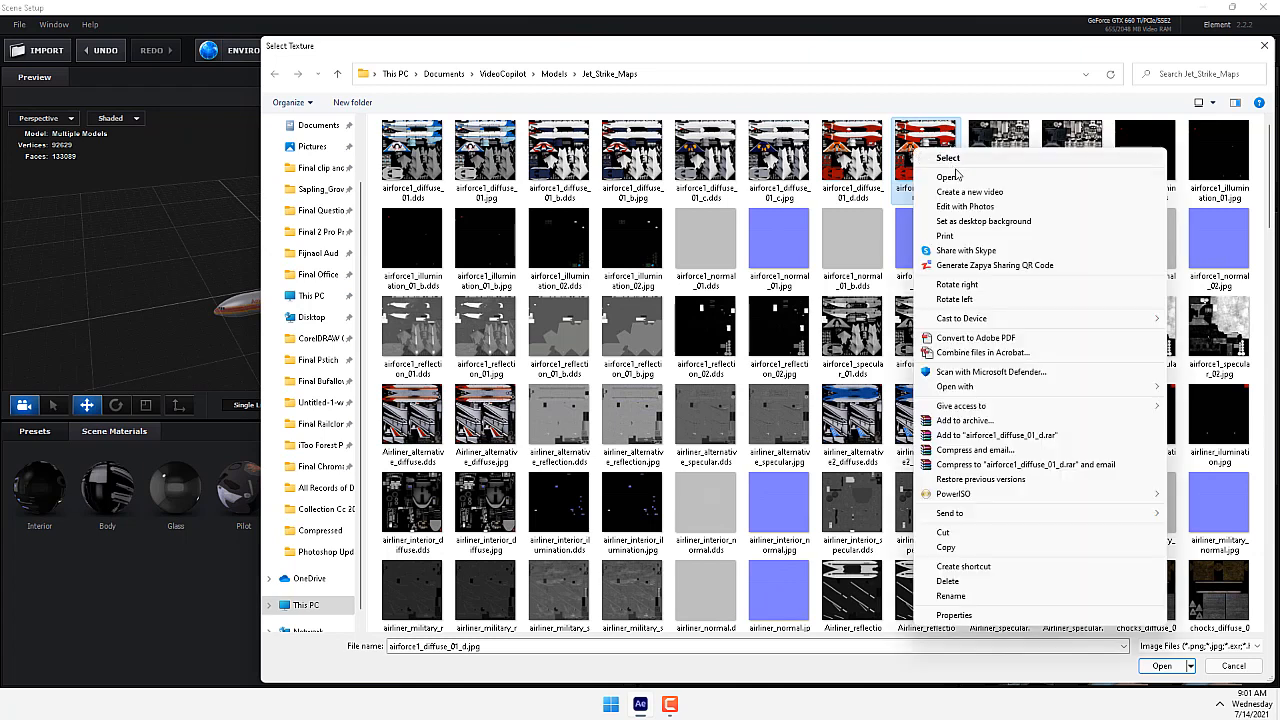
left_click(948, 177)
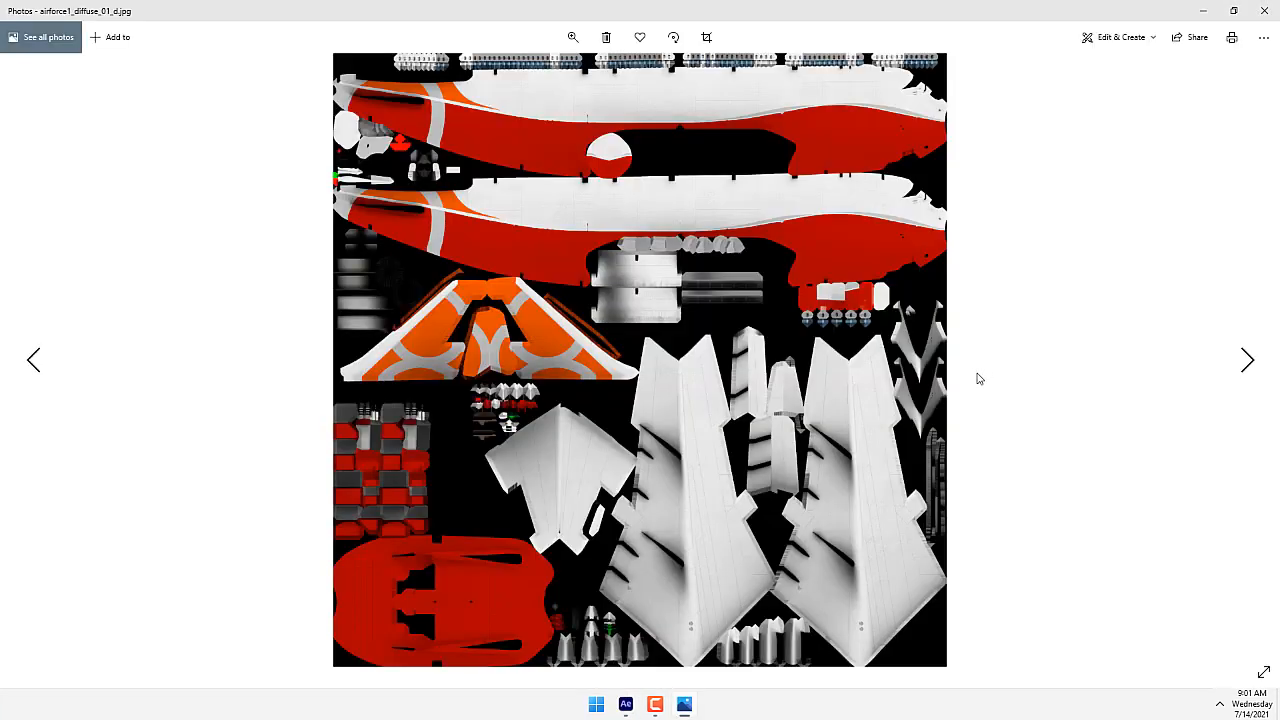
left_click(1264, 10)
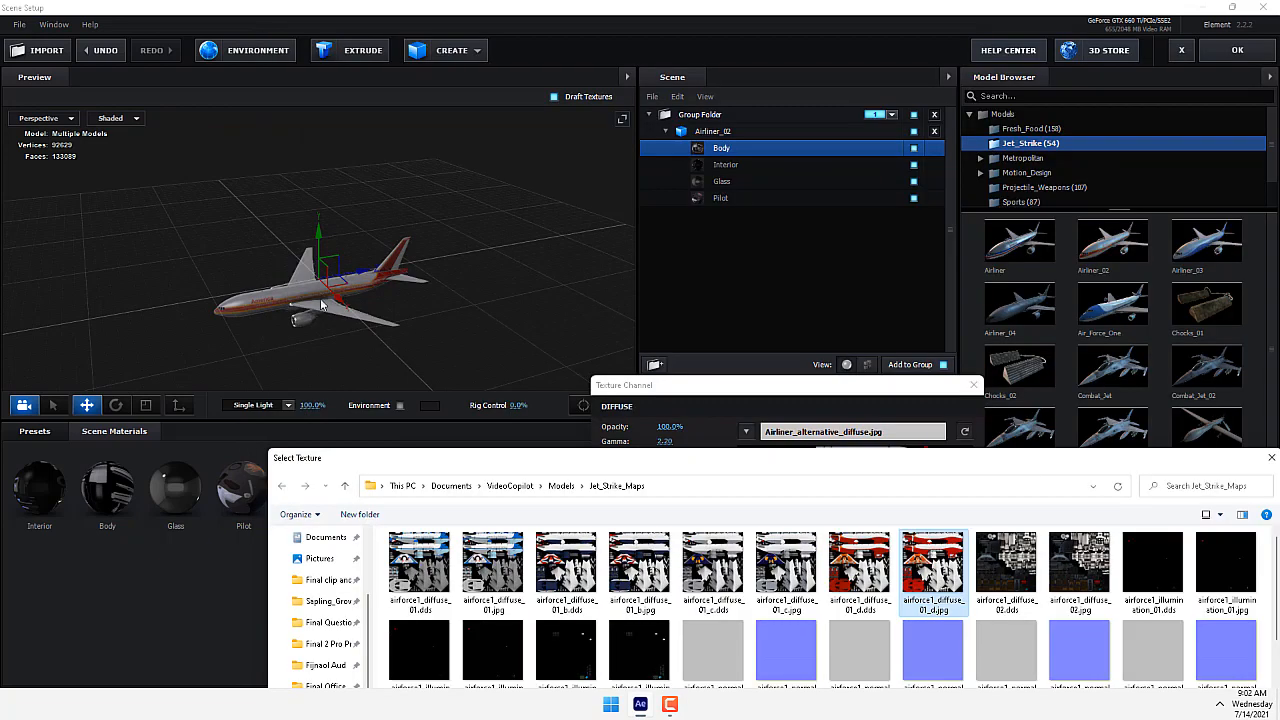
left_click_drag(655, 465, 580, 51)
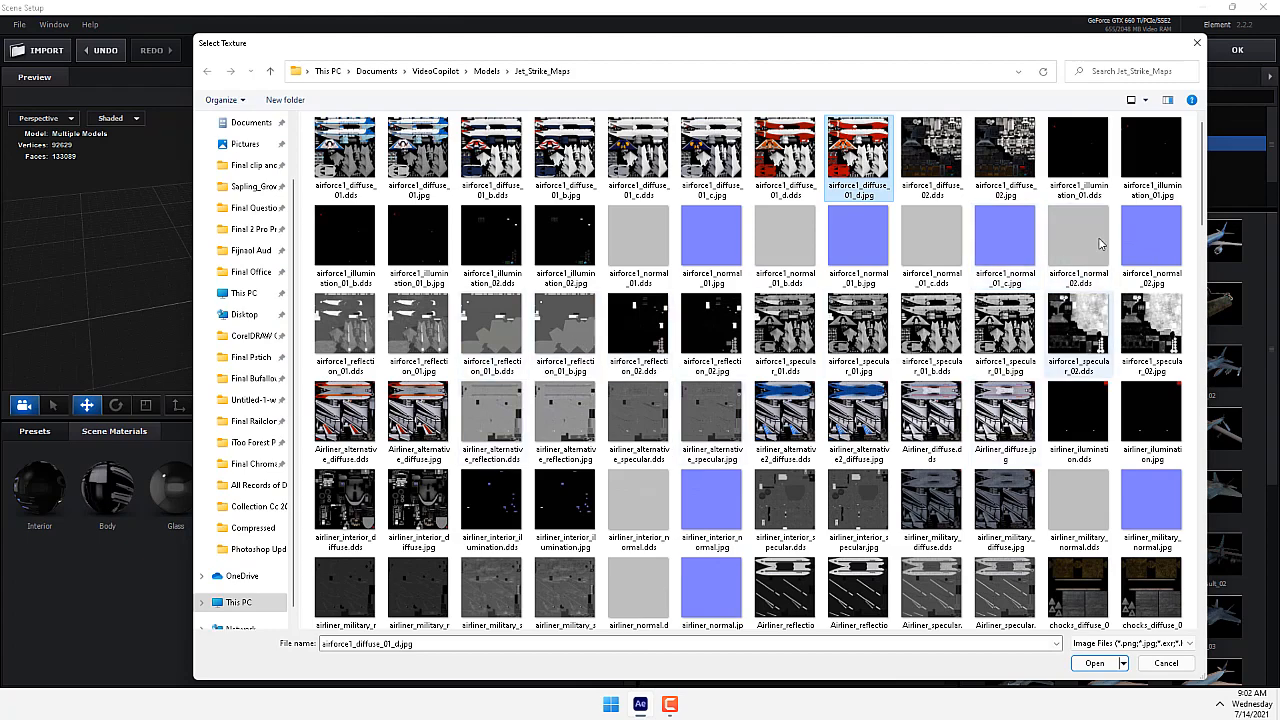
mouse_move(1204, 190)
left_mouse_down()
mouse_move(1191, 685)
mouse_move(1183, 183)
left_mouse_up()
Step: View the Airliner_alternative_diffuse.jpg texture map at full size
right_click(399, 431)
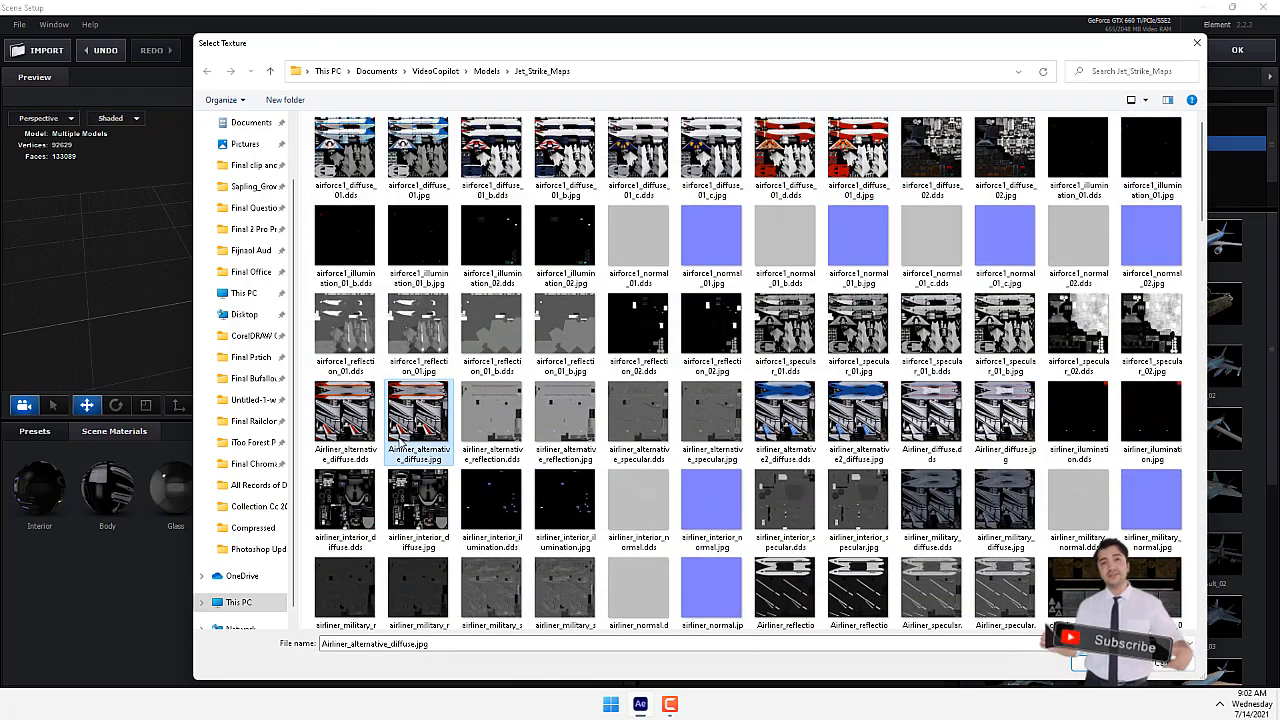
left_click(457, 239)
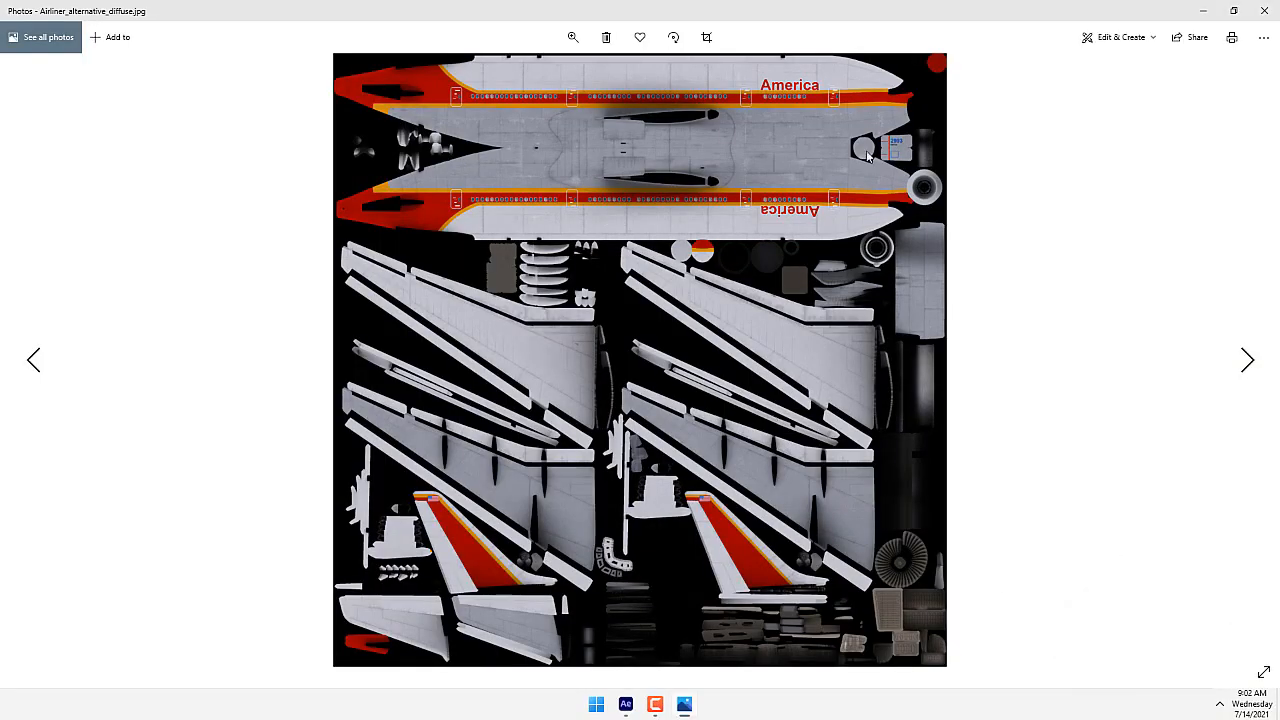
left_click(1264, 11)
Step: Open Airliner_alternative_diffuse.jpg in Adobe Photoshop 2021, and leave the diffuse texture settings without applying changes
right_click(441, 430)
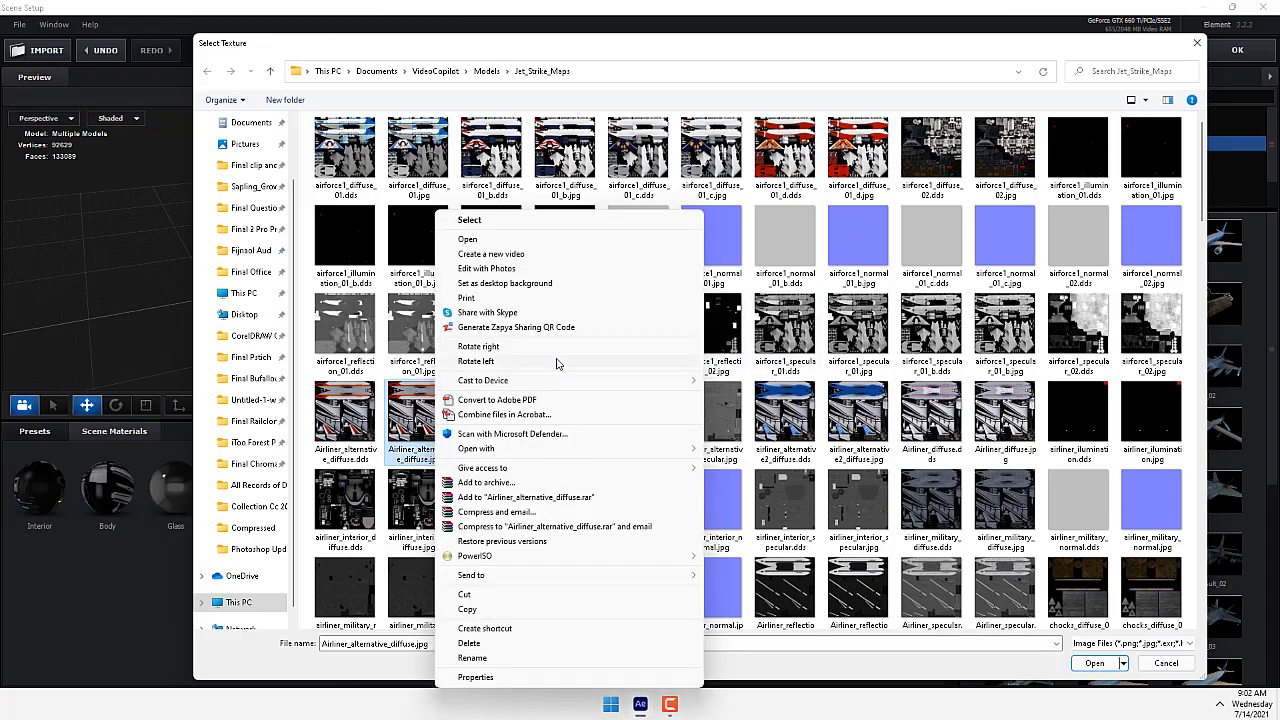
mouse_move(514, 449)
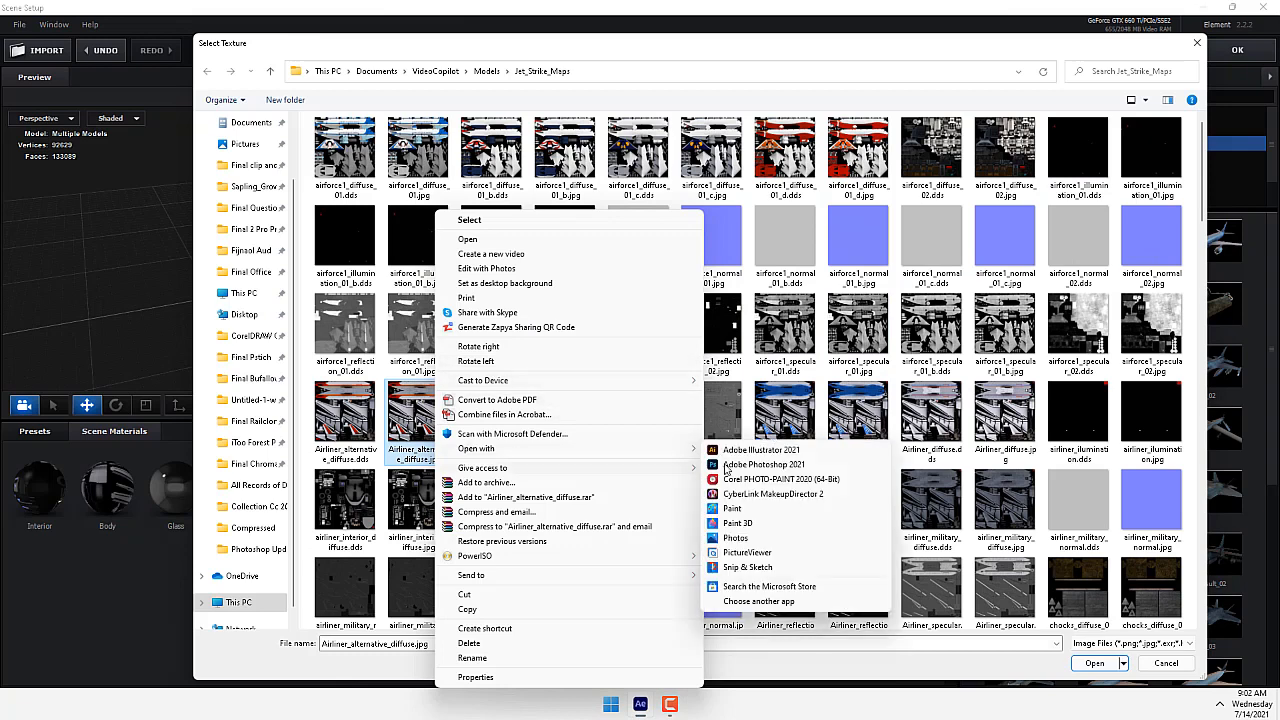
left_click(755, 465)
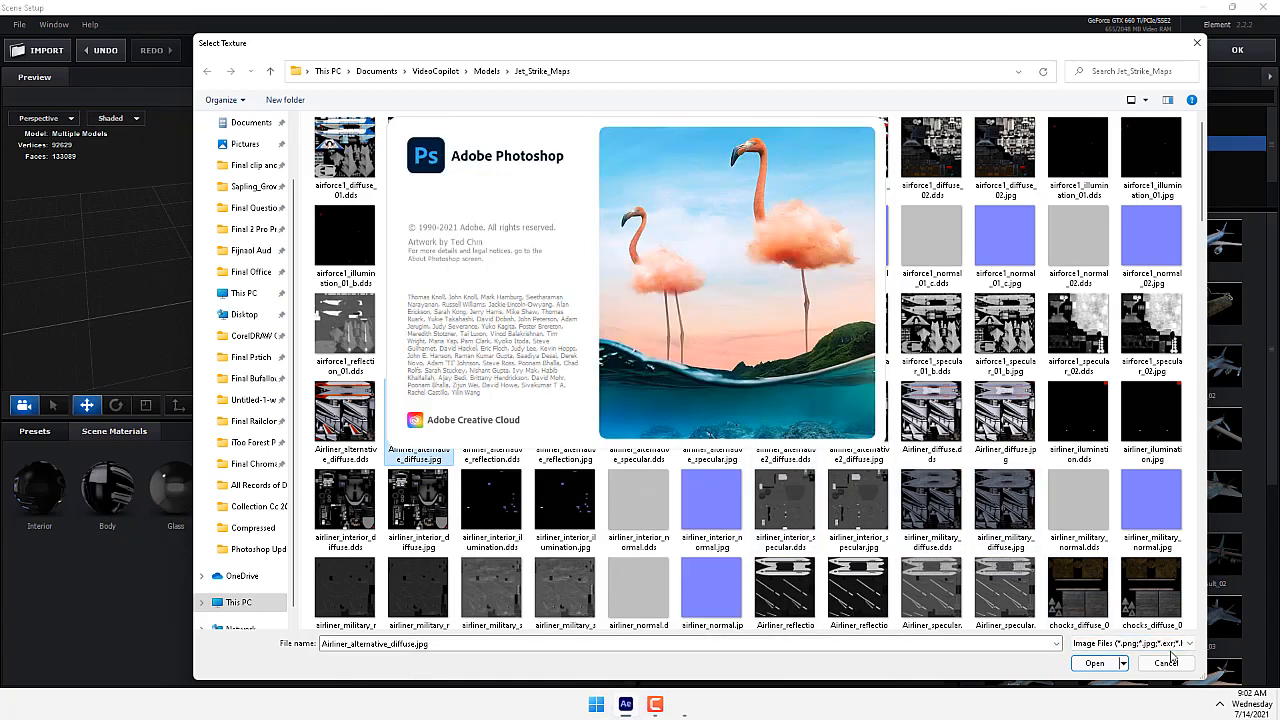
left_click(1178, 665)
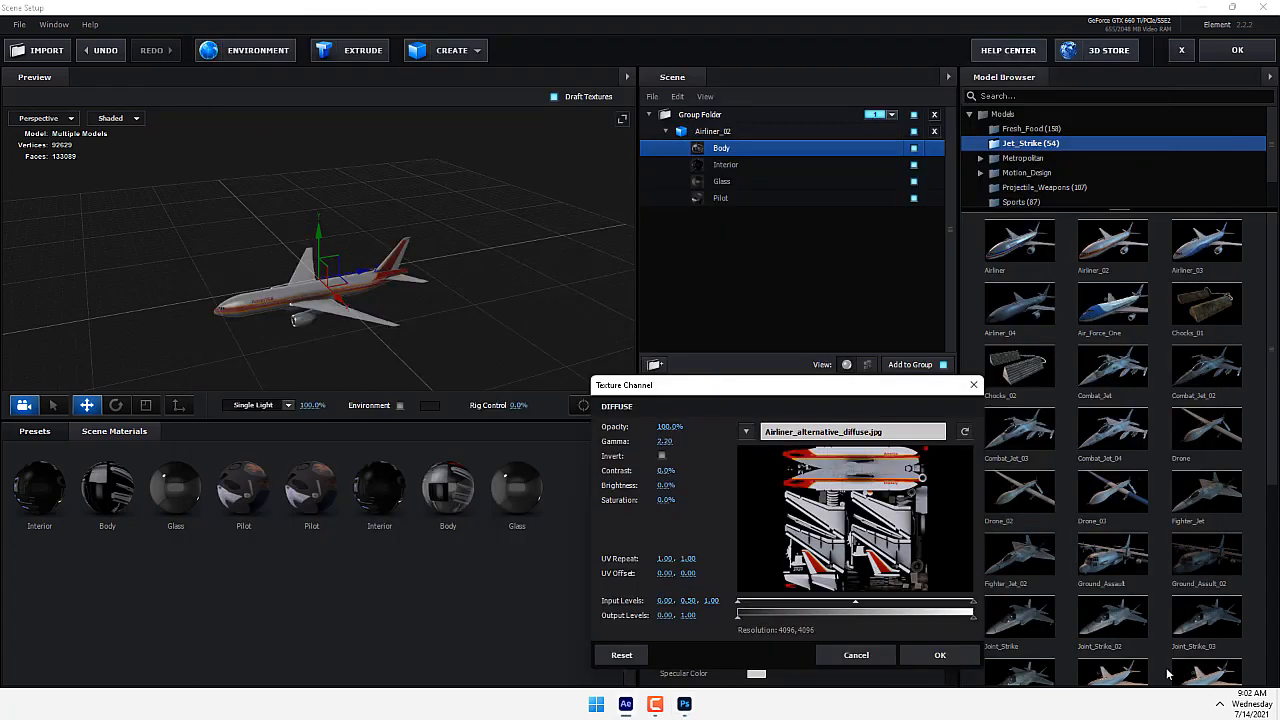
left_click(856, 655)
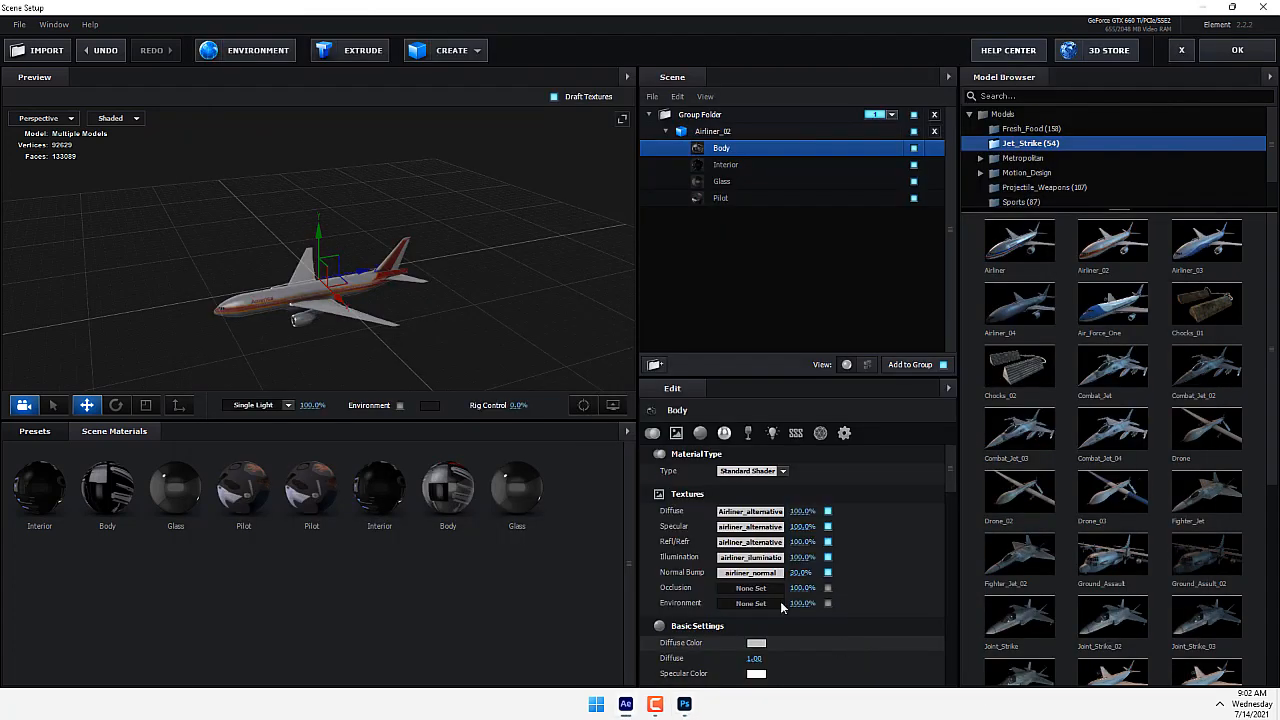
Step: Set the scene preview lighting to 360 and accept the scene setup
left_click(277, 408)
left_click(256, 278)
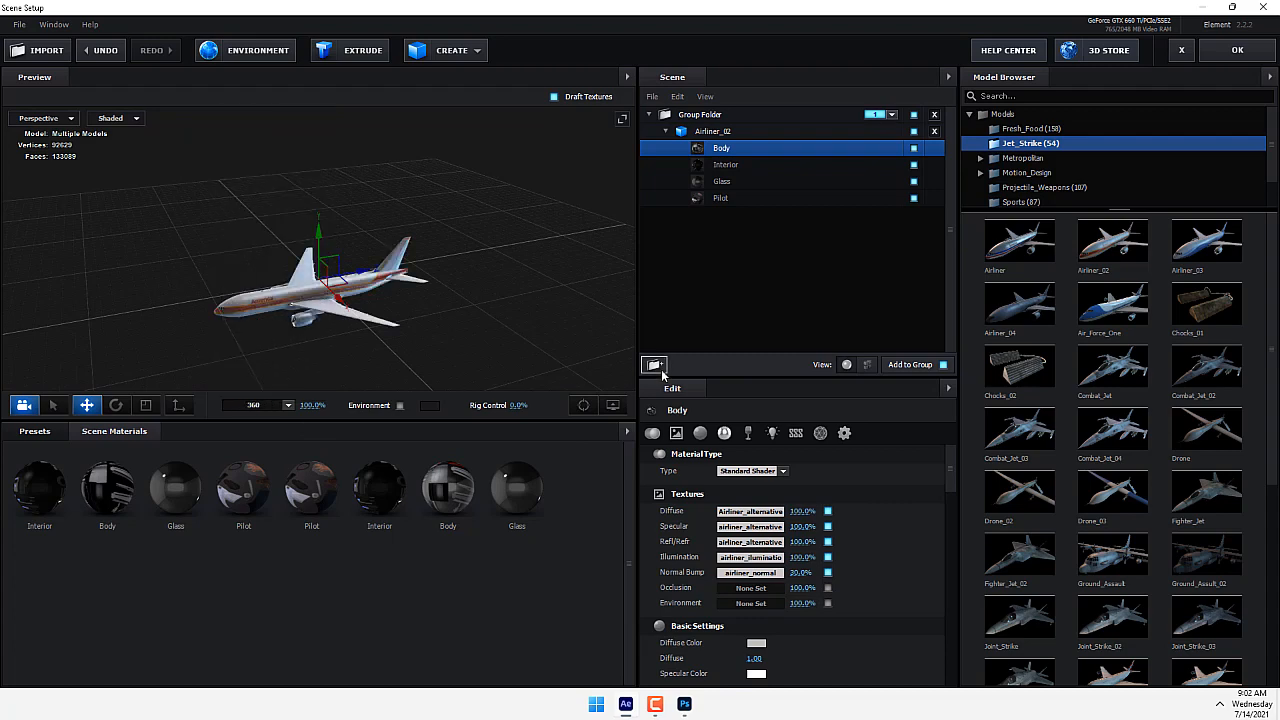
left_click(1240, 52)
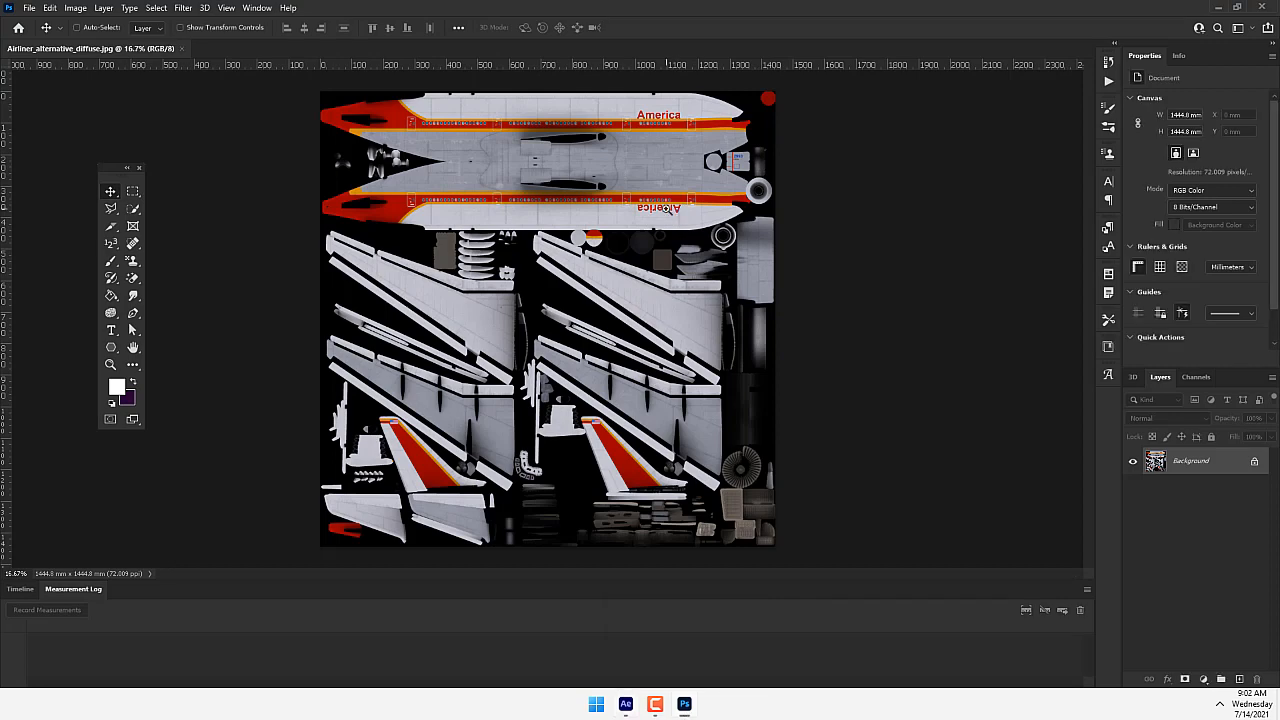
Step: Add the text "General Graphics" on the white fuselage beside the upside-down America lettering
scroll(665, 207, "up", 2)
scroll(665, 207, "up", 4)
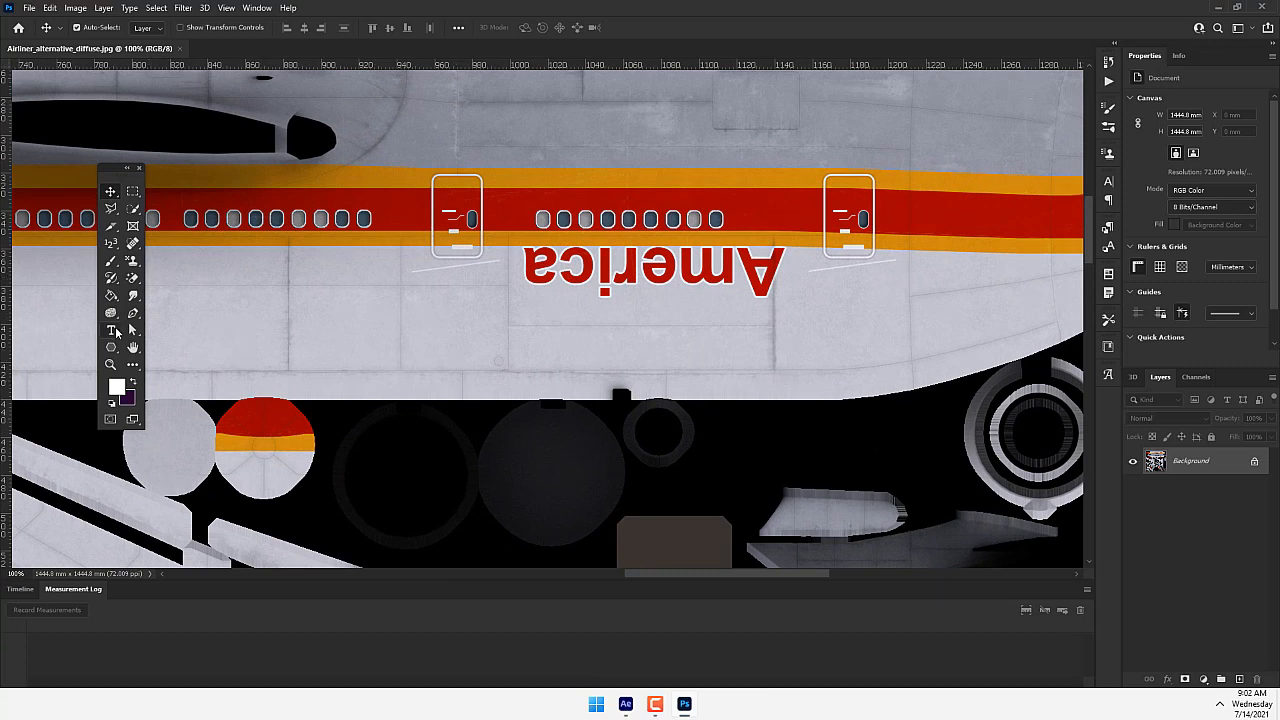
left_click(343, 331)
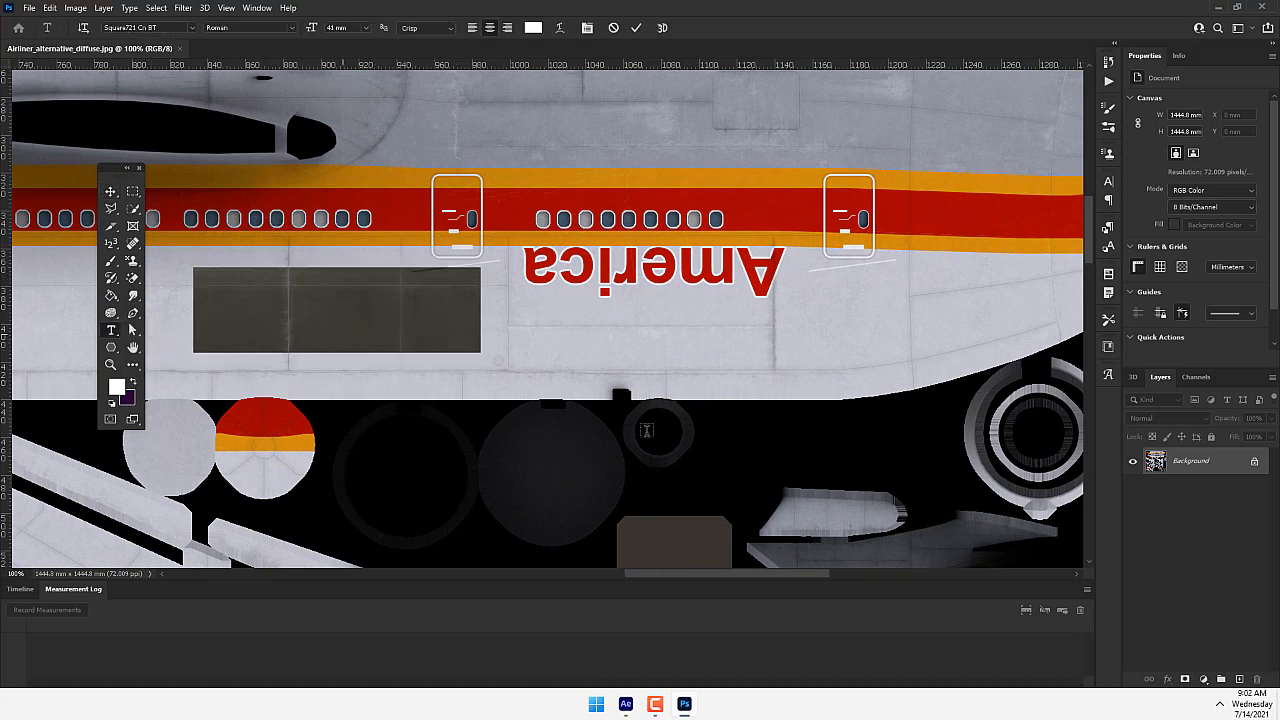
type("Gener")
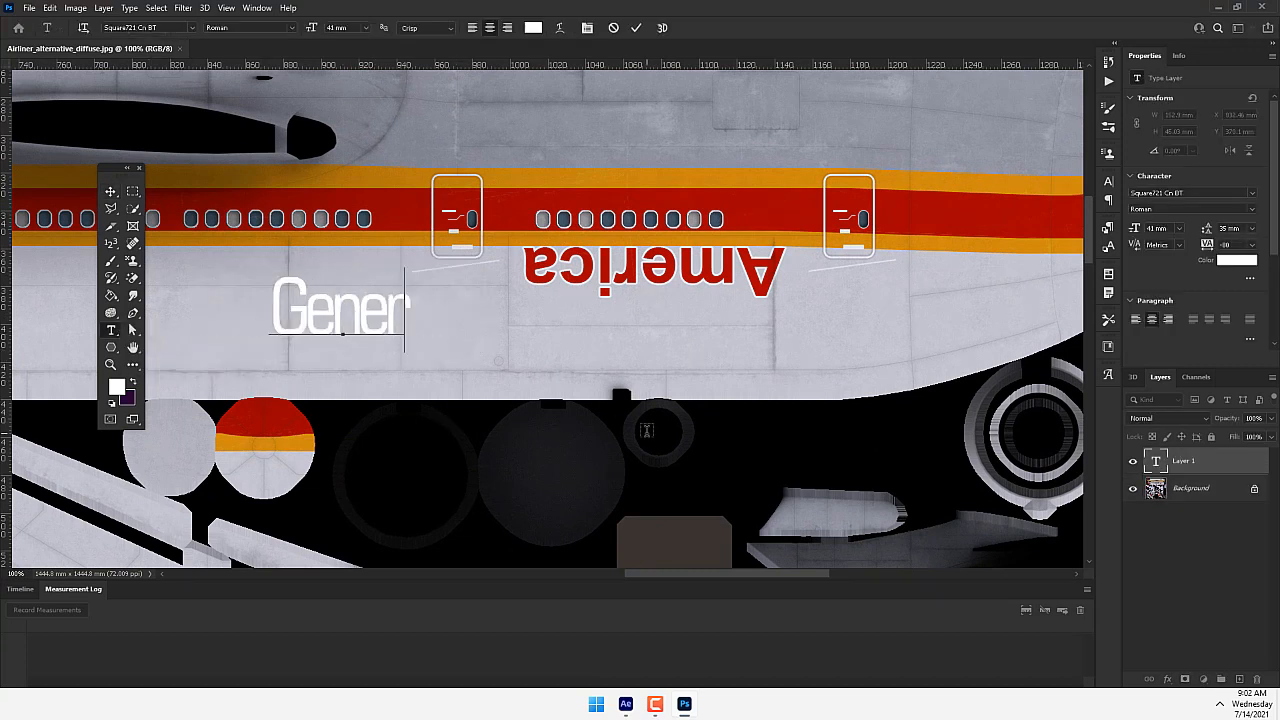
type("al Graphics")
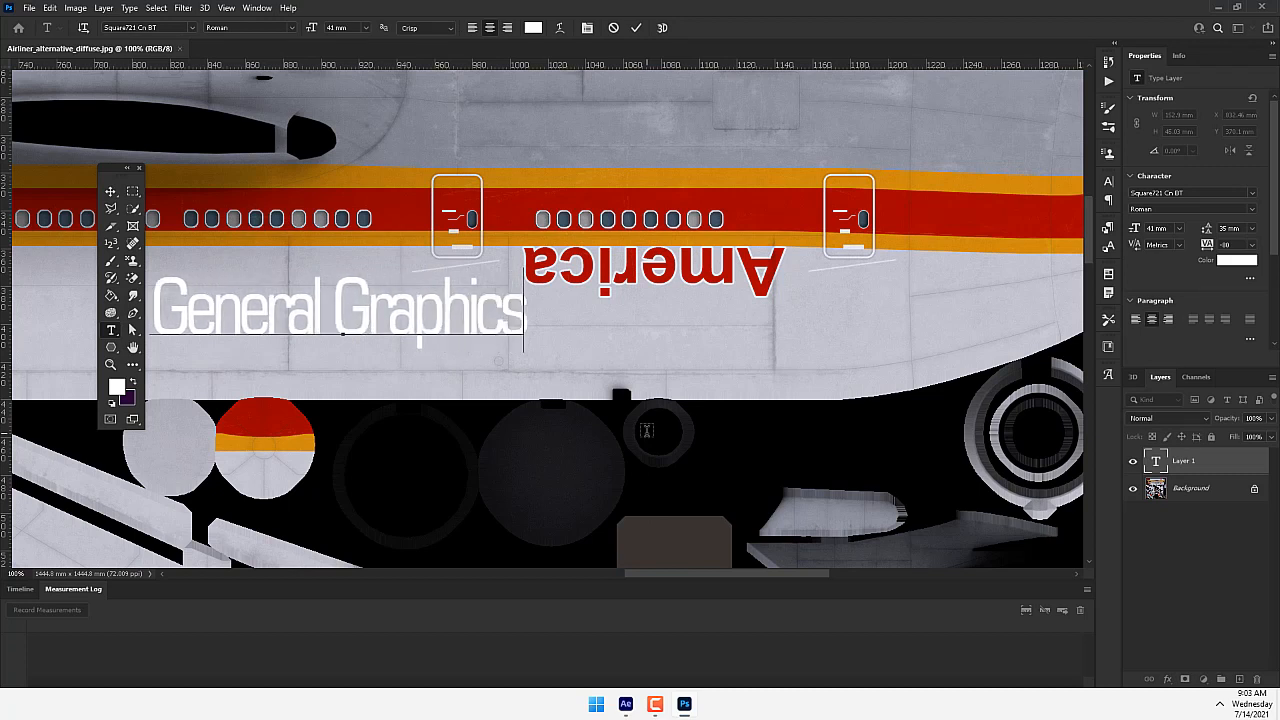
left_click(110, 191)
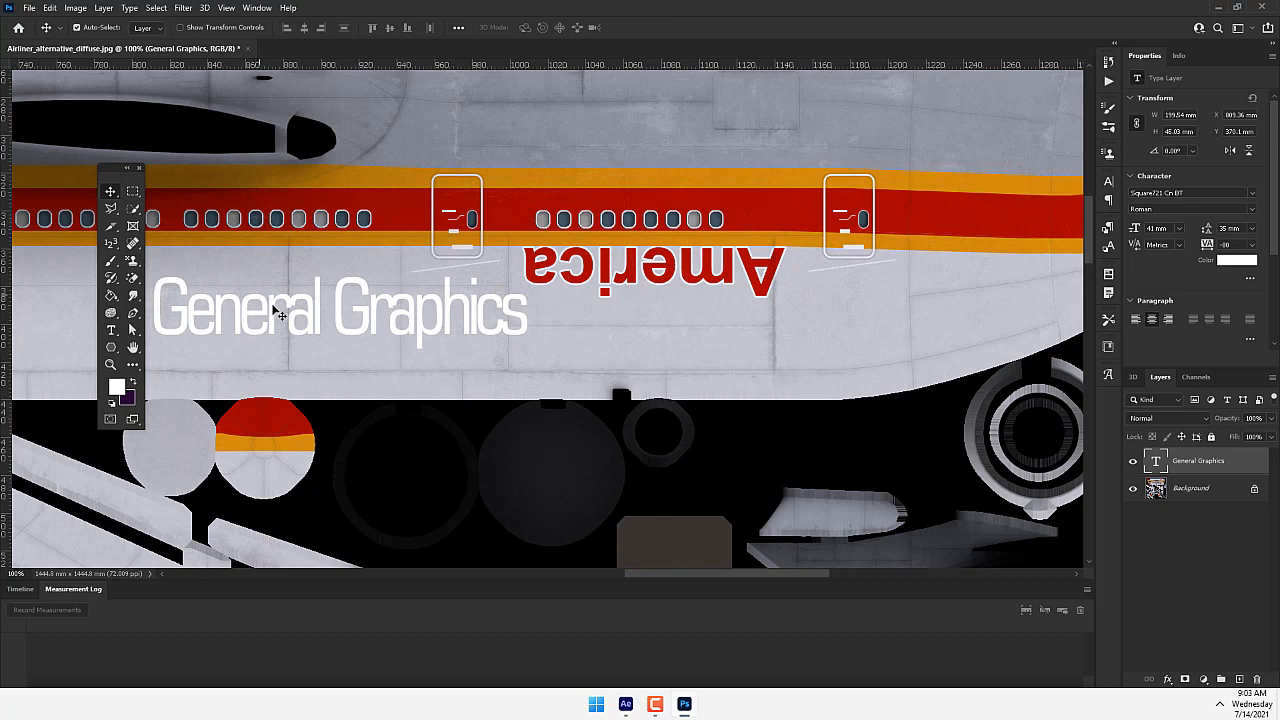
Step: Set the General Graphics text in Arial Bold
double_click(278, 305)
left_click(192, 27)
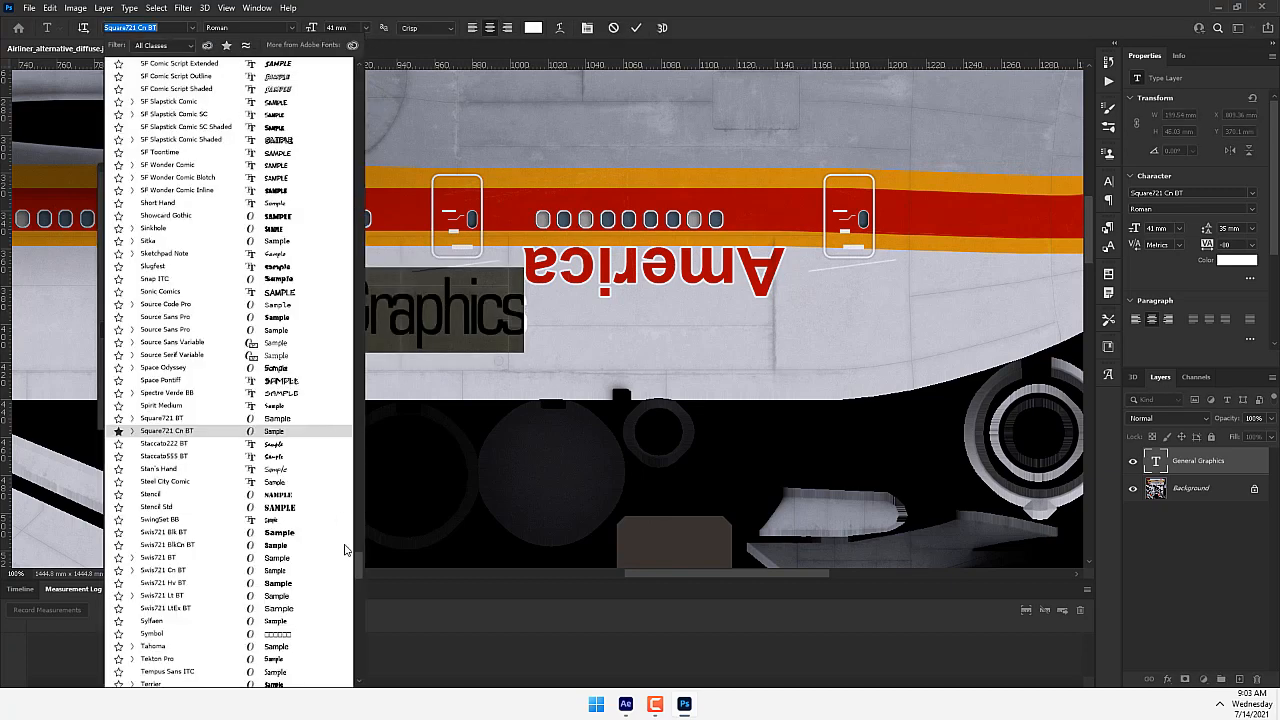
left_click(361, 74)
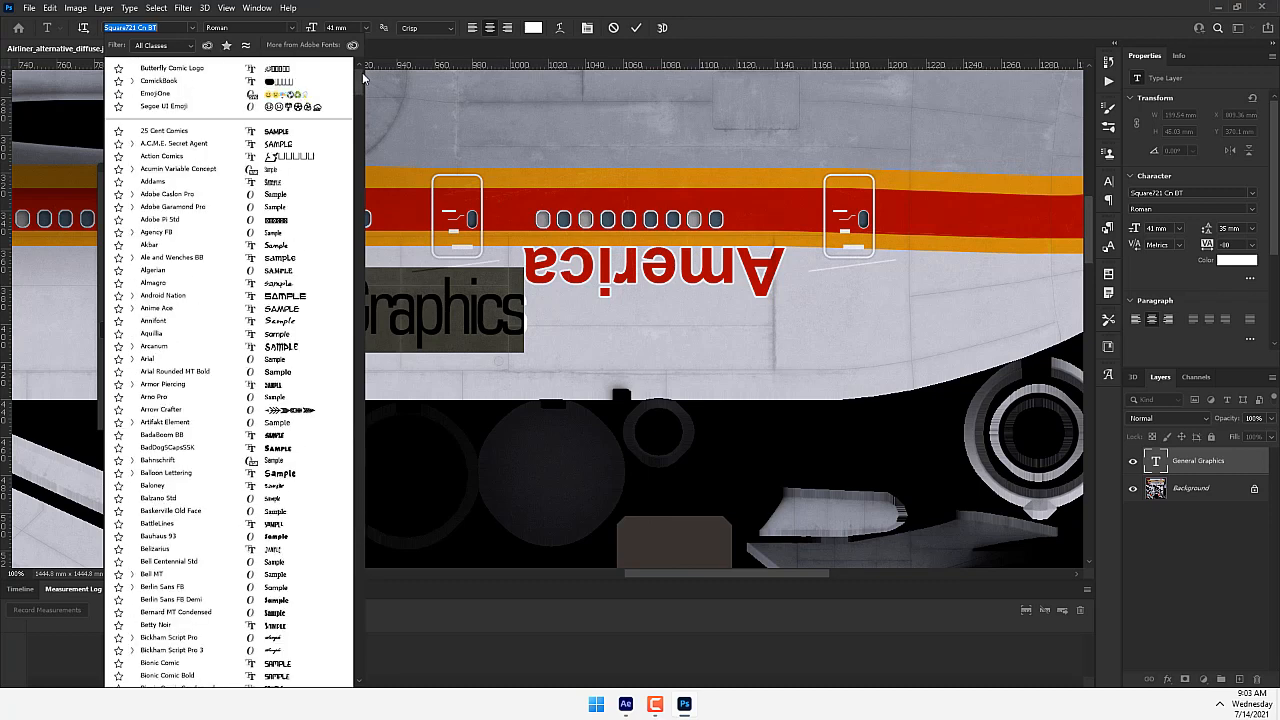
left_click(160, 360)
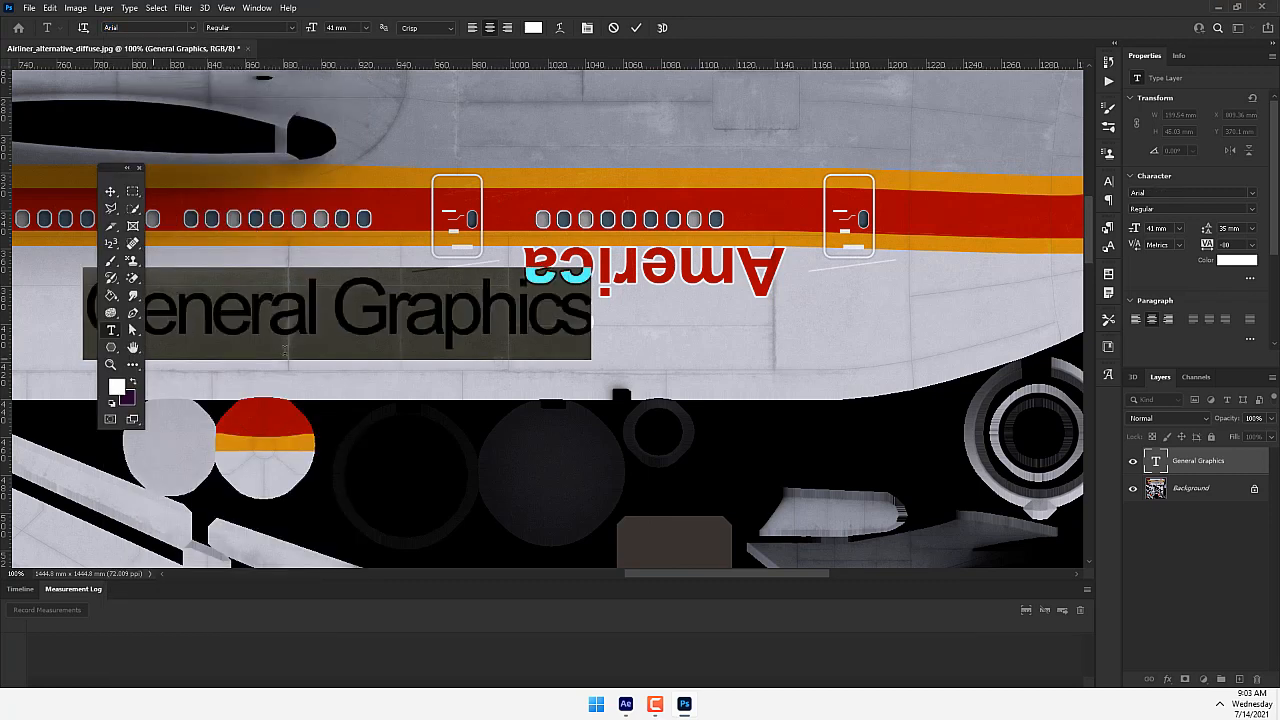
left_click(291, 27)
left_click(242, 75)
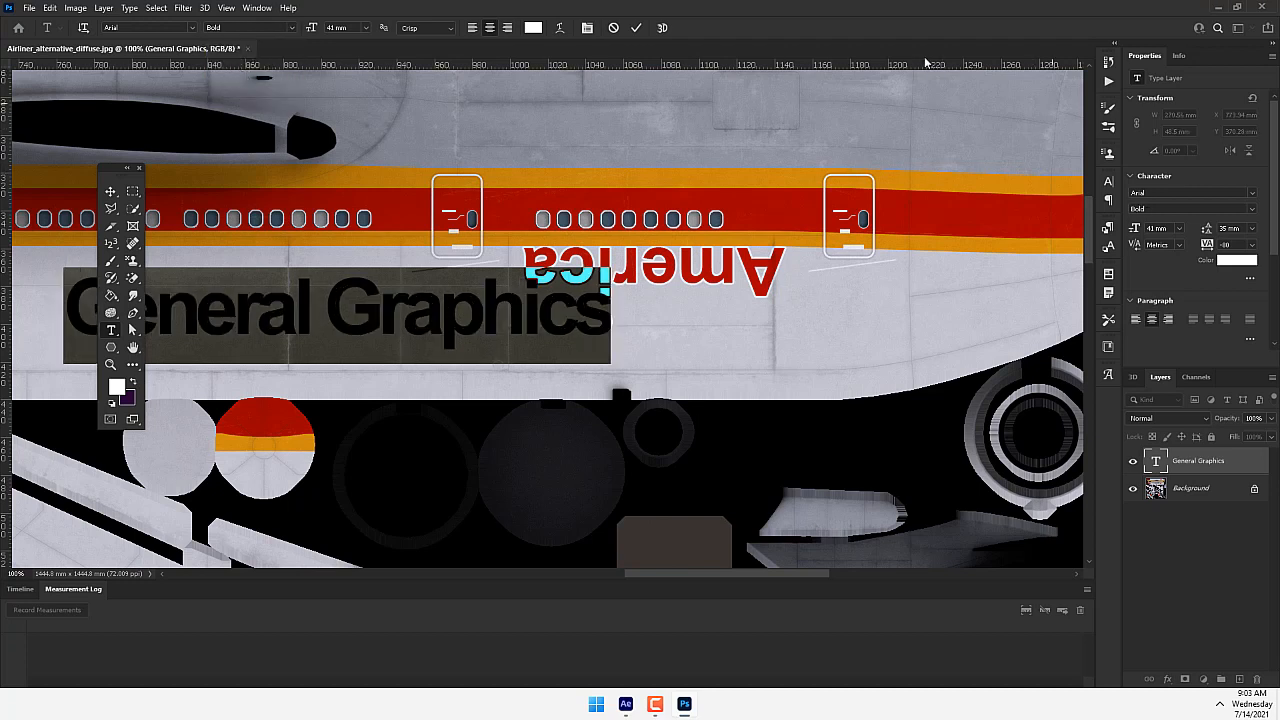
Step: Set the tracking of the General Graphics text to -40 and commit the edit
left_click(588, 29)
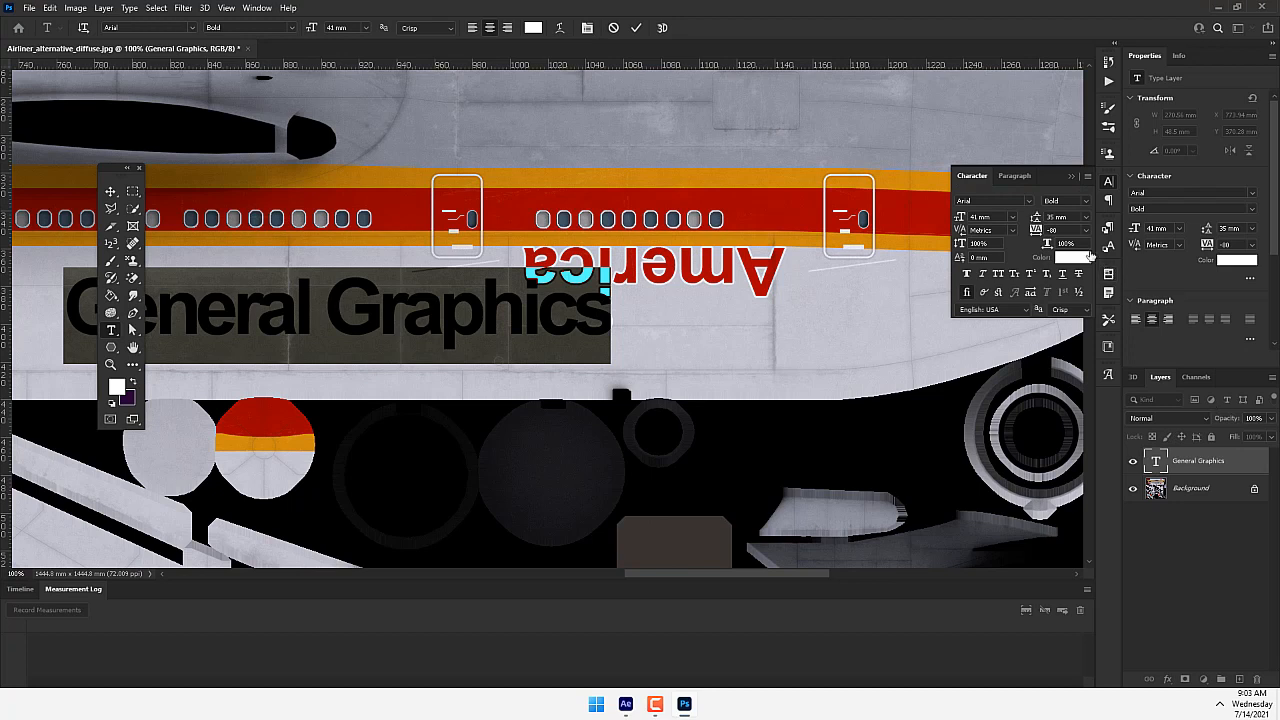
key("Up")
key("Up")
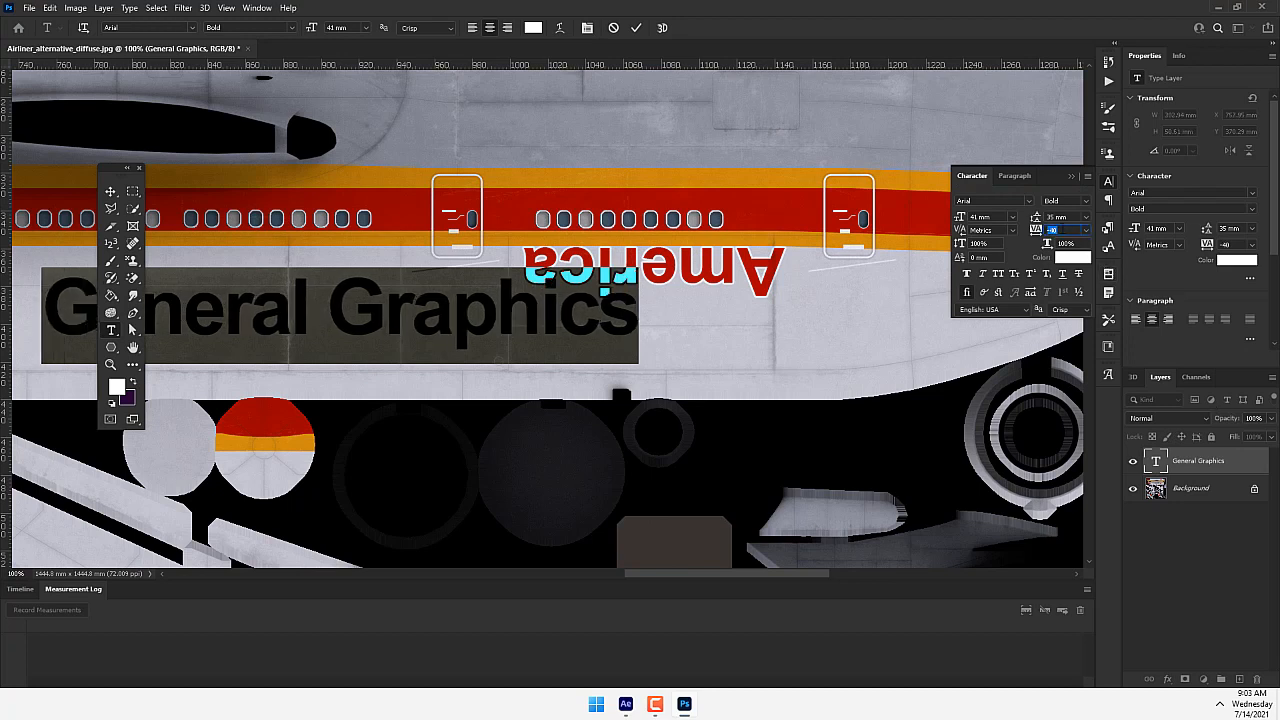
left_click(636, 28)
Step: Recolour the General Graphics text in the dark red of the America lettering
triple_click(462, 287)
left_click(535, 28)
left_click_drag(876, 190, 998, 133)
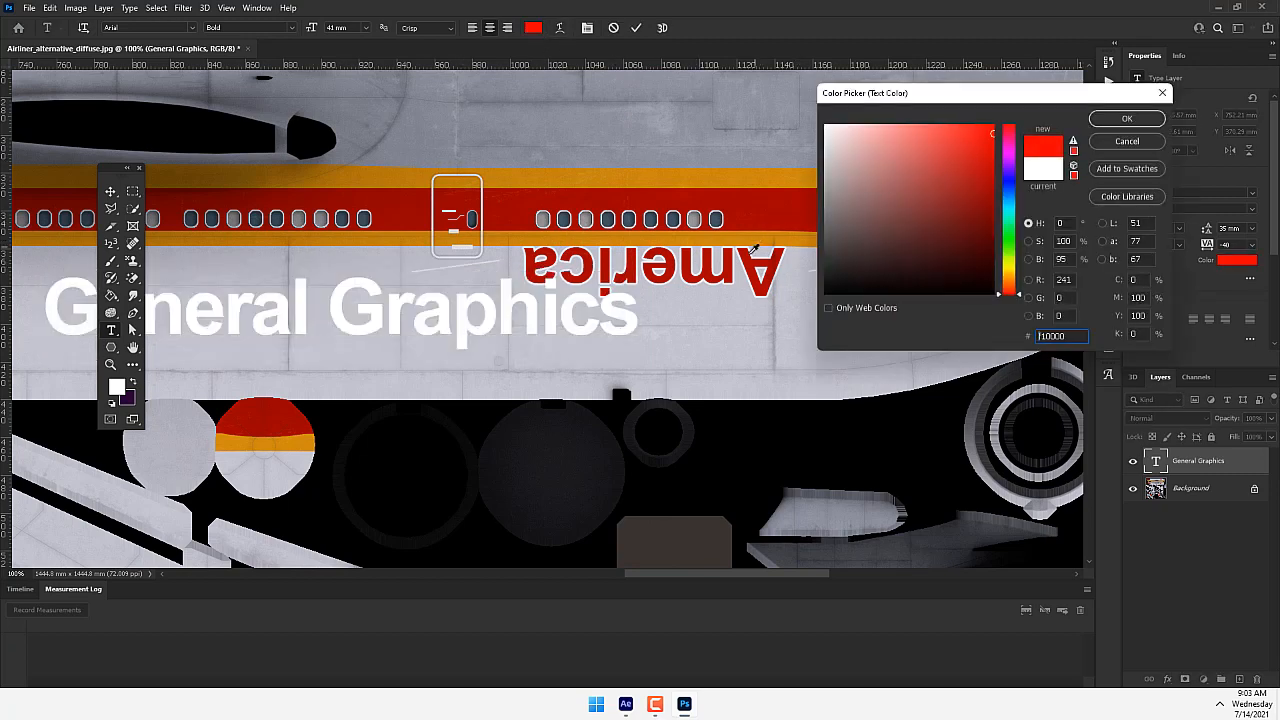
left_click(1127, 118)
left_click(636, 28)
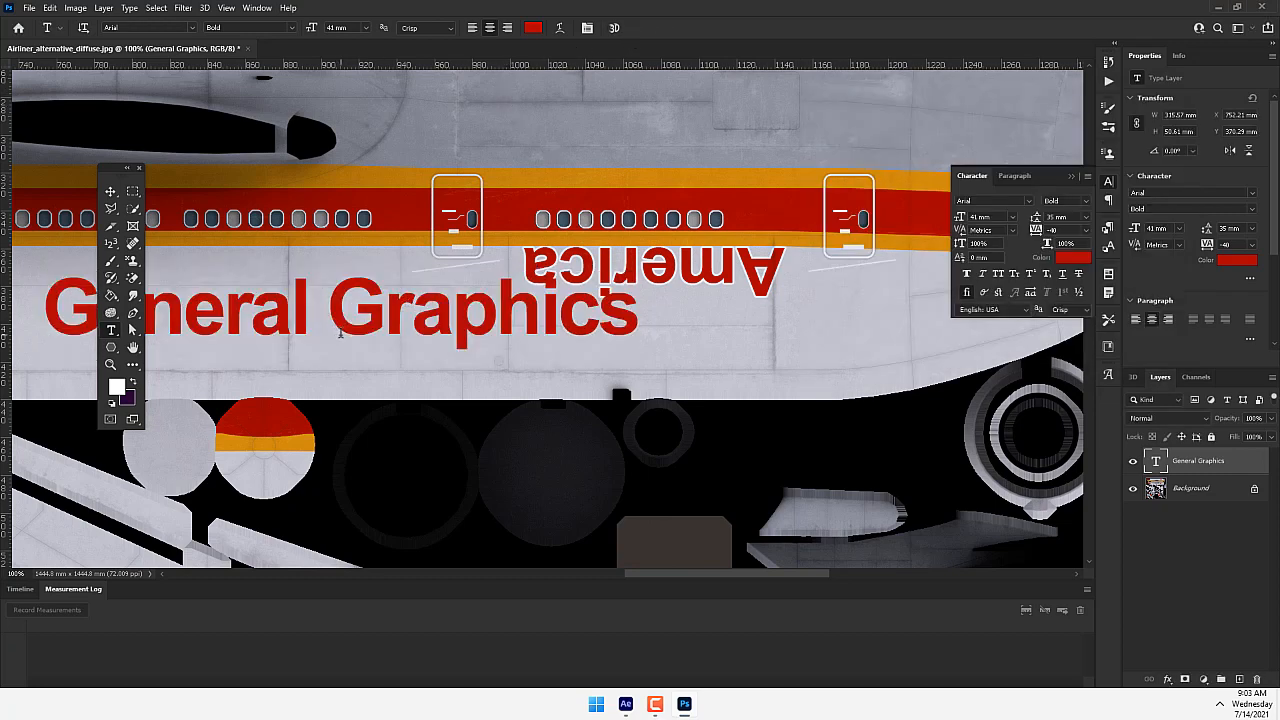
Step: Scale the General Graphics text to 52% and place it just below the upside-down America lettering
key("ctrl+t")
left_click_drag(637, 268, 494, 328)
left_click_drag(411, 329, 705, 325)
Step: Flip the General Graphics text horizontally and vertically so it matches the upside-down America lettering
right_click(697, 322)
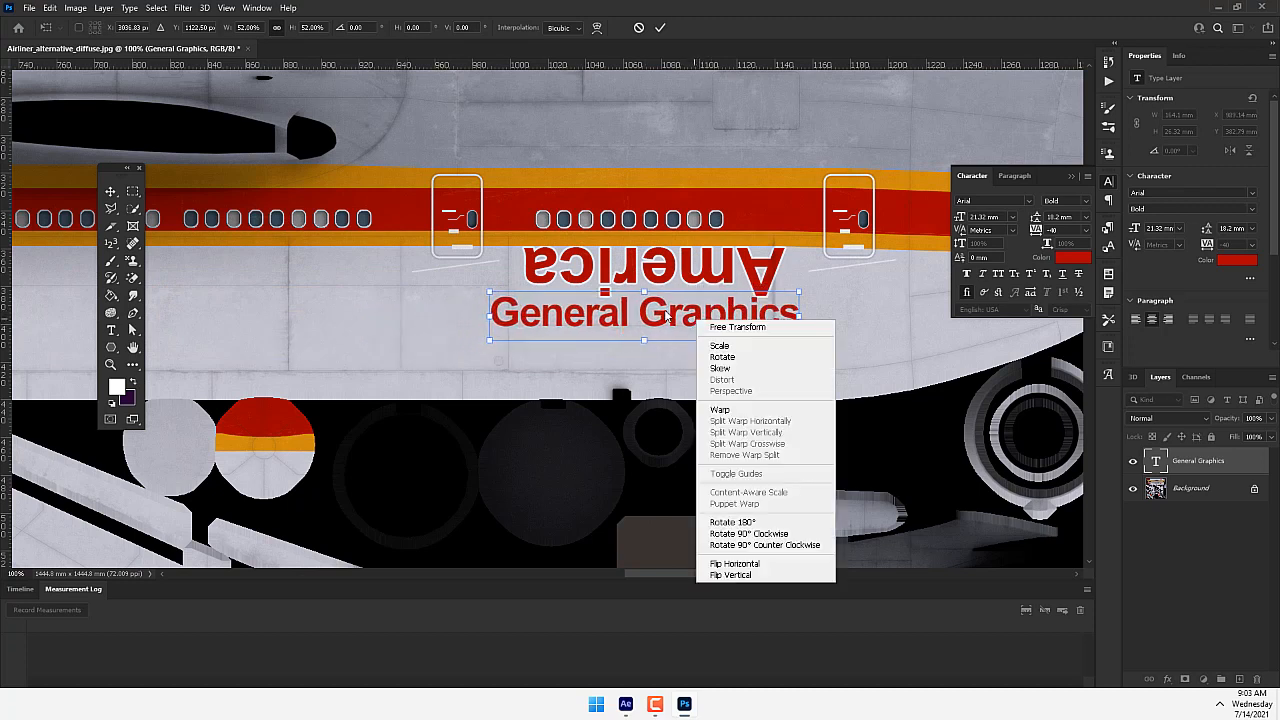
left_click(665, 316)
right_click(665, 314)
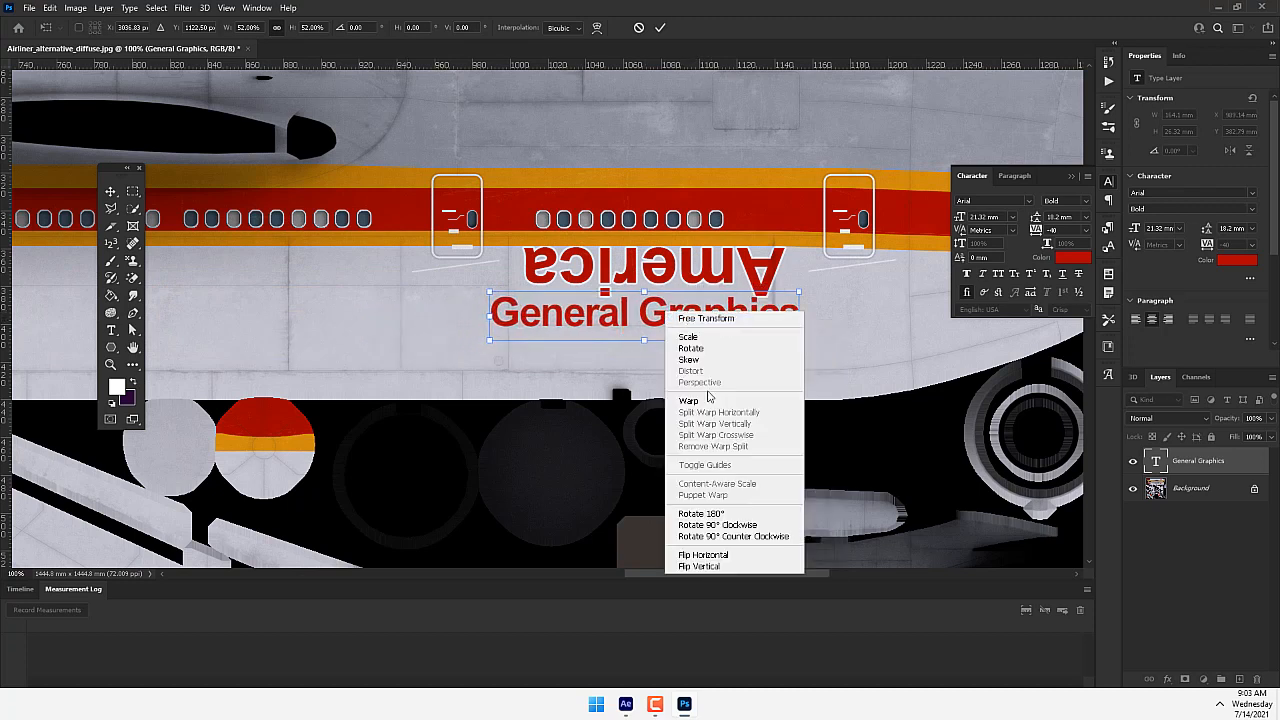
left_click(716, 555)
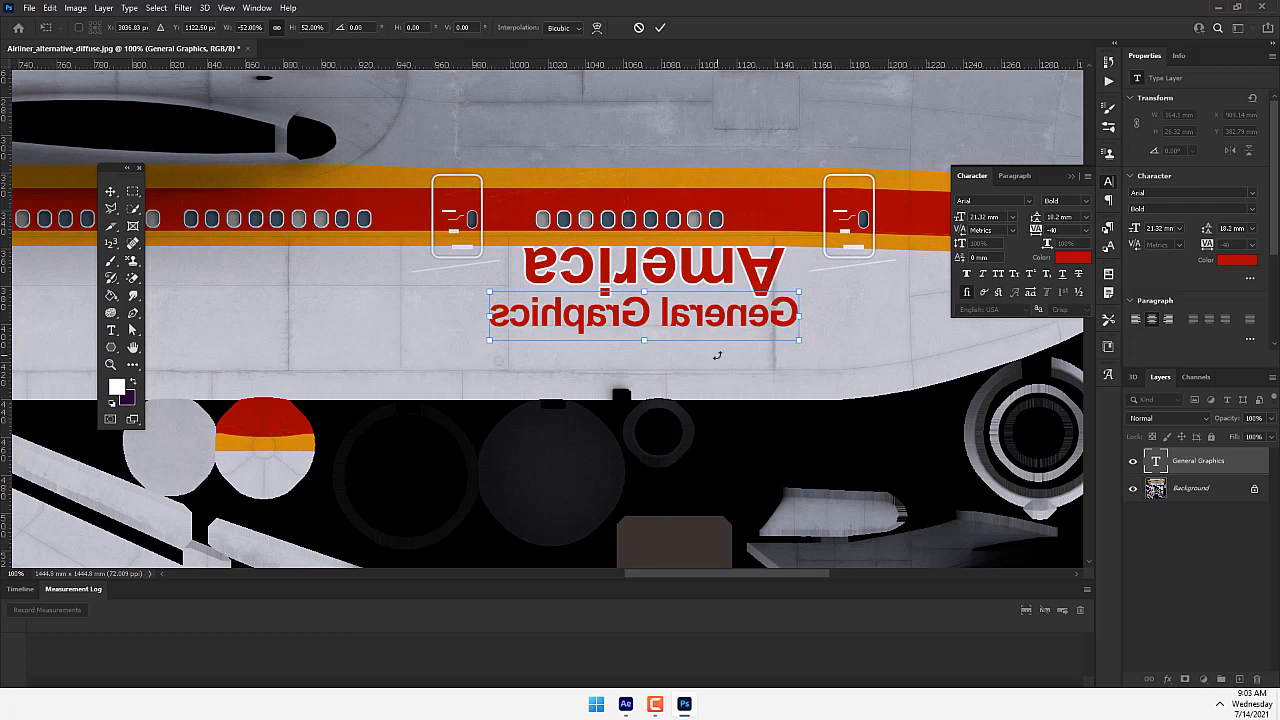
right_click(707, 325)
left_click(756, 575)
Step: Move the flipped text over the upside-down America lettering, scaled to about 45.5%, and commit the transform
left_click_drag(722, 322, 790, 241)
left_click_drag(720, 269, 725, 265)
left_click(660, 27)
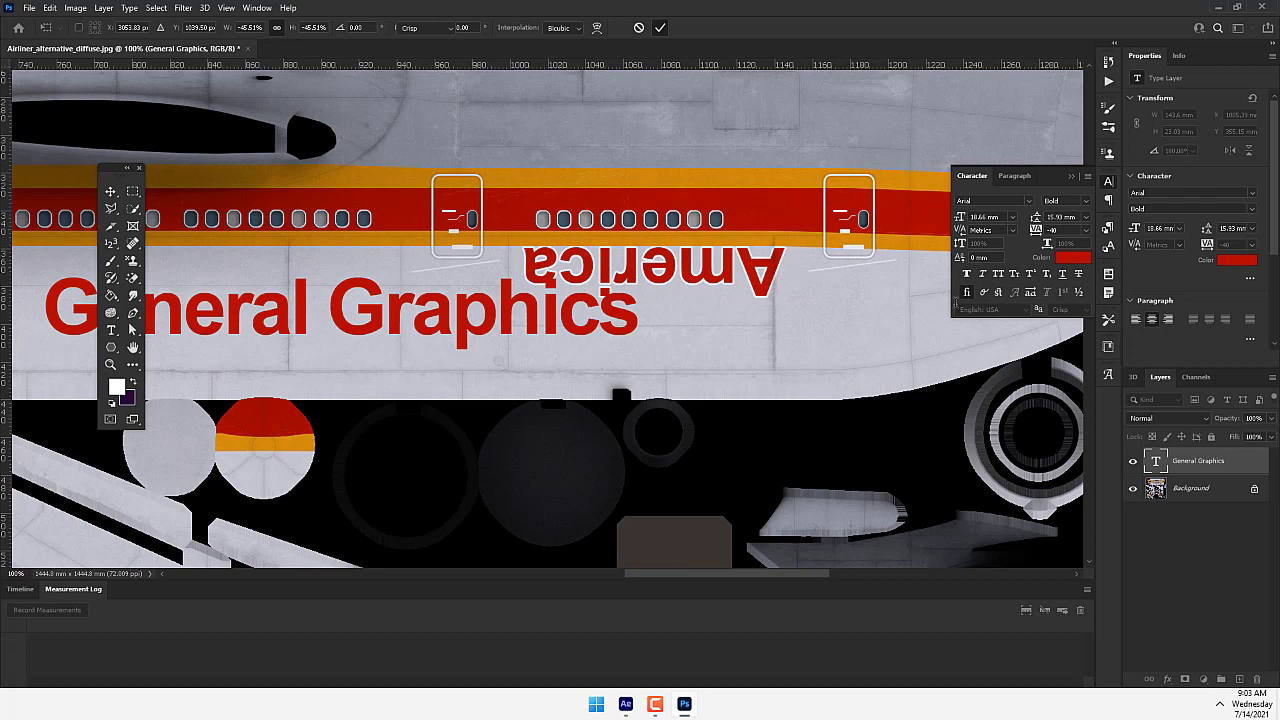
Step: Hide the General Graphics text layer and make the Background layer active
left_click(1134, 464)
left_click(1205, 490)
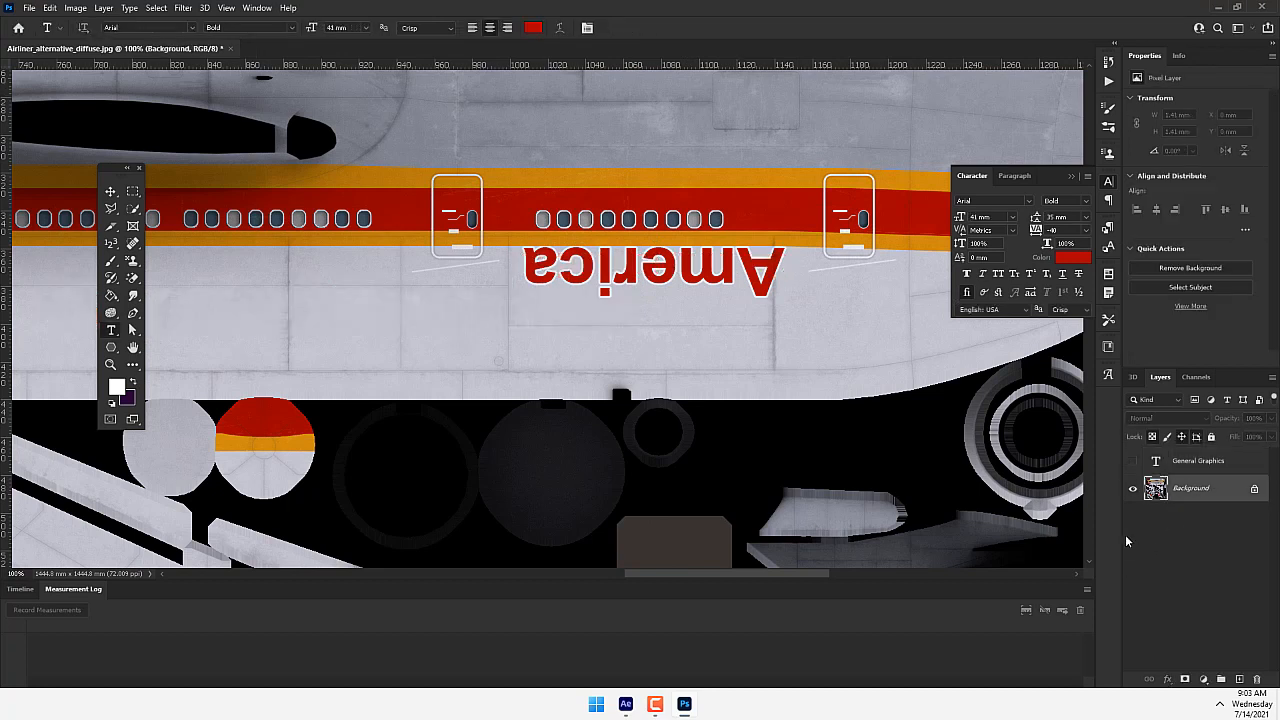
Step: Try to remove the upside-down America lettering with the Spot Healing Brush, and undo the stroke
left_click(134, 247)
left_click(200, 245)
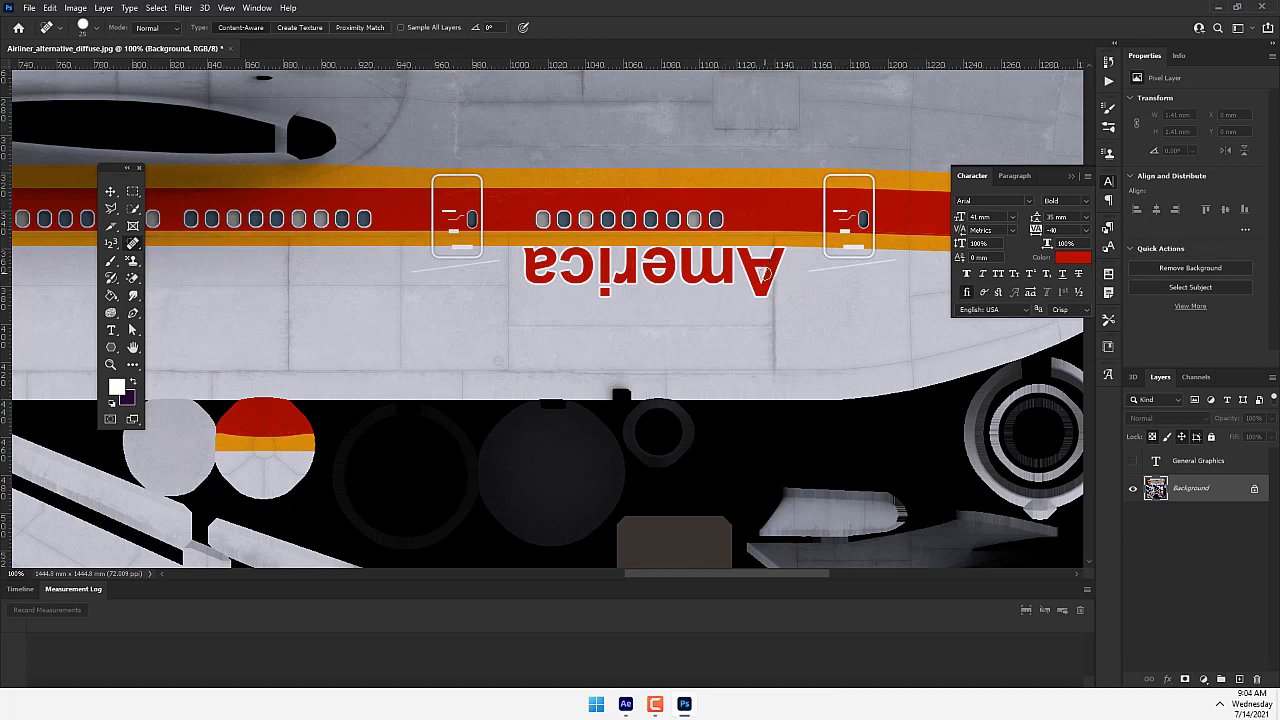
left_click_drag(765, 270, 505, 297)
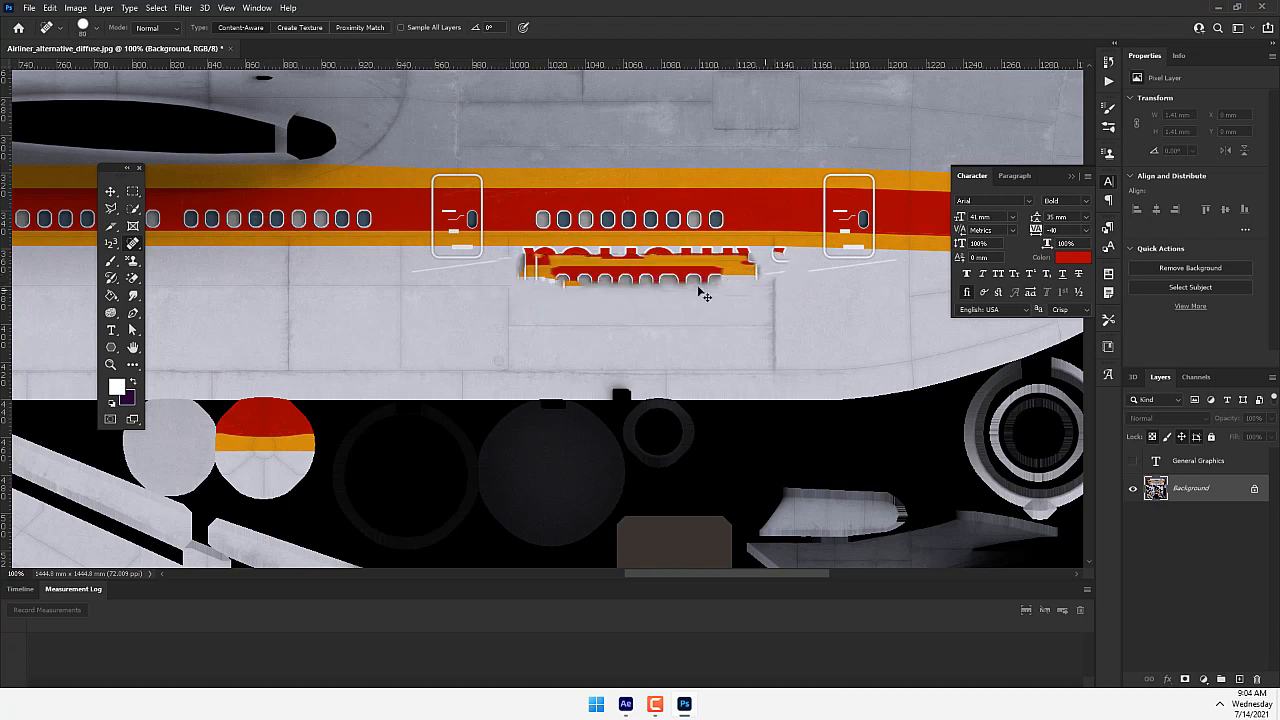
key("ctrl+z")
Step: Copy a clean strip of white fuselage, about 178 × 33 mm, to a new layer and cover the upside-down America lettering with it
left_click(132, 191)
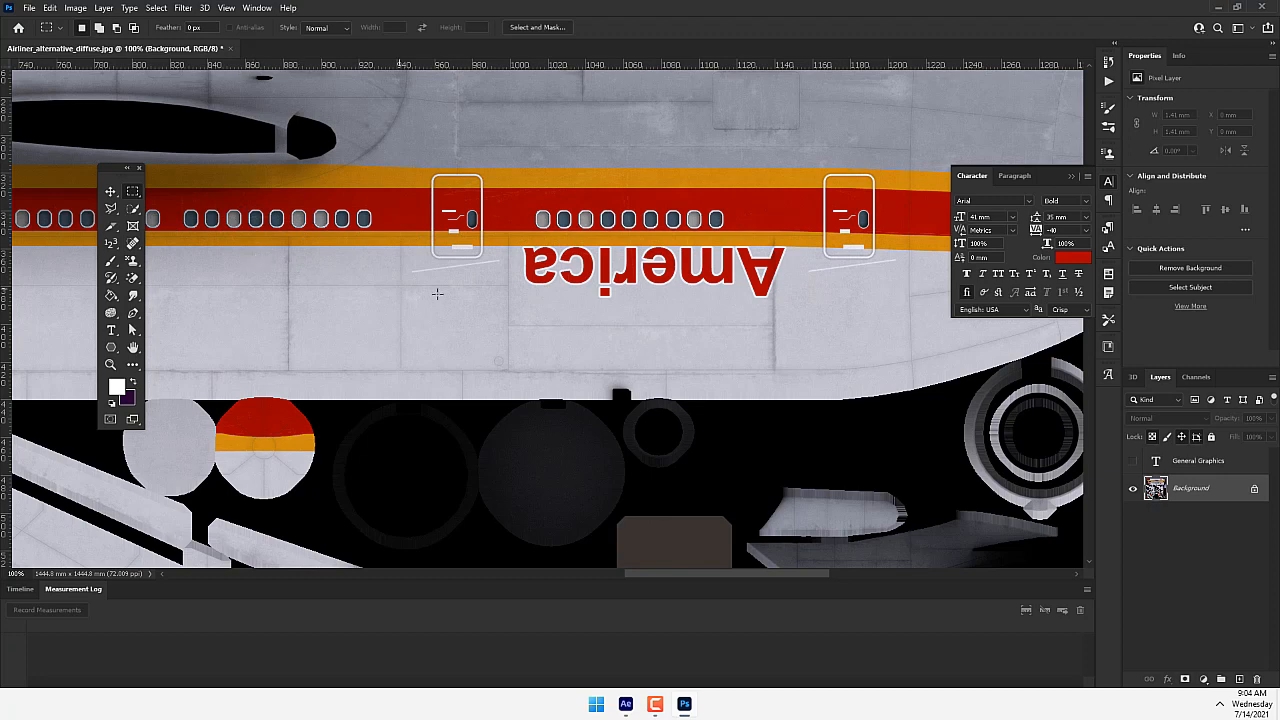
scroll(437, 293, "left", 3)
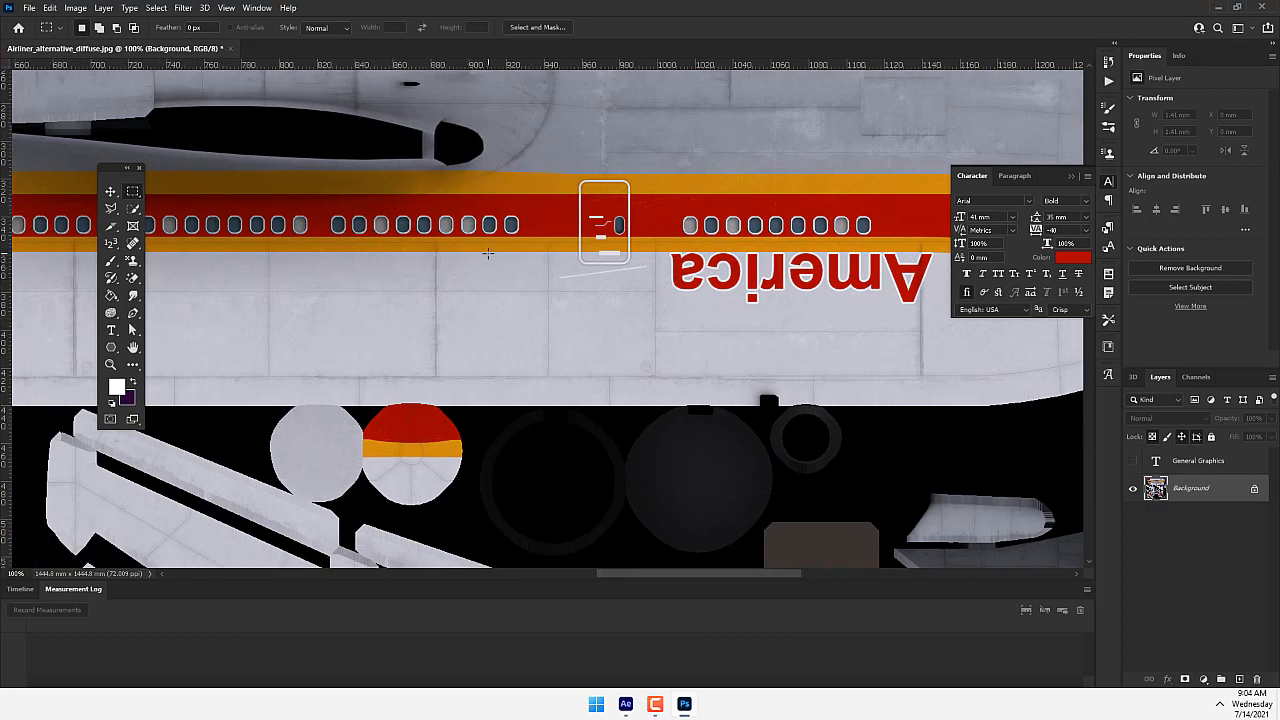
left_click_drag(487, 253, 152, 318)
key("ctrl+j")
key("v")
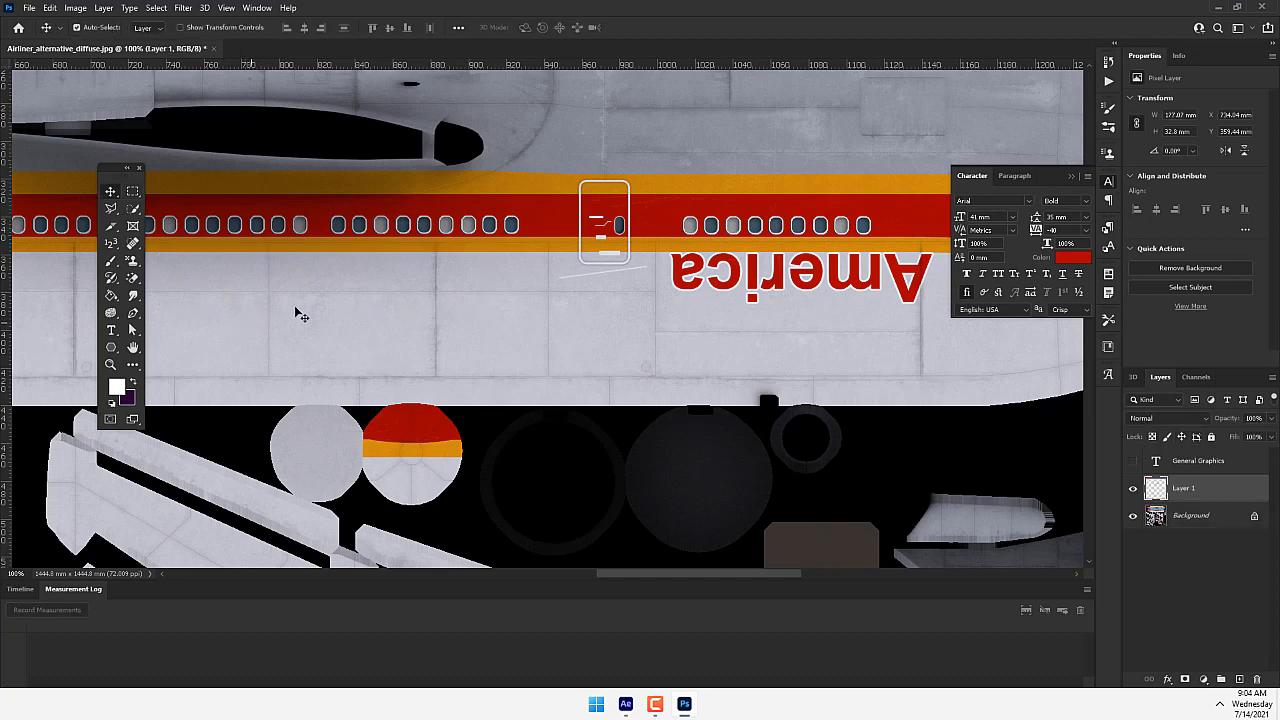
left_click_drag(295, 315, 526, 301)
left_click_drag(645, 289, 684, 289)
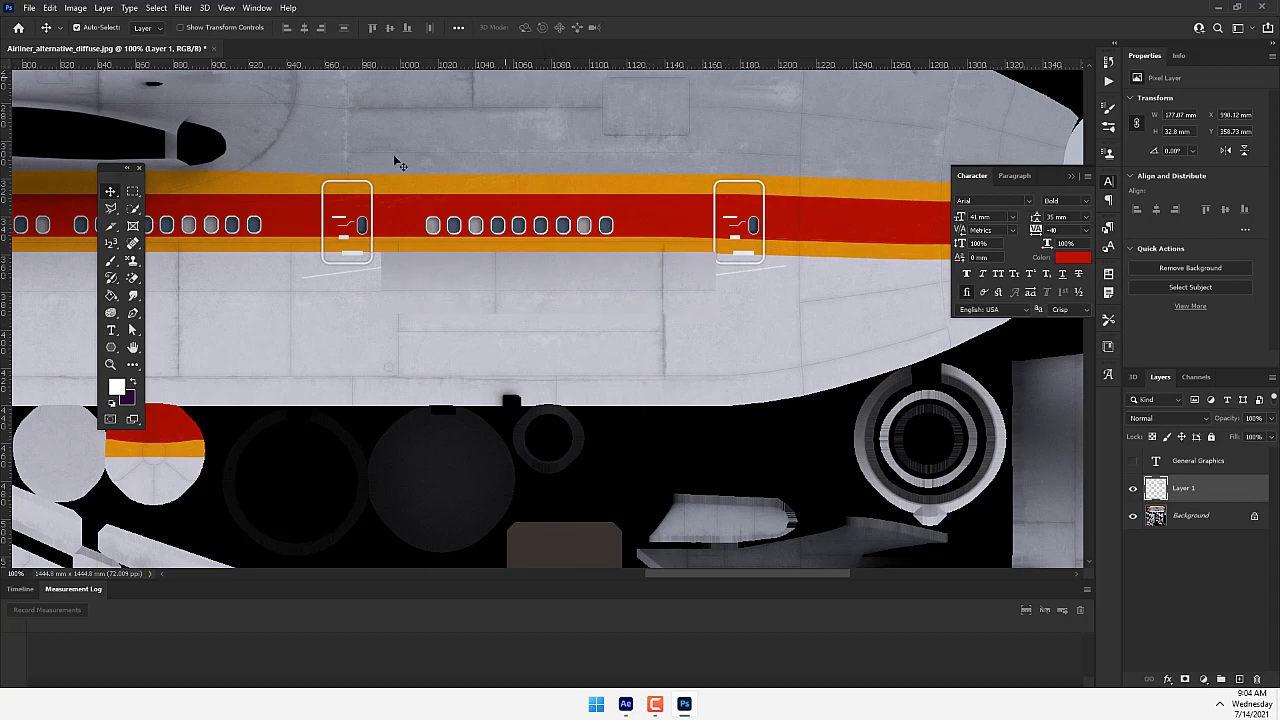
Step: Show the General Graphics text layer and duplicate the text to just above the upright America lettering on the other fuselage side
left_click_drag(731, 212, 723, 520)
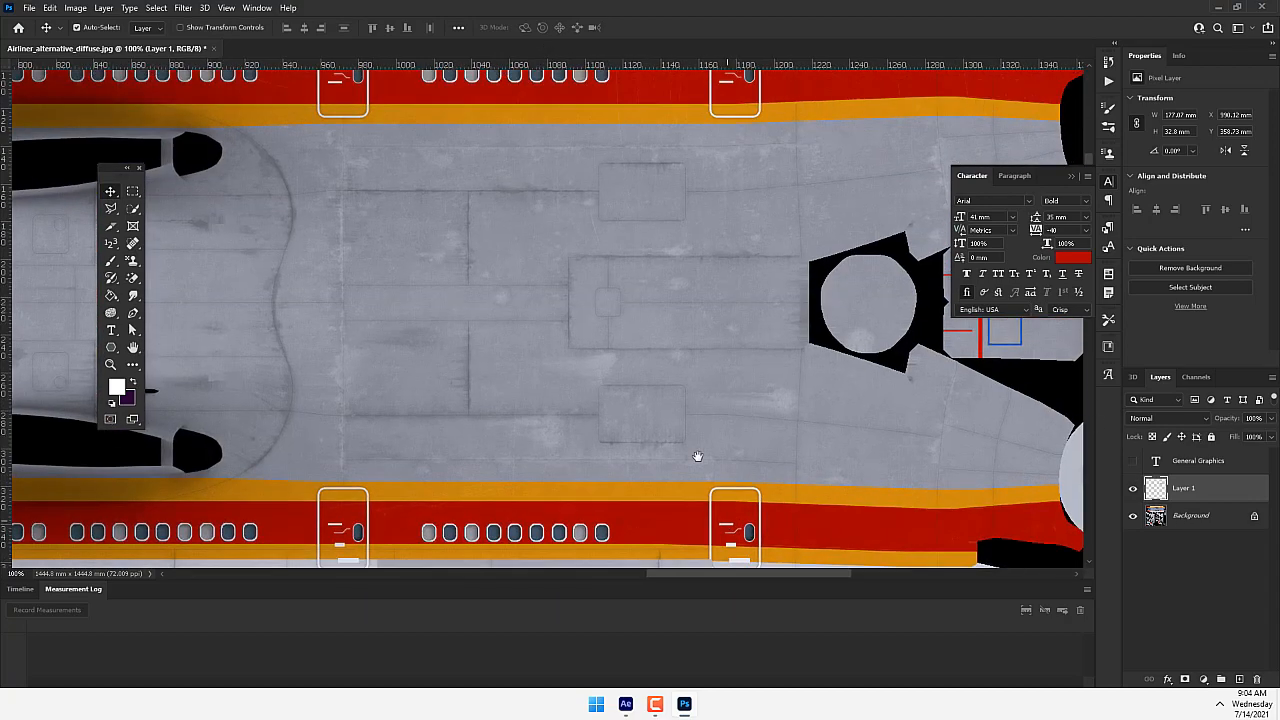
left_click_drag(660, 214, 588, 454)
left_click(617, 278, "alt")
left_click_drag(572, 295, 578, 211)
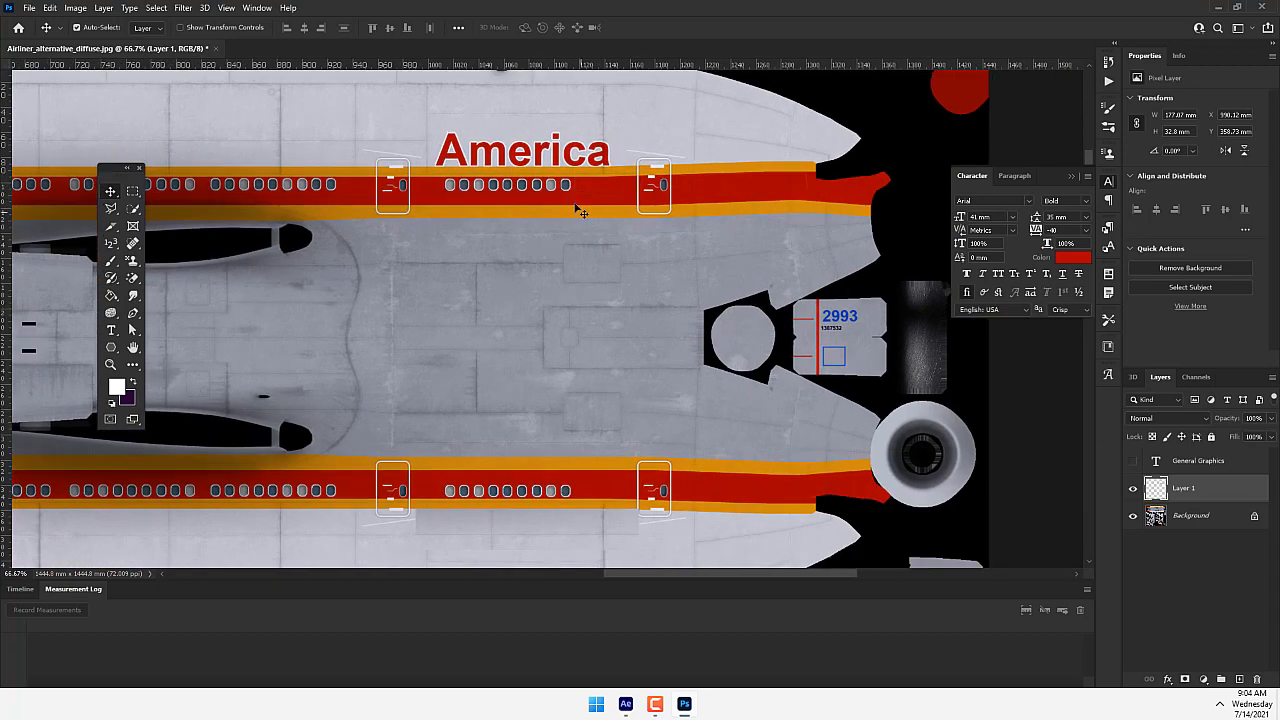
left_click(1133, 461)
left_click(1198, 461)
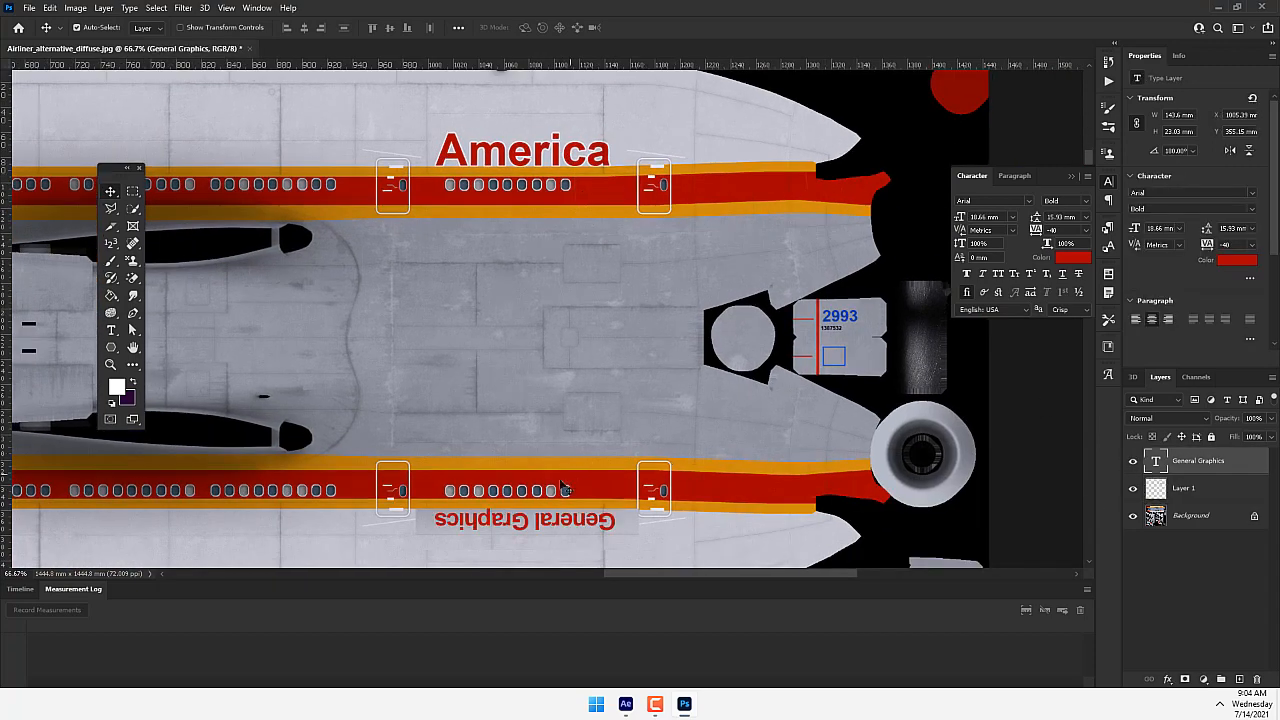
left_click_drag(567, 521, 570, 132)
Step: Flip the copied General Graphics text horizontally and vertically so it reads upright, and commit the transform
key("ctrl+t")
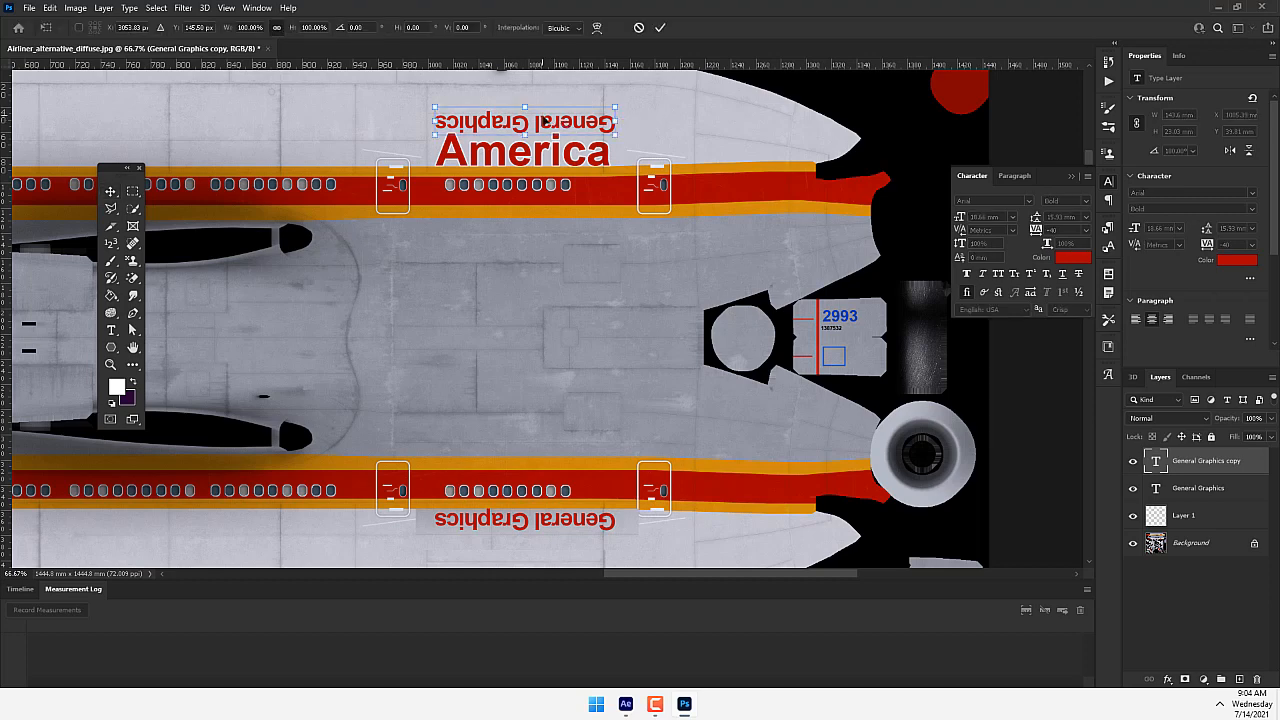
right_click(545, 118)
left_click(580, 361)
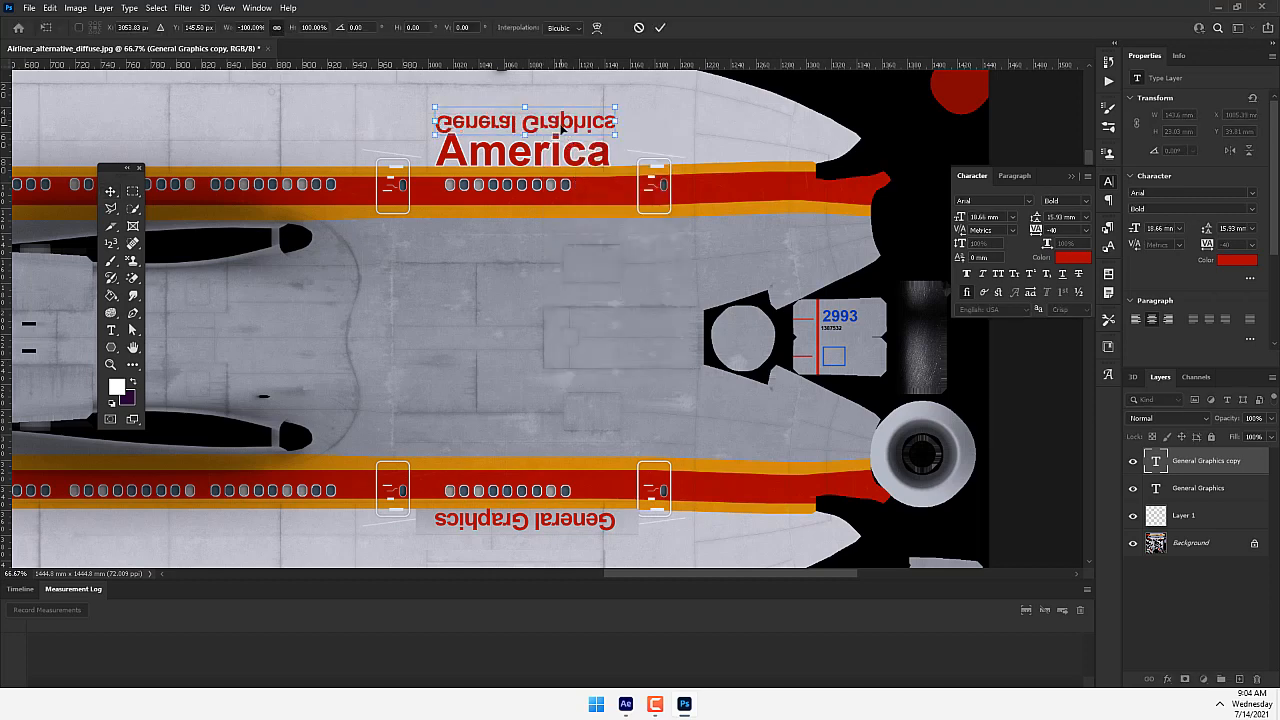
right_click(563, 128)
left_click(585, 382)
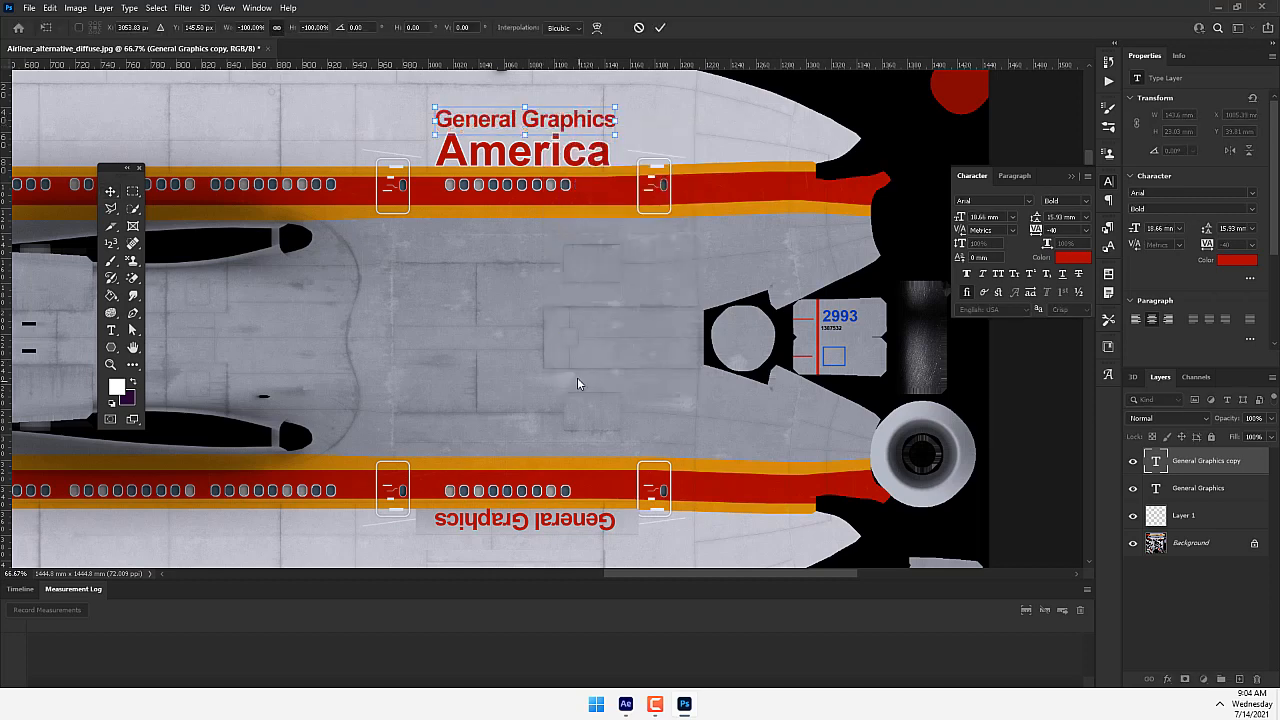
left_click(661, 28)
Step: Duplicate the white patch on Layer 1 over the upright America lettering, flip the copy horizontally and commit the transform
left_click(945, 492)
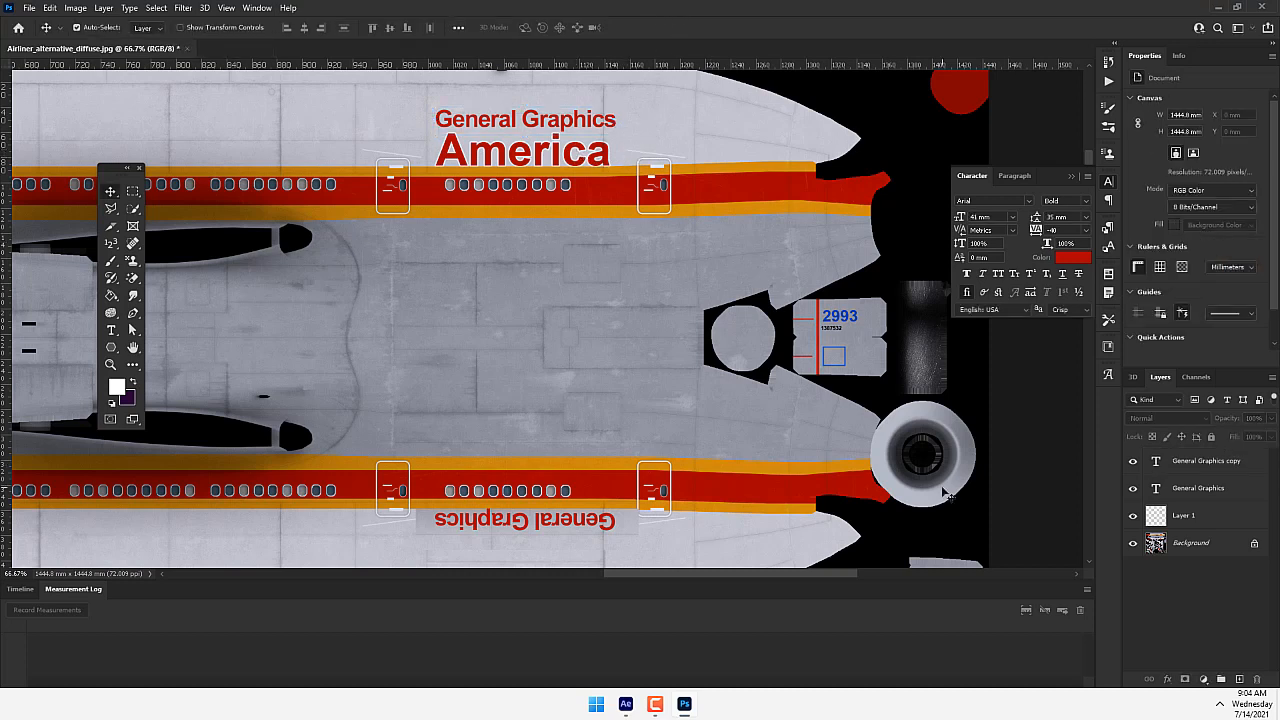
left_click(1170, 543)
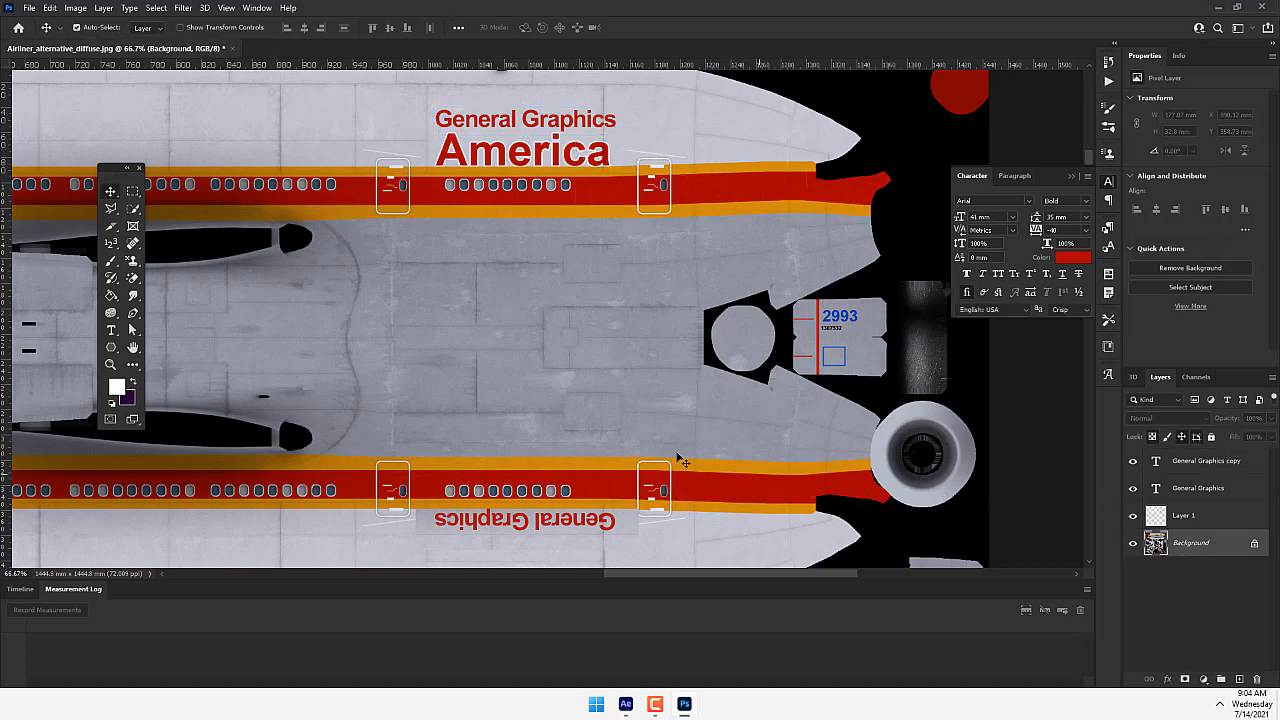
left_click(1218, 516)
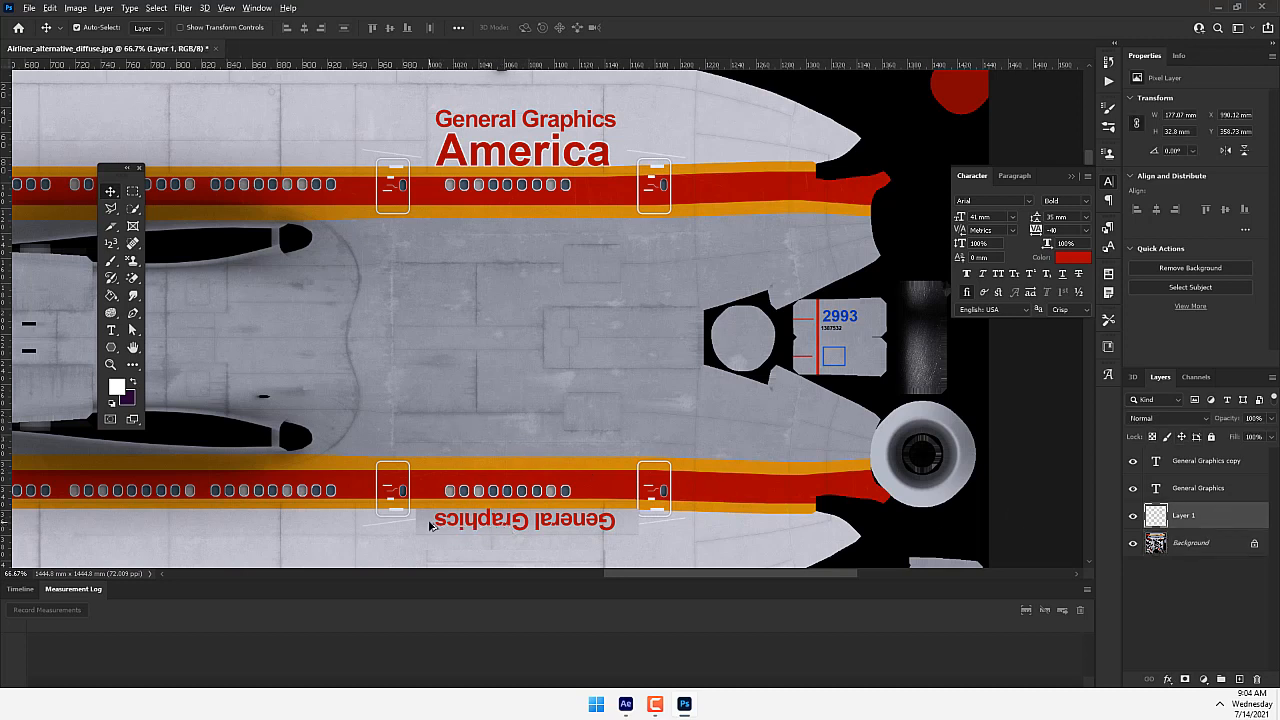
left_click_drag(430, 527, 428, 148)
key("ctrl+t")
right_click(532, 156)
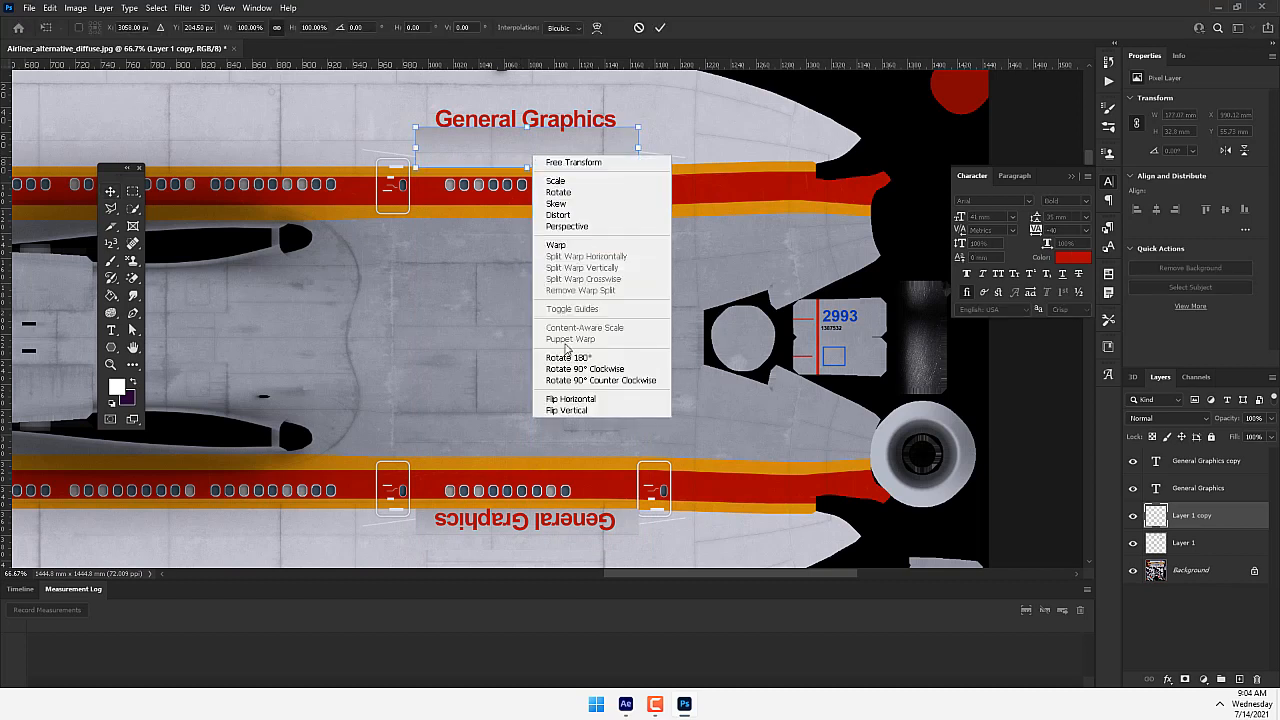
left_click(565, 396)
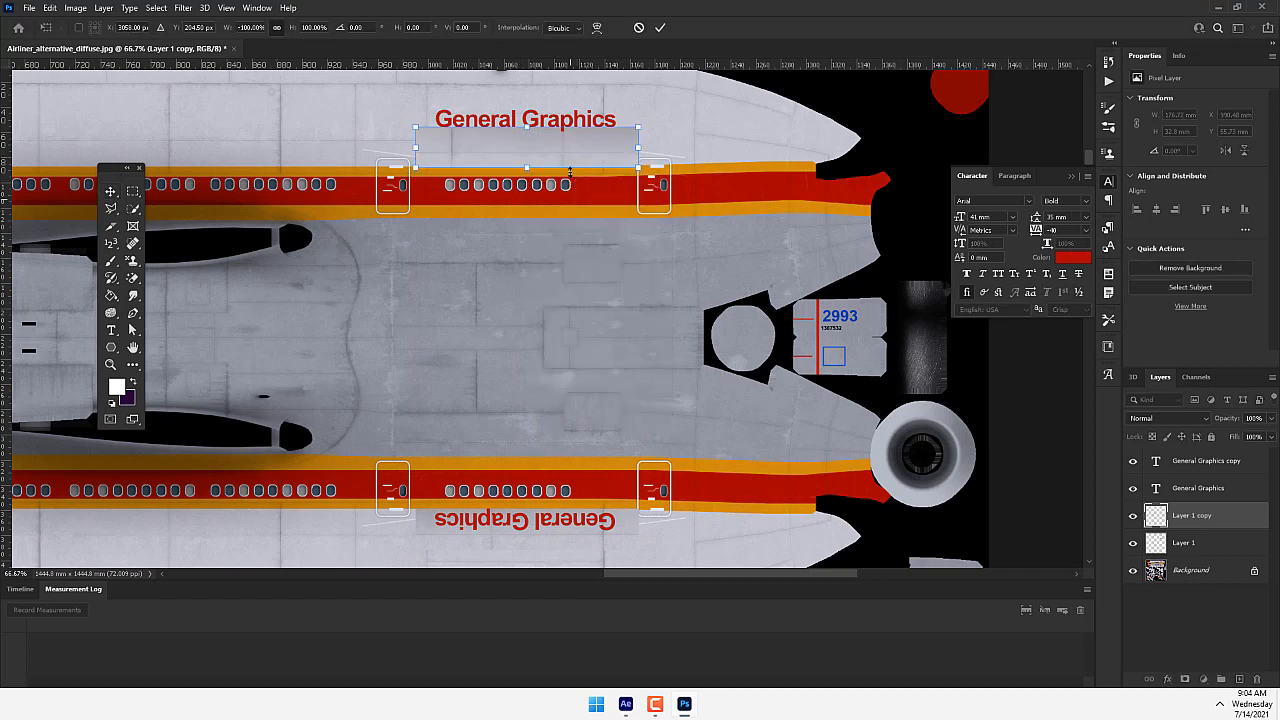
left_click(663, 30)
Step: Reposition the copied patch and the upright General Graphics text so the text sits where the America lettering was, just above the red stripe
mouse_move(562, 150)
left_mouse_down()
mouse_move(537, 147)
mouse_move(572, 122)
mouse_move(559, 152)
left_mouse_up()
key("Up")
key("Up")
key("Up")
key("Up")
key("Up")
key("Up")
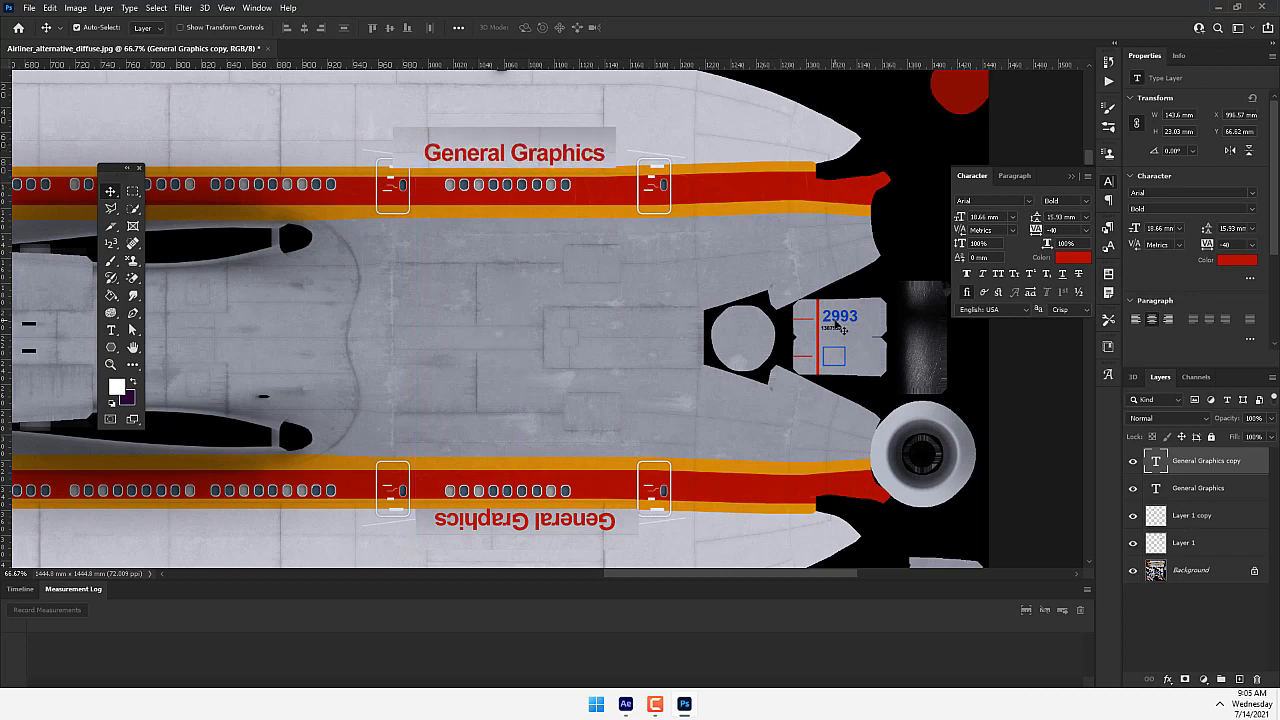
Step: Soften the hard edges of the Layer 1 copy patch around the upright text with the Eraser Tool, reducing the brush size
left_click(1190, 515)
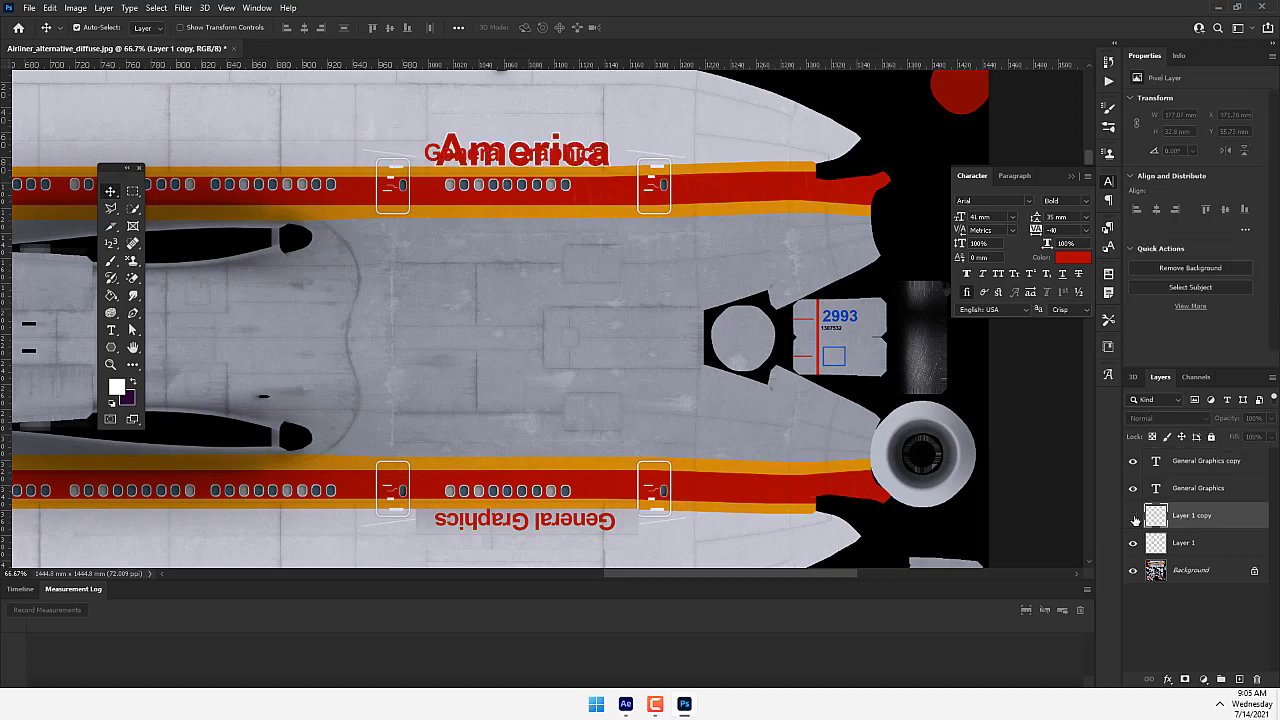
right_click(133, 280)
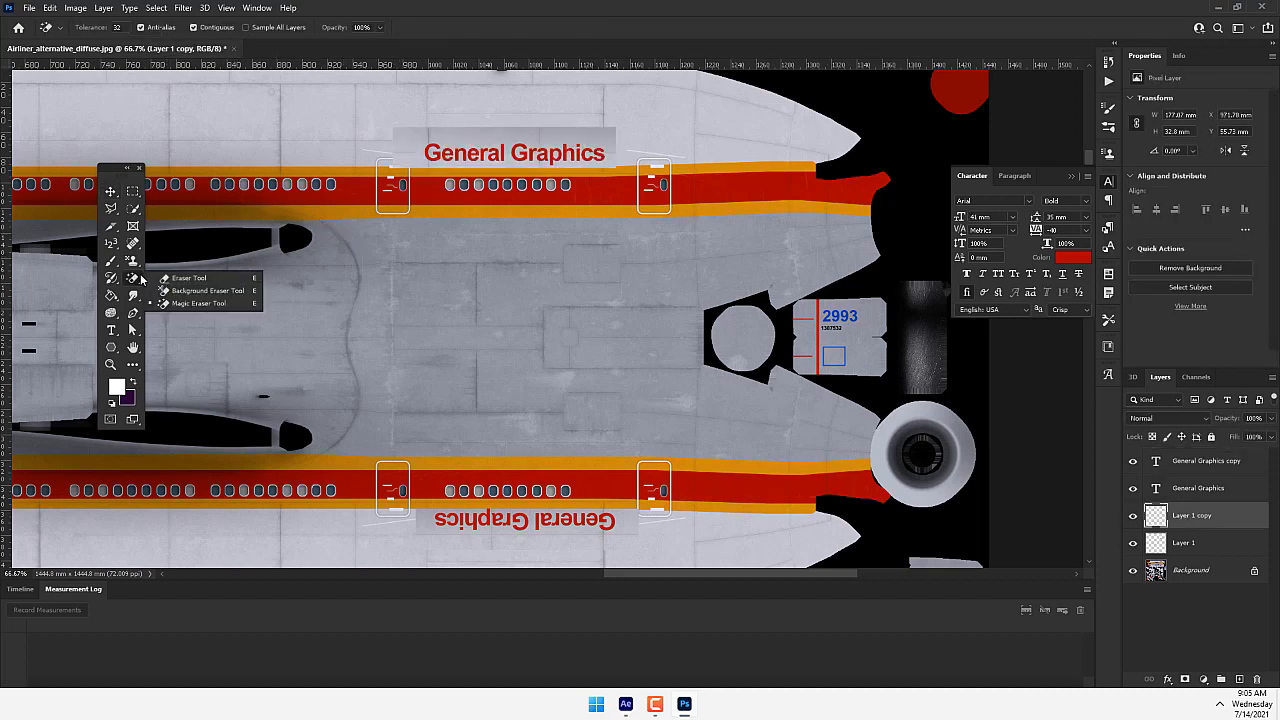
left_click(175, 276)
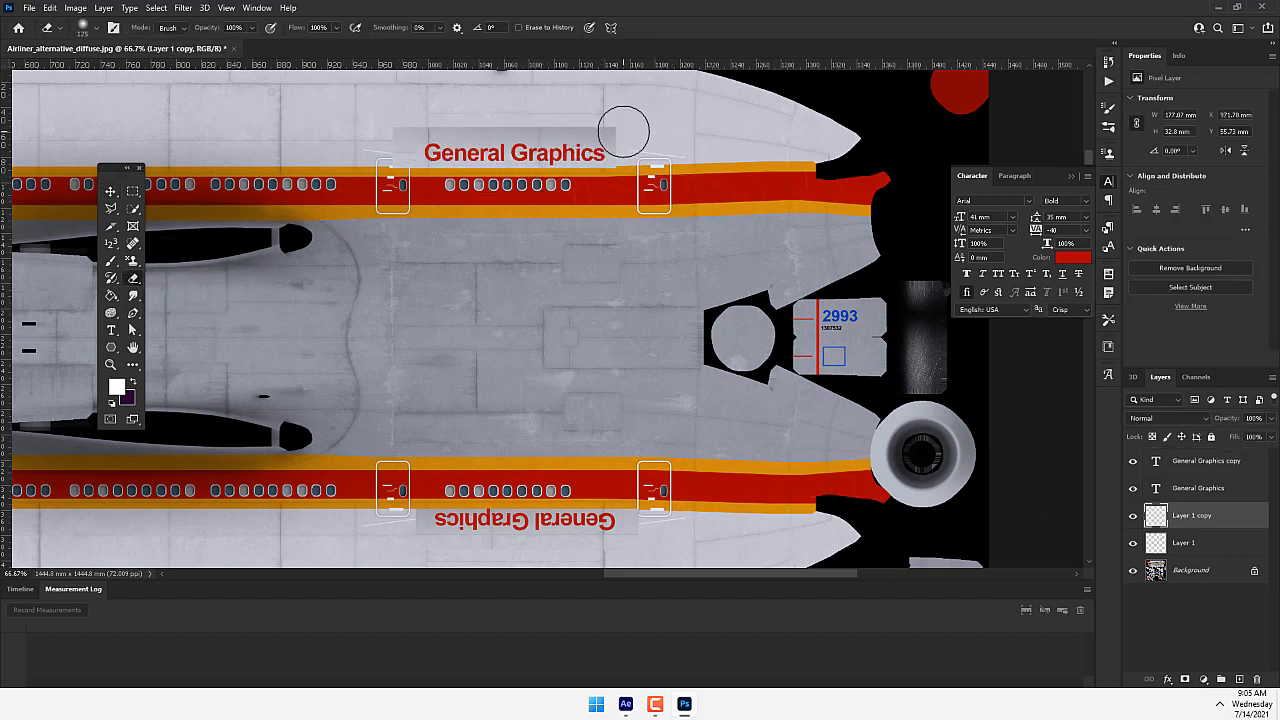
key("bracketleft")
key("bracketleft")
key("bracketleft")
key("bracketleft")
key("bracketleft")
key("bracketleft")
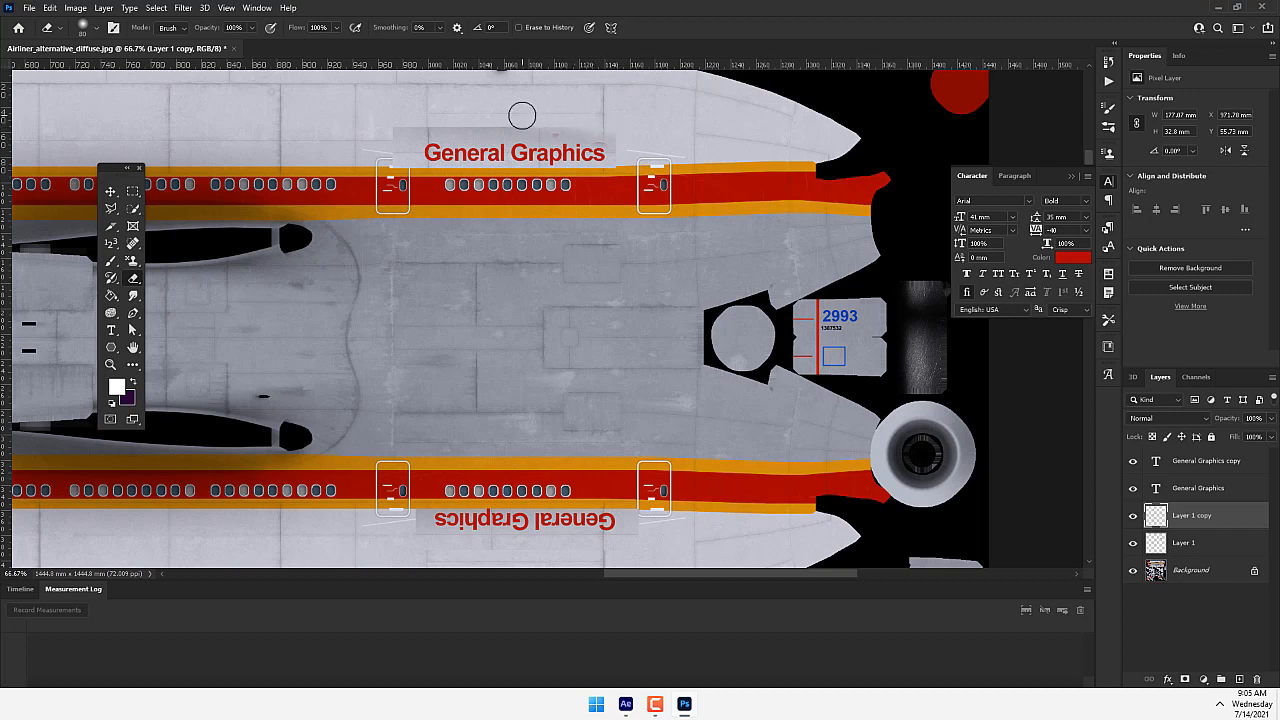
key("bracketleft")
key("bracketleft")
key("bracketleft")
key("bracketleft")
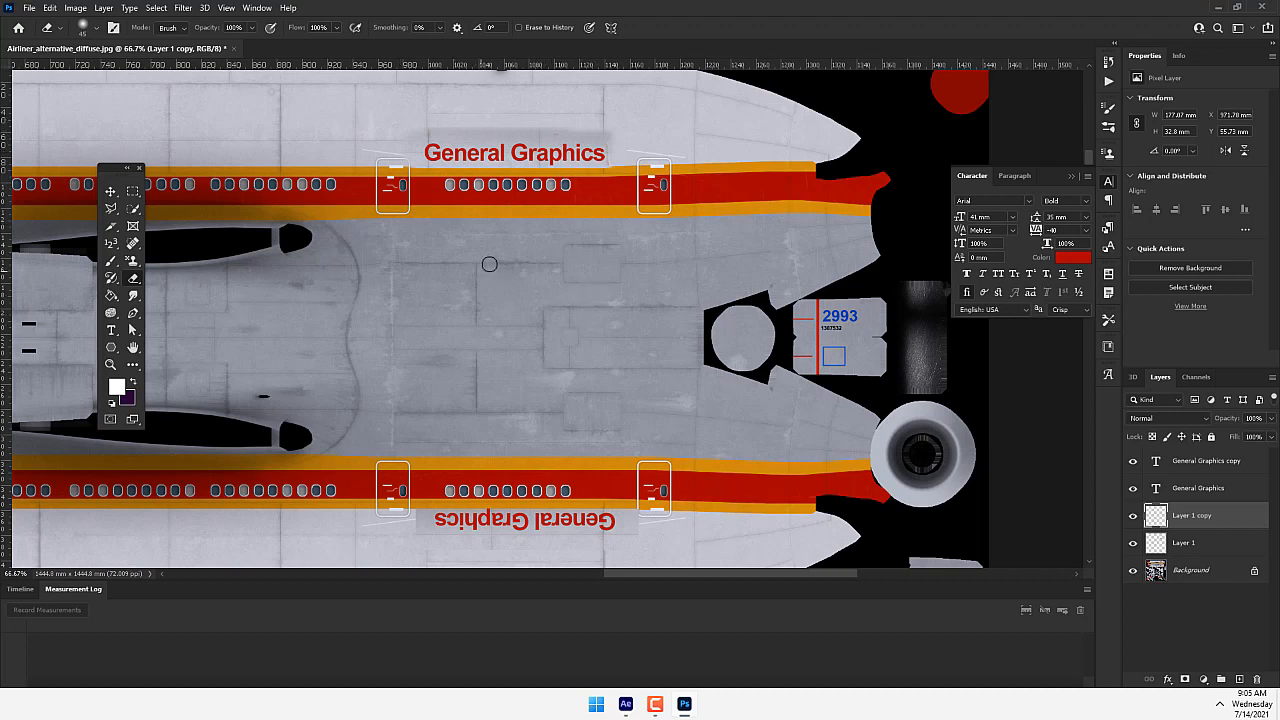
key("v")
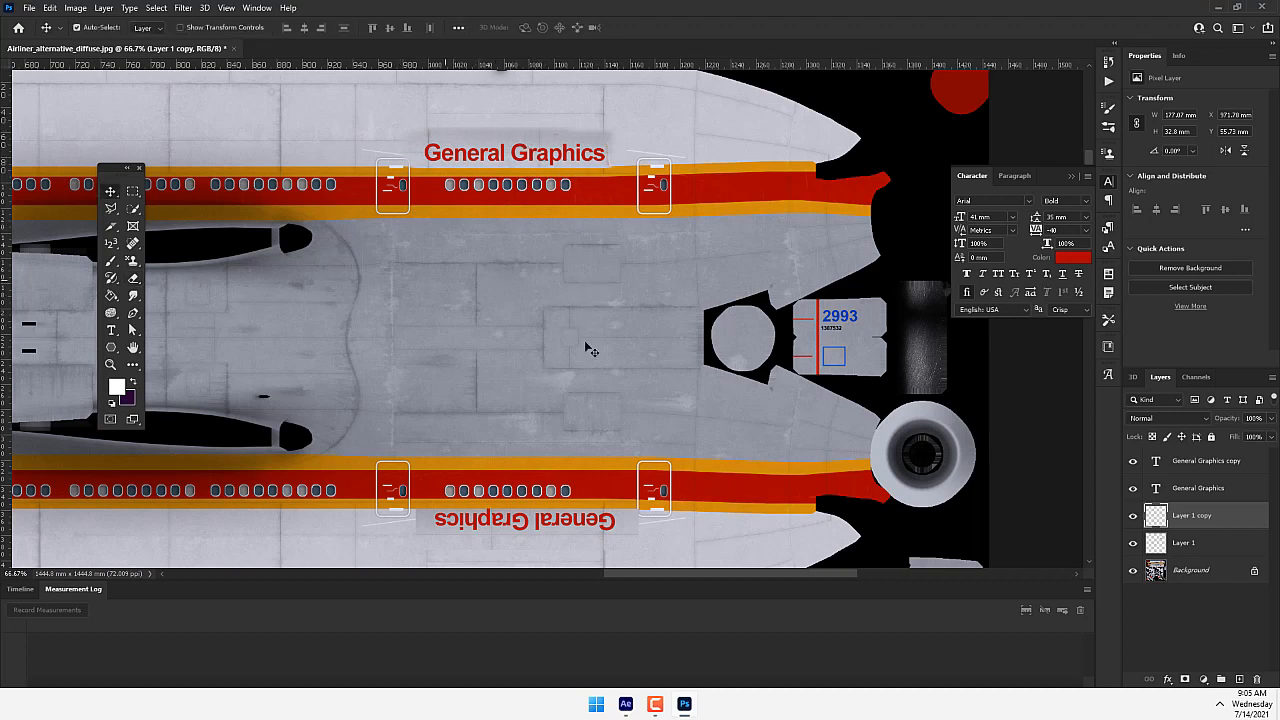
scroll(526, 404, "down", 2)
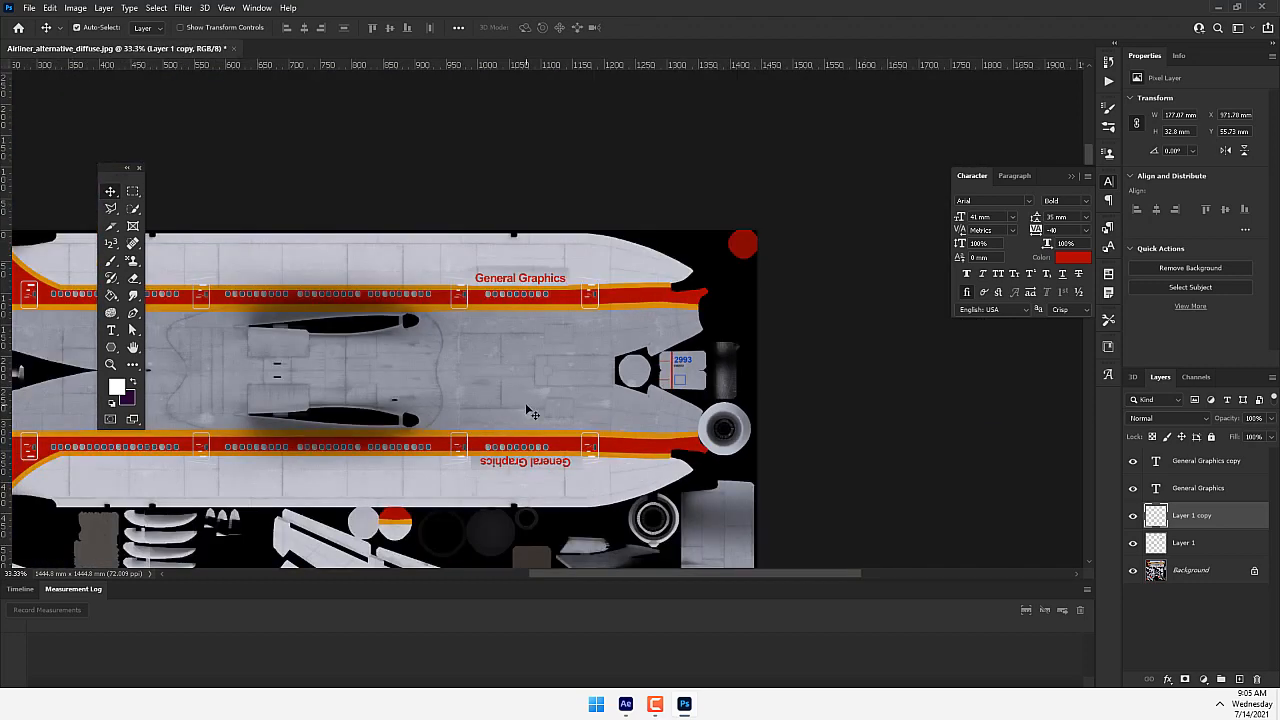
key("ctrl+shift+s")
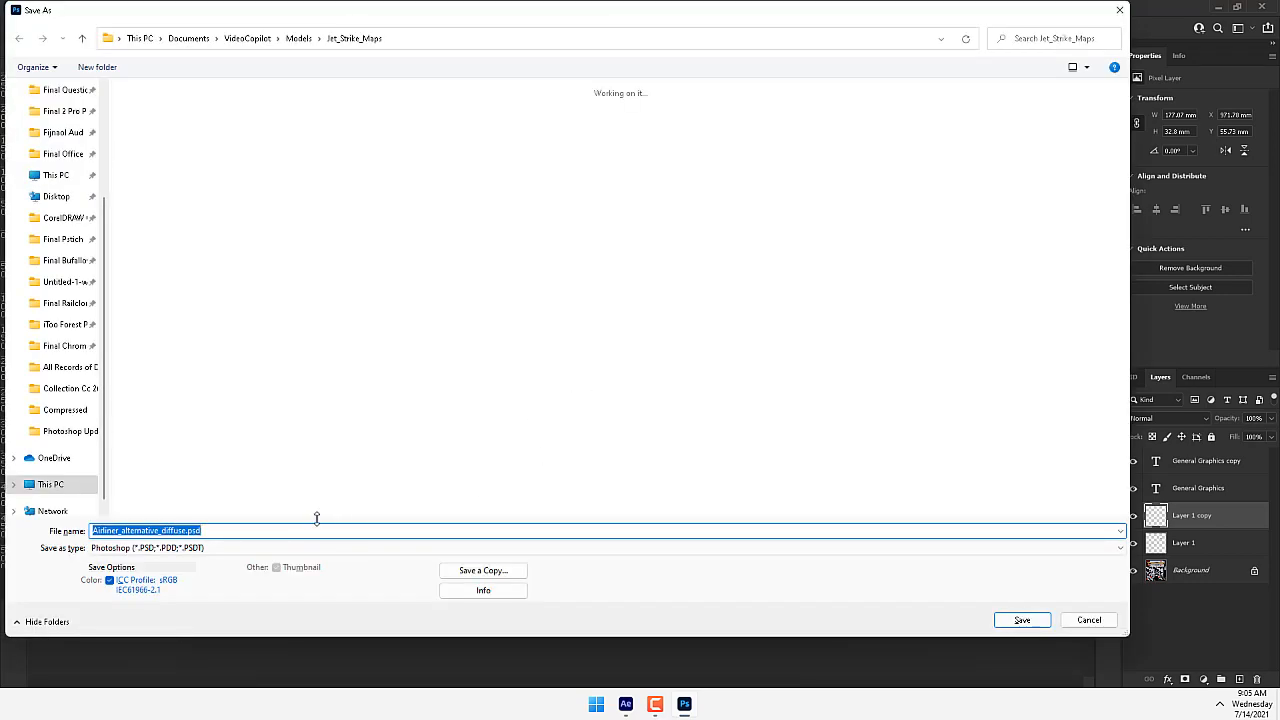
left_click(289, 549)
left_click(797, 531)
left_click(1077, 621)
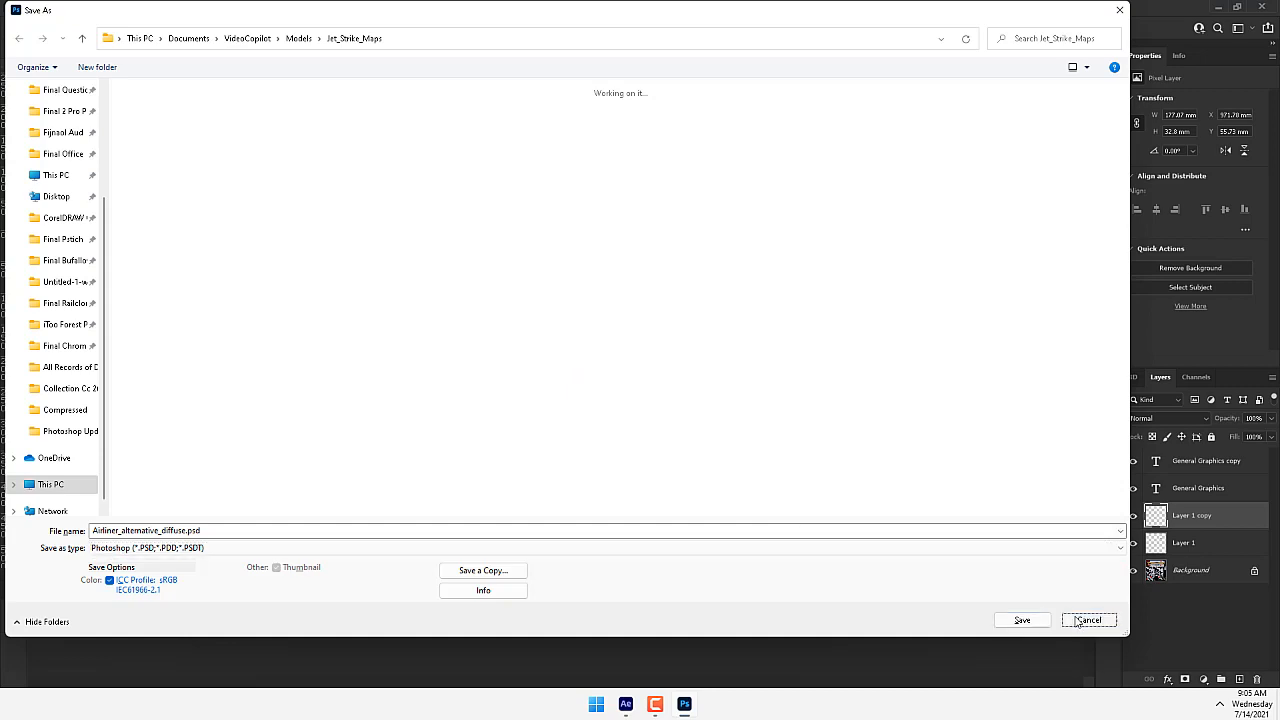
Step: Save a copy of the edited texture as the JPEG "Airliner_alternative_diffuse copy.jpg" in the Jet_Strike_Maps folder with the offered JPEG options
left_click(31, 7)
left_click(206, 287)
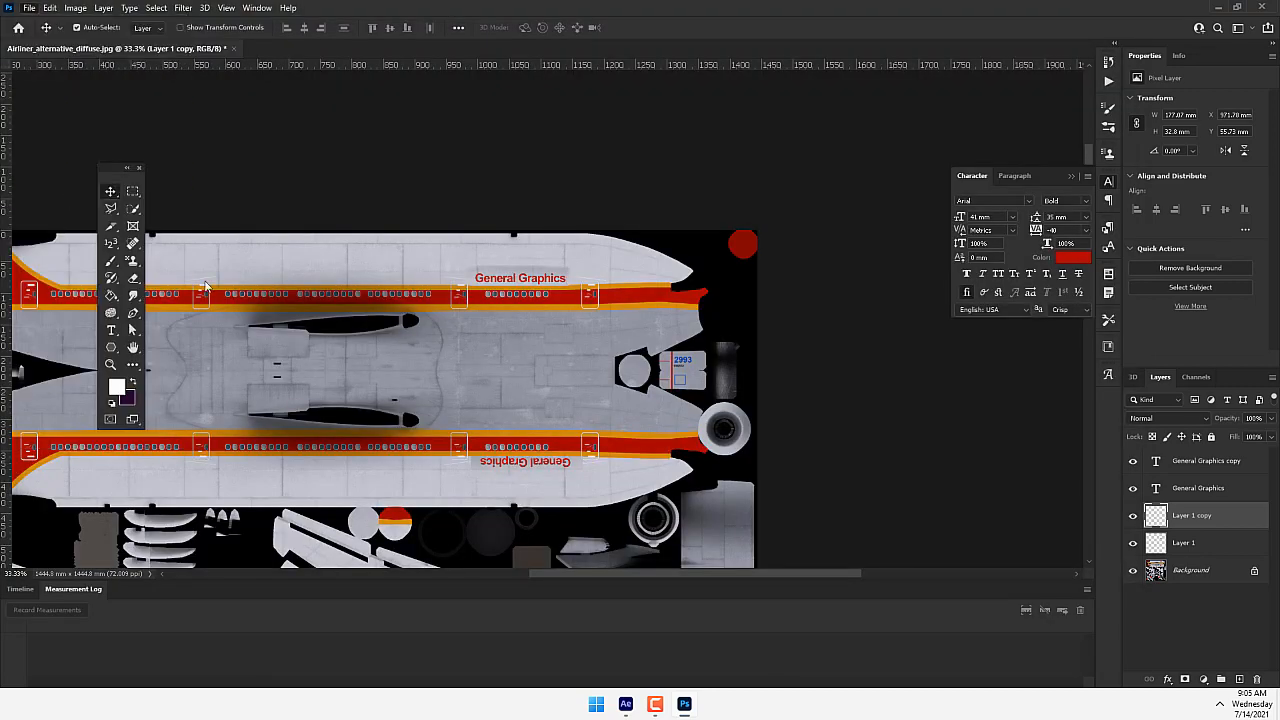
key("ctrl+alt+s")
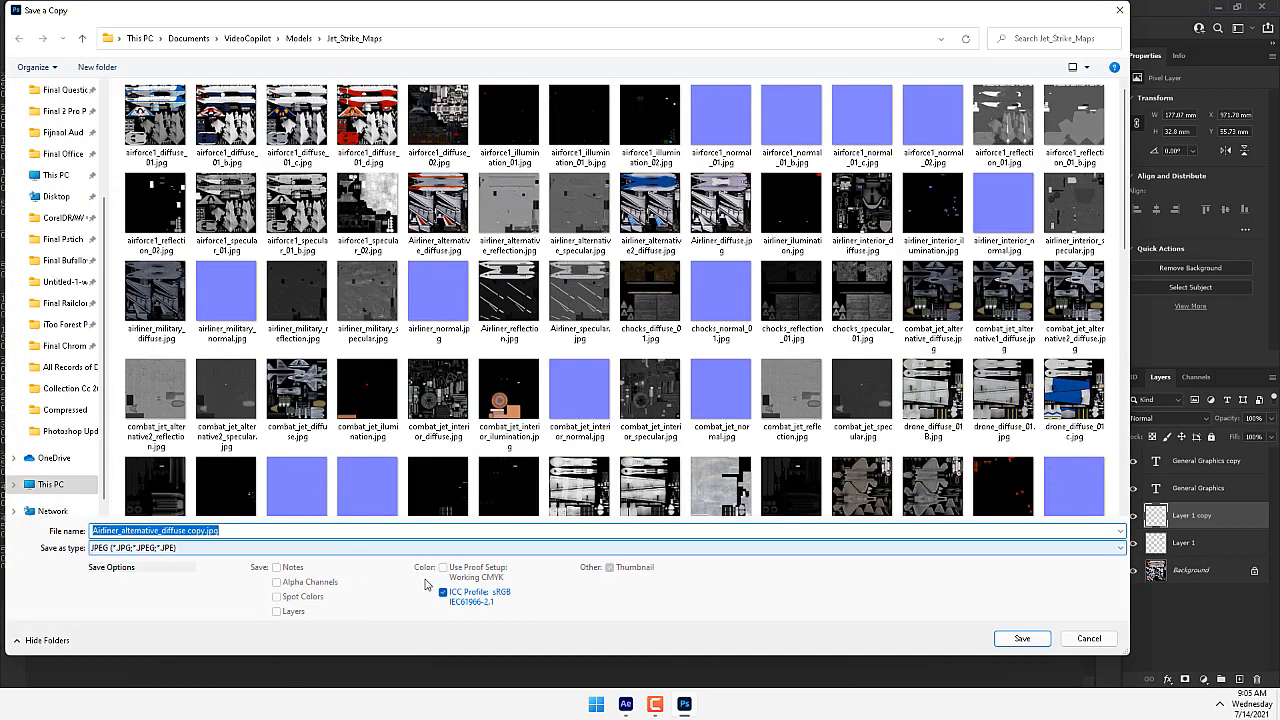
left_click(1020, 640)
left_click(714, 177)
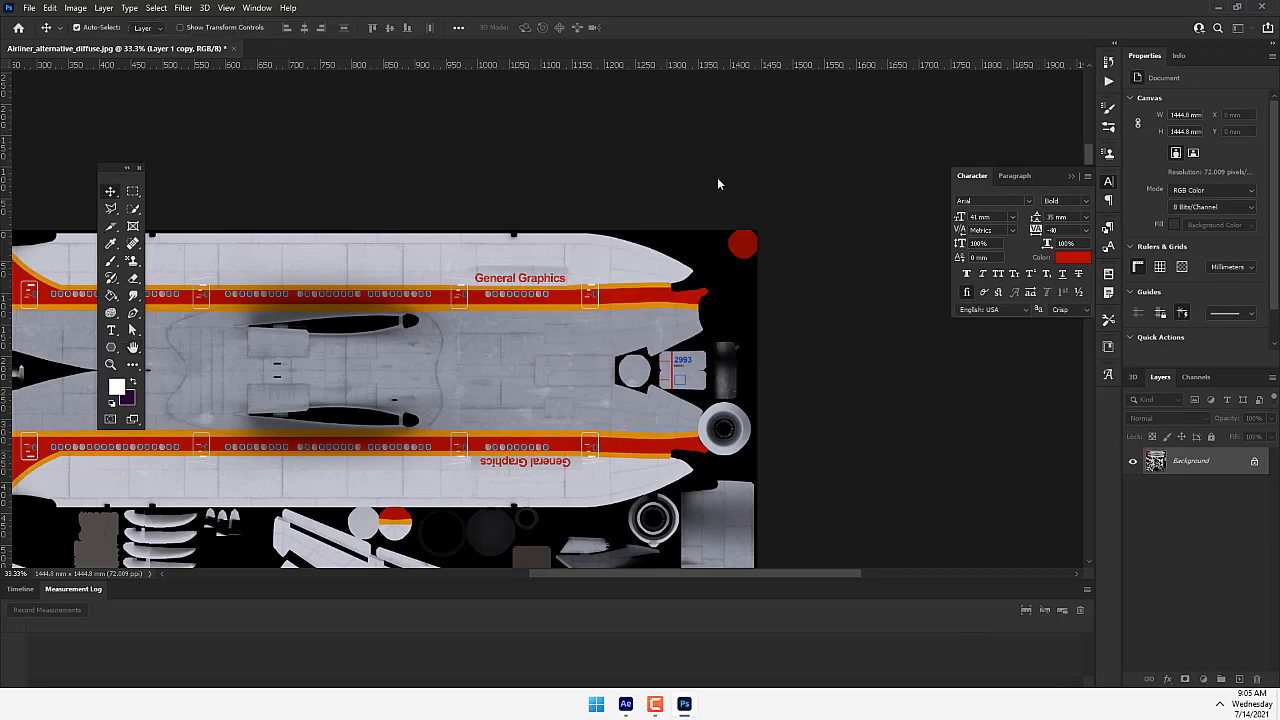
Step: Switch to After Effects, open Element's Scene Setup and browse for a new diffuse texture for the Airliner_02 Body material
left_click(629, 705)
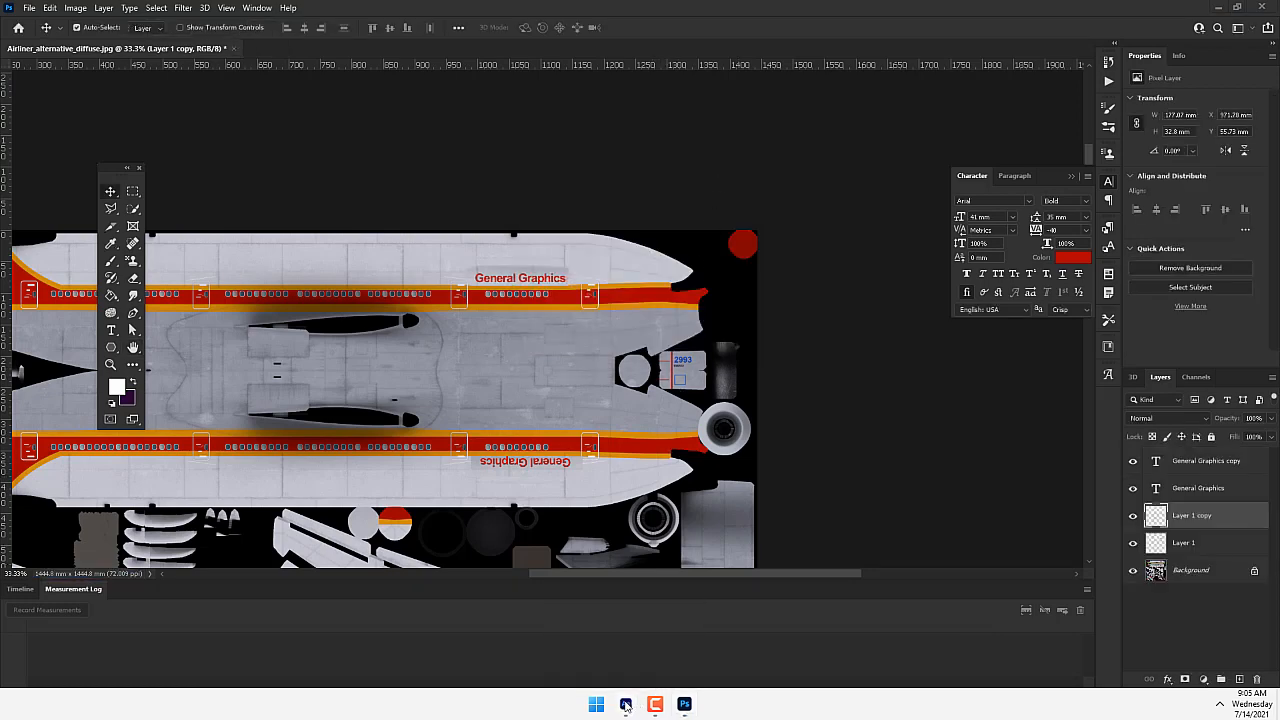
left_click(72, 116)
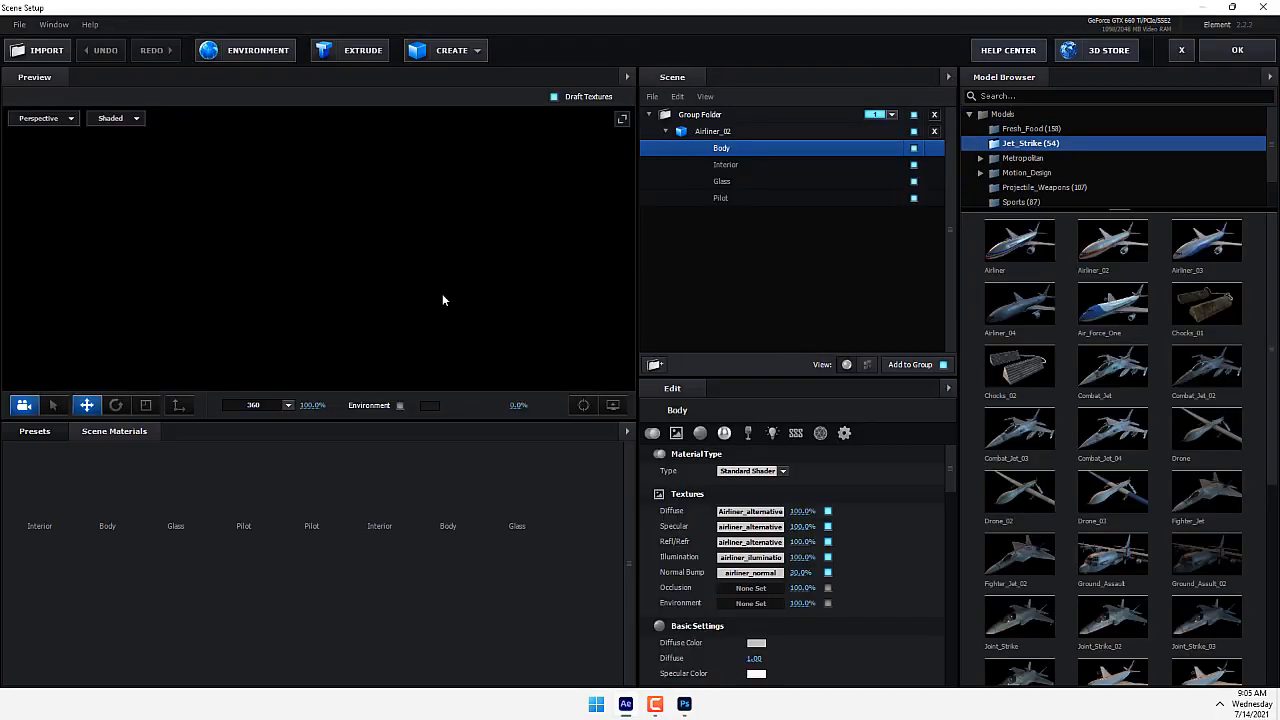
left_click_drag(392, 298, 434, 296)
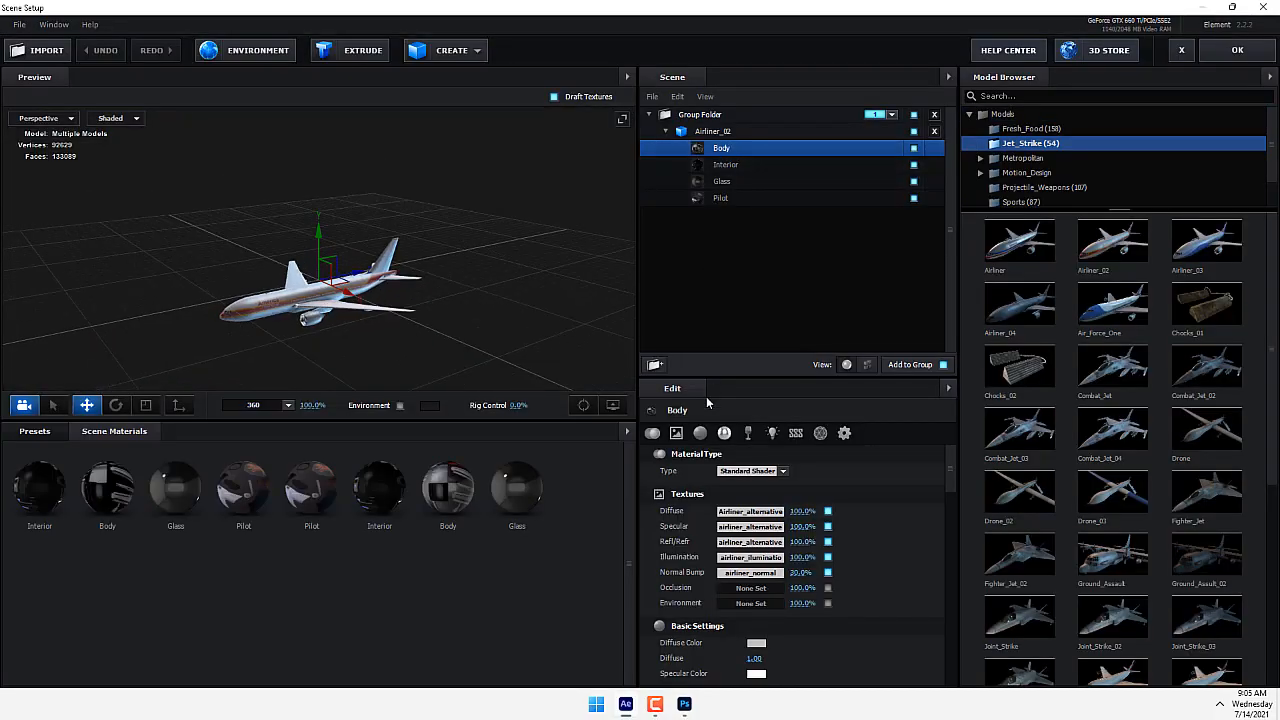
left_click(733, 510)
left_click(889, 442)
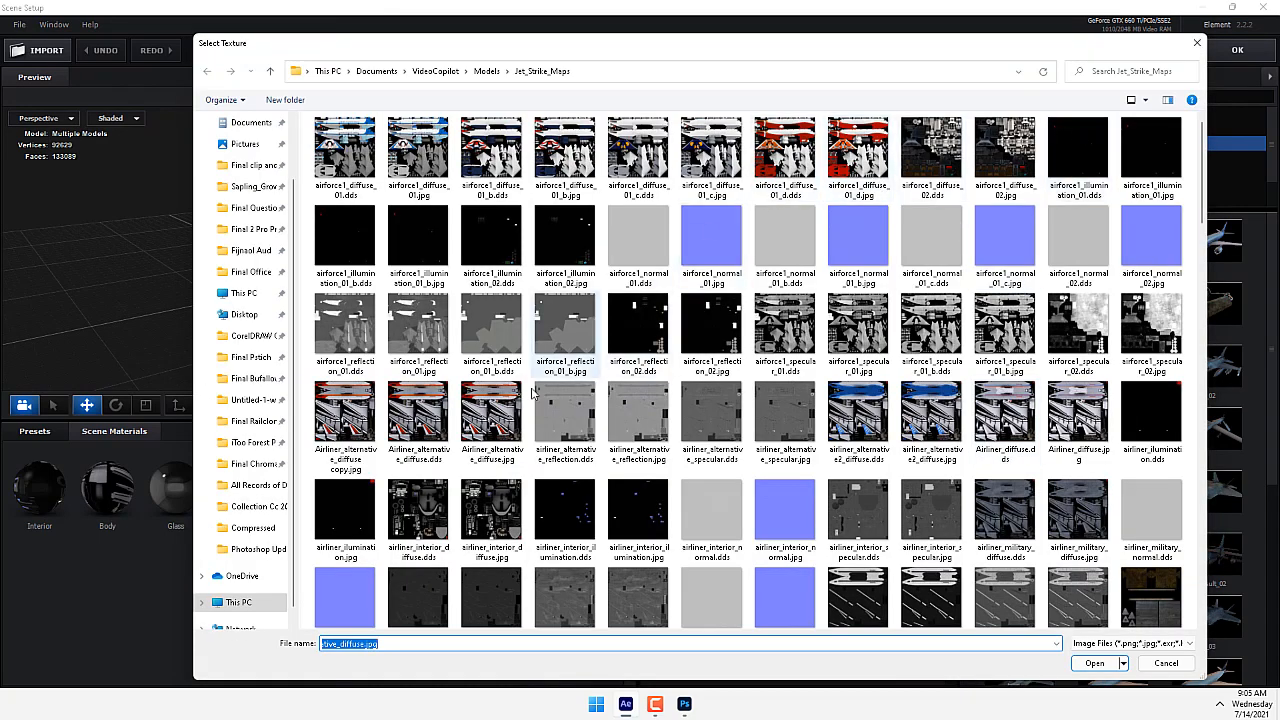
Step: Preview Airliner_alternative_diffuse.jpg in the Photos viewer to check which lettering it carries, and close the viewer
left_click(490, 415)
right_click(488, 418)
key("Escape")
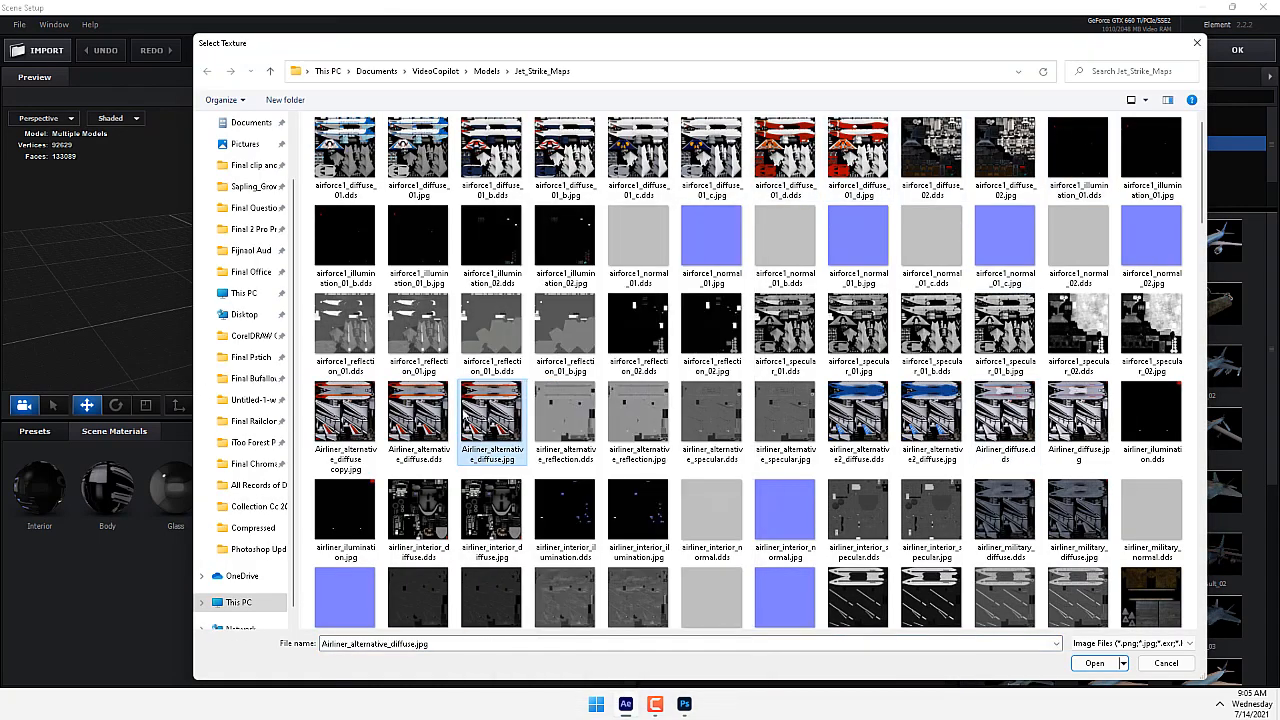
right_click(487, 418)
left_click(543, 243)
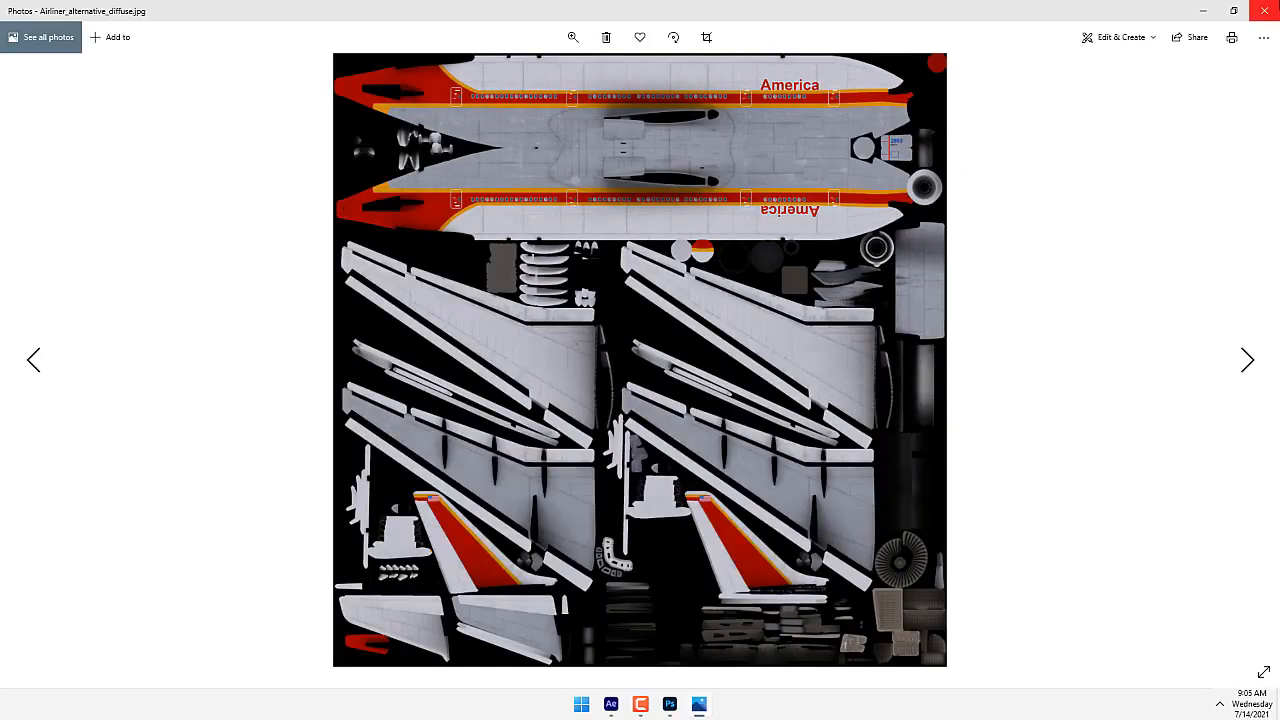
left_click(1263, 9)
left_click(406, 430)
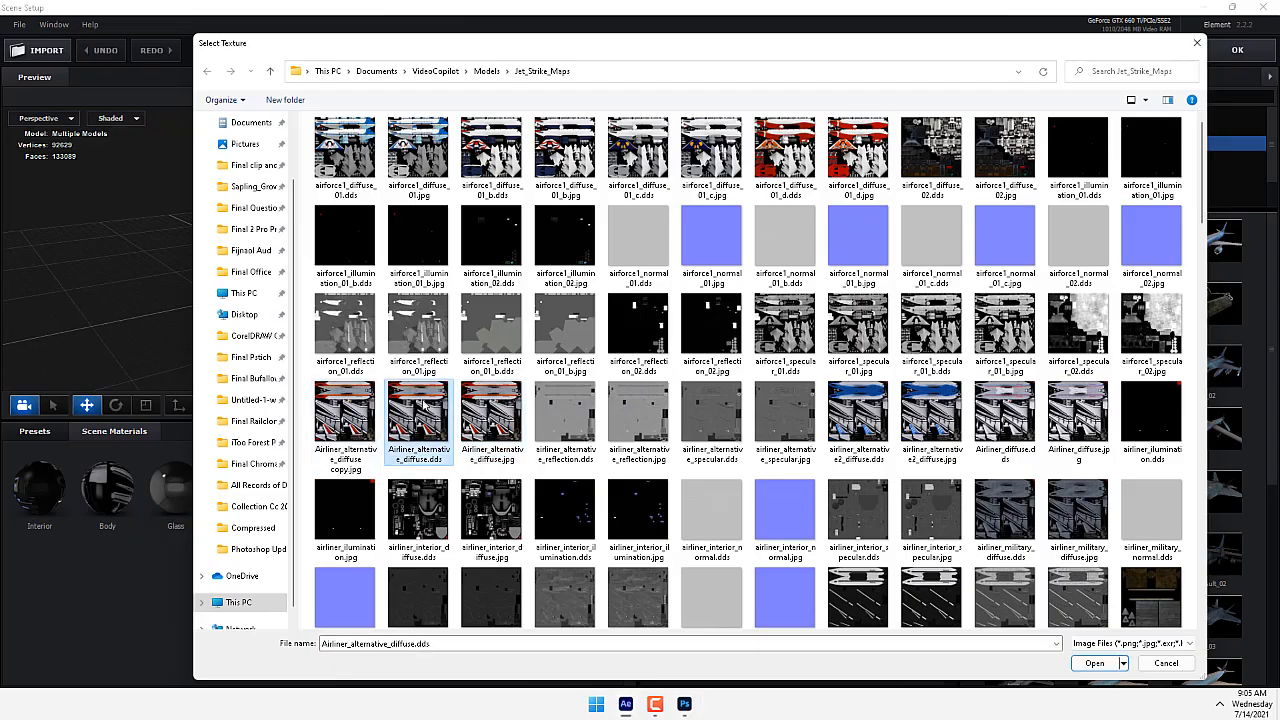
right_click(420, 400)
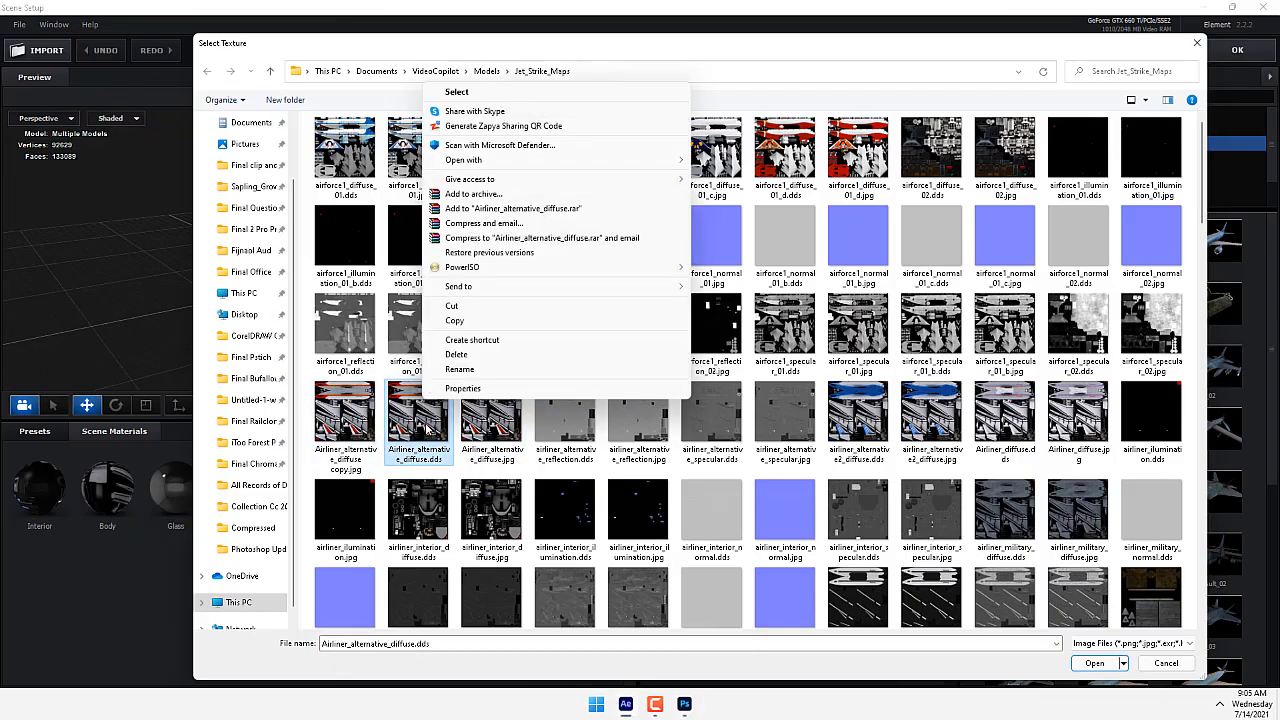
Step: Load "Airliner_alternative_diffuse copy.jpg" as the Body's diffuse texture, accept the downscaling, and apply the Scene Setup changes
left_click(340, 405)
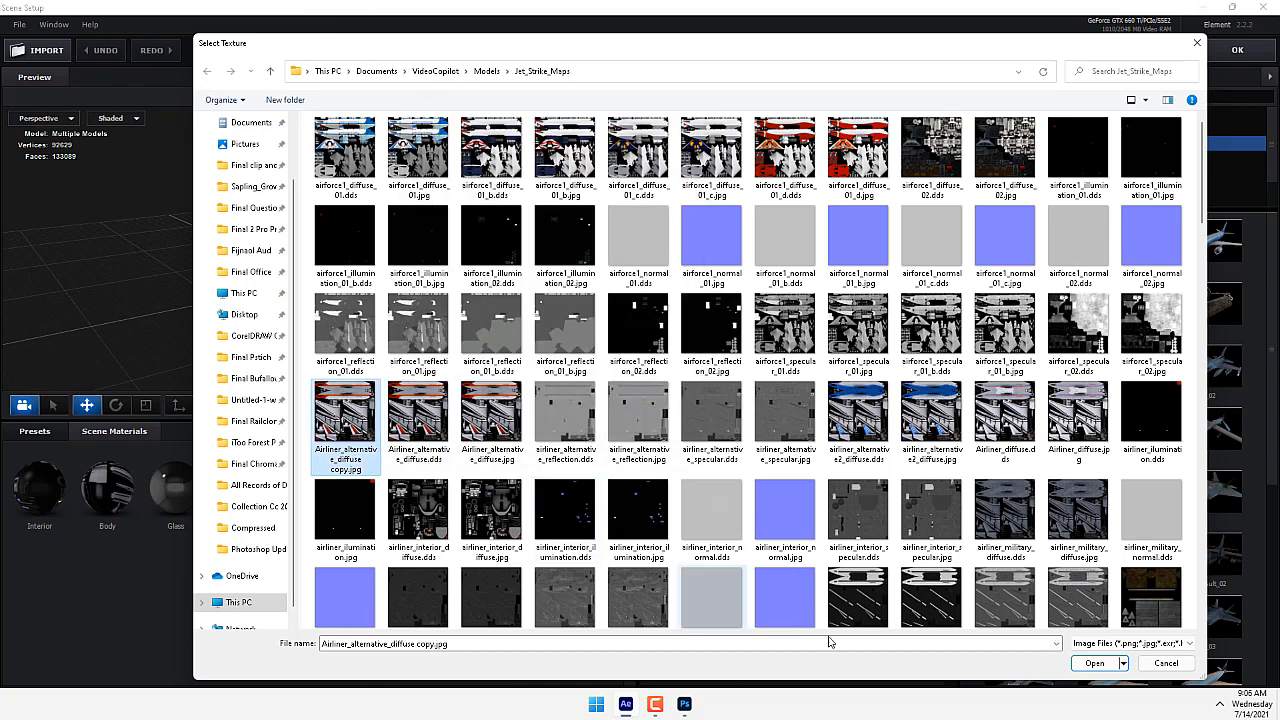
left_click(1116, 665)
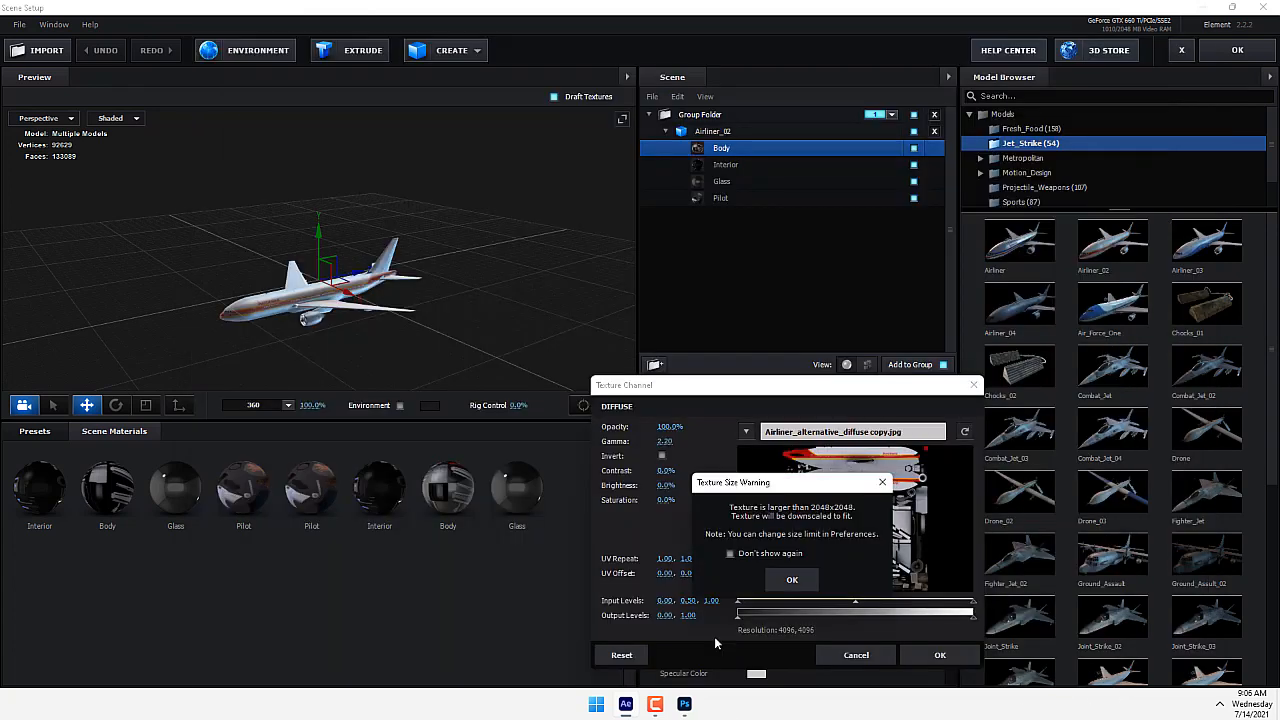
left_click(788, 582)
left_click(940, 655)
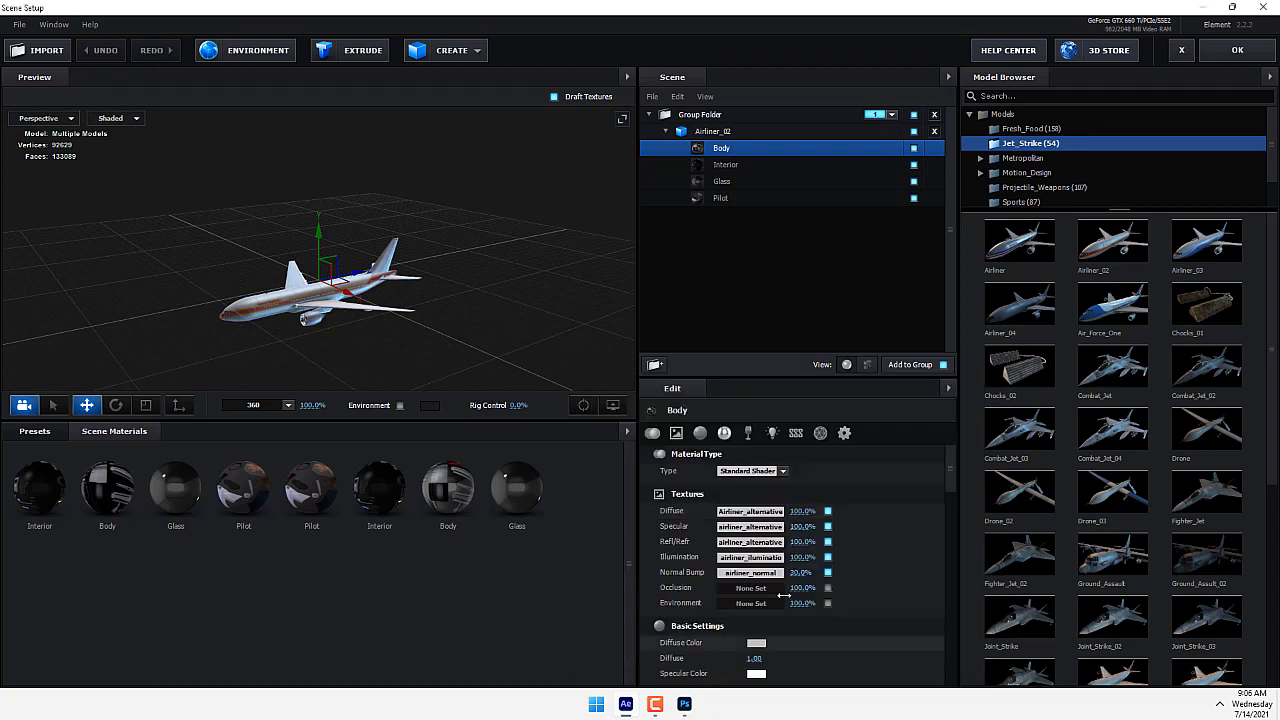
left_click_drag(275, 340, 287, 261)
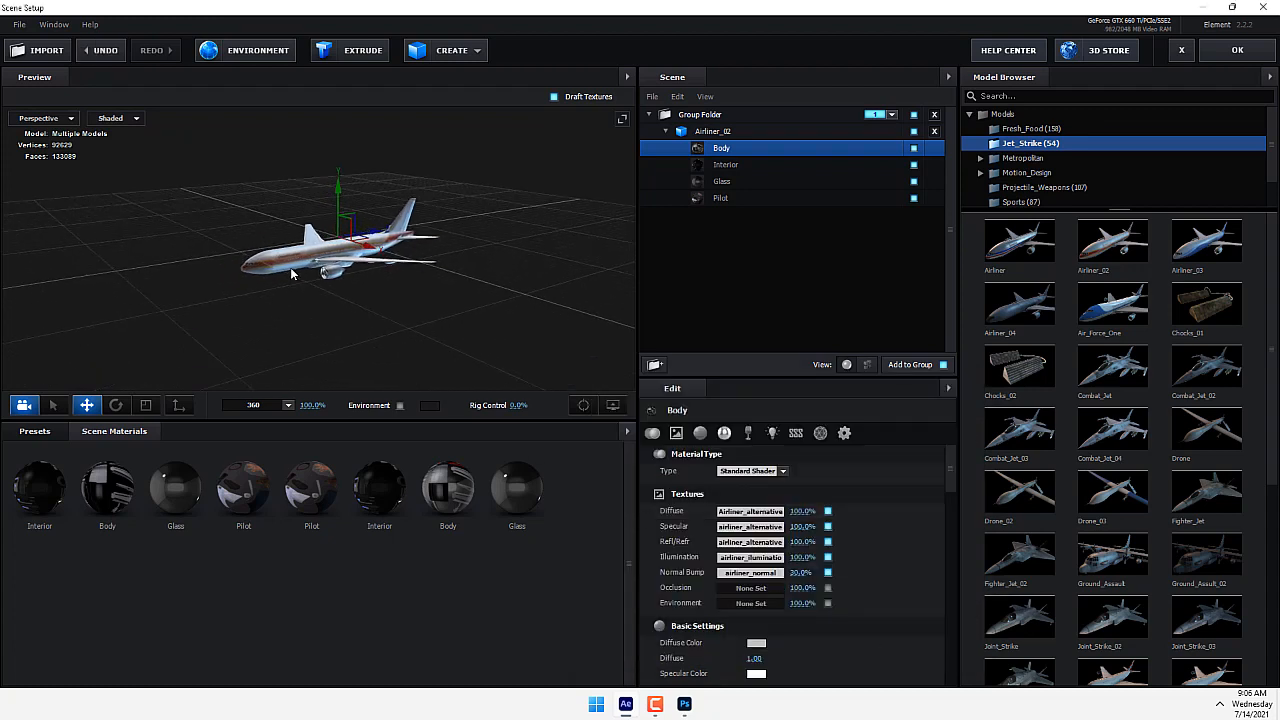
scroll(287, 261, "down", 1)
left_click(1234, 50)
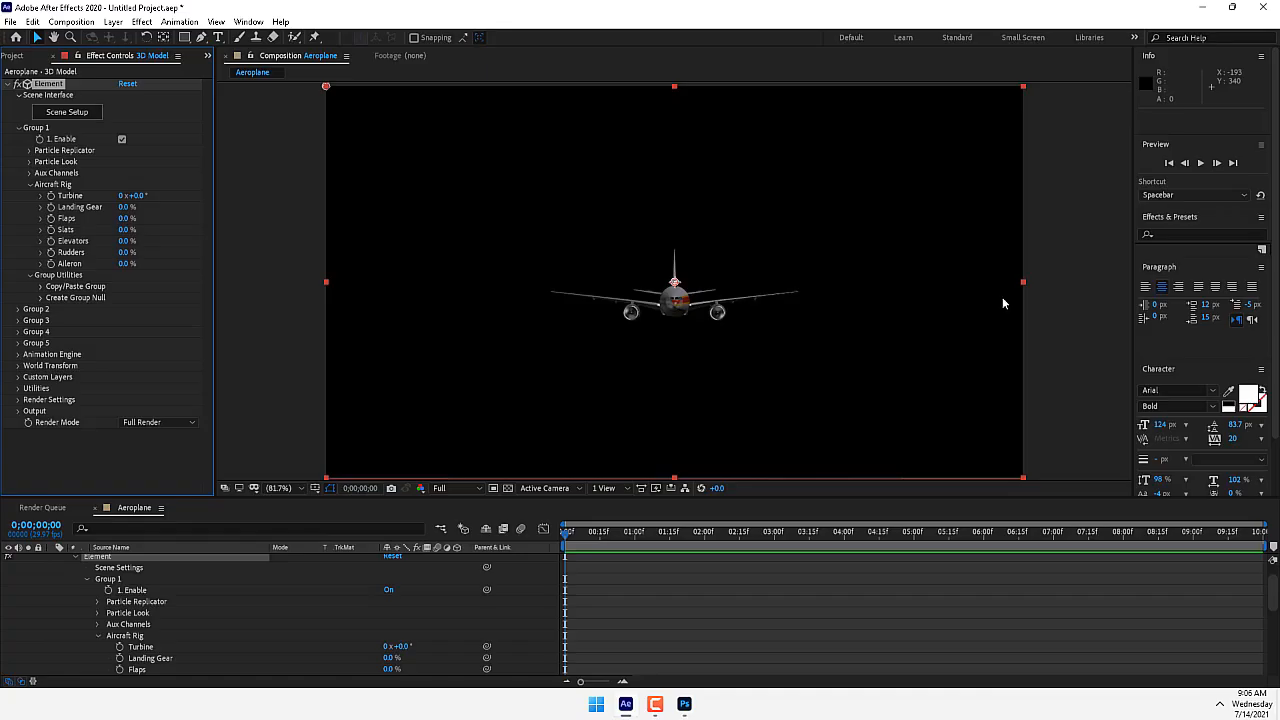
Step: Add a two-node camera to the Aeroplane composition with a lens preset other than 15mm, and collapse the 3D Model layer's properties
right_click(352, 622)
mouse_move(395, 480)
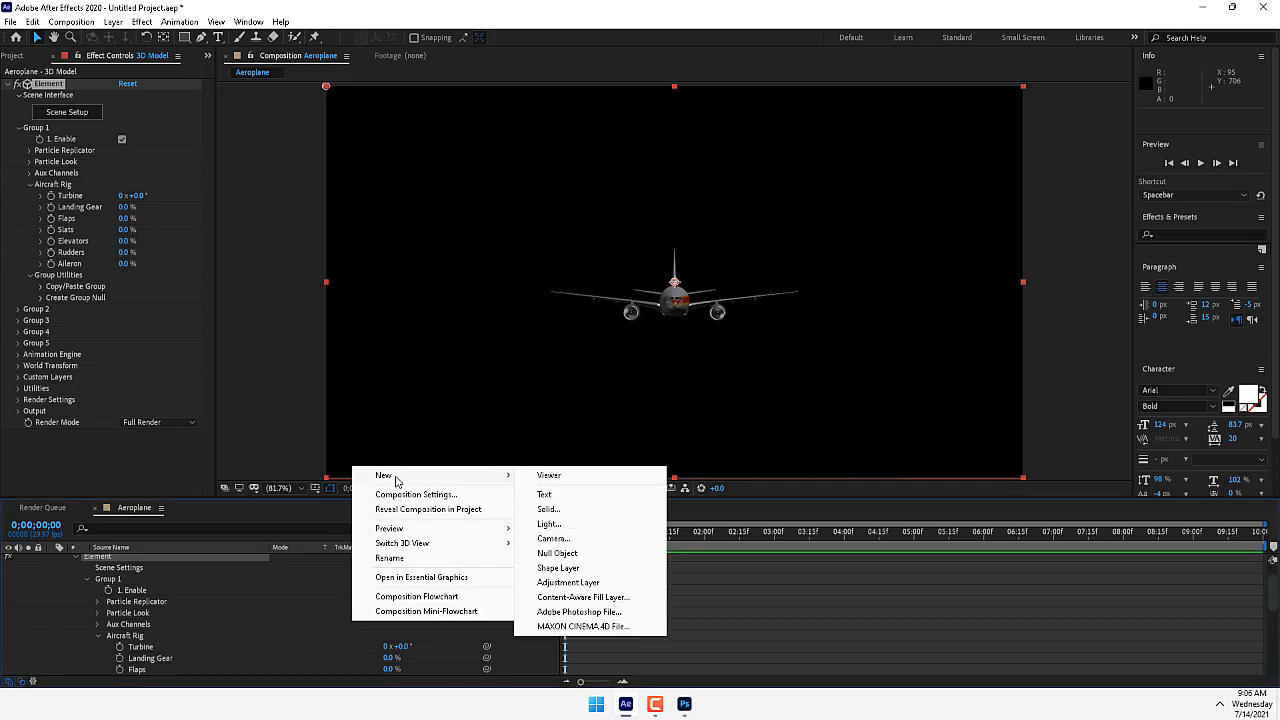
left_click(588, 538)
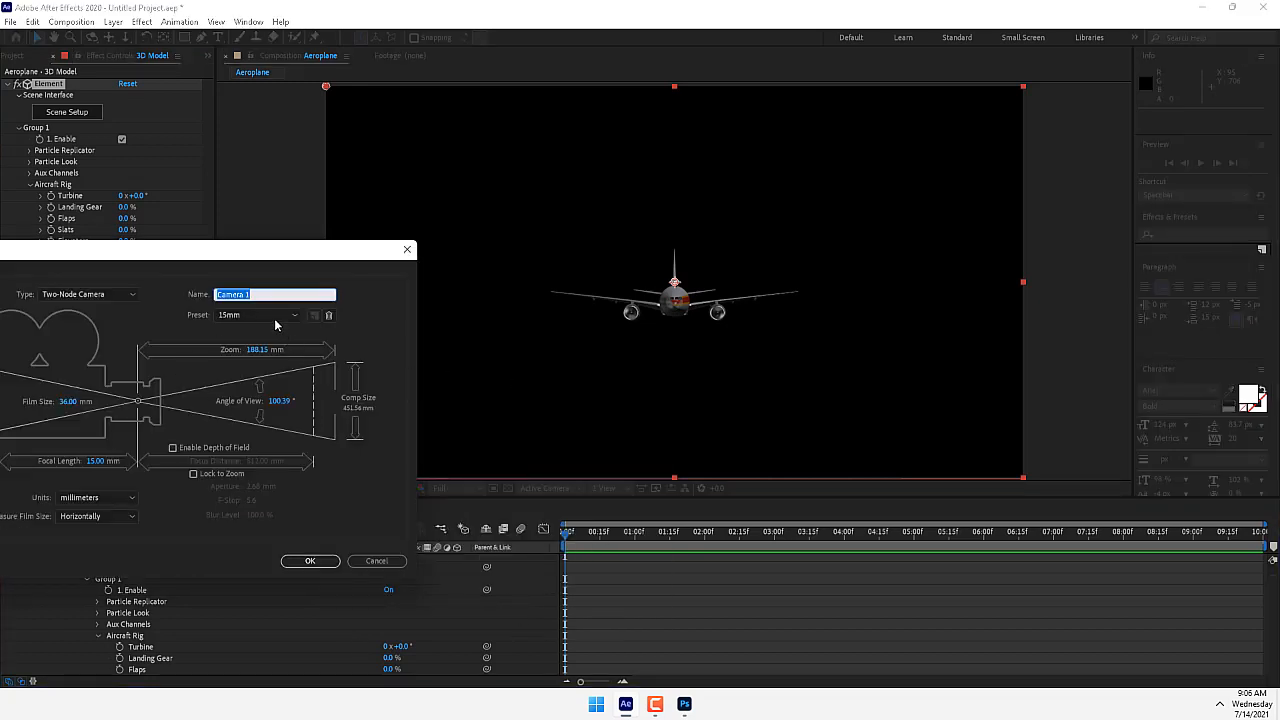
left_click(275, 315)
left_click(263, 372)
left_click(308, 561)
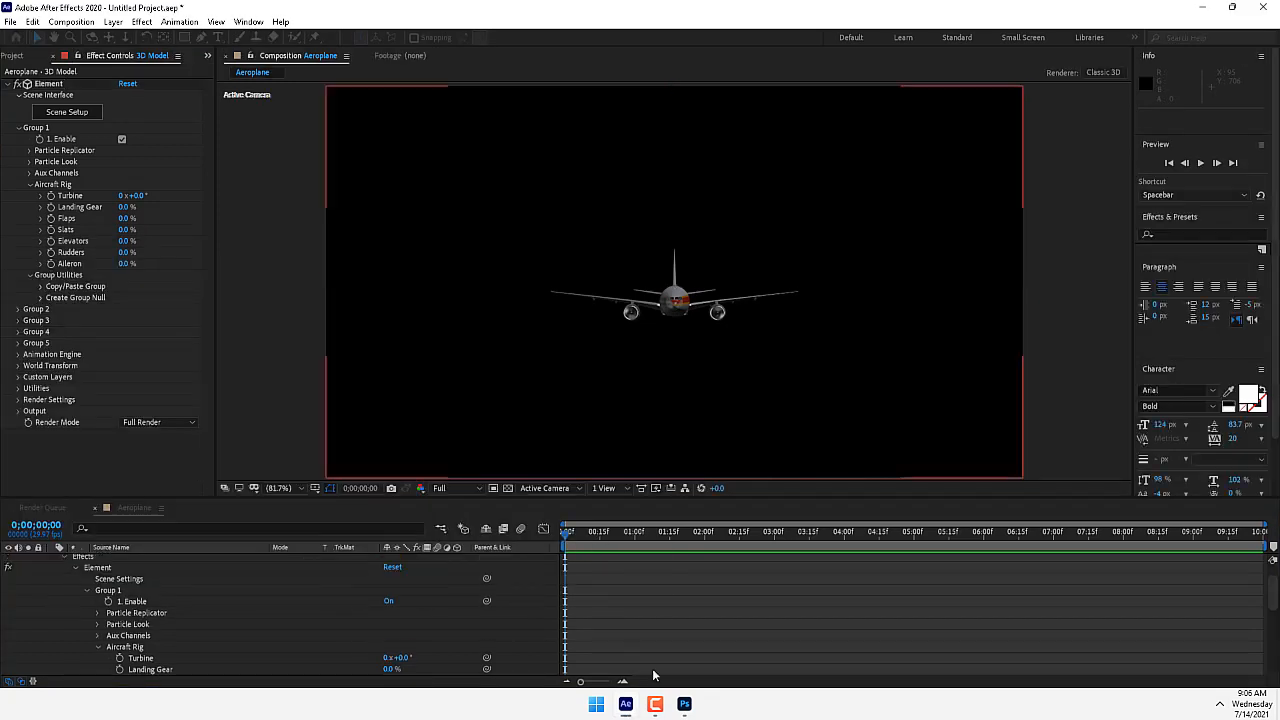
left_click(54, 571)
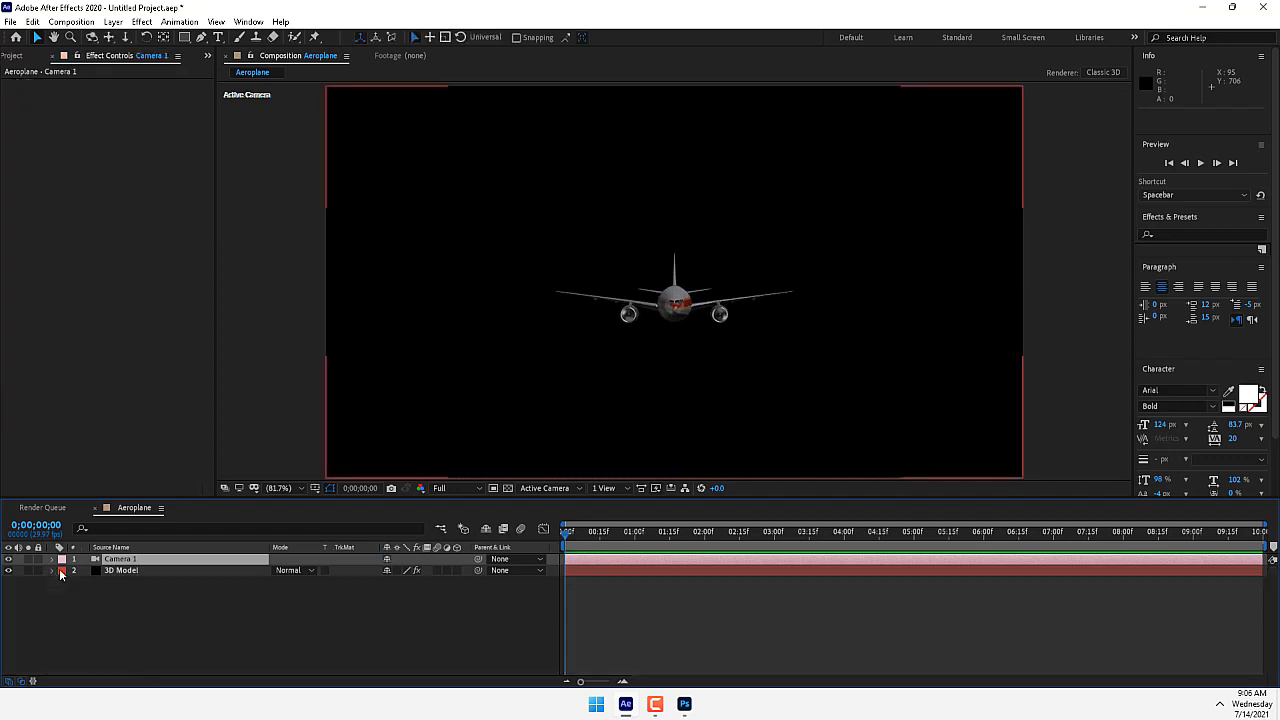
Step: Orbit the camera to a side view of the airliner and set Group 1's particle size to 24 in the Element effect
left_click(92, 37)
left_click_drag(603, 331, 571, 343)
left_click(125, 570)
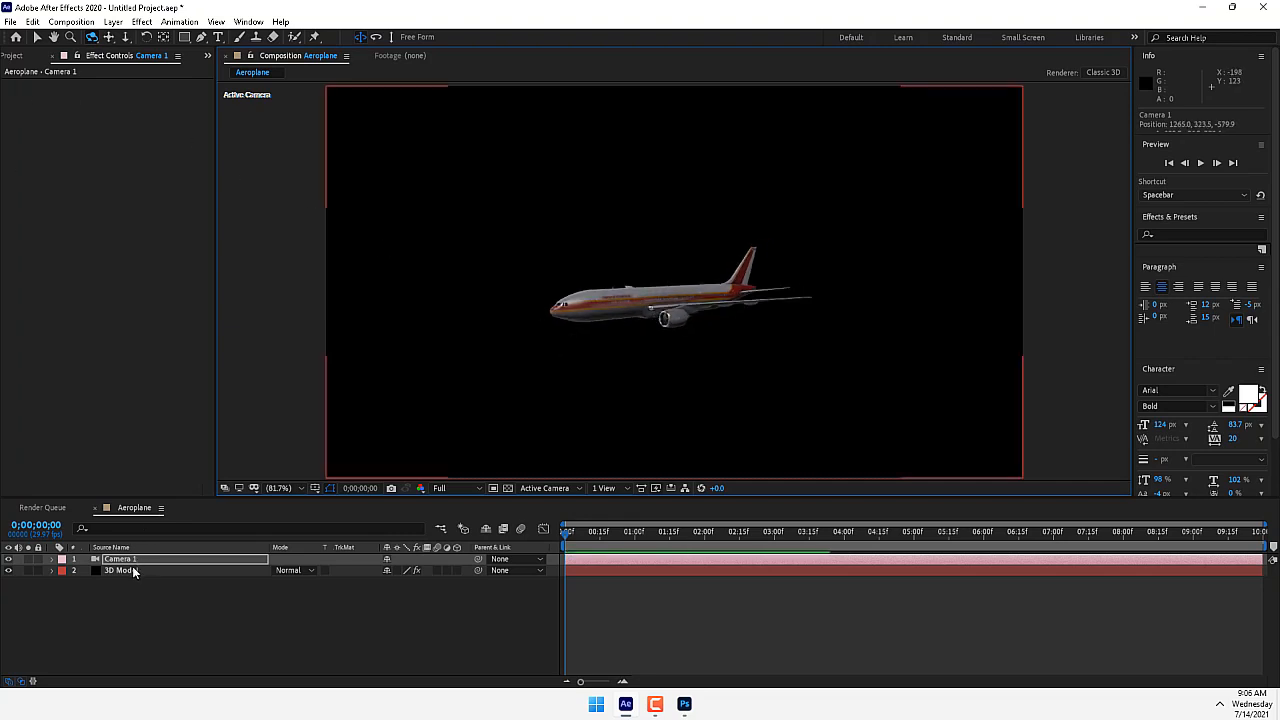
left_click(28, 162)
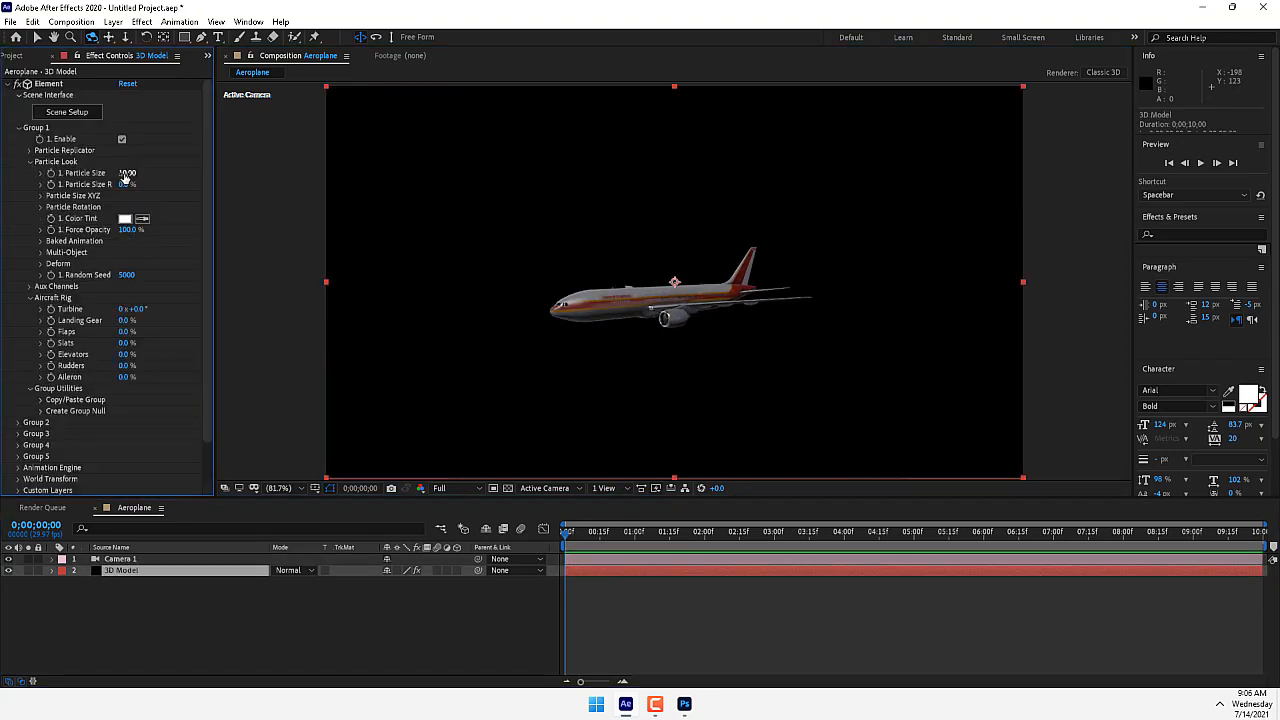
left_click_drag(127, 173, 226, 273)
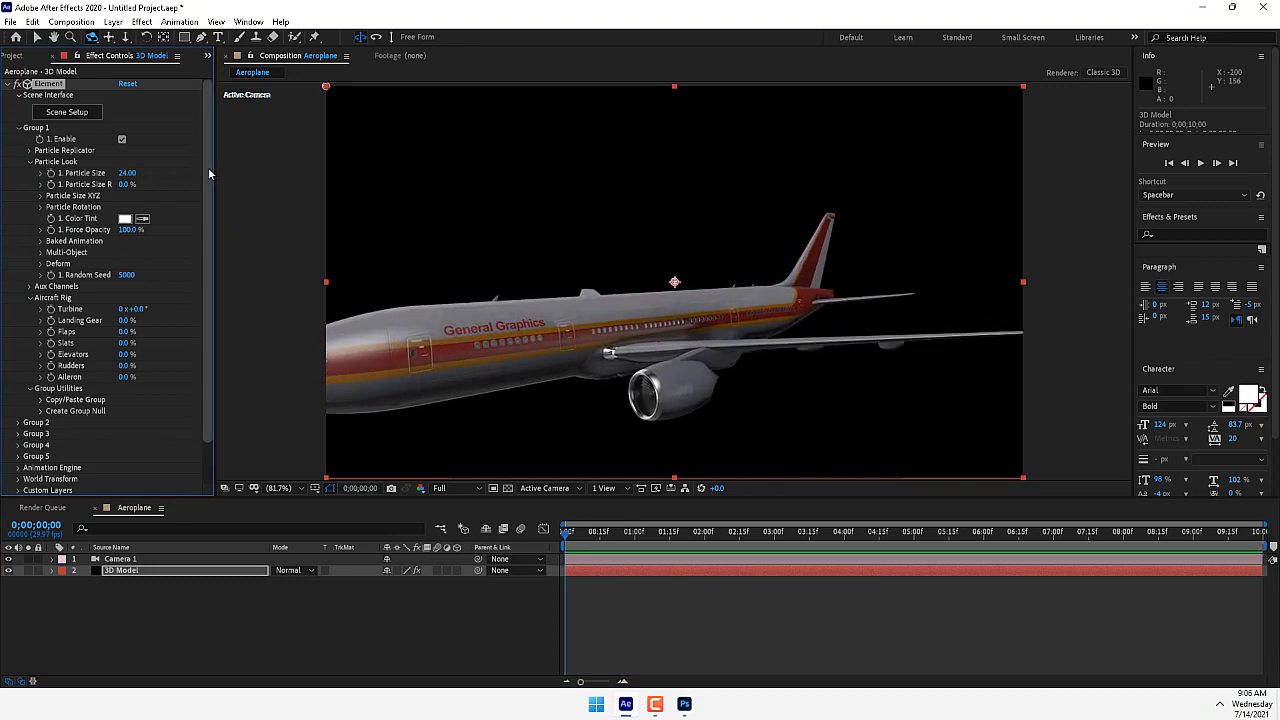
left_click(19, 128)
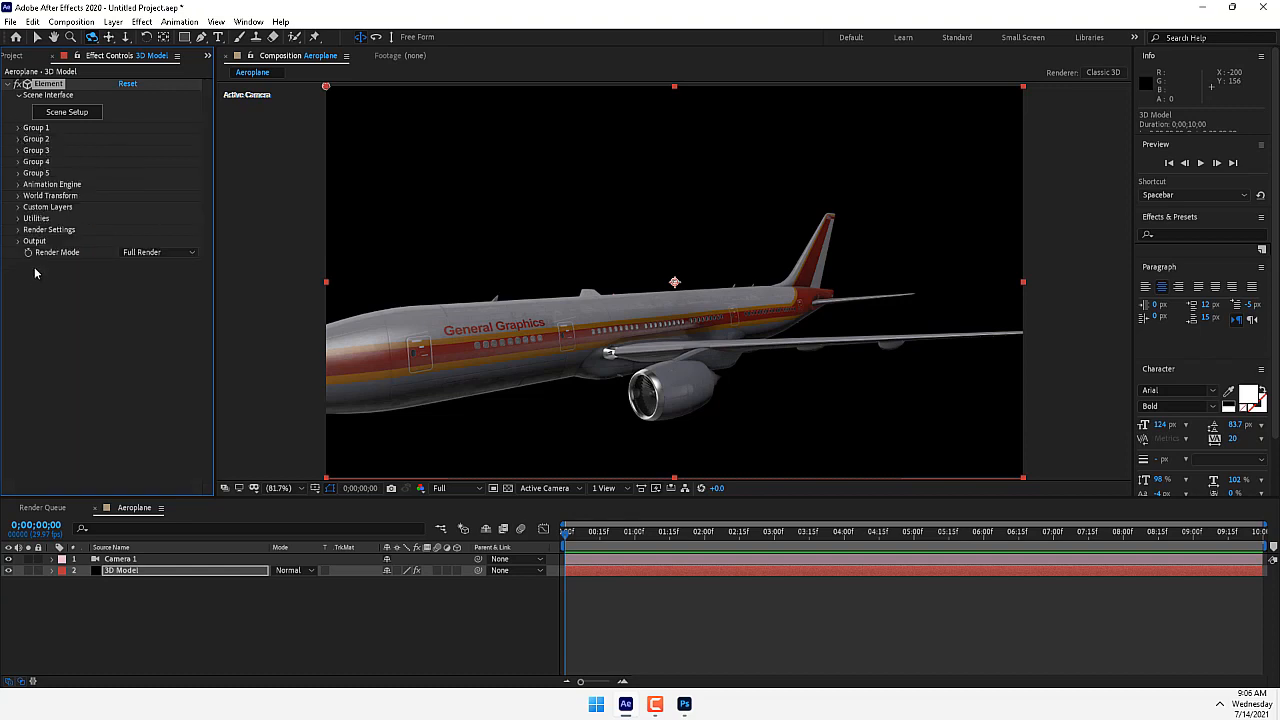
Step: Start importing a file into the project and browse to the 360_Sky_Maps folder in Workstation Files > Animation Projects on drive E
left_click(14, 56)
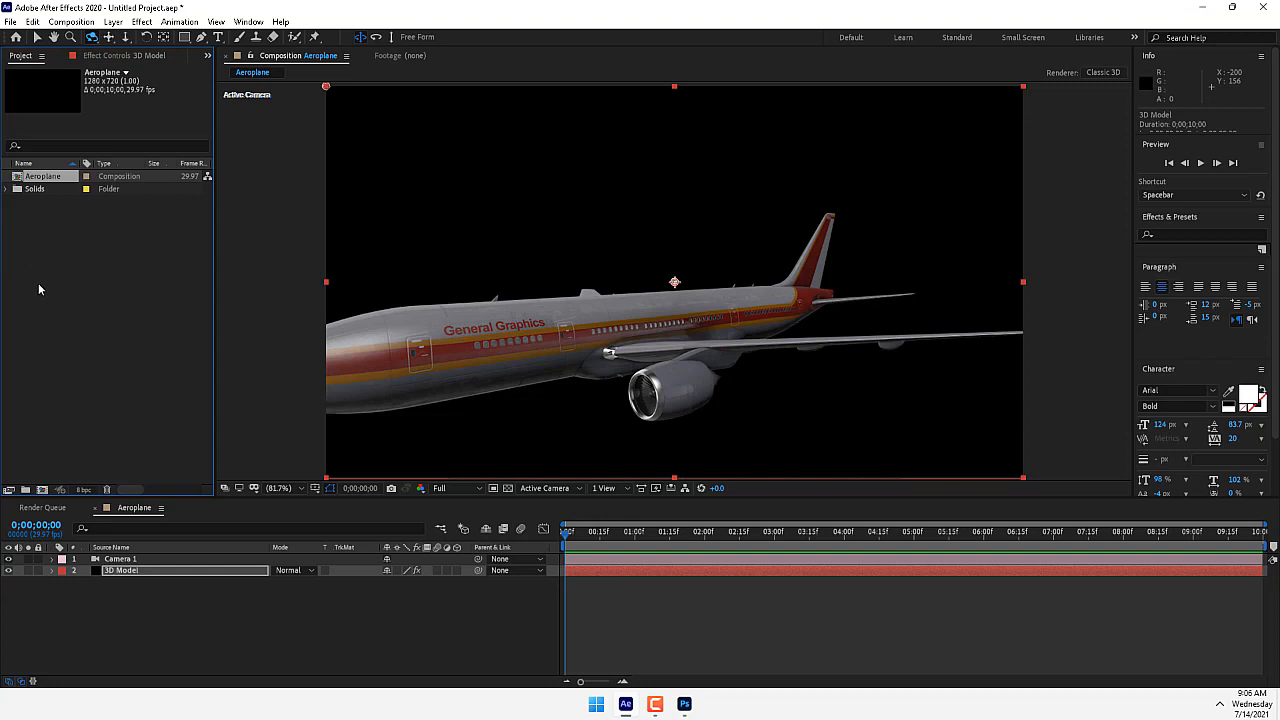
right_click(64, 296)
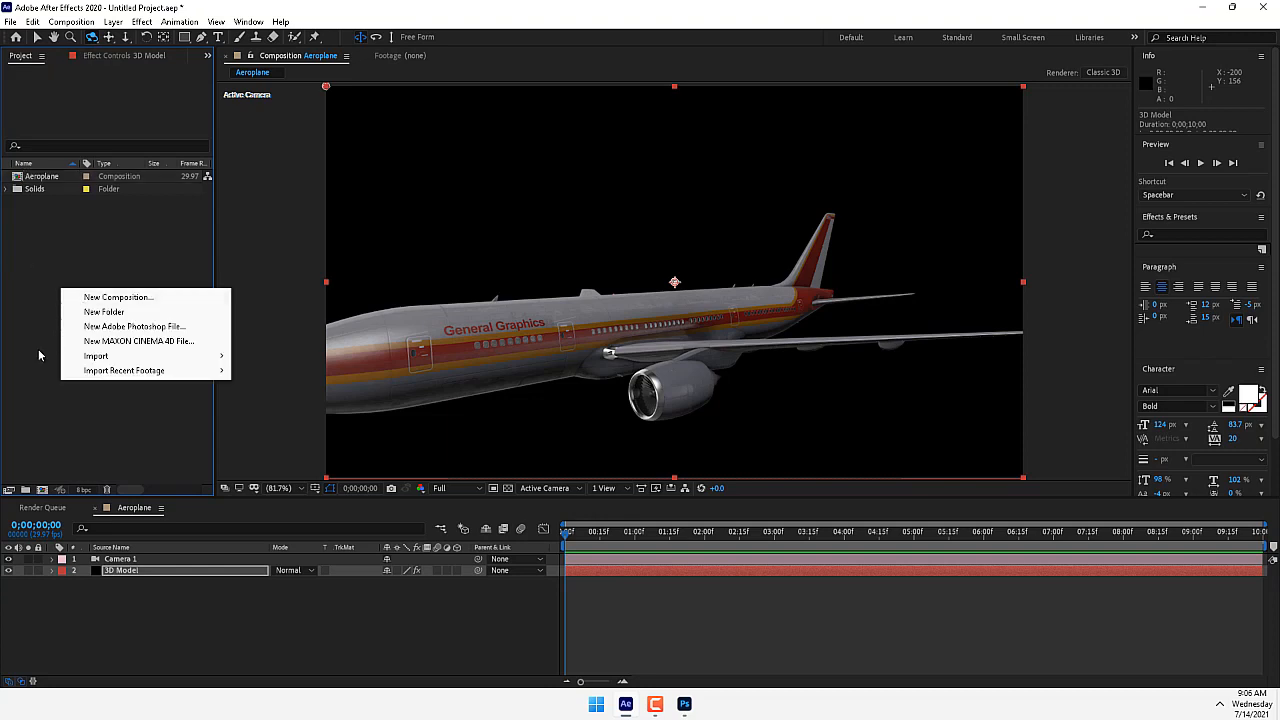
mouse_move(94, 361)
left_click(290, 358)
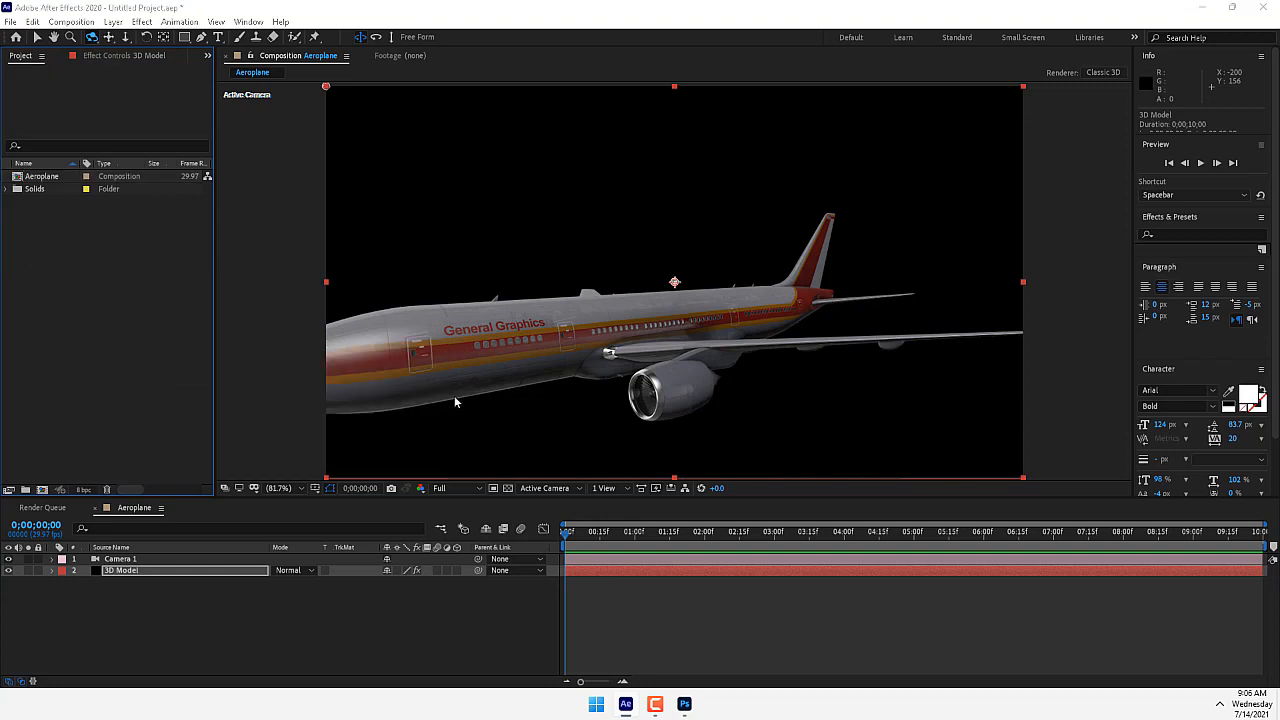
left_click(52, 491)
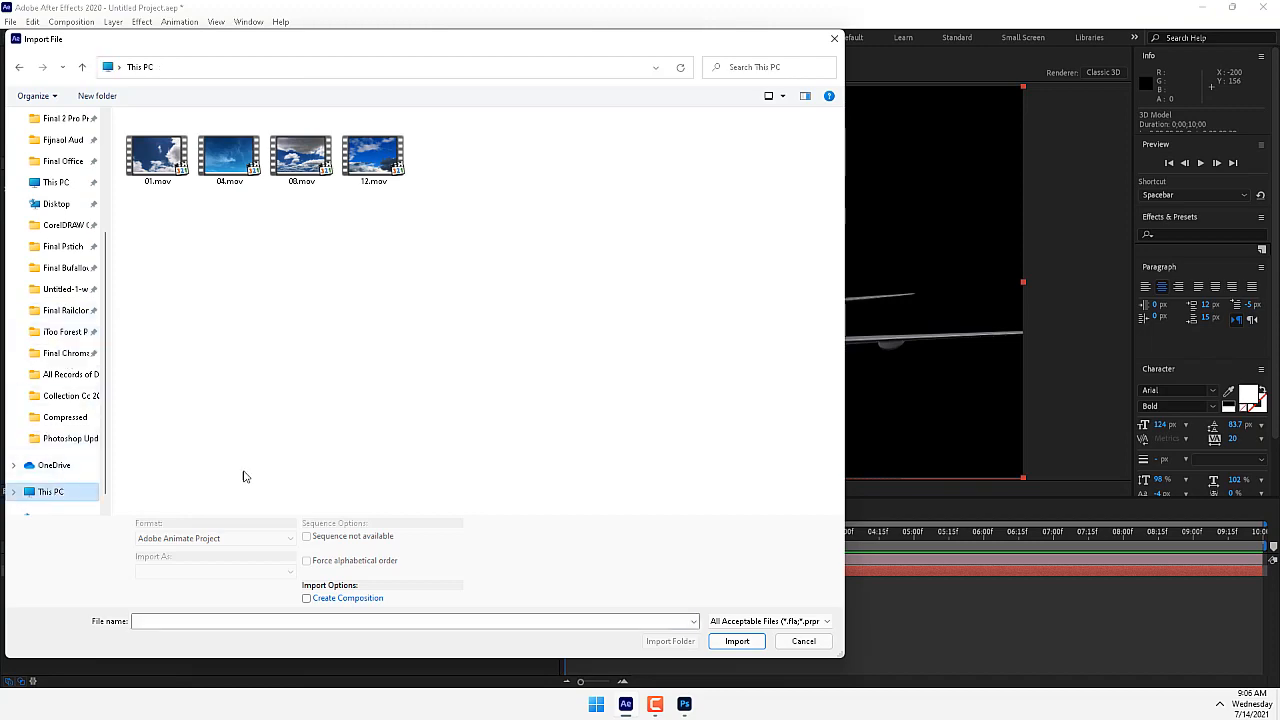
double_click(500, 240)
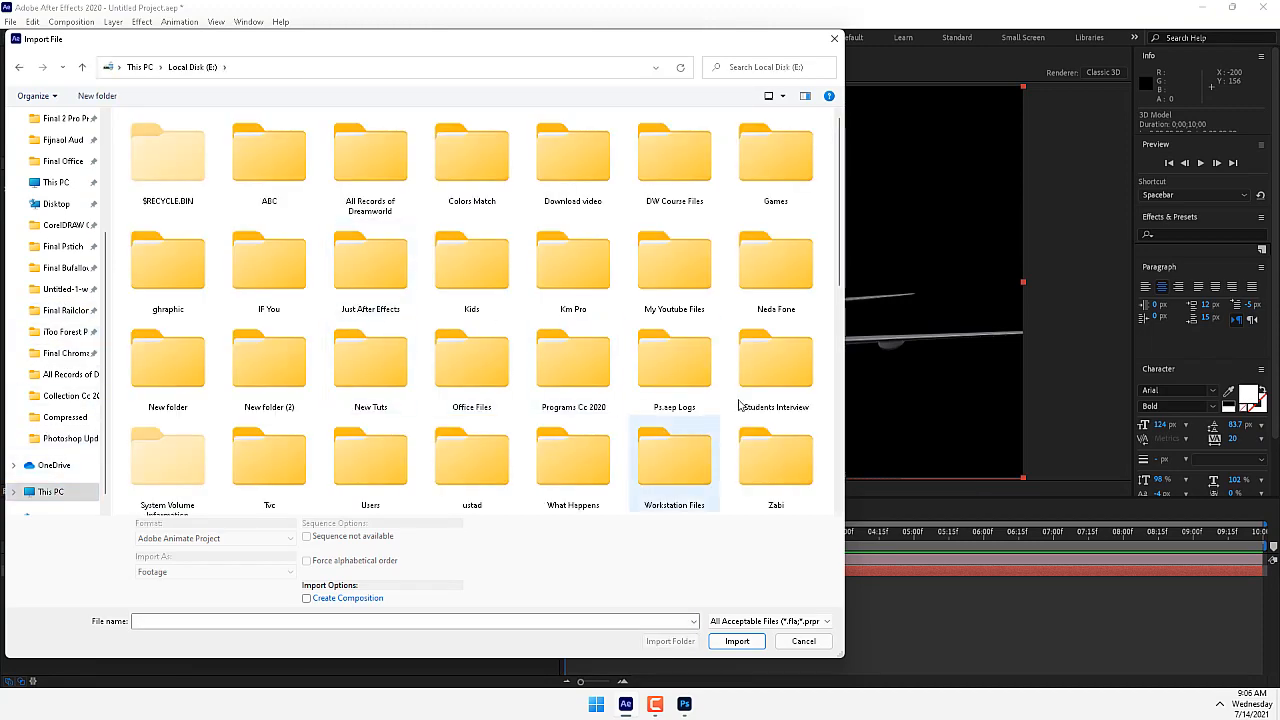
scroll(730, 230, "down", 3)
double_click(672, 185)
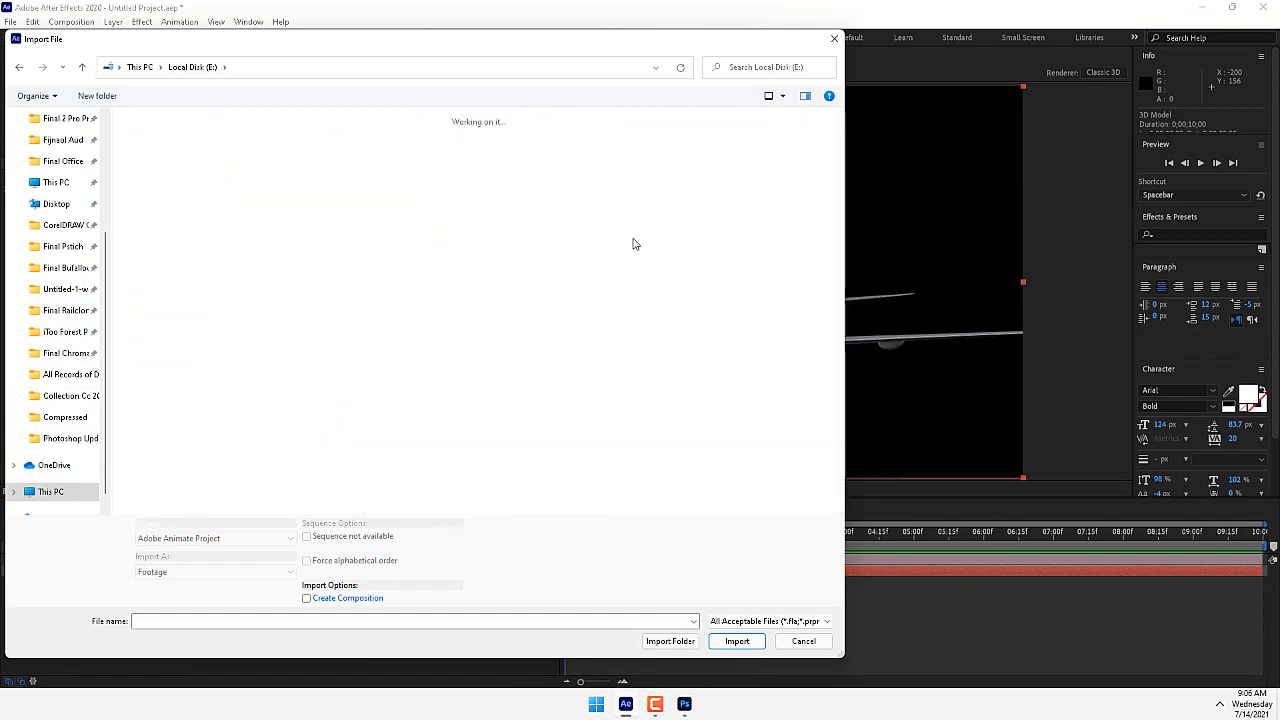
double_click(230, 153)
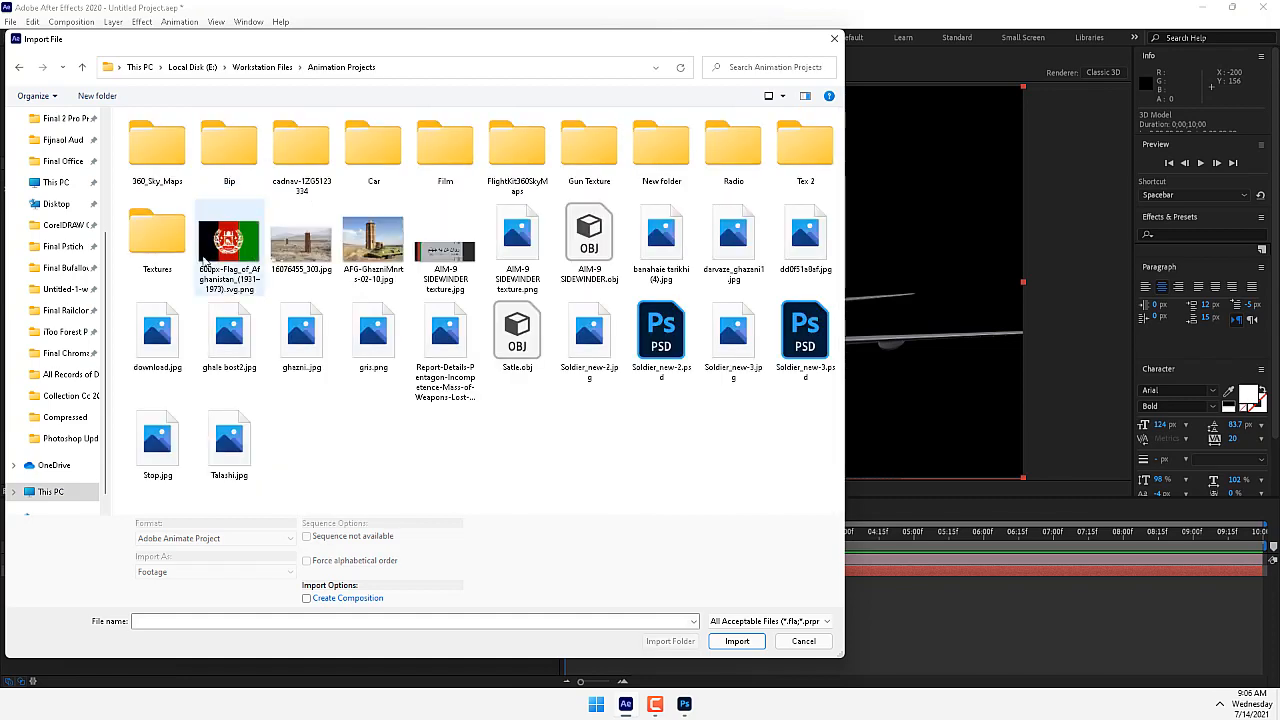
double_click(180, 150)
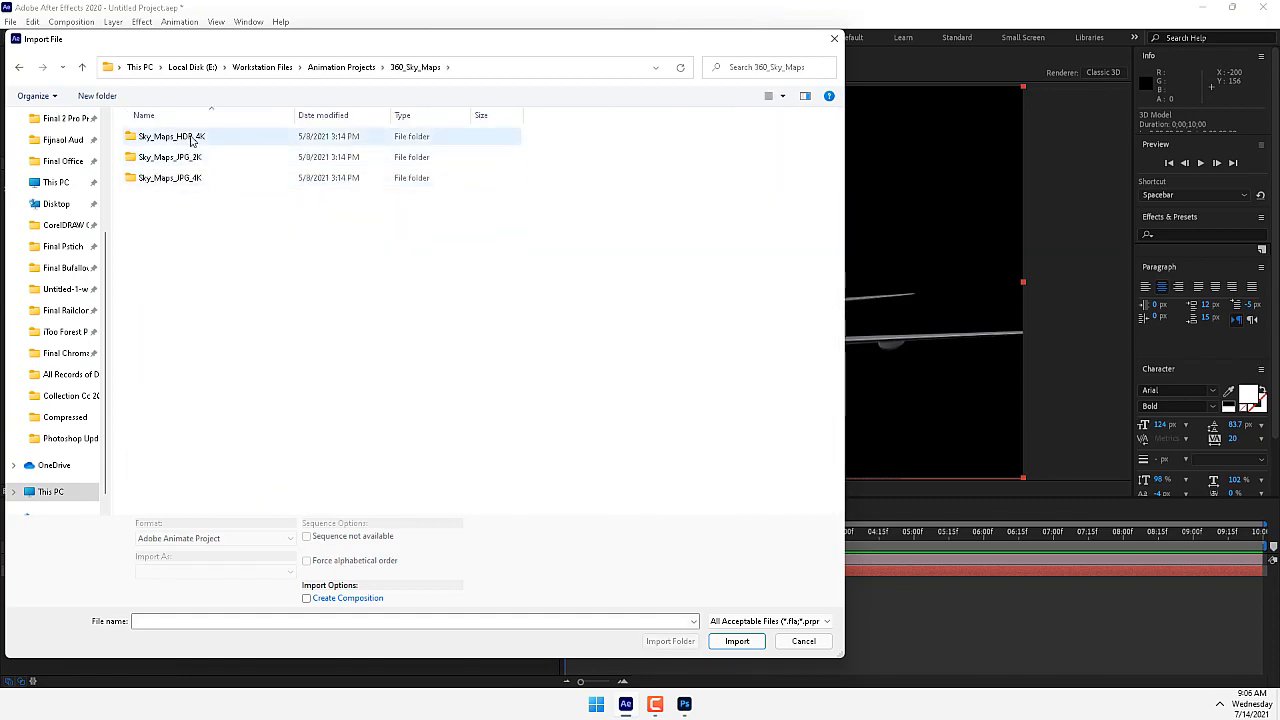
Step: Import Sky_Mirrored_13.jpg from the Sky_Maps_JPG_4K folder as a single image, not a sequence, and place it below the other Aeroplane layers
double_click(192, 141)
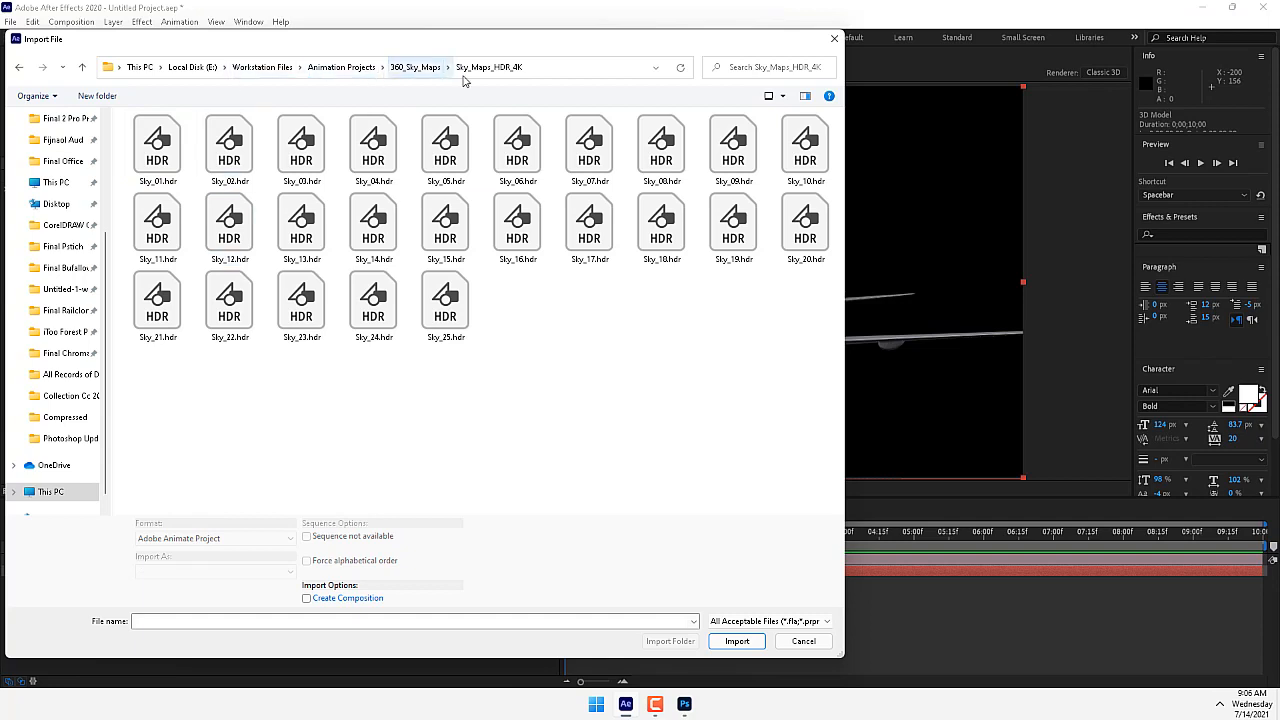
left_click(416, 67)
double_click(183, 177)
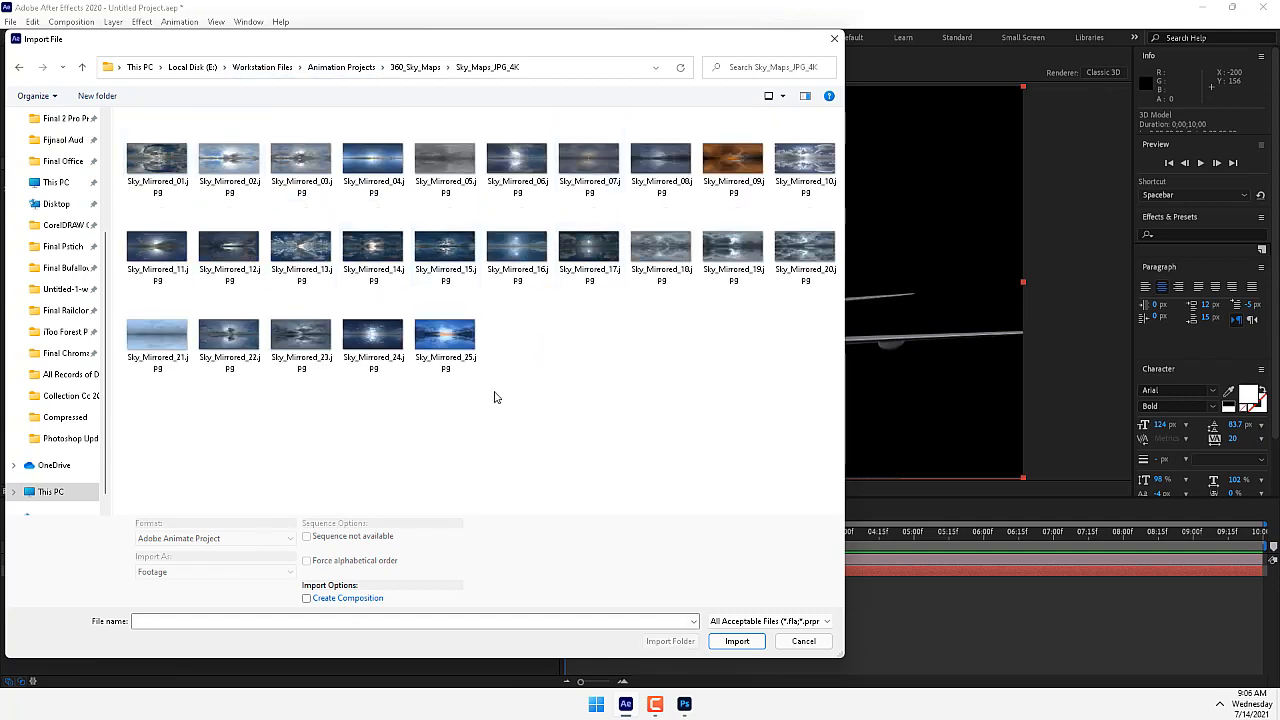
left_click(316, 256)
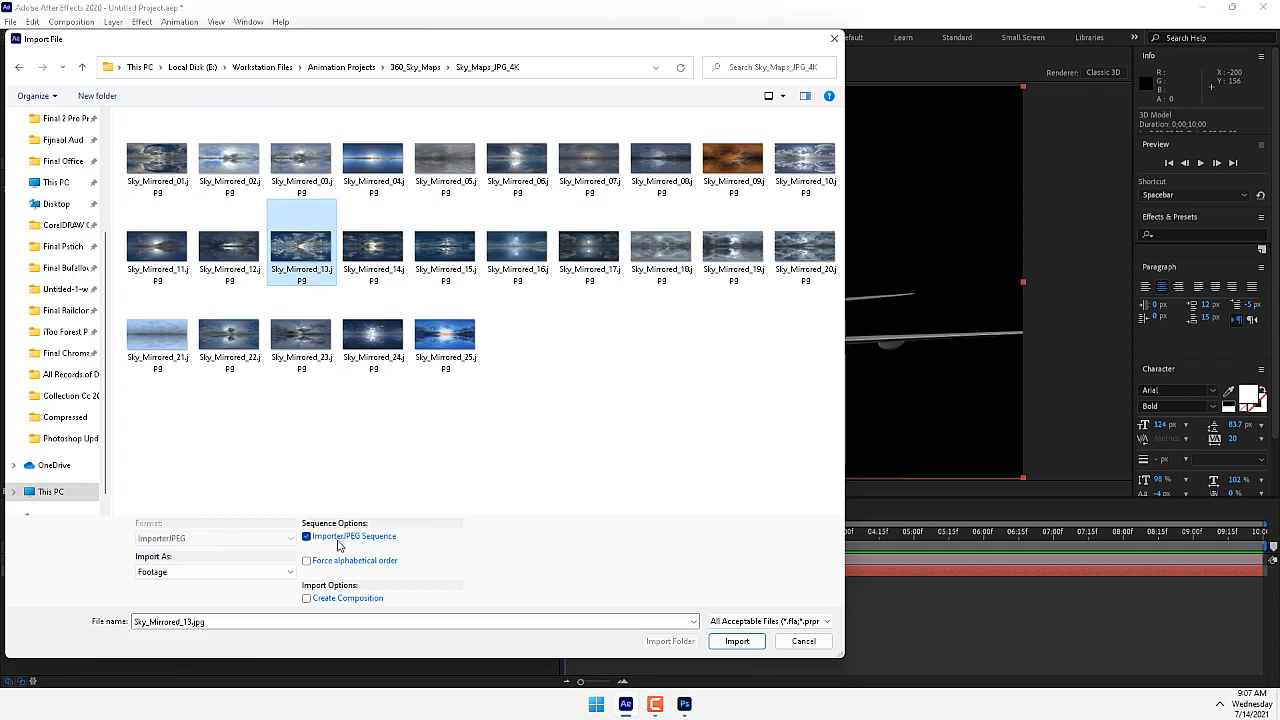
left_click(346, 541)
left_click(737, 641)
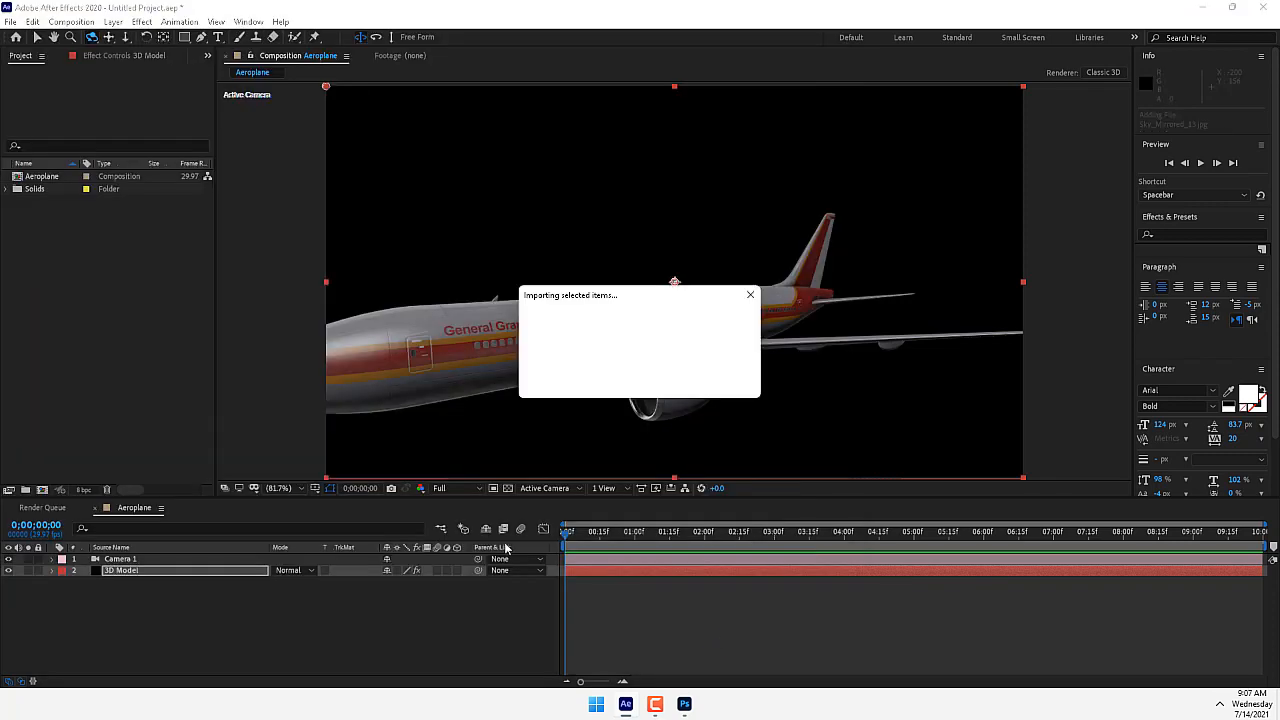
left_click_drag(85, 188, 250, 640)
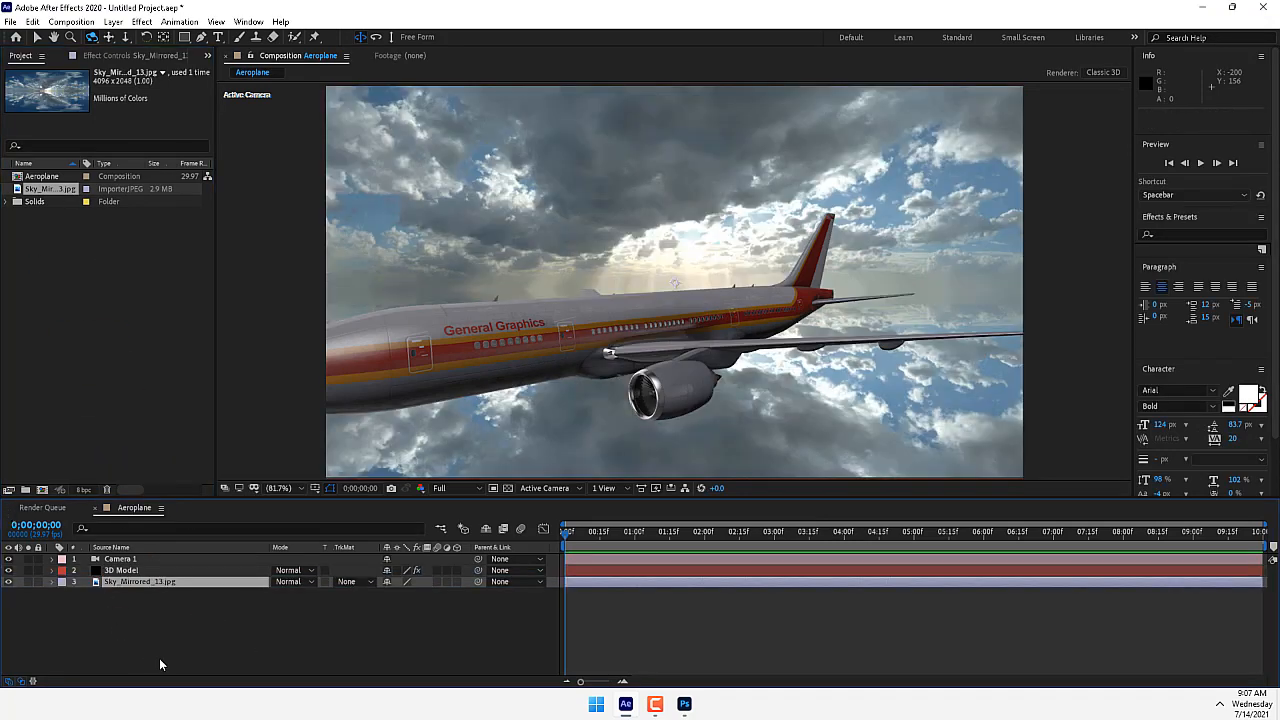
Step: Add a black comp-sized solid named "horizon" directly above the sky image layer
right_click(203, 630)
mouse_move(230, 490)
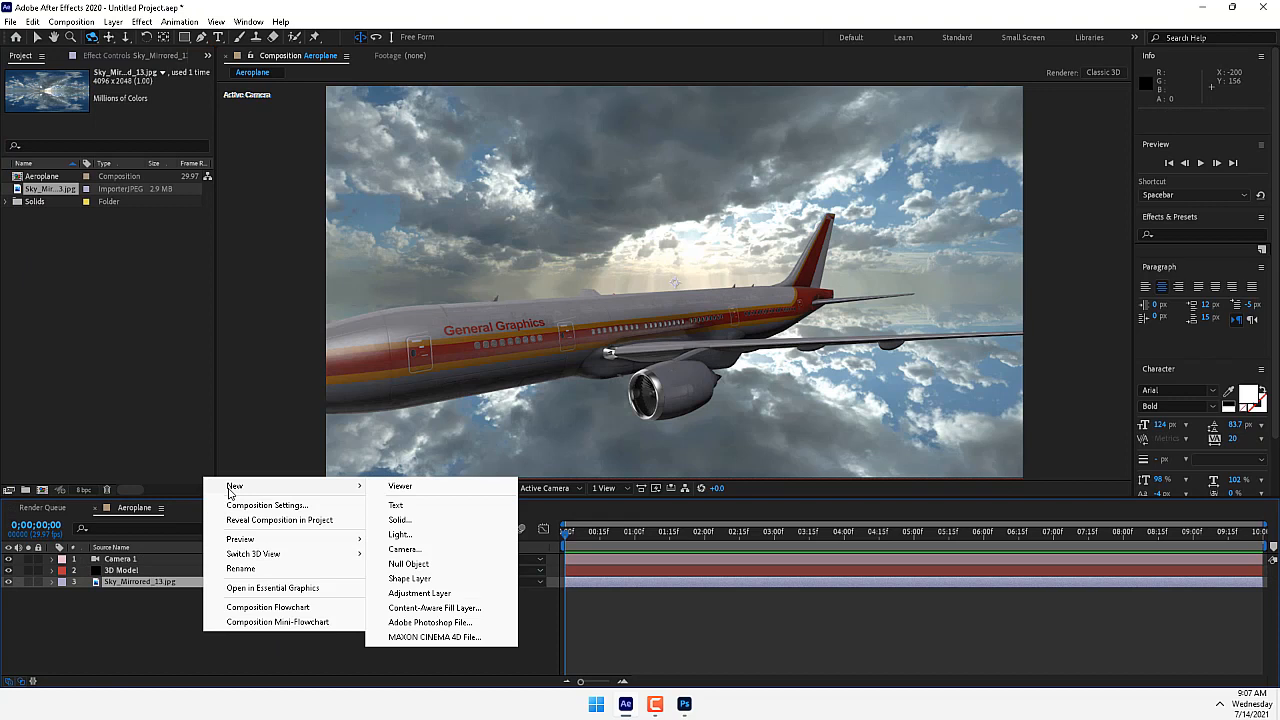
left_click(445, 522)
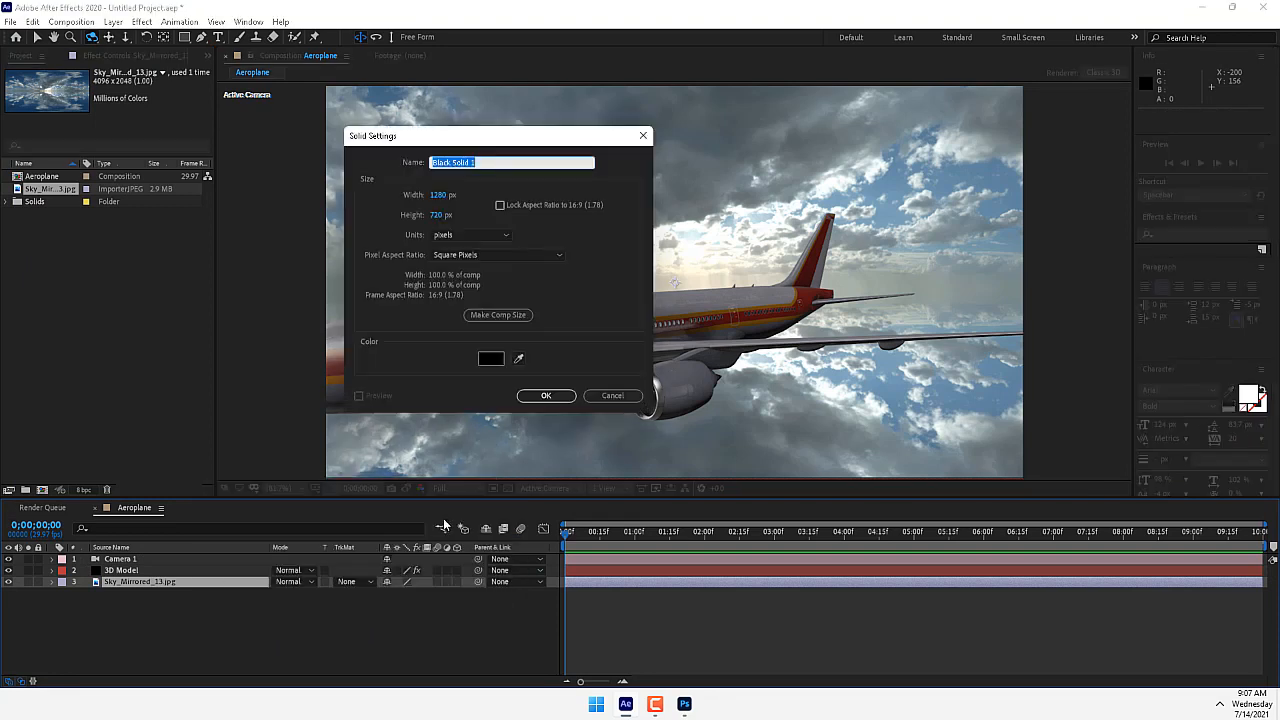
type("horizon")
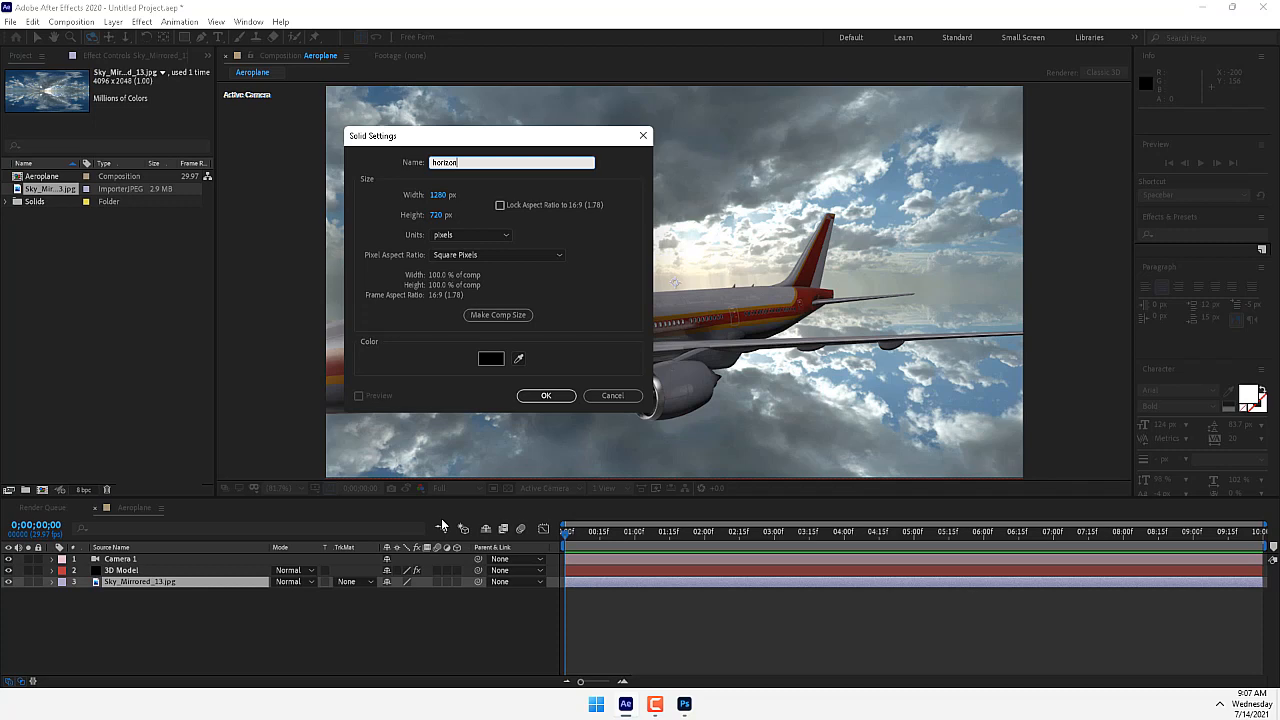
key("Return")
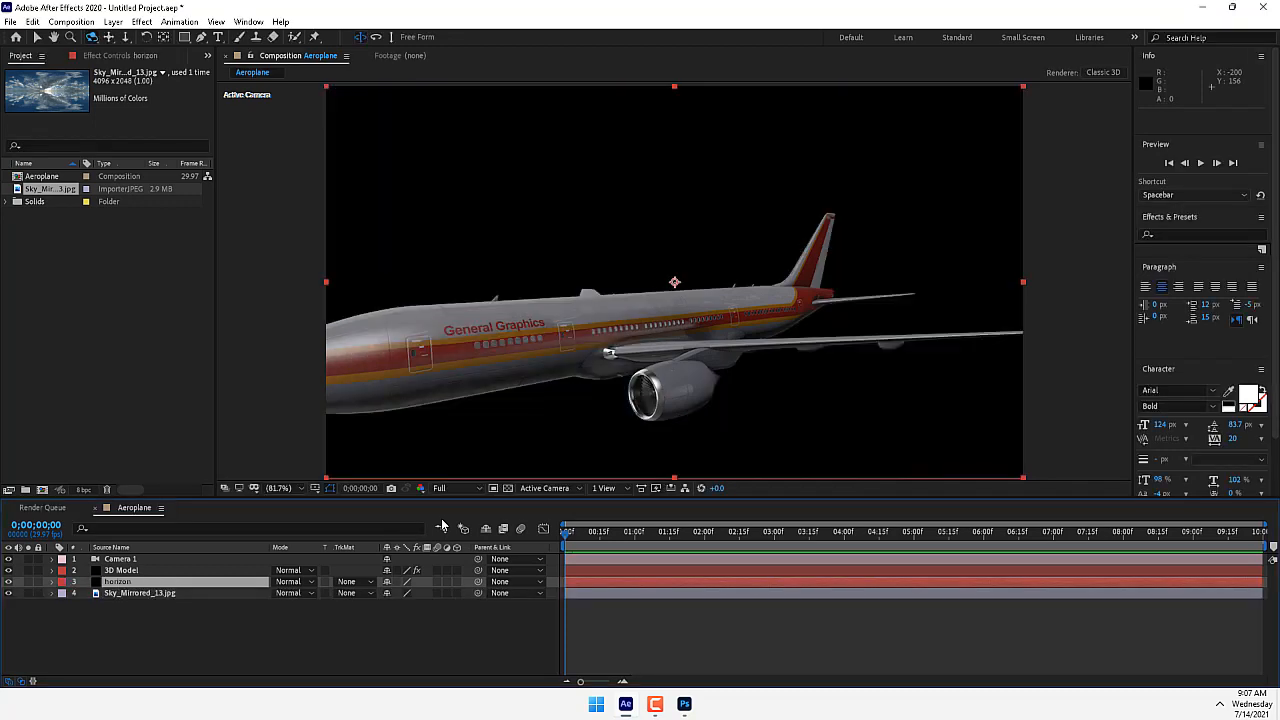
Step: Apply the RG Trapcode Horizon effect to the horizon solid and set its image map layer to Sky_Mirrored_13.jpg
left_click(146, 27)
mouse_move(197, 313)
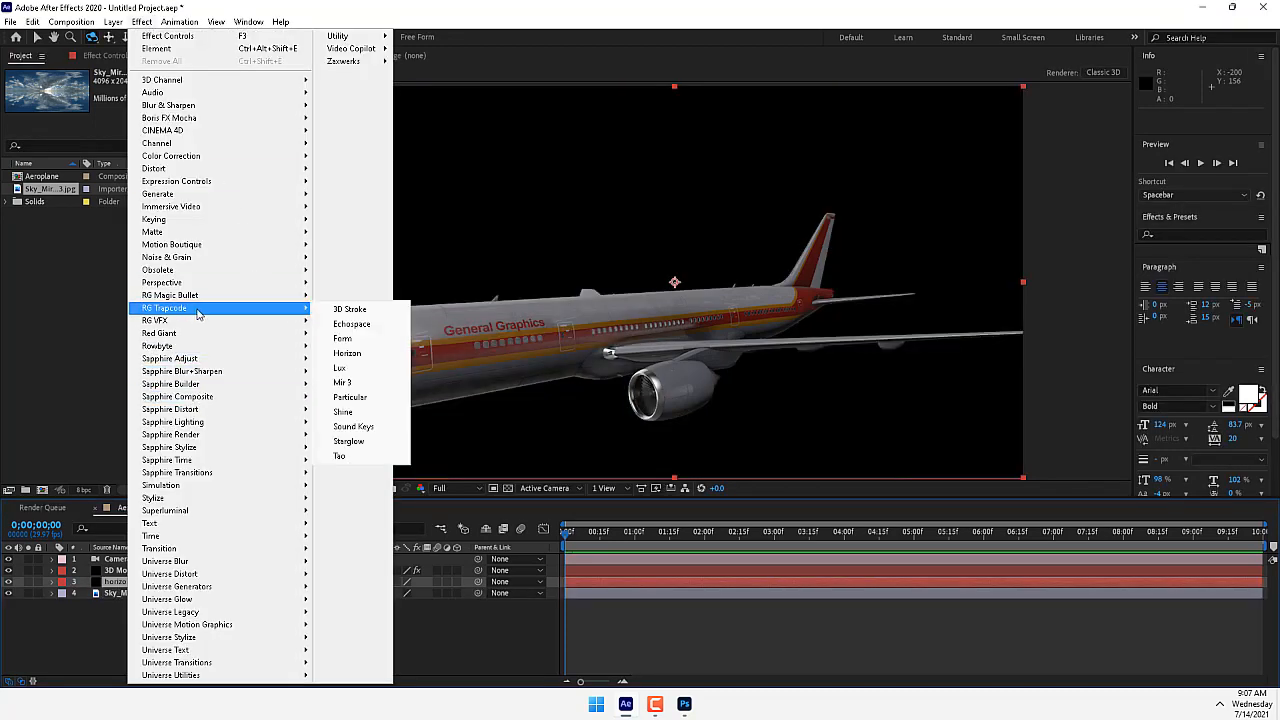
left_click(350, 354)
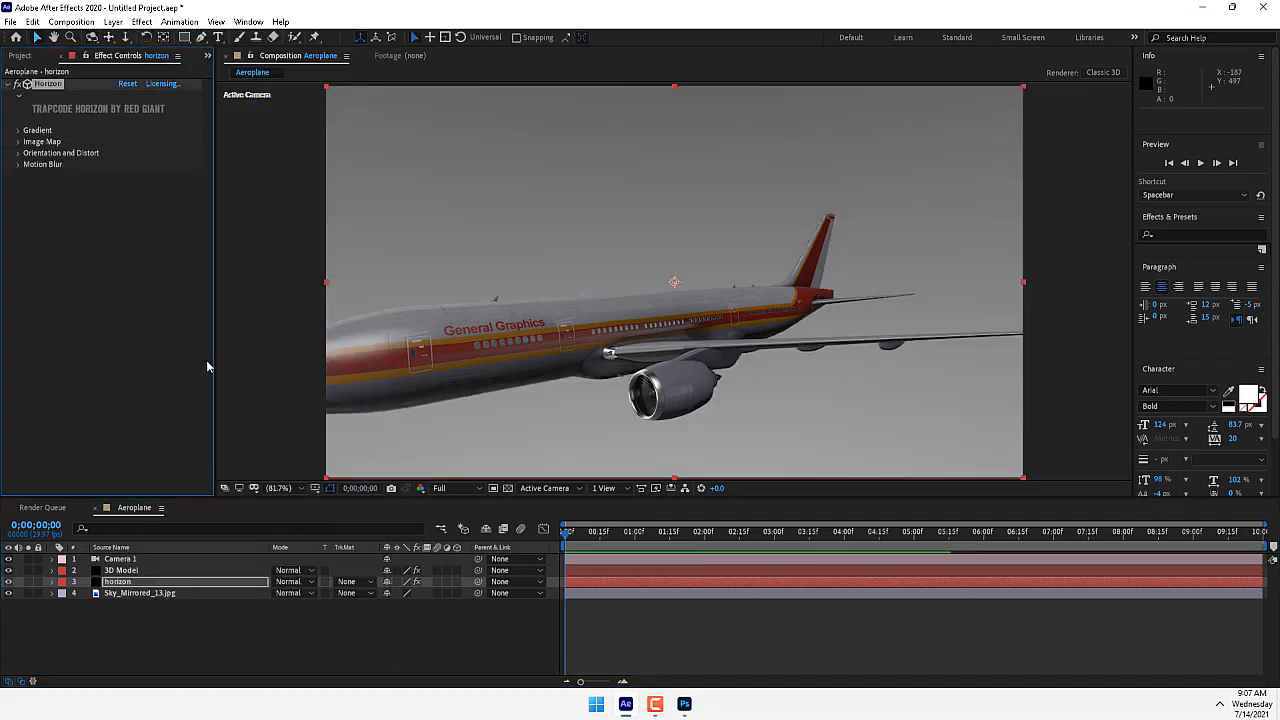
left_click(18, 142)
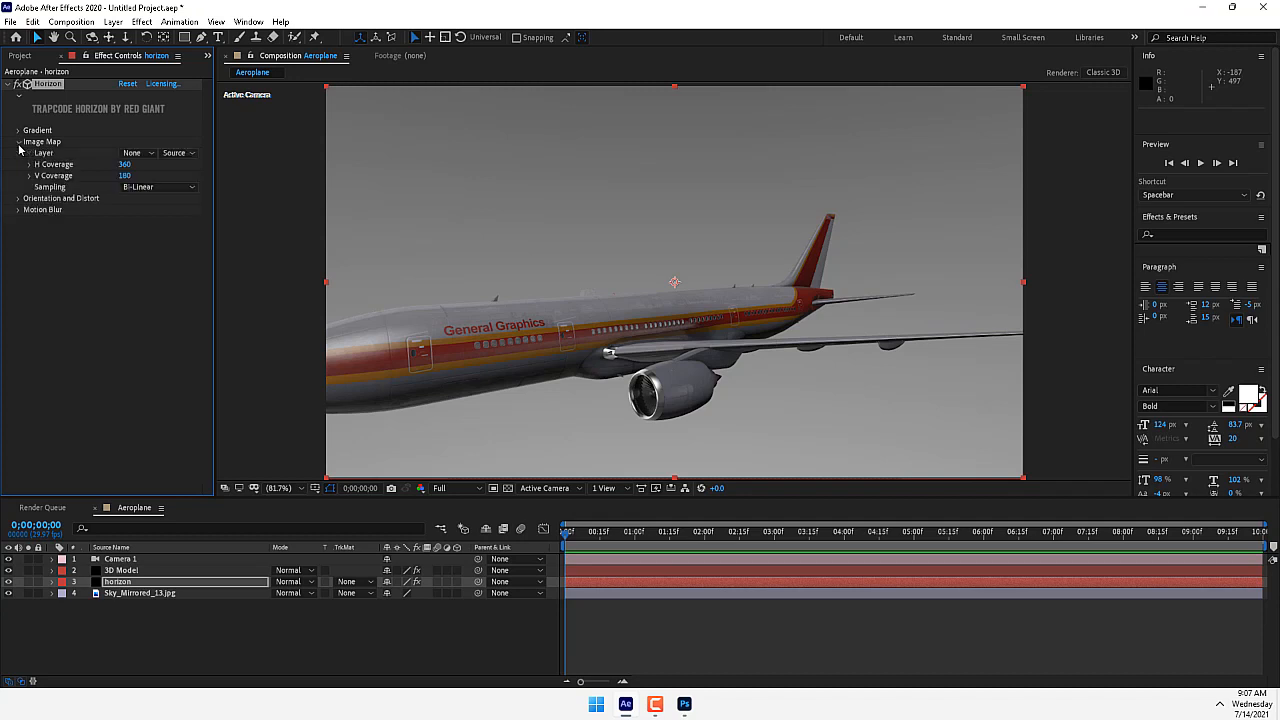
left_click(140, 154)
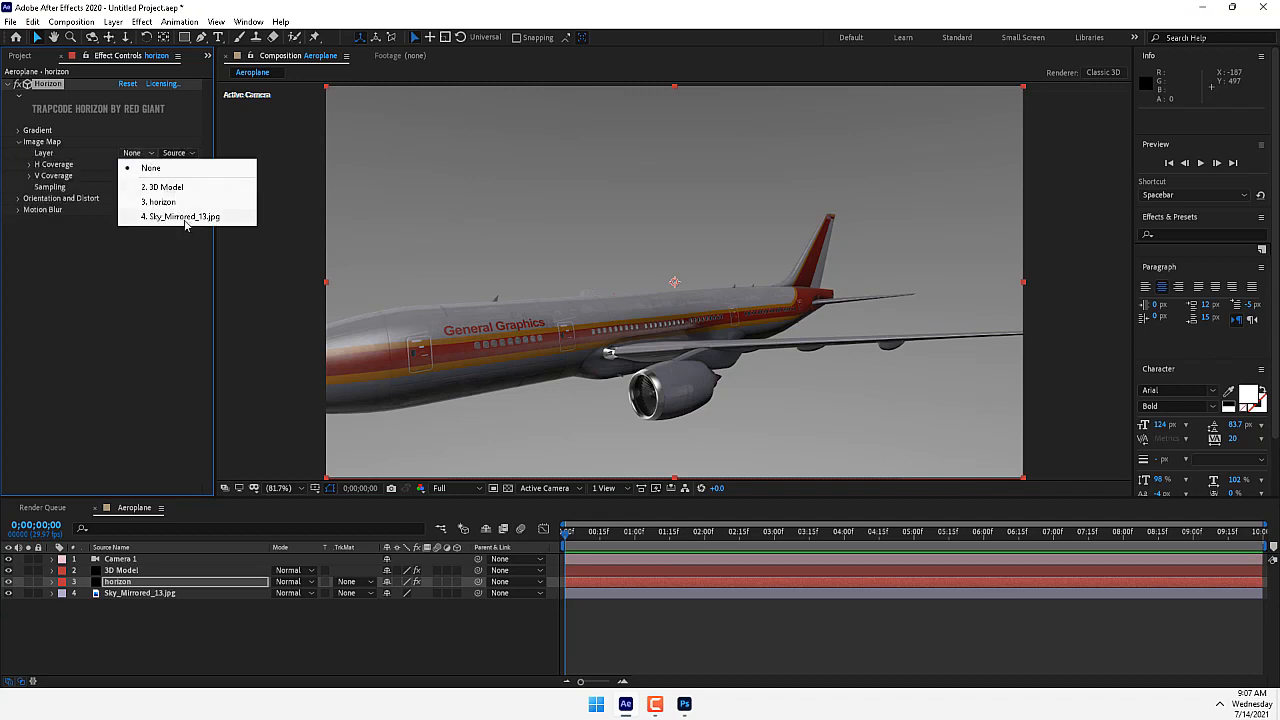
left_click(185, 217)
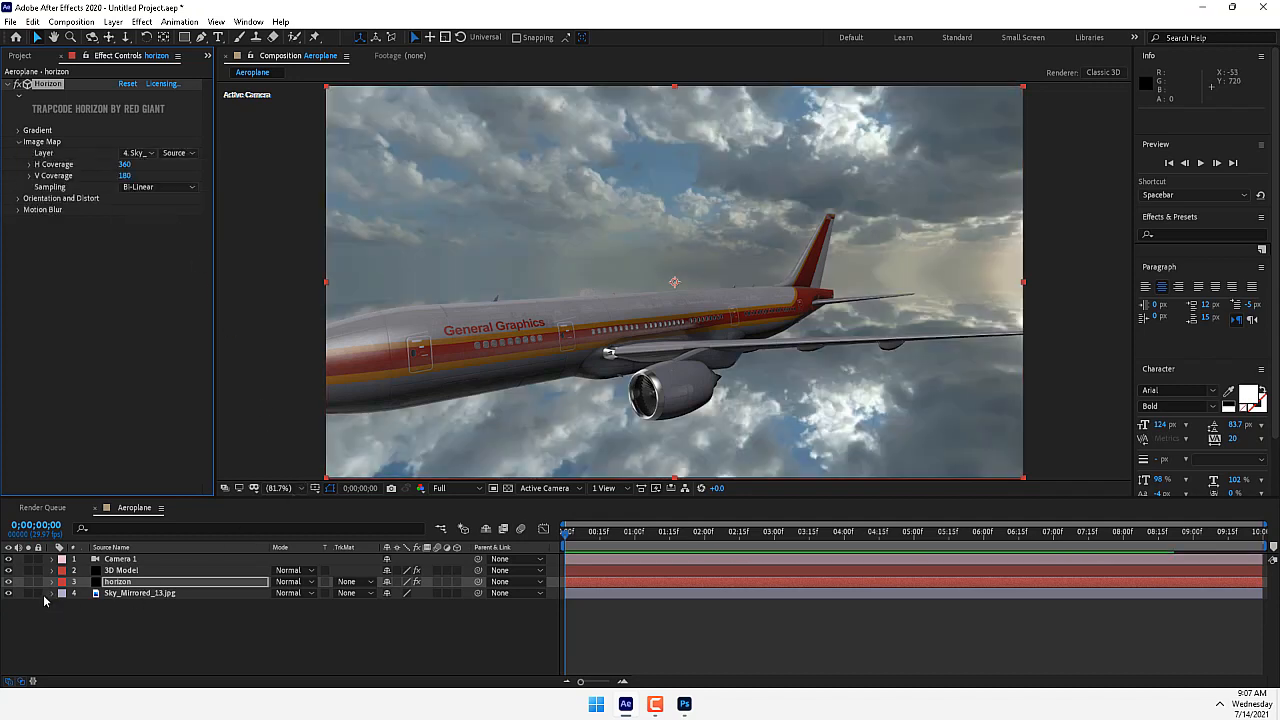
Step: Change Camera 1's lens preset to 15mm in its camera settings
left_click(119, 558)
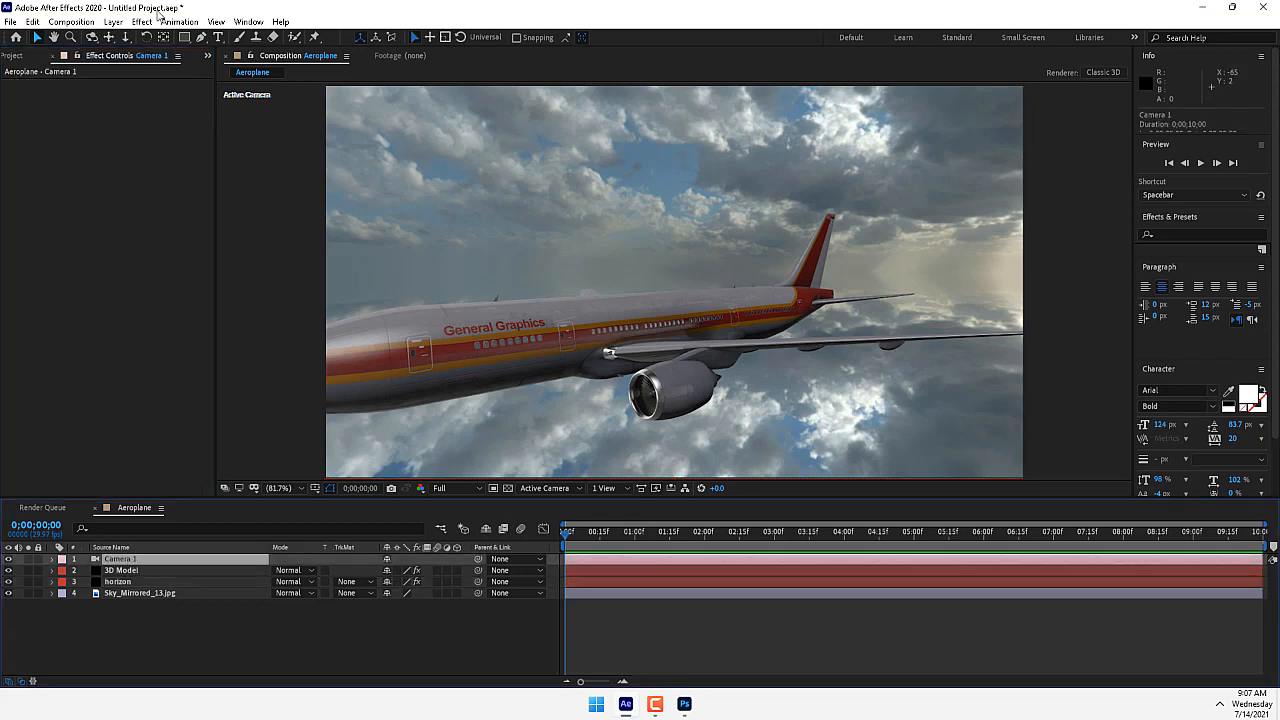
left_click(113, 21)
left_click(140, 52)
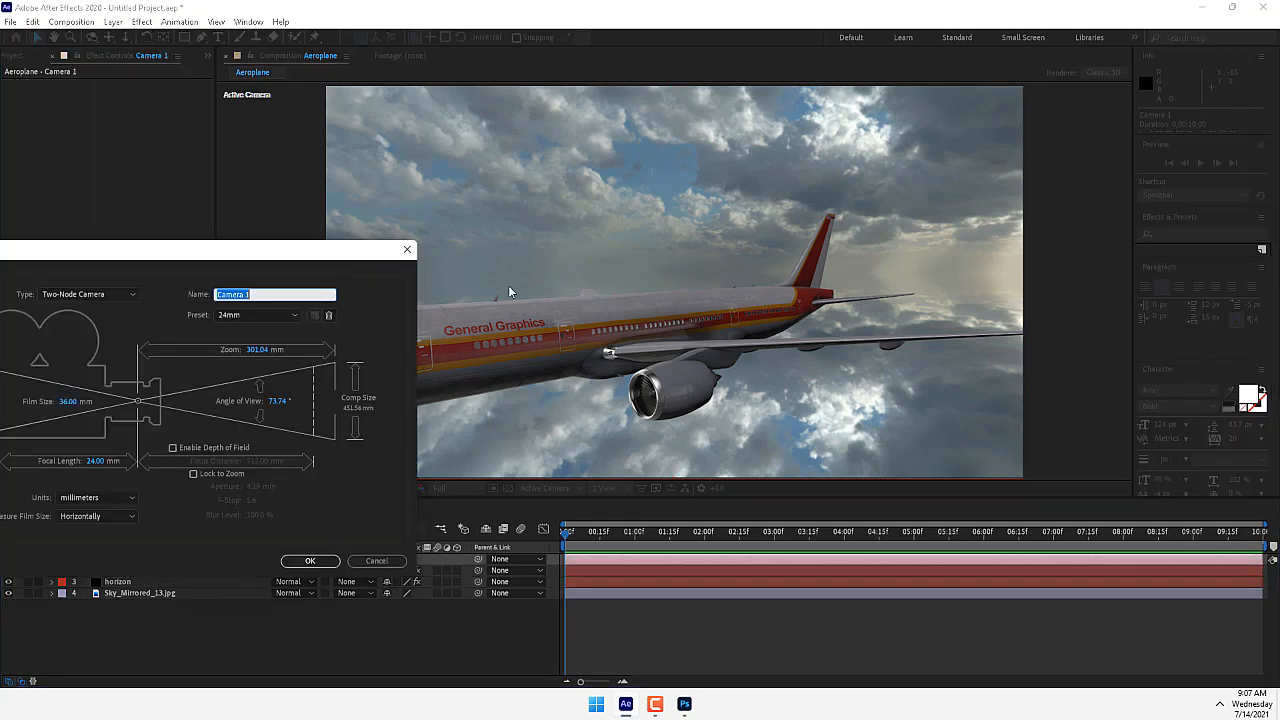
left_click(295, 314)
left_click(261, 358)
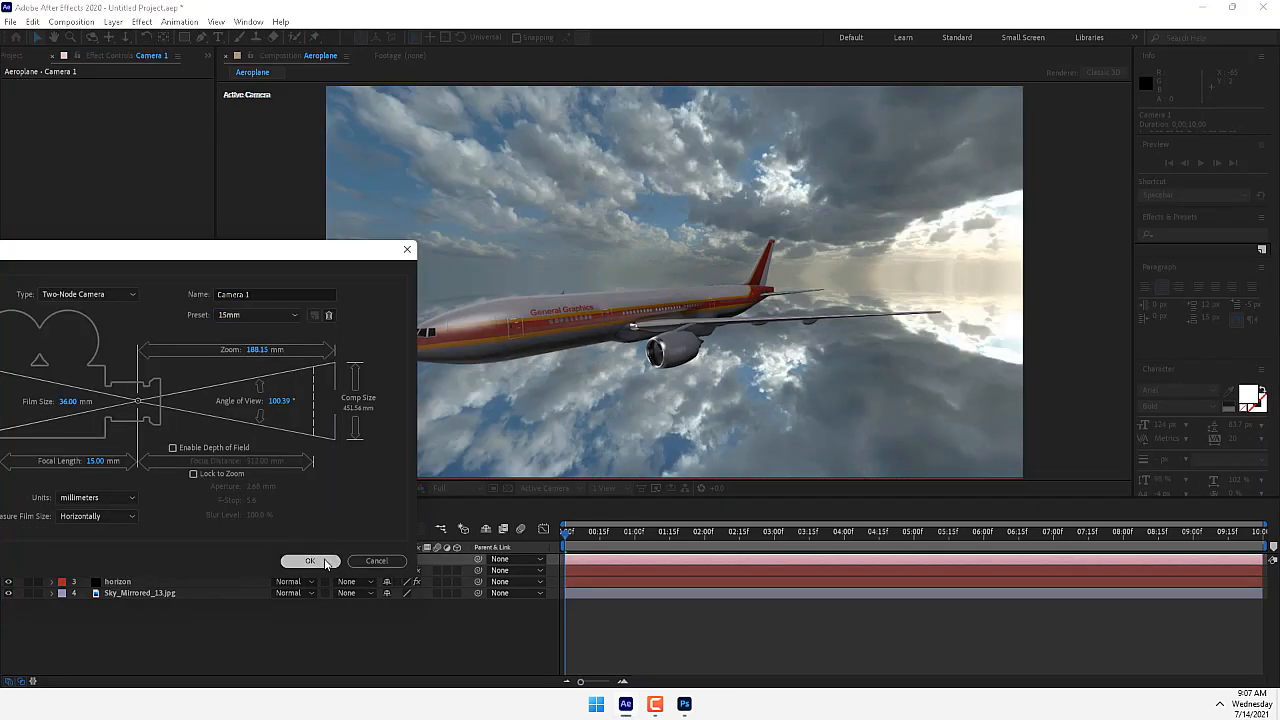
left_click(319, 562)
Step: Orbit the camera beneath the airliner and back to a level side view to check the surrounding sky
left_click(95, 37)
left_click_drag(507, 296, 554, 205)
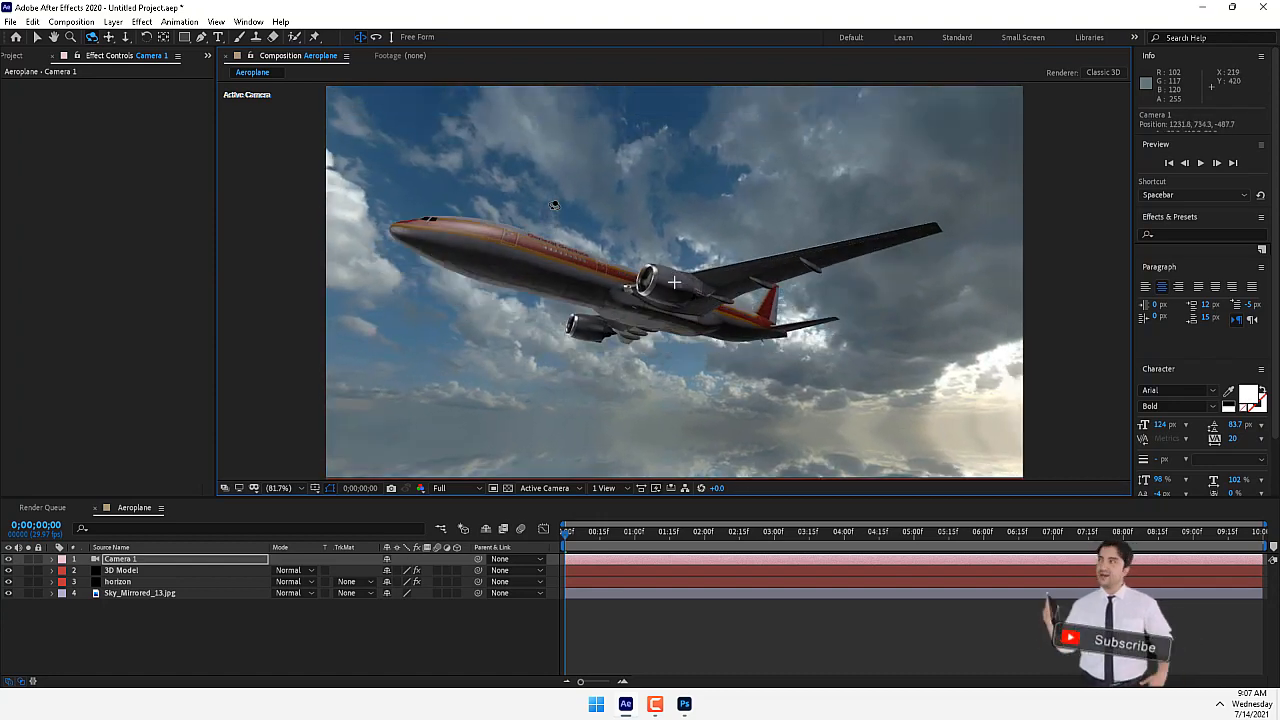
left_click_drag(554, 205, 659, 330)
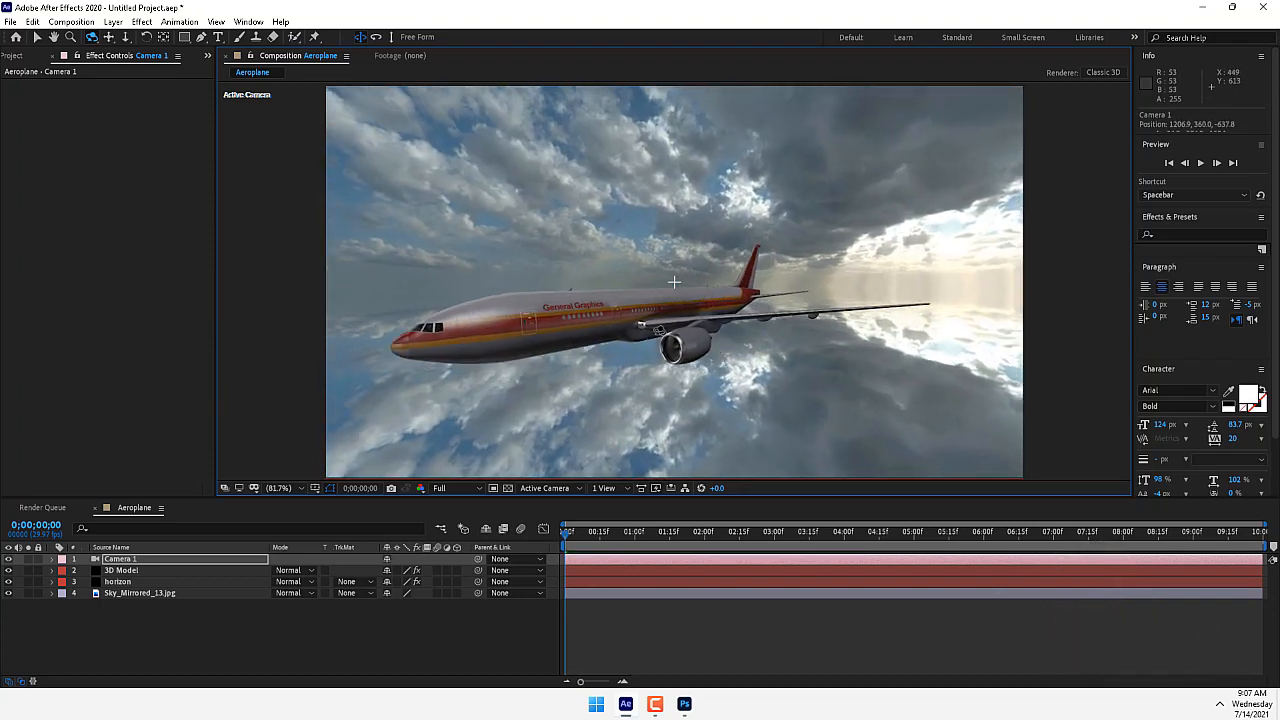
Step: Set the Y rotation of the 3D Model's Group 1 particle replicator to 9° and orbit the camera back to a side view
left_click(115, 570)
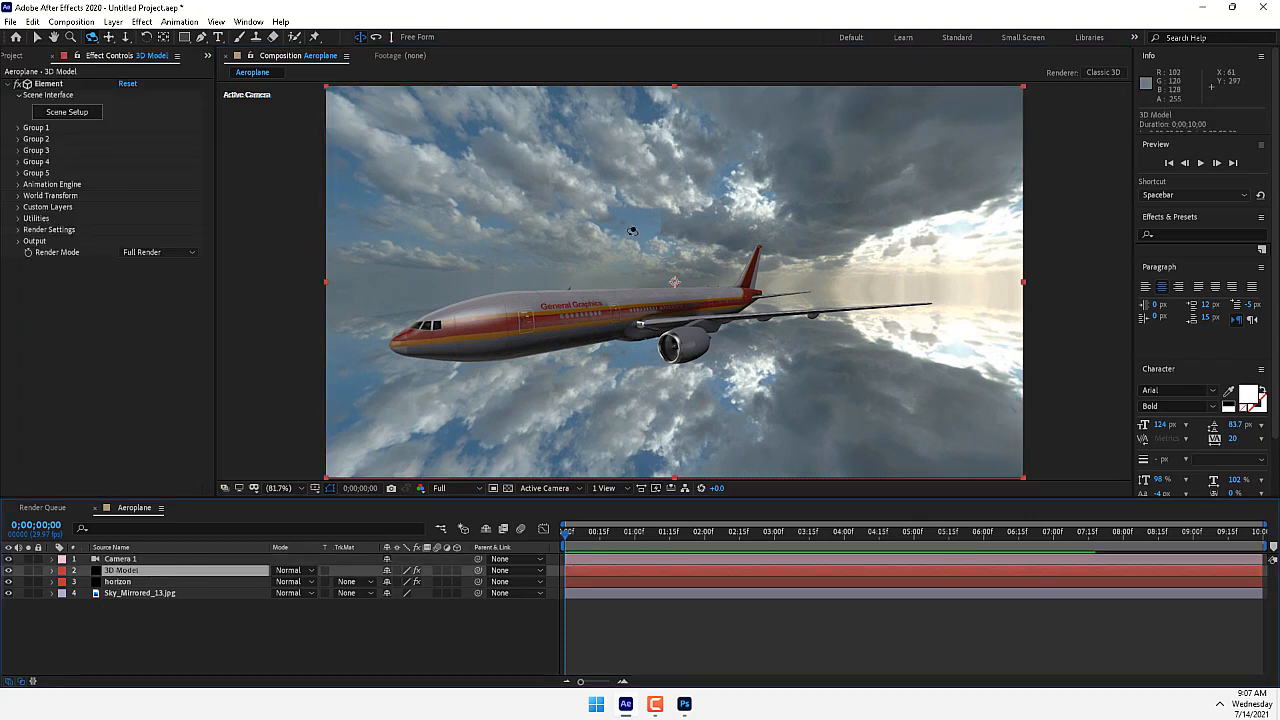
left_click(17, 128)
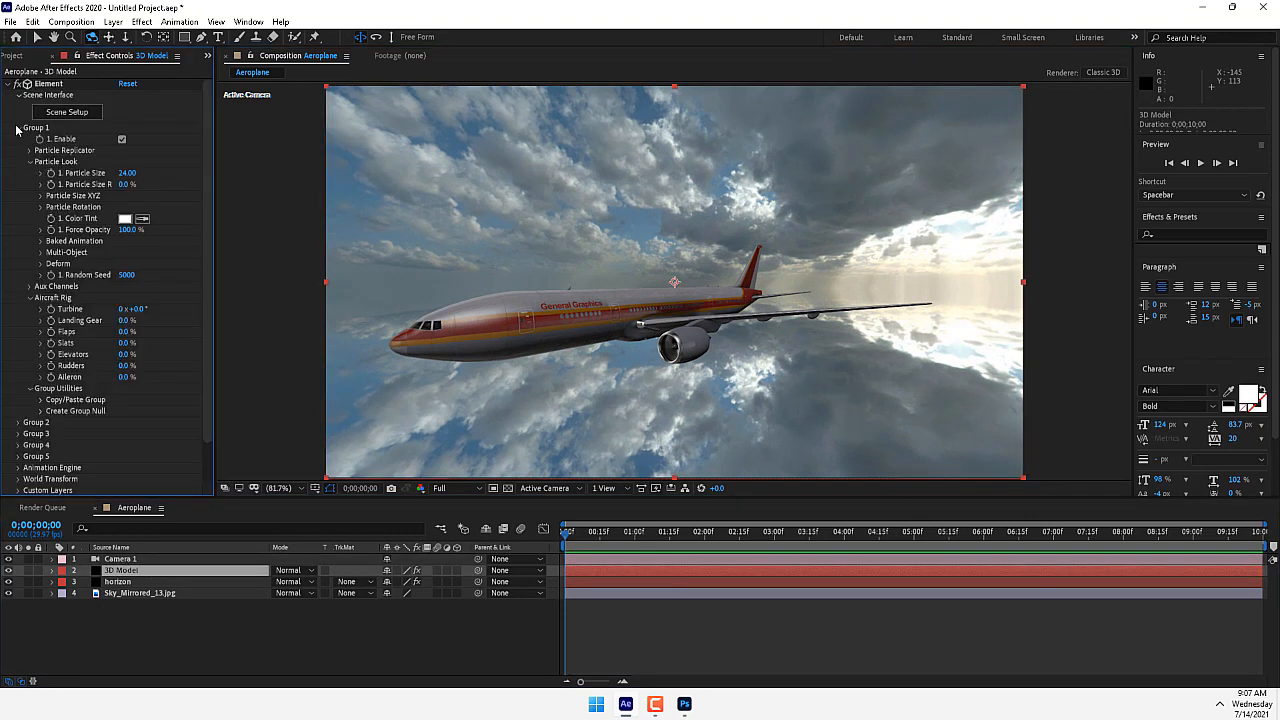
left_click_drag(297, 232, 588, 218)
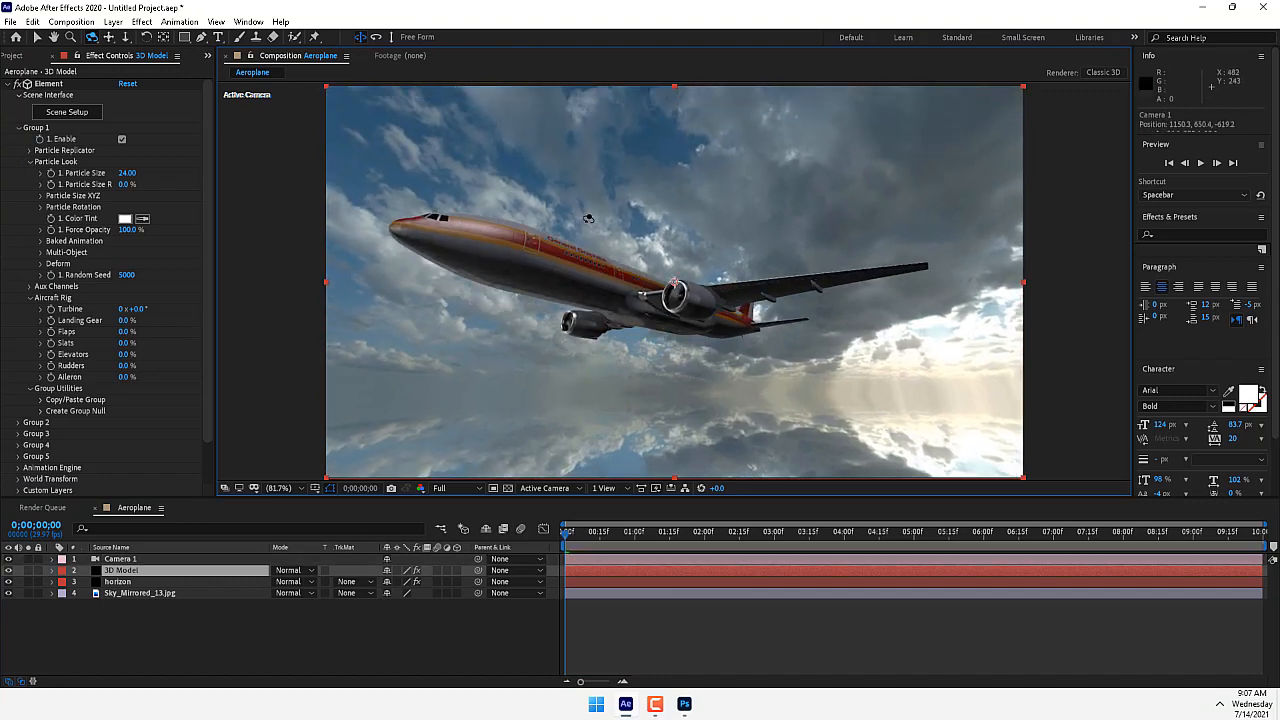
left_click(30, 150)
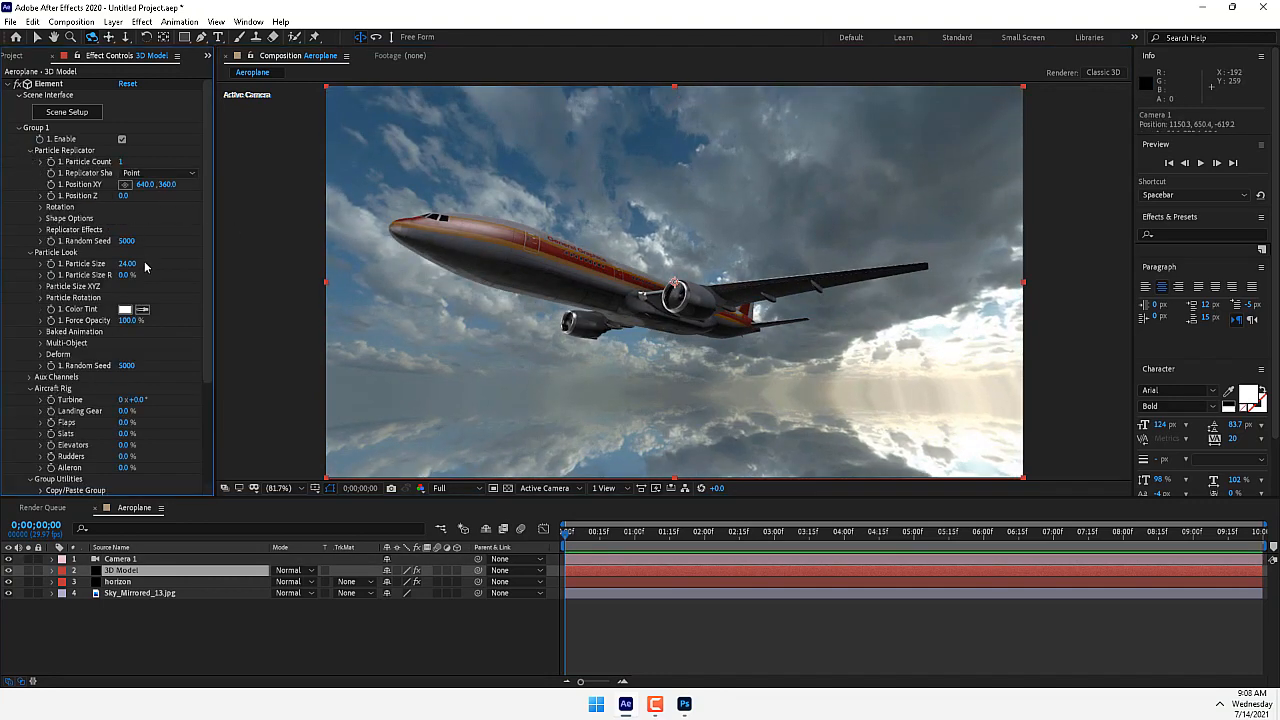
left_click(41, 207)
left_click_drag(130, 229, 156, 241)
key("ctrl+z")
key("ctrl+z")
key("ctrl+z")
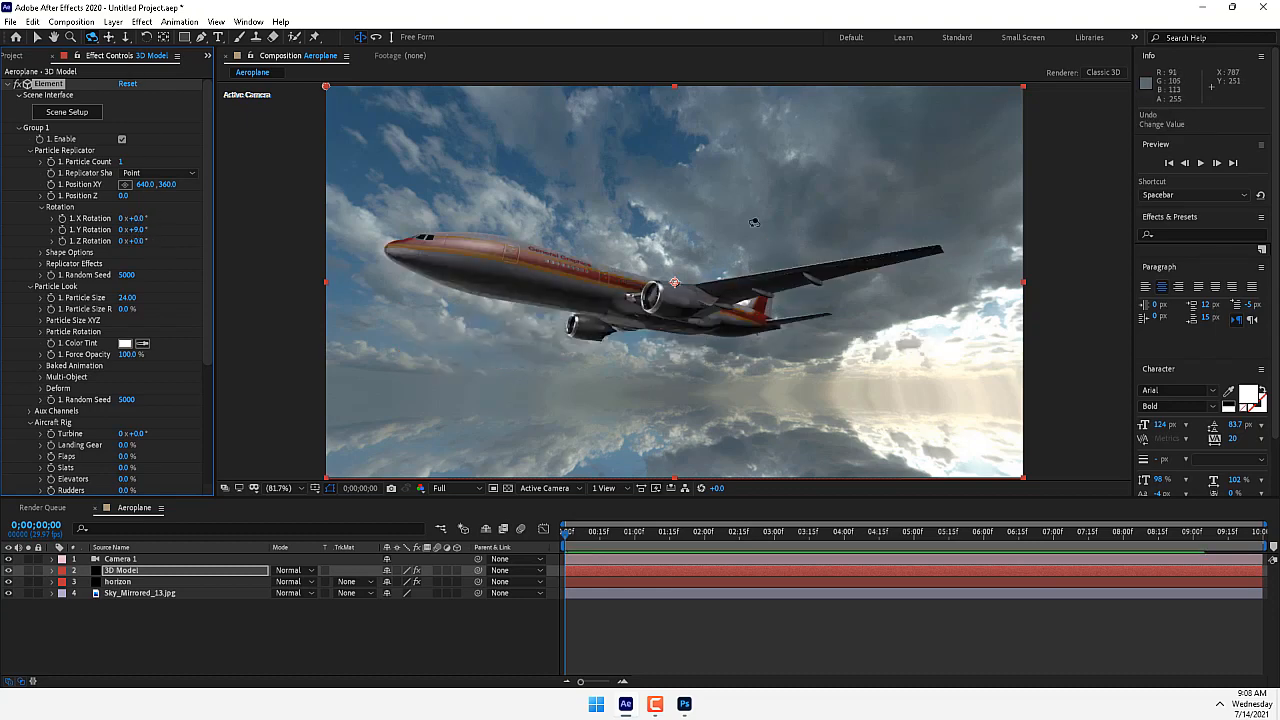
left_click_drag(751, 220, 759, 263)
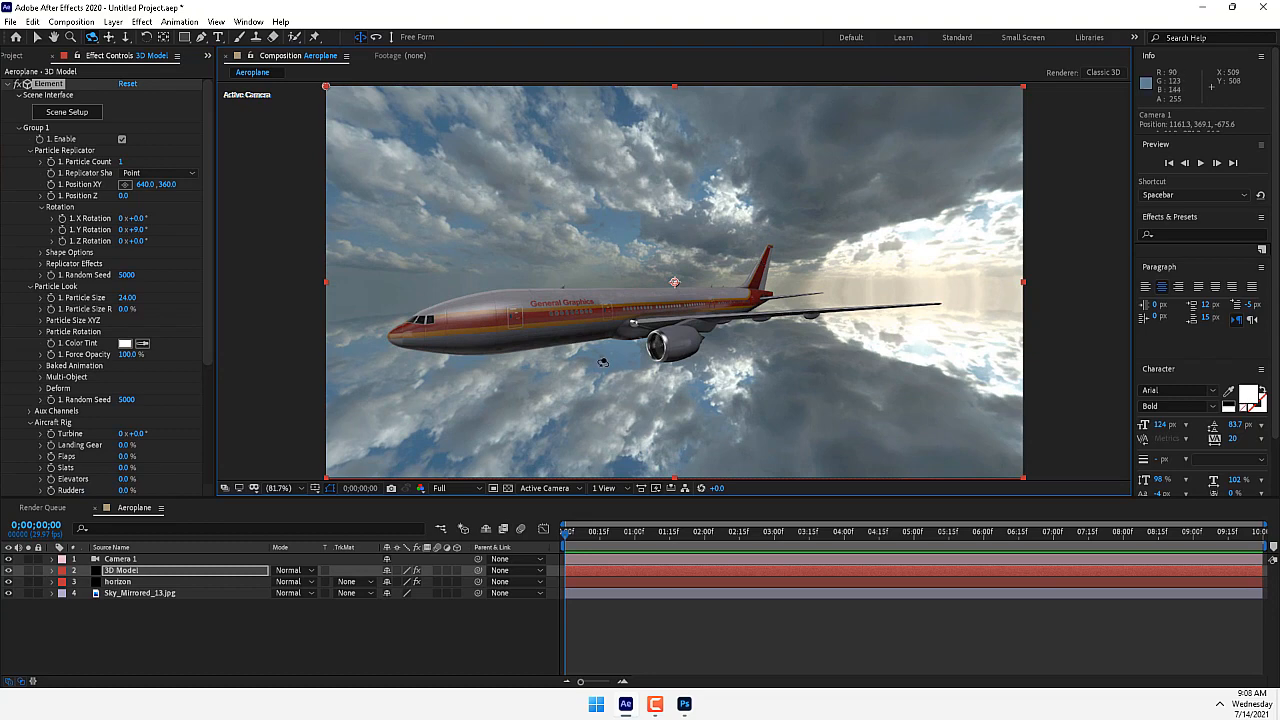
Step: Add a black comp-sized solid named "Particular" directly above the 3D Model layer
right_click(234, 640)
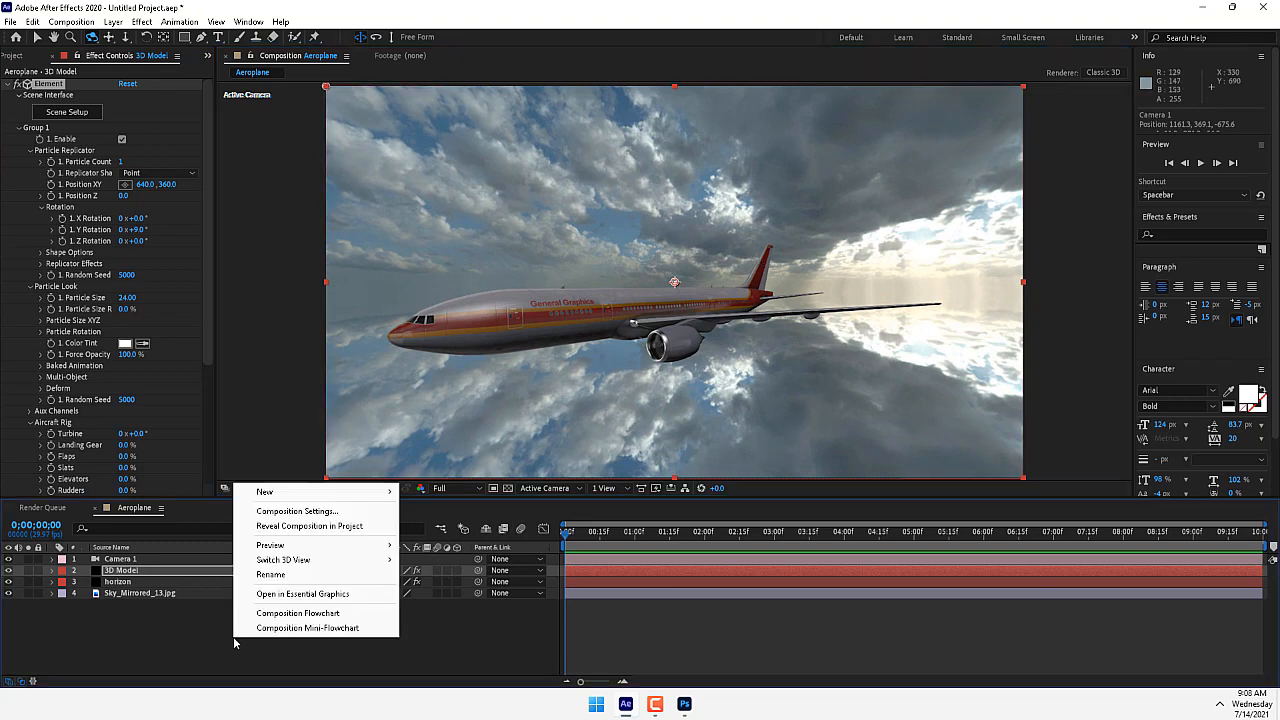
mouse_move(268, 494)
left_click(487, 527)
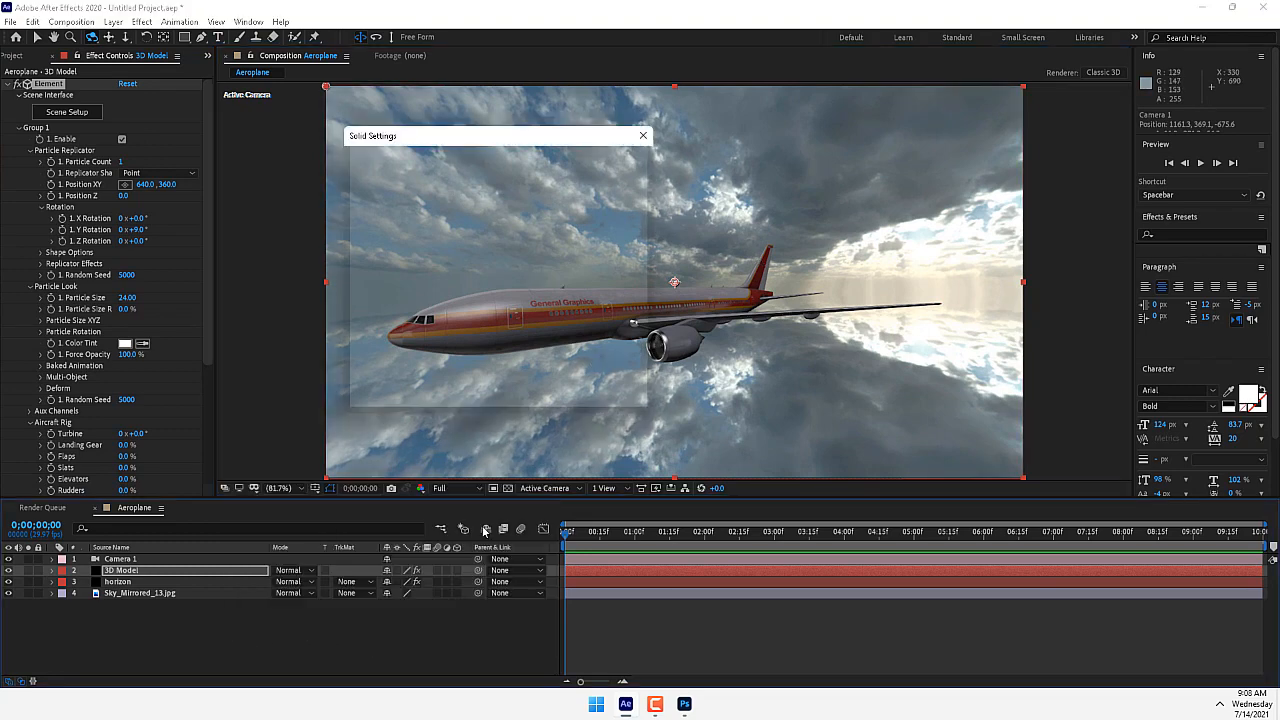
type("Particular")
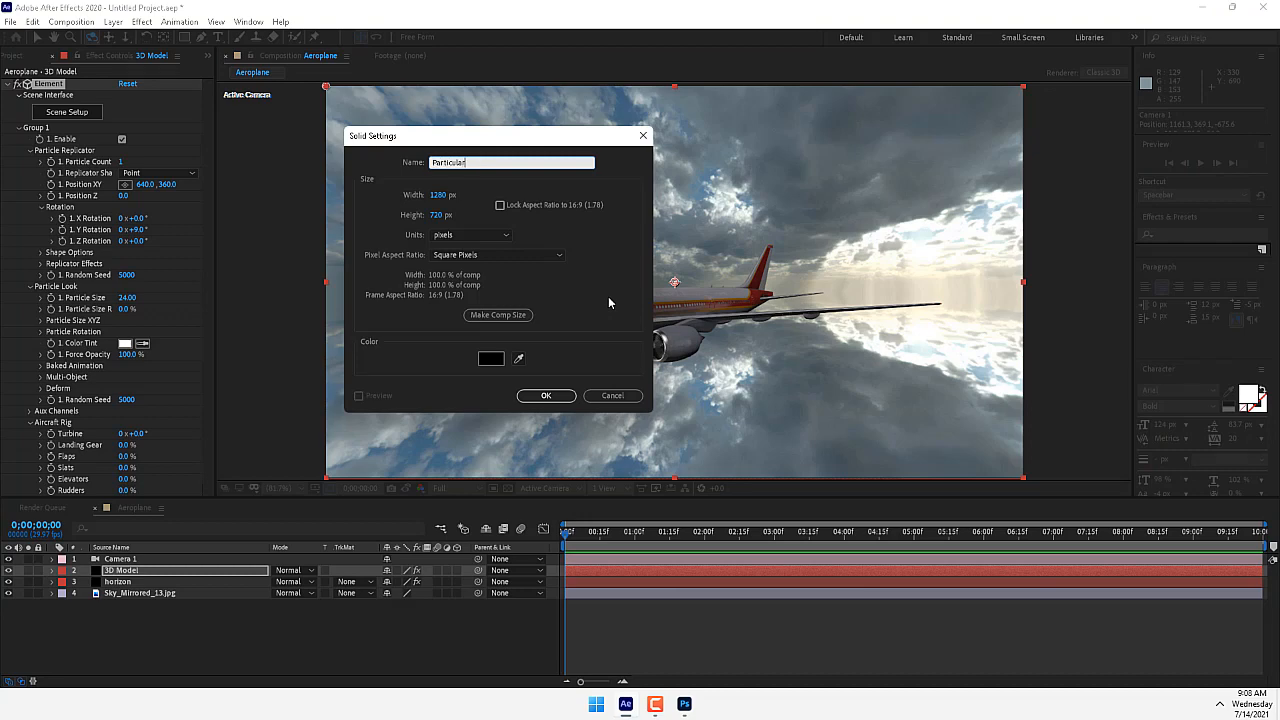
key("Return")
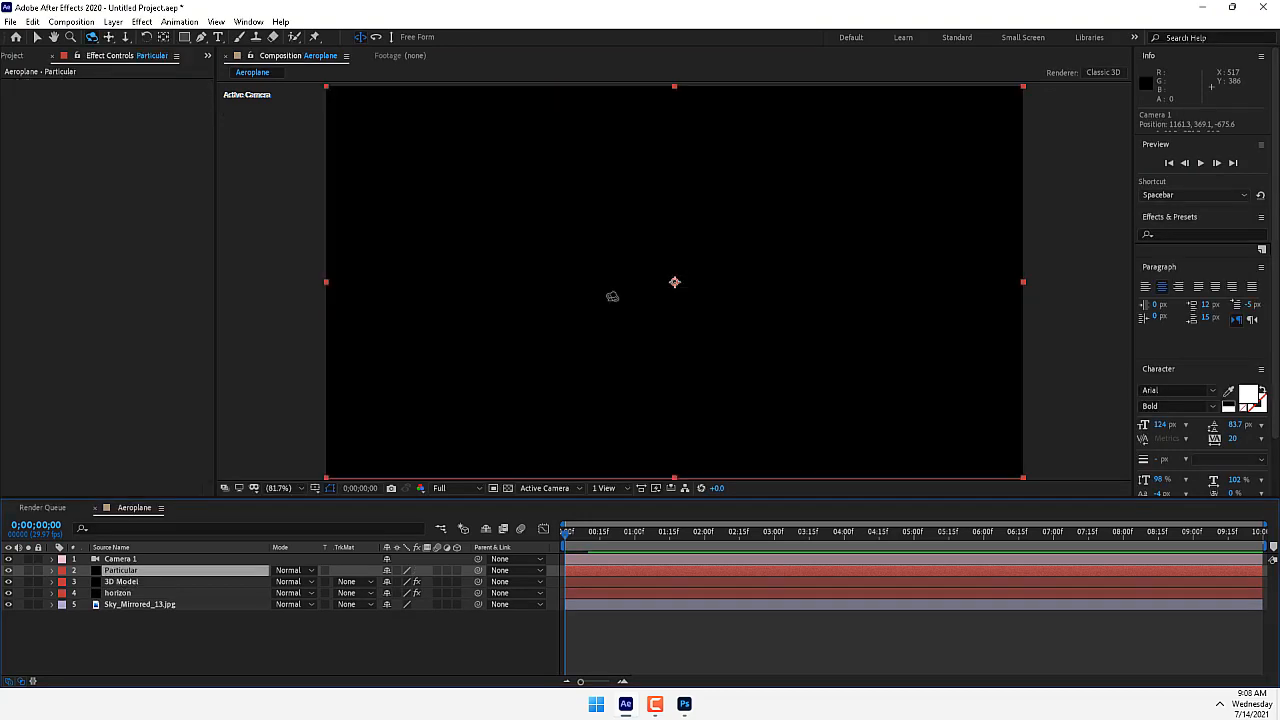
Step: Apply the RG Trapcode Particular effect to the new solid and return to the Selection tool
left_click(141, 21)
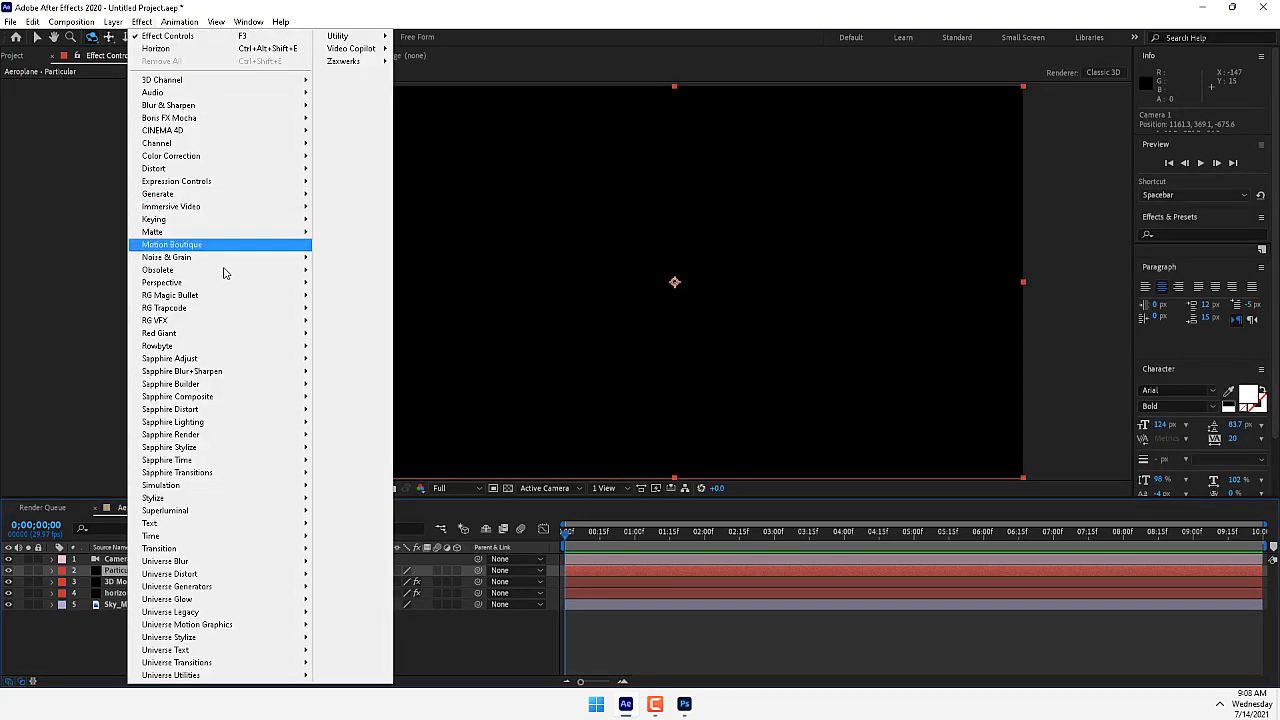
mouse_move(242, 316)
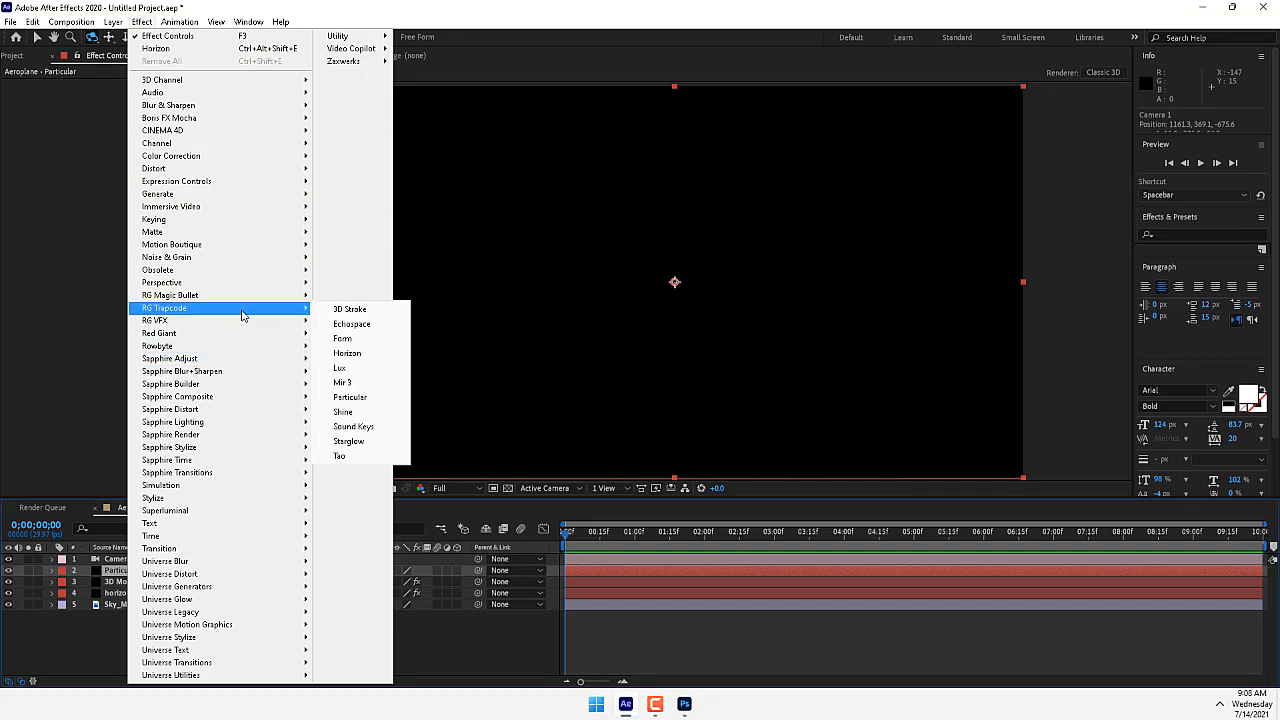
left_click(352, 397)
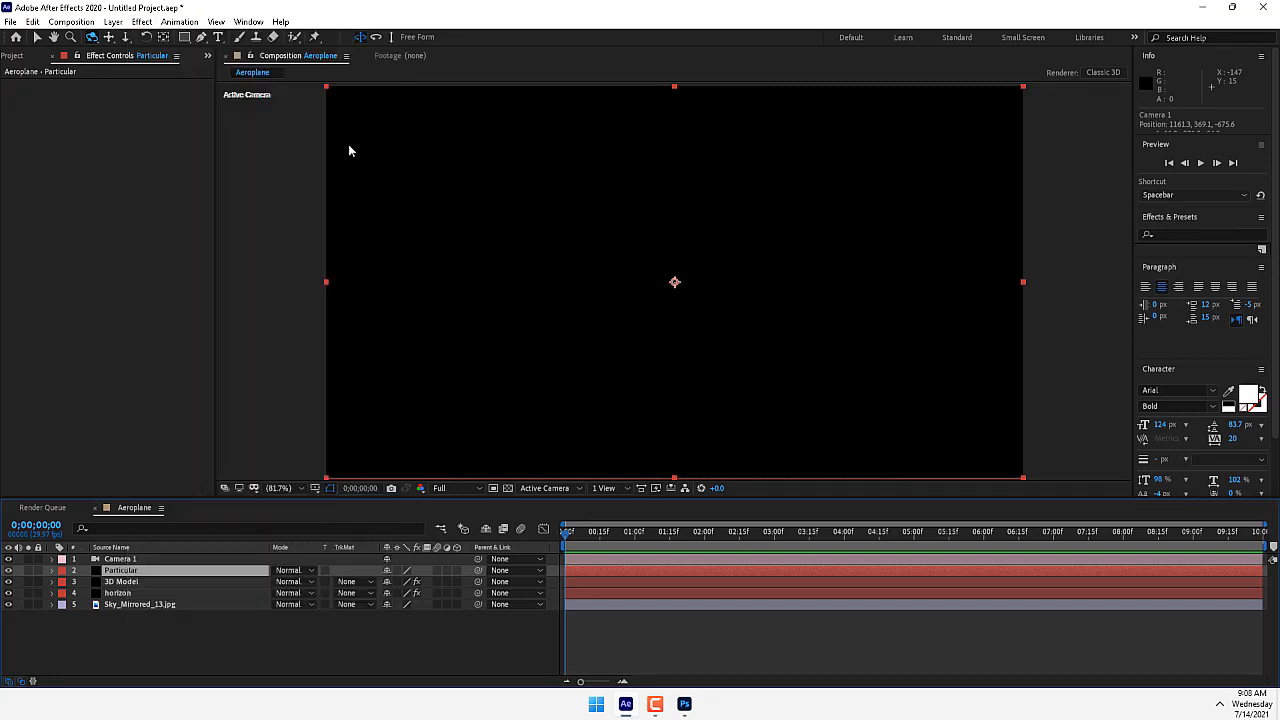
key("v")
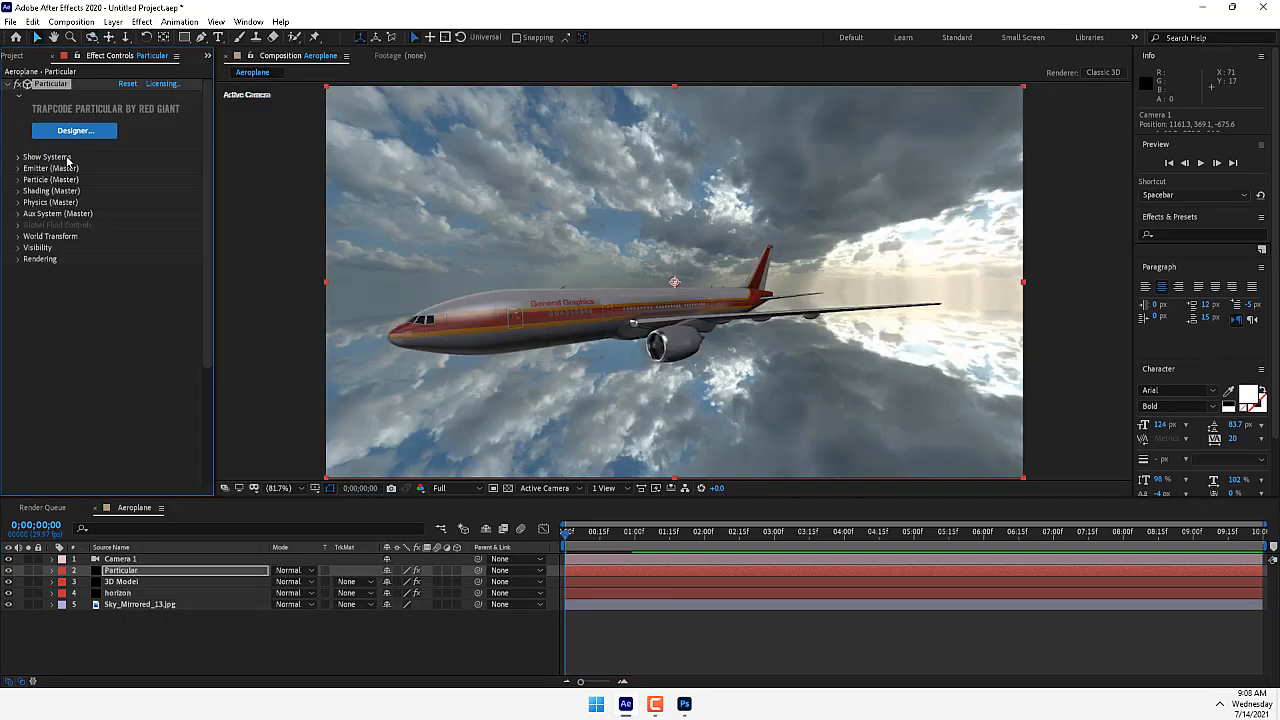
Step: Set Particular's emitter type to Box and move the current time to 2 seconds
left_click(18, 168)
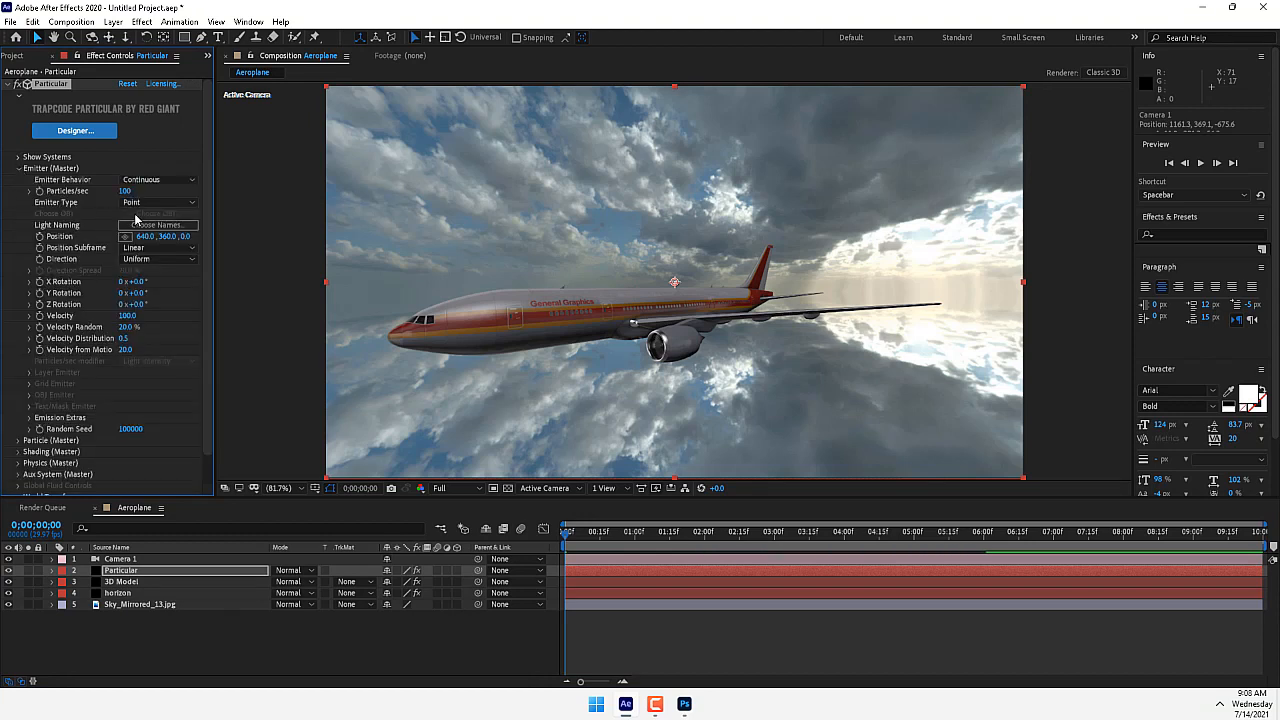
left_click(160, 202)
left_click(162, 238)
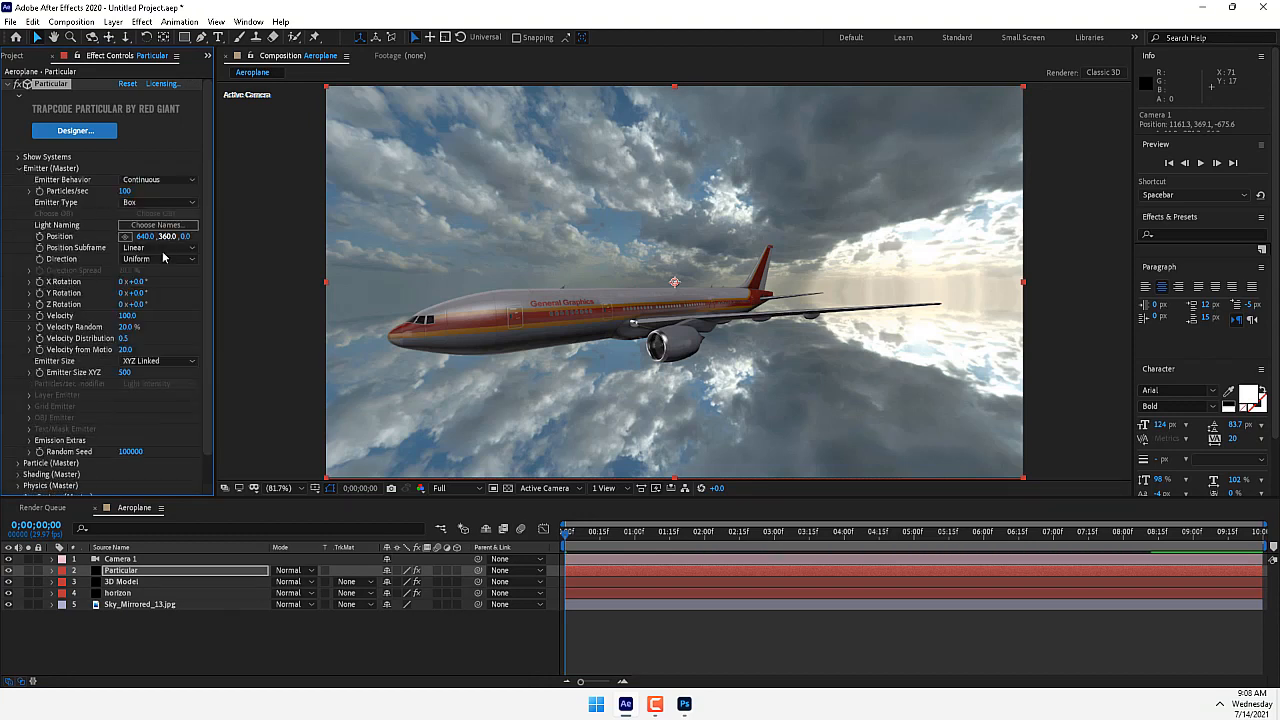
left_click_drag(649, 533, 704, 541)
Step: Switch the emitter size to XYZ Individual and set X to 4953, Y to 0 and Z to 13770
left_click(165, 364)
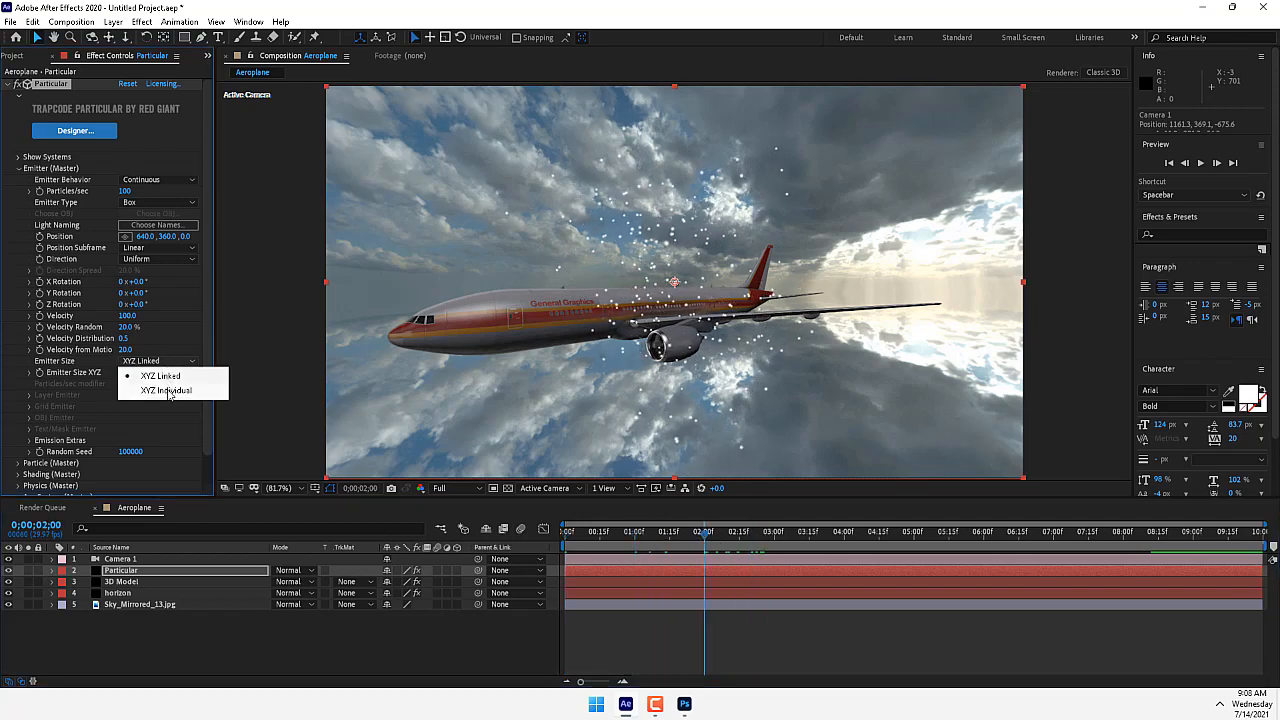
left_click(168, 393)
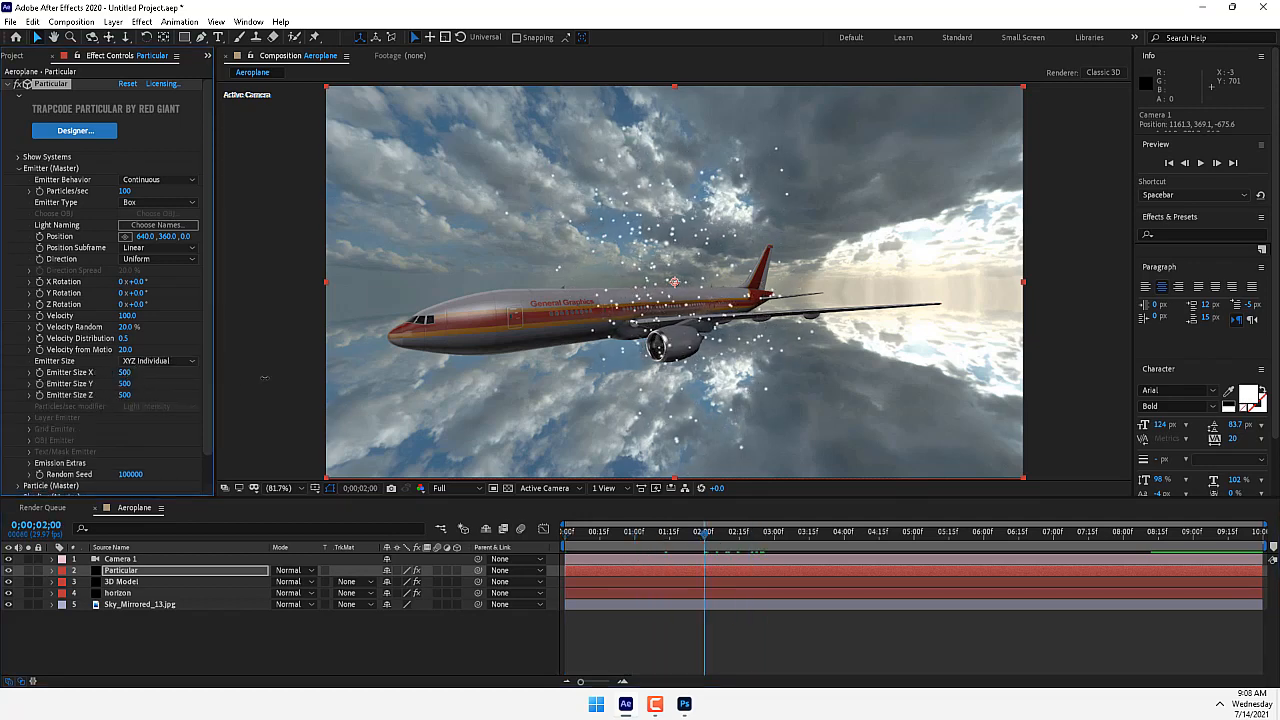
left_click_drag(124, 372, 270, 372)
left_click_drag(390, 399, 762, 401)
left_click_drag(956, 395, 1050, 396)
Step: Change the master particle type to Cloudlet
scroll(207, 390, "down", 1)
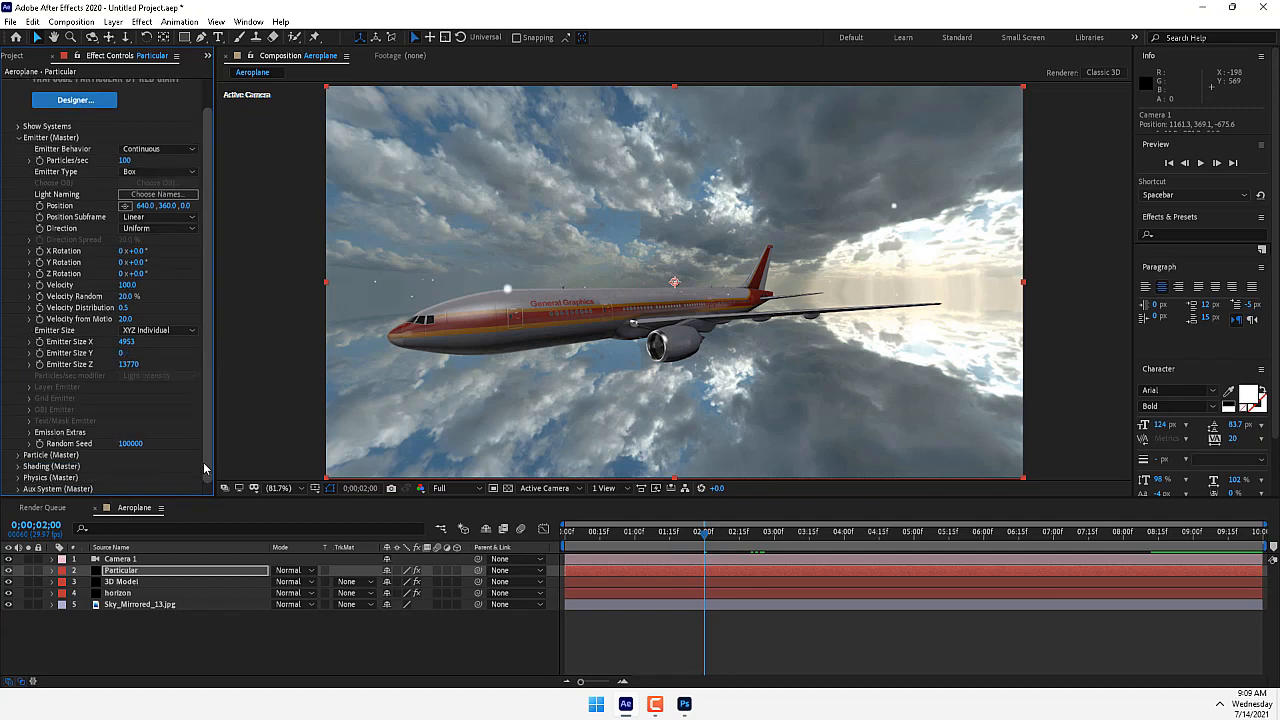
left_click(16, 455)
left_click(160, 263)
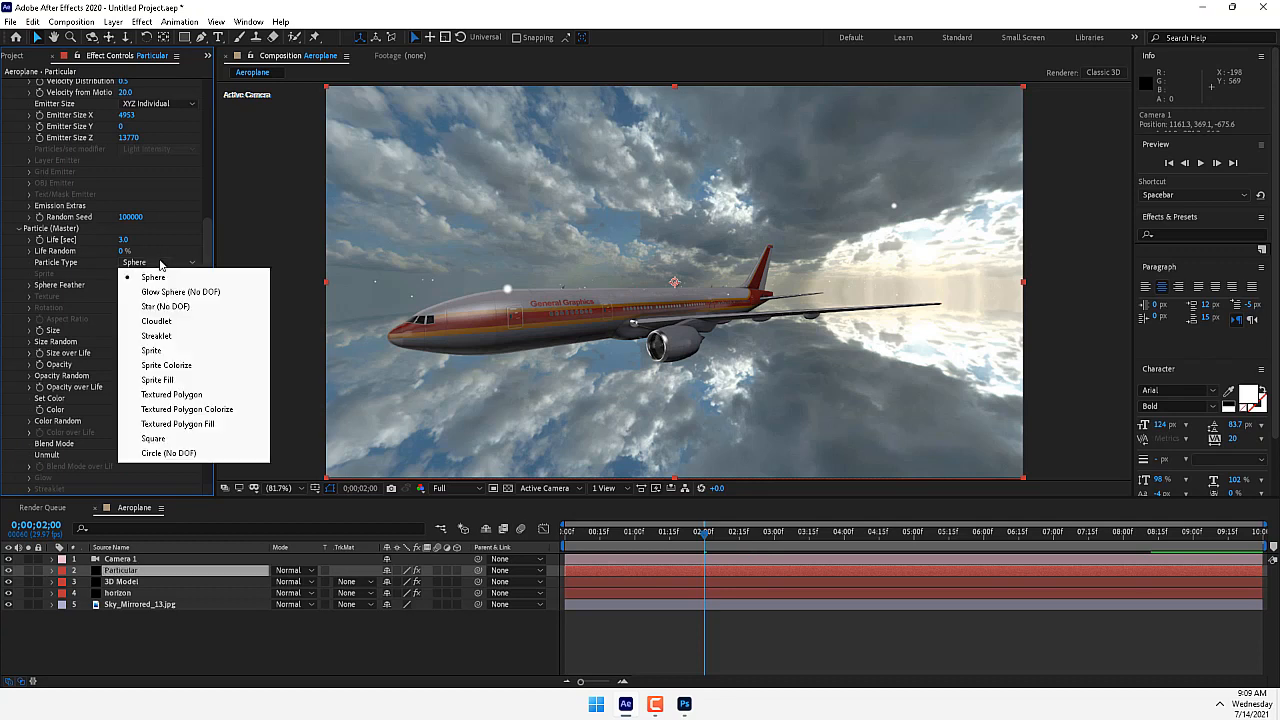
left_click(168, 324)
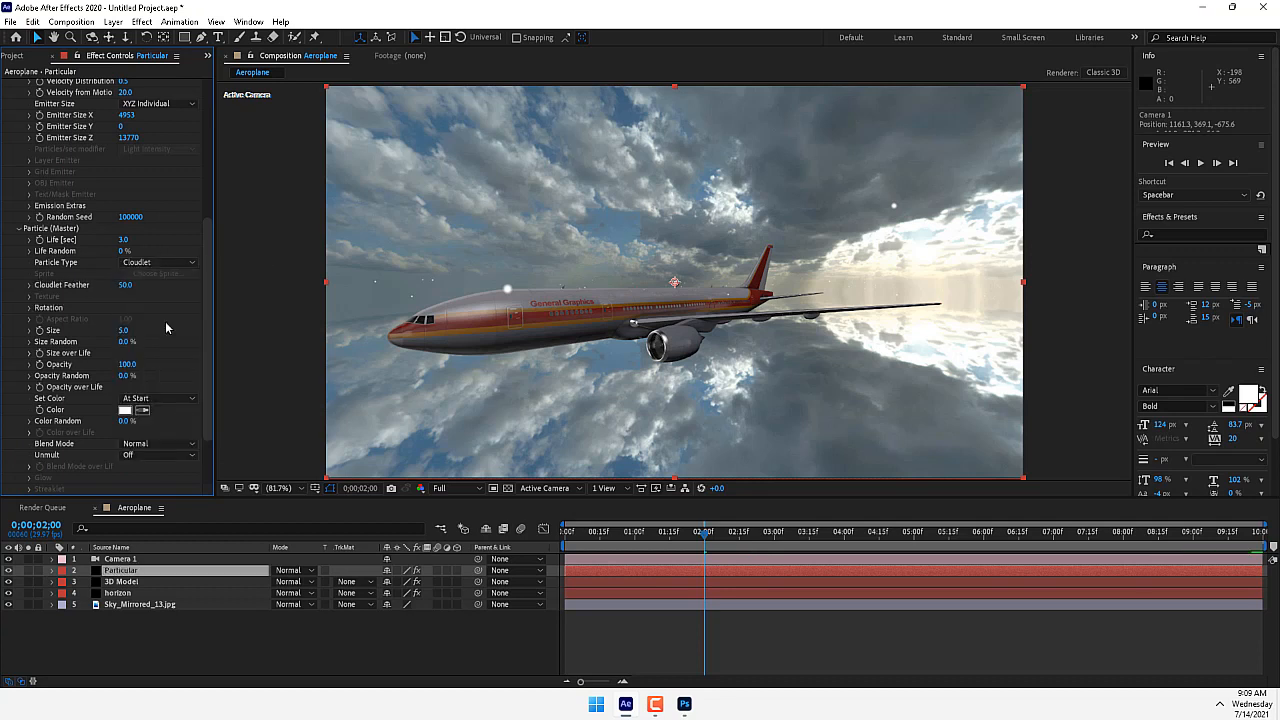
Step: Set the cloudlet feather to 100, size to 595, opacity to 62 and opacity random to 100%
left_click_drag(154, 330, 202, 341)
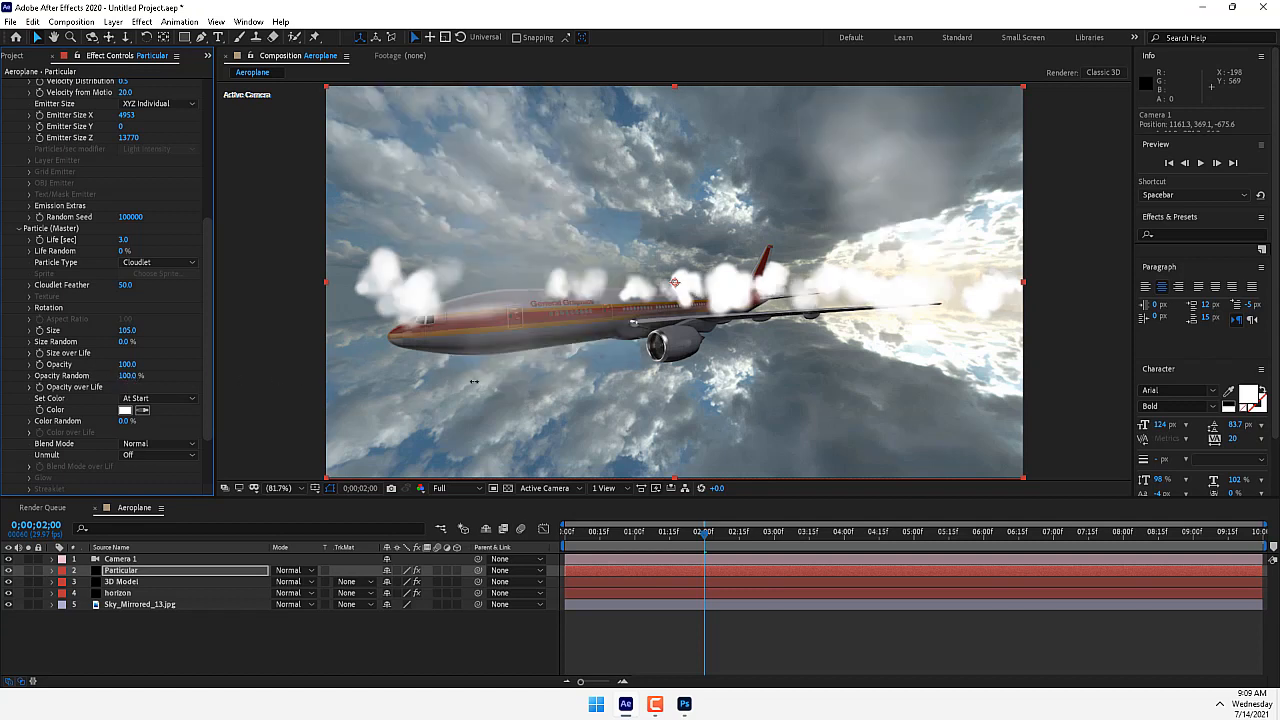
left_click_drag(127, 364, 135, 393)
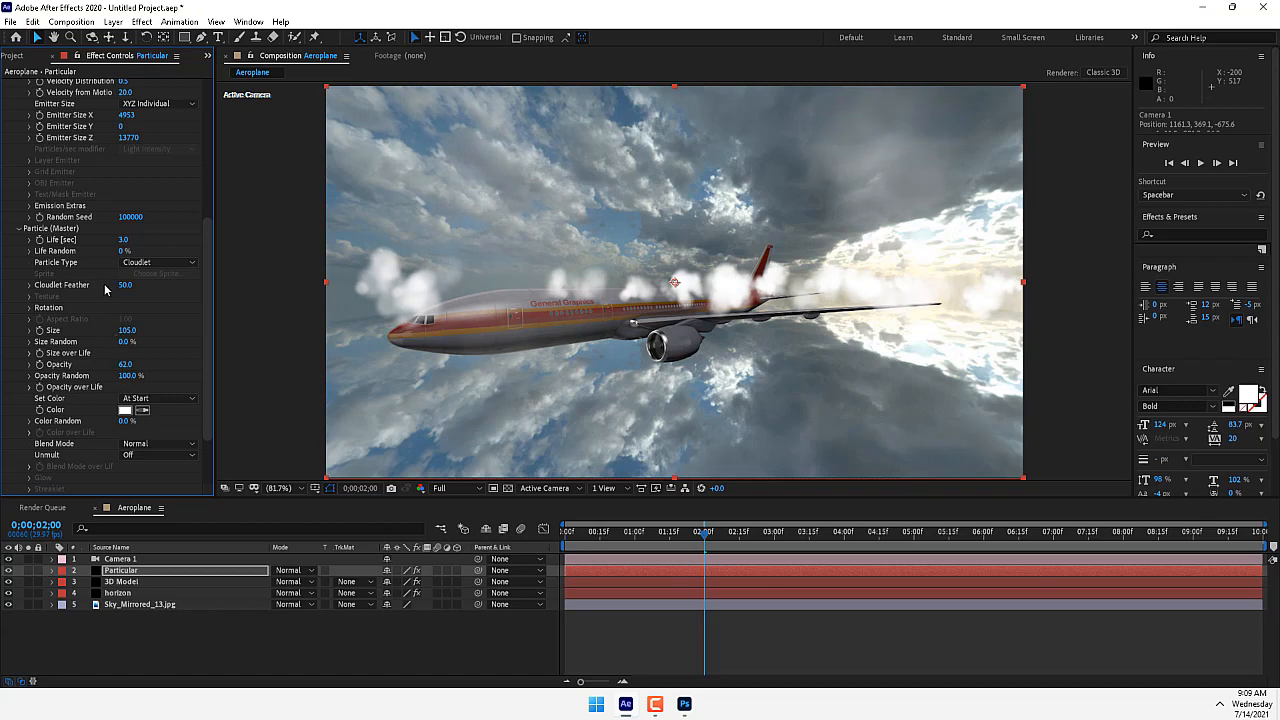
left_click_drag(309, 305, 410, 332)
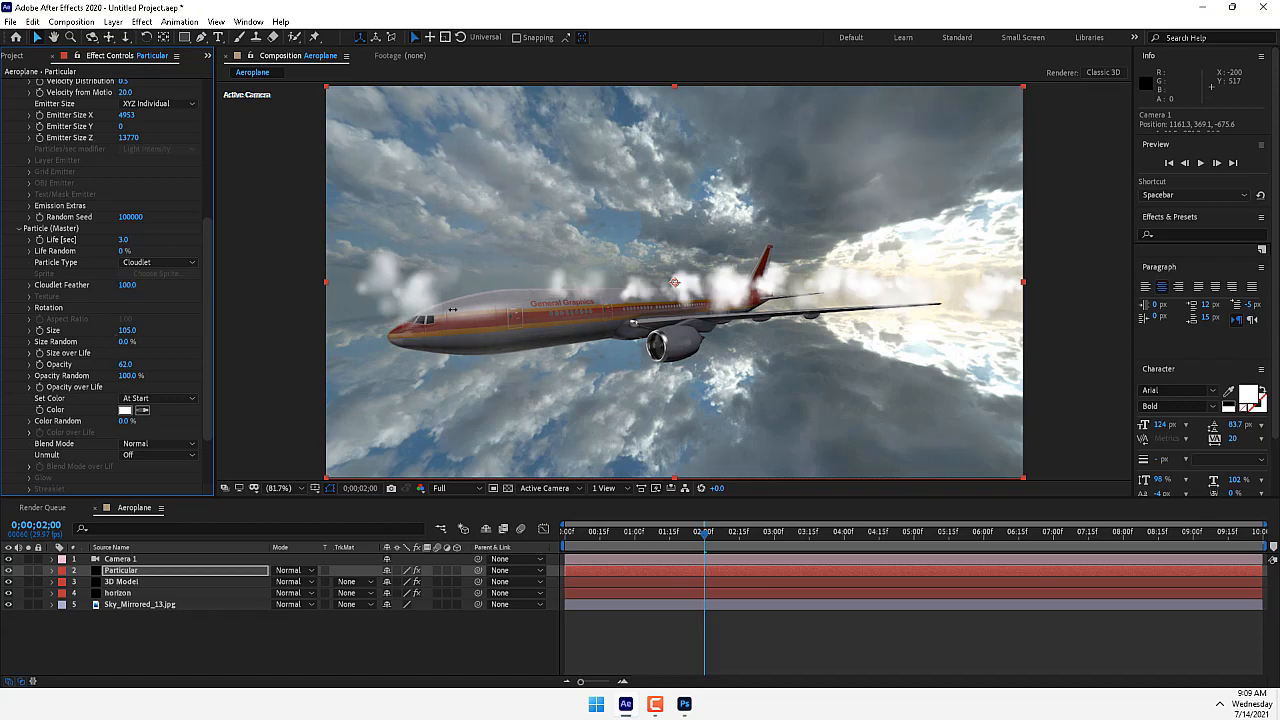
left_click_drag(127, 330, 423, 303)
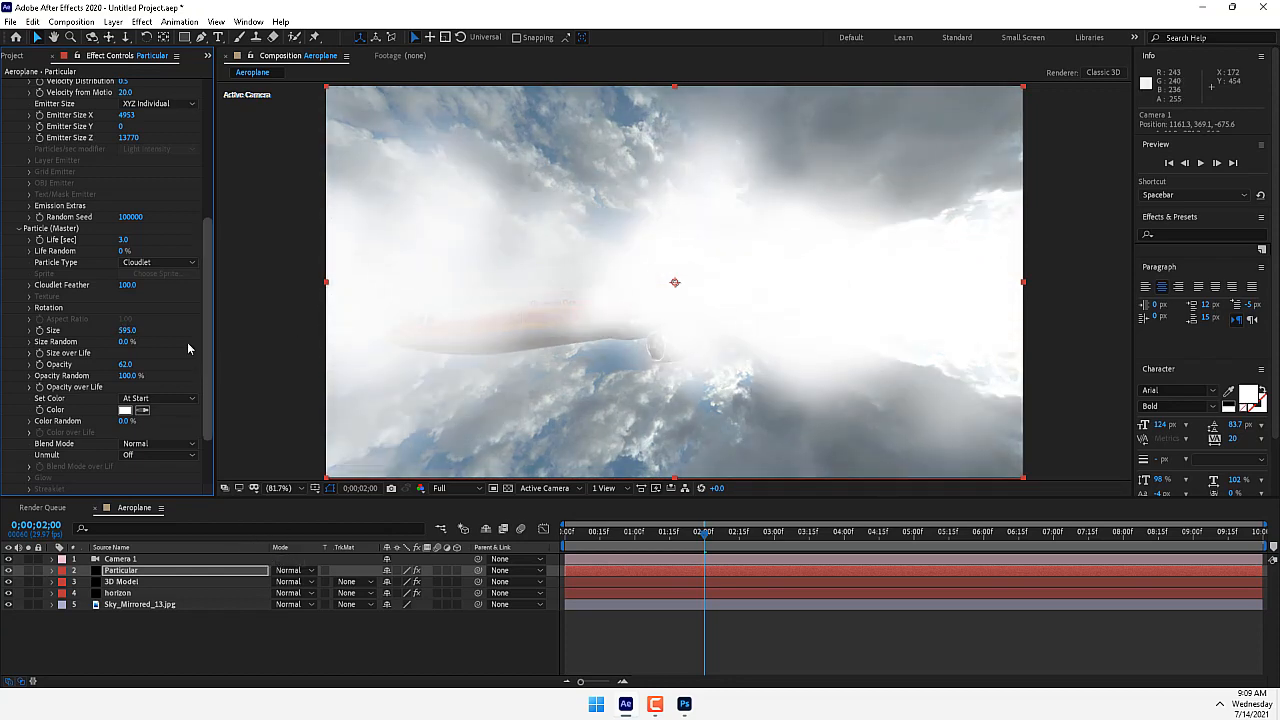
Step: Set the particles' Set Color option to Random from Gradient
scroll(210, 396, "down", 3)
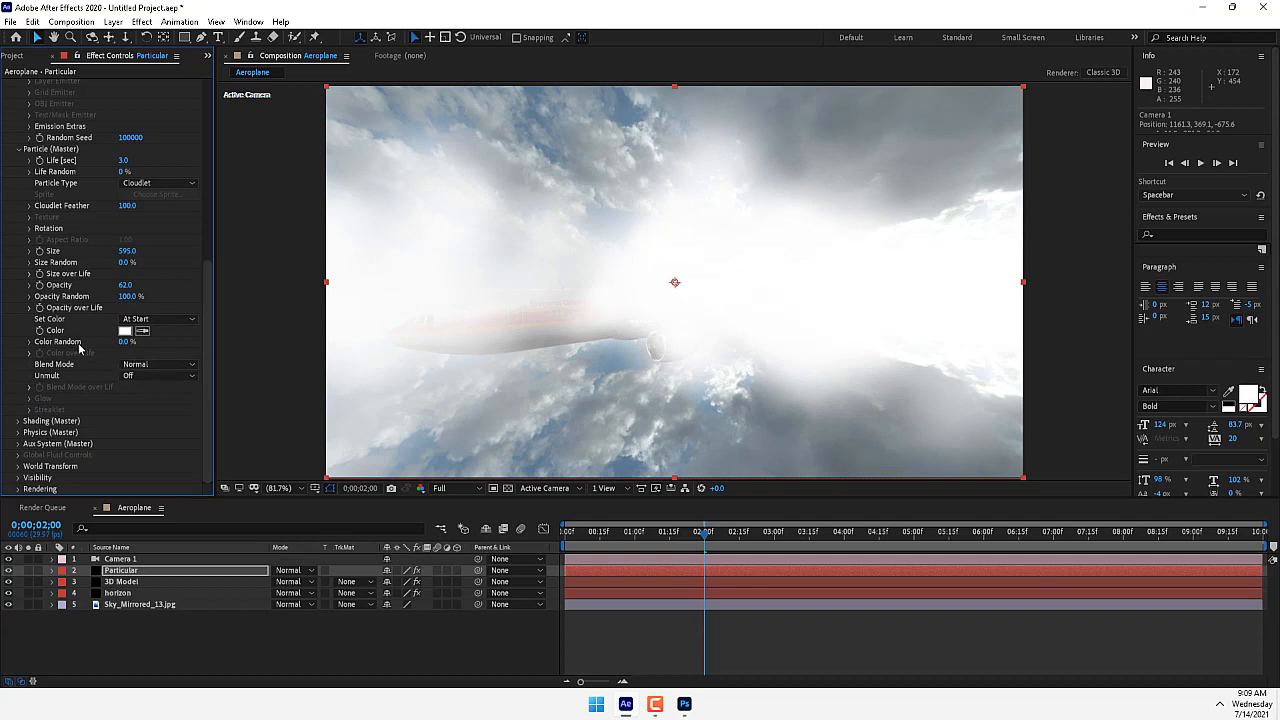
left_click(30, 342)
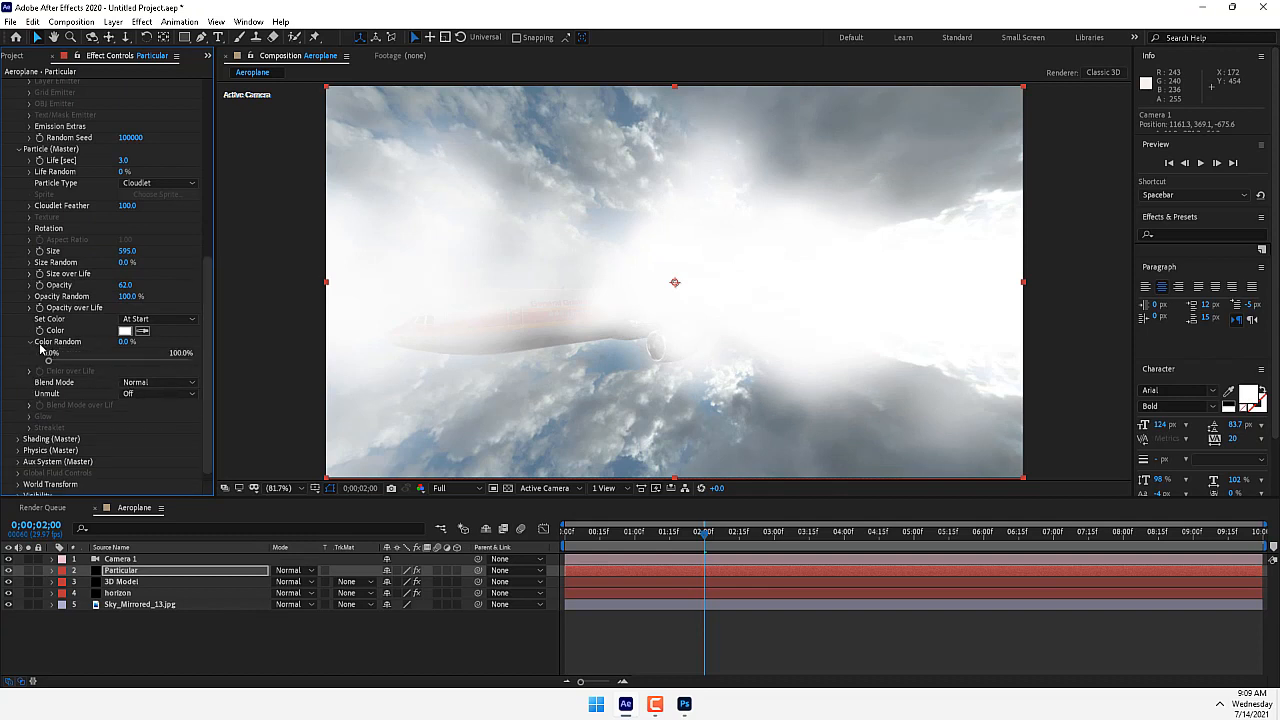
left_click(30, 342)
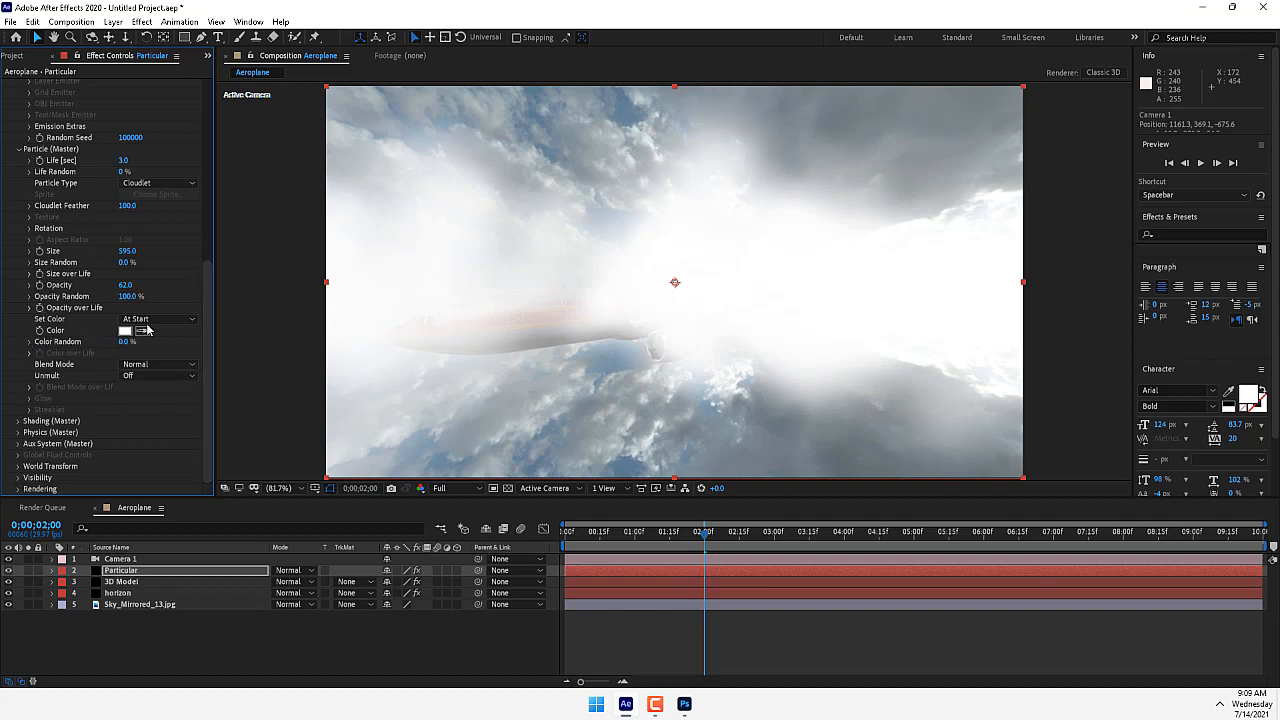
left_click(160, 319)
left_click(167, 364)
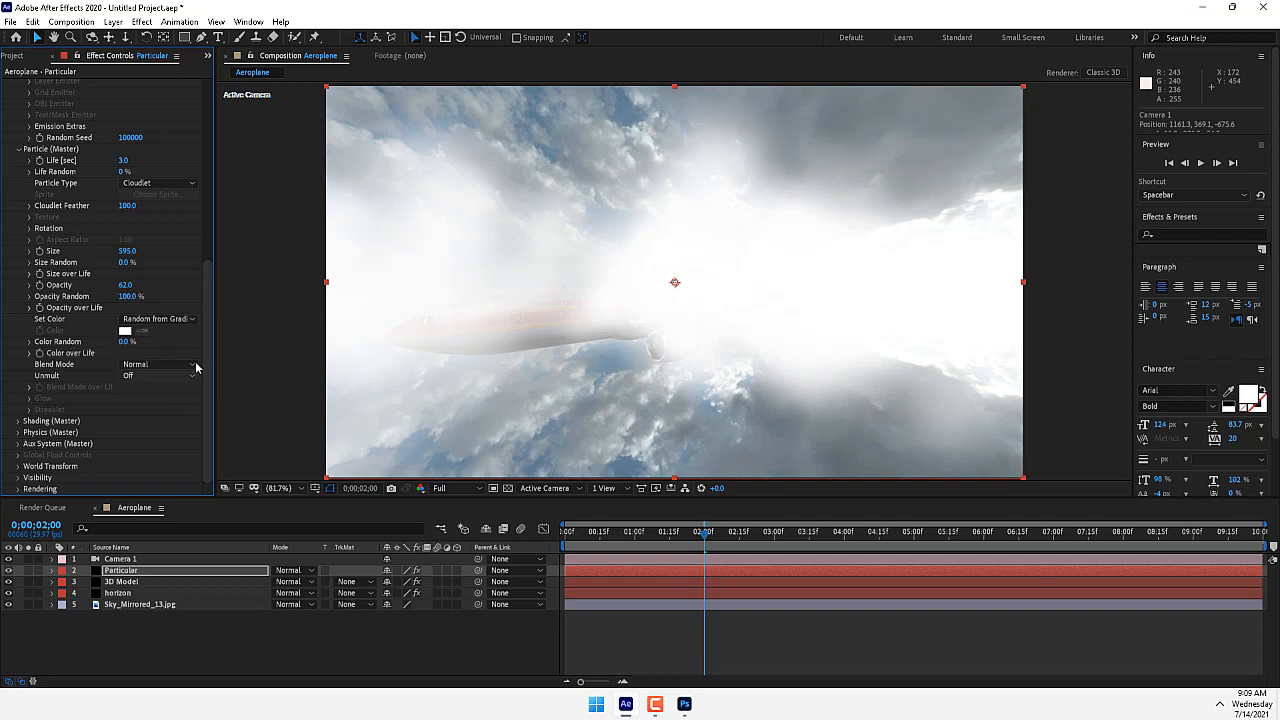
Step: Apply the white-to-black preset to the Color over Life ramp, widening the effect settings to reach the presets
left_click(30, 342)
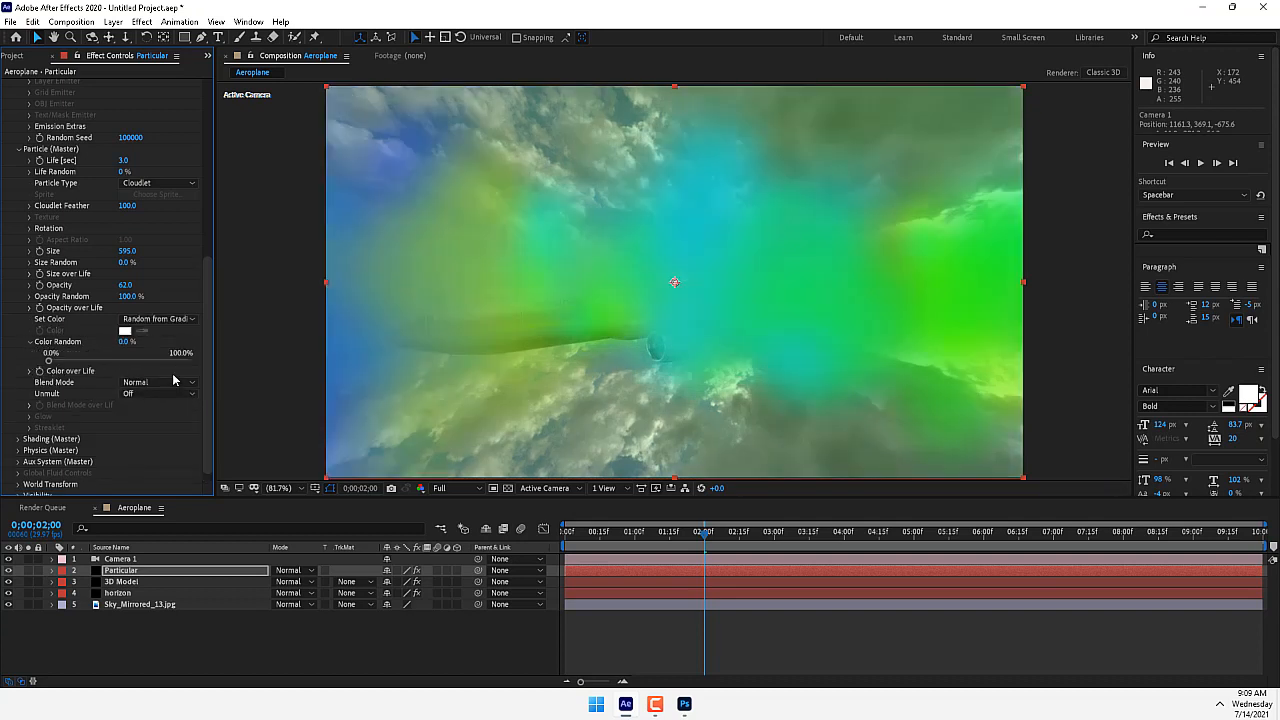
left_click(30, 374)
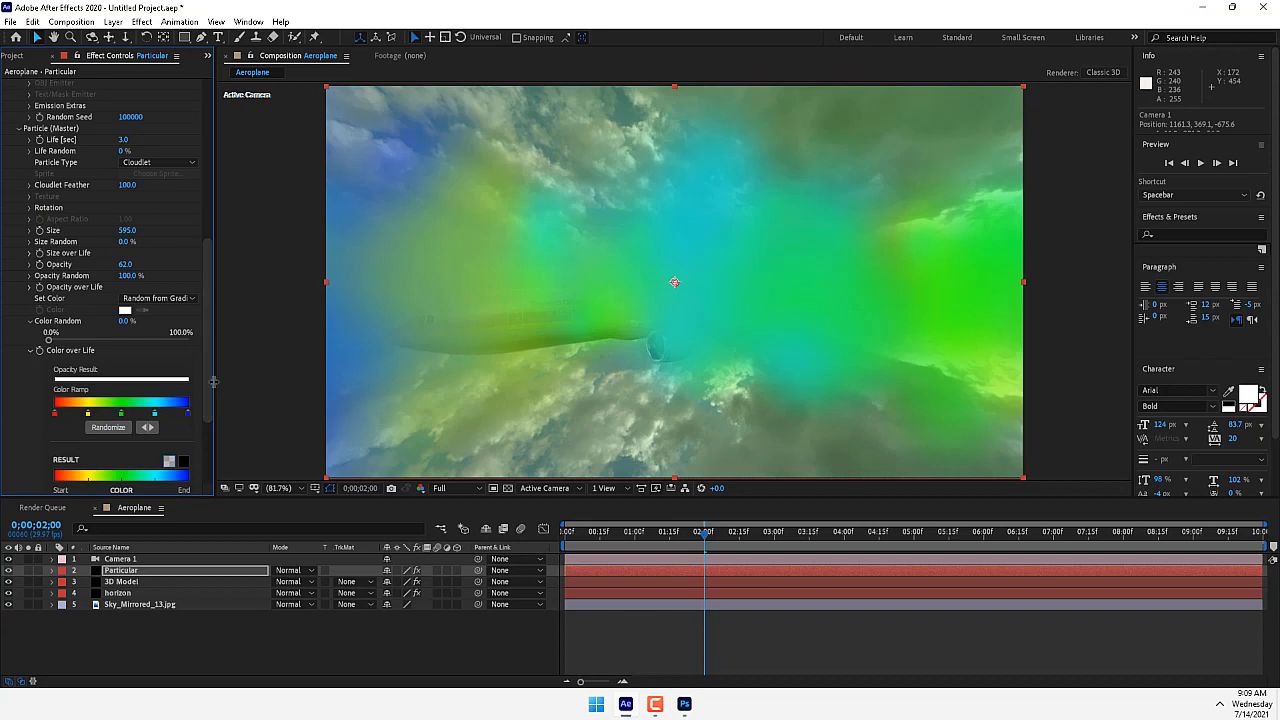
left_click_drag(215, 381, 242, 381)
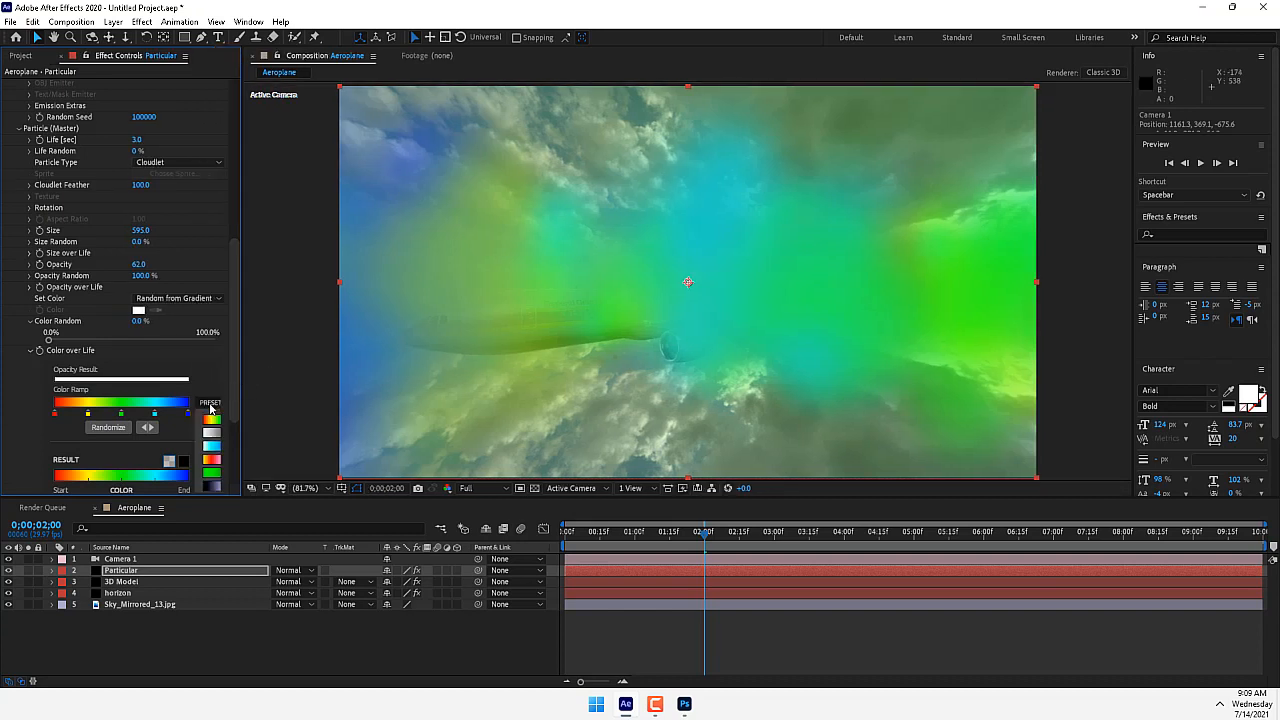
left_click(211, 437)
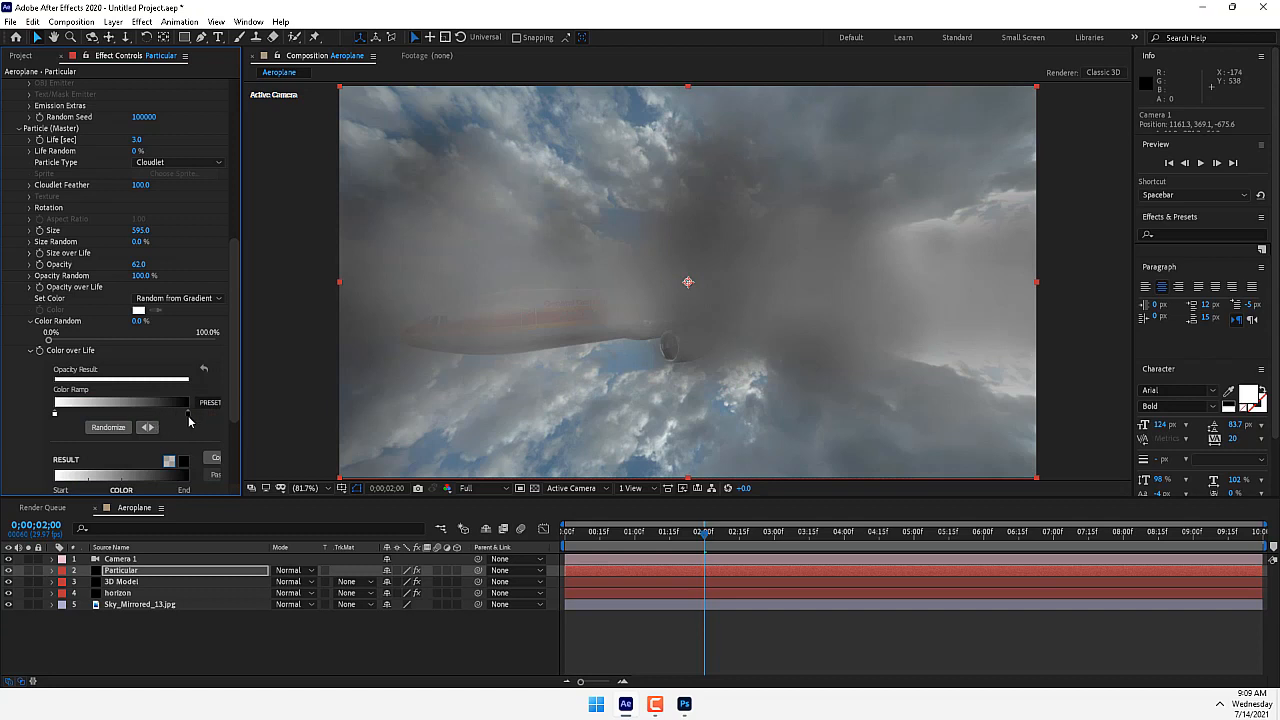
Step: Change the black end stop of the particles' Color Ramp to grey 939393
double_click(188, 413)
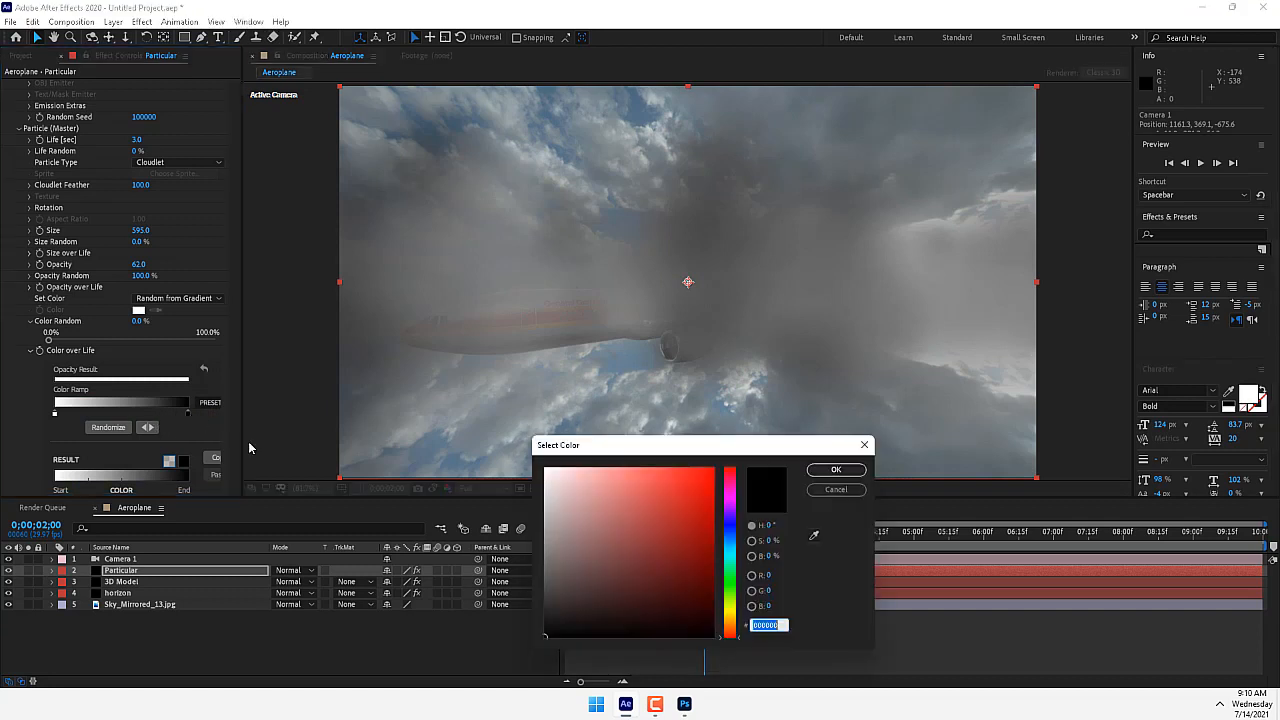
mouse_move(566, 523)
left_mouse_down()
mouse_move(560, 551)
mouse_move(540, 540)
left_mouse_up()
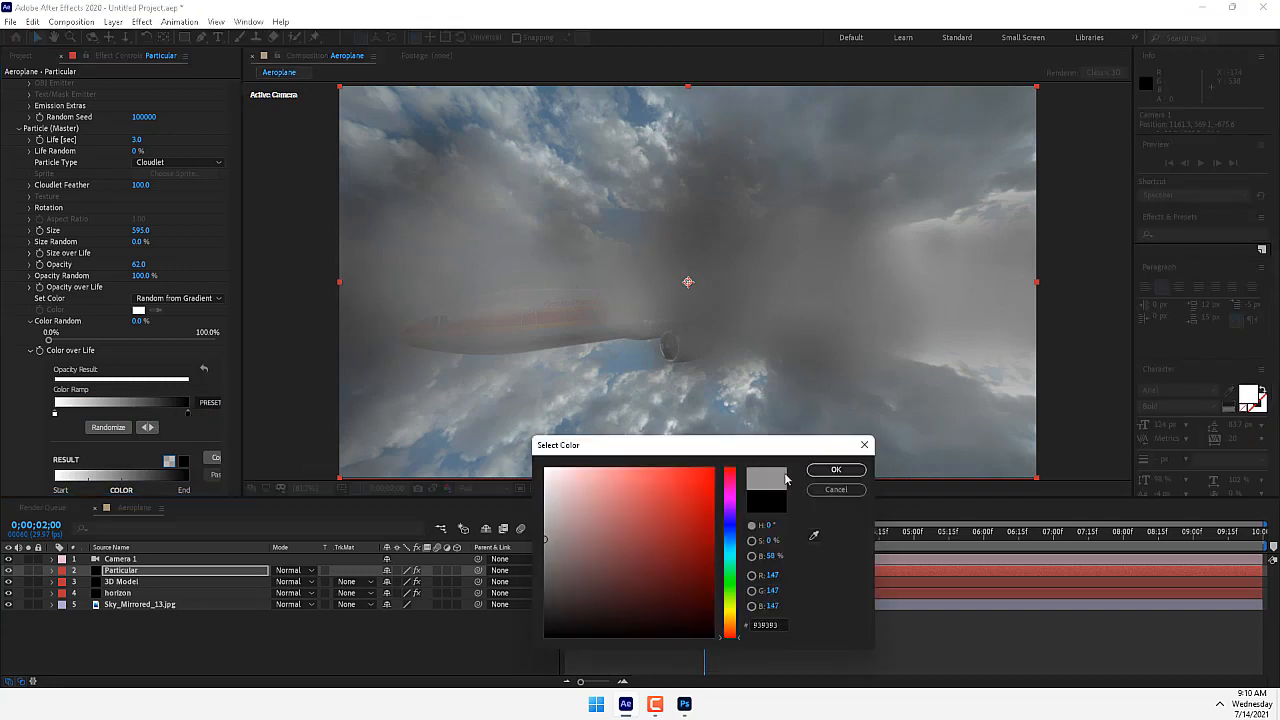
left_click(836, 469)
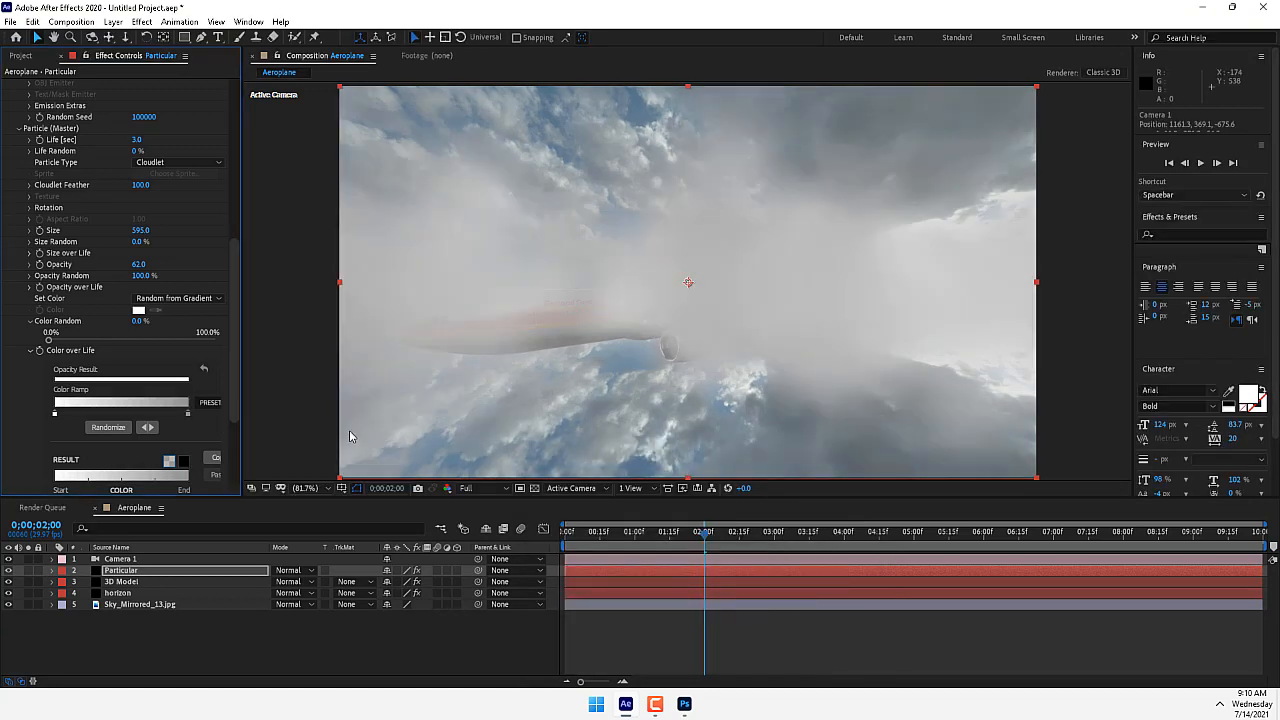
Step: Move the Particular layer directly below the 3D Model layer and orbit the camera slightly around the aeroplane
mouse_move(116, 577)
left_mouse_down()
mouse_move(118, 605)
mouse_move(117, 594)
left_mouse_up()
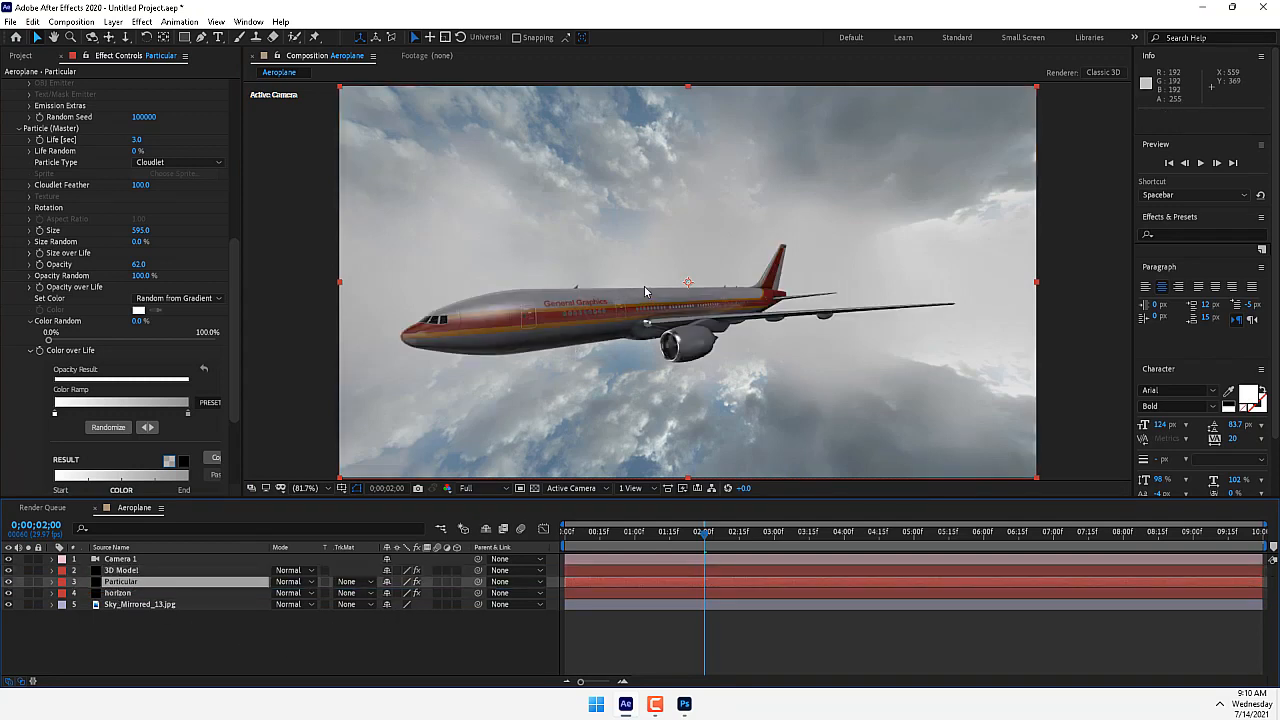
left_click(91, 37)
left_click_drag(575, 406, 668, 310)
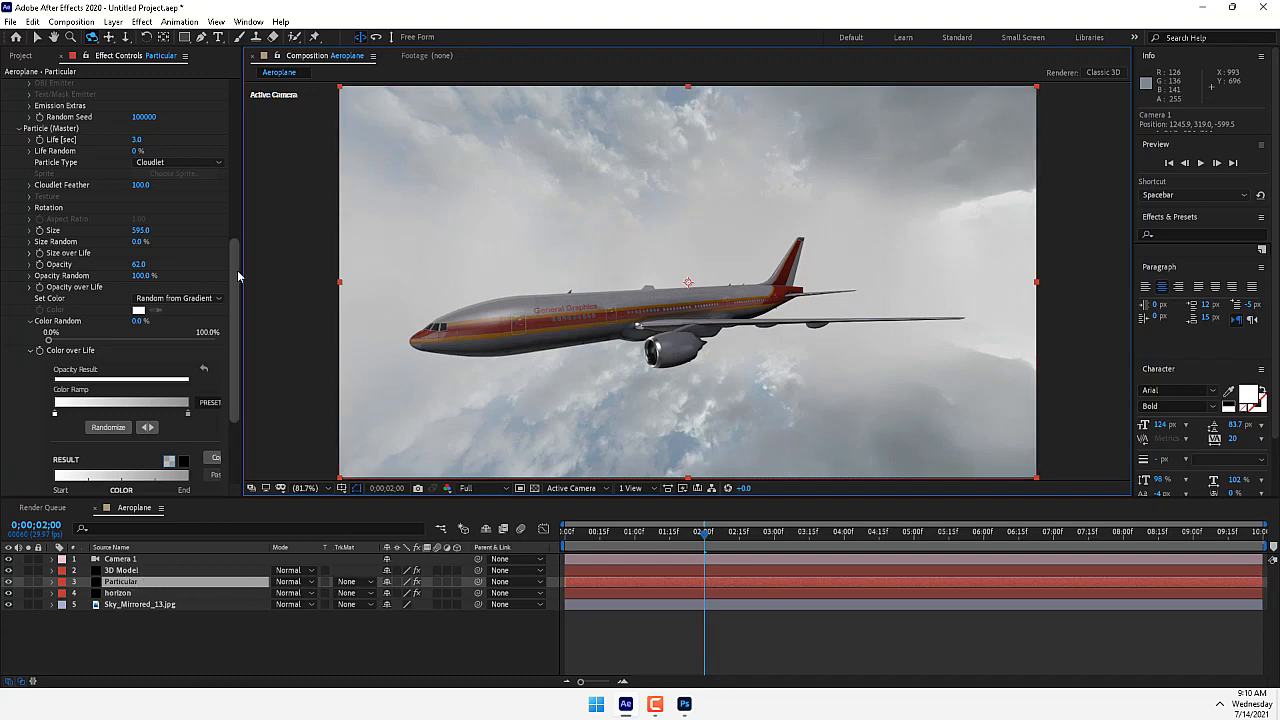
Step: Lower the Particular cloud particles' opacity to 16
scroll(224, 165, "up", 5)
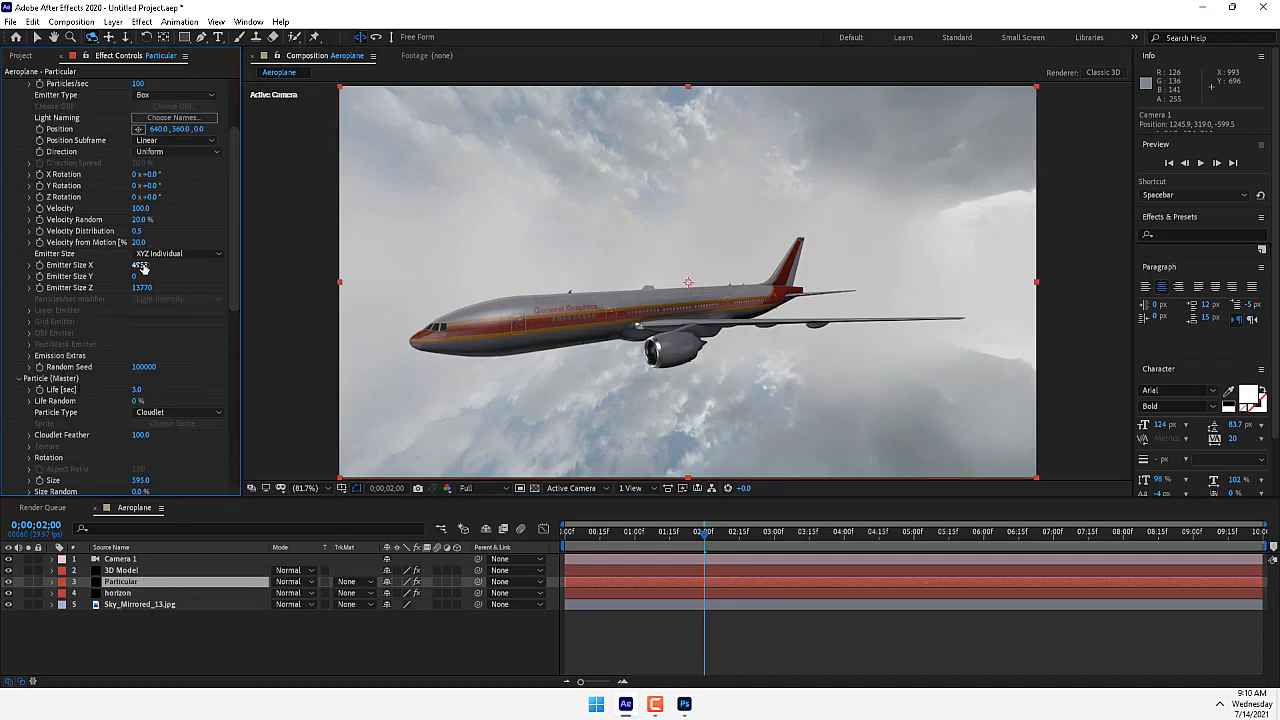
left_click_drag(236, 252, 238, 378)
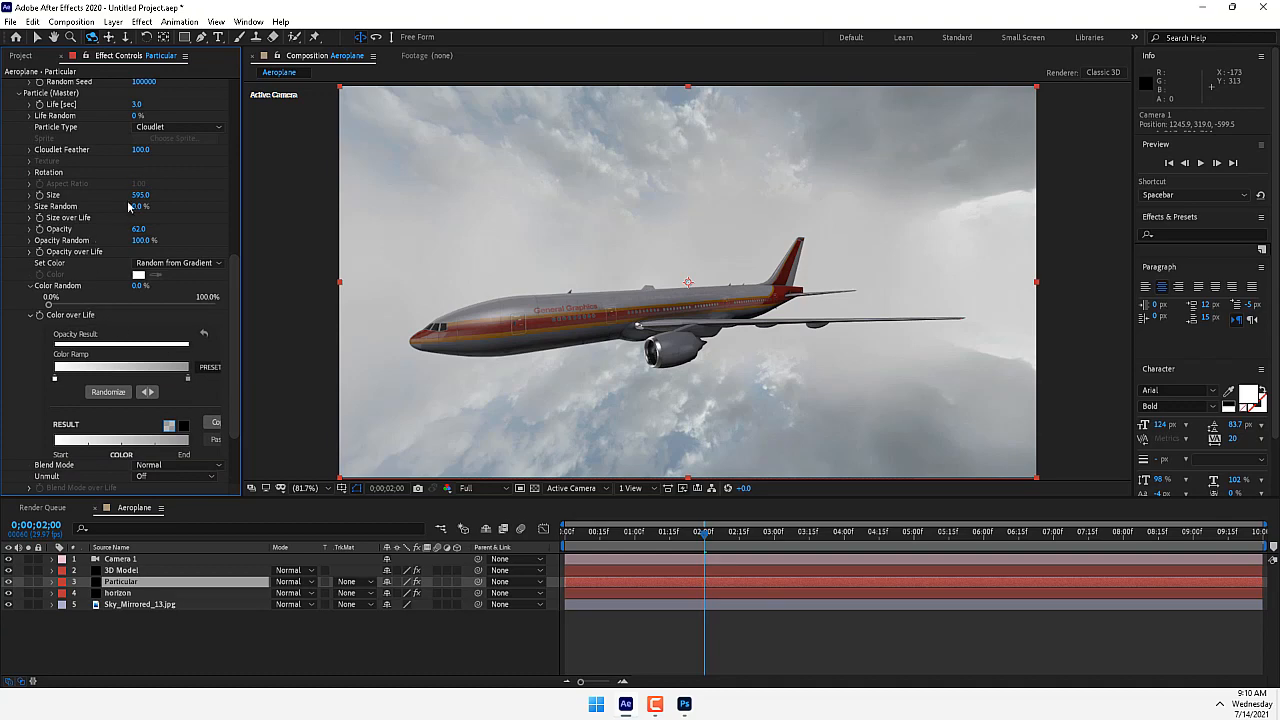
left_click_drag(139, 229, 138, 262)
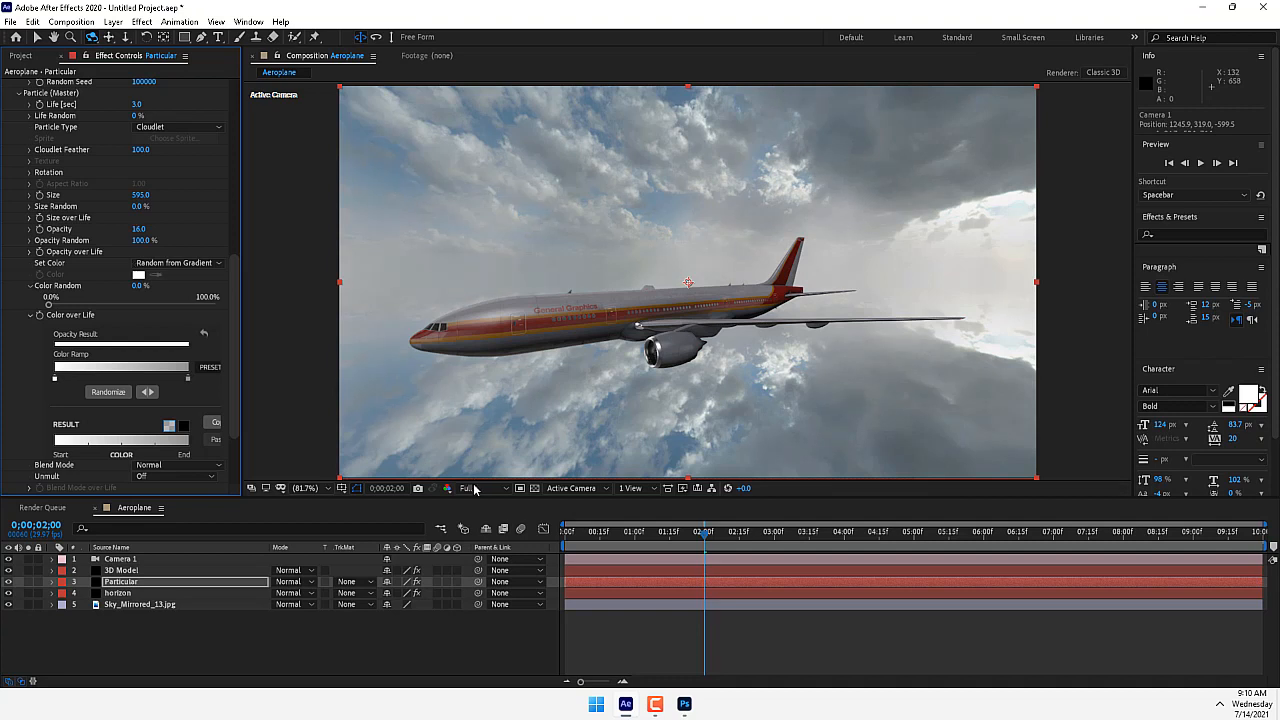
Step: Create a new black solid layer named Sun at the composition size
right_click(367, 640)
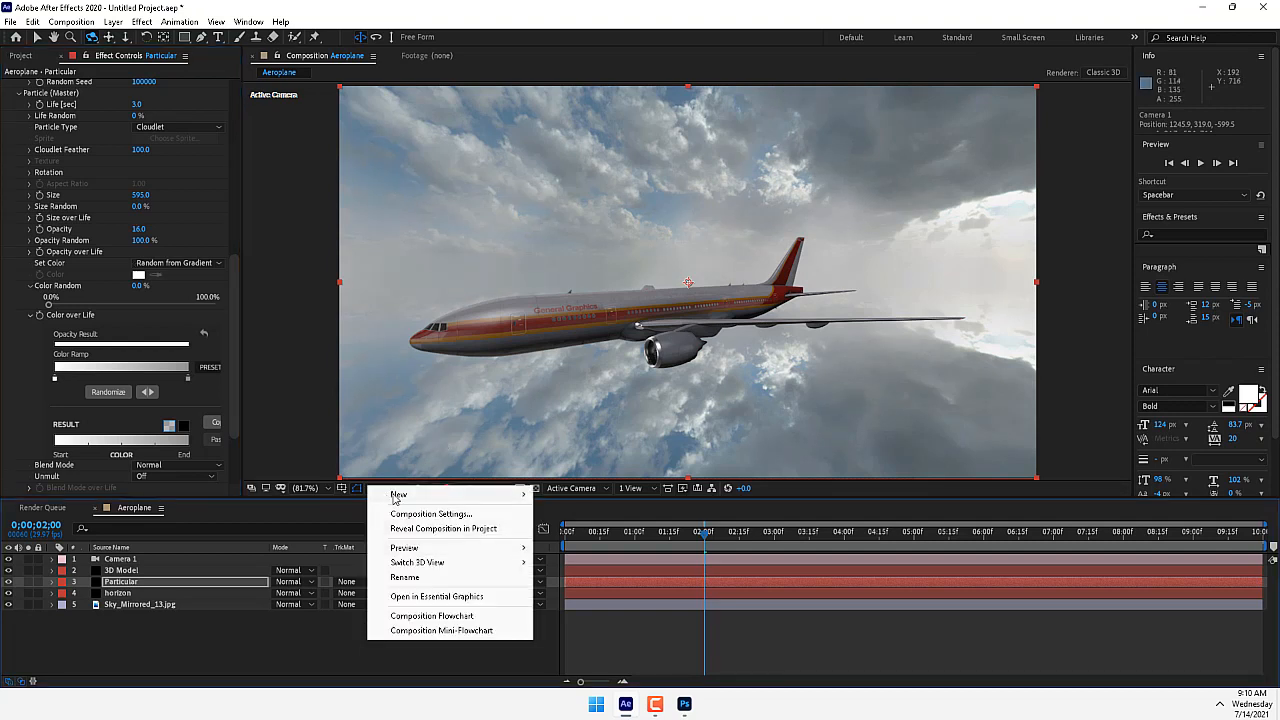
mouse_move(398, 496)
left_click(594, 529)
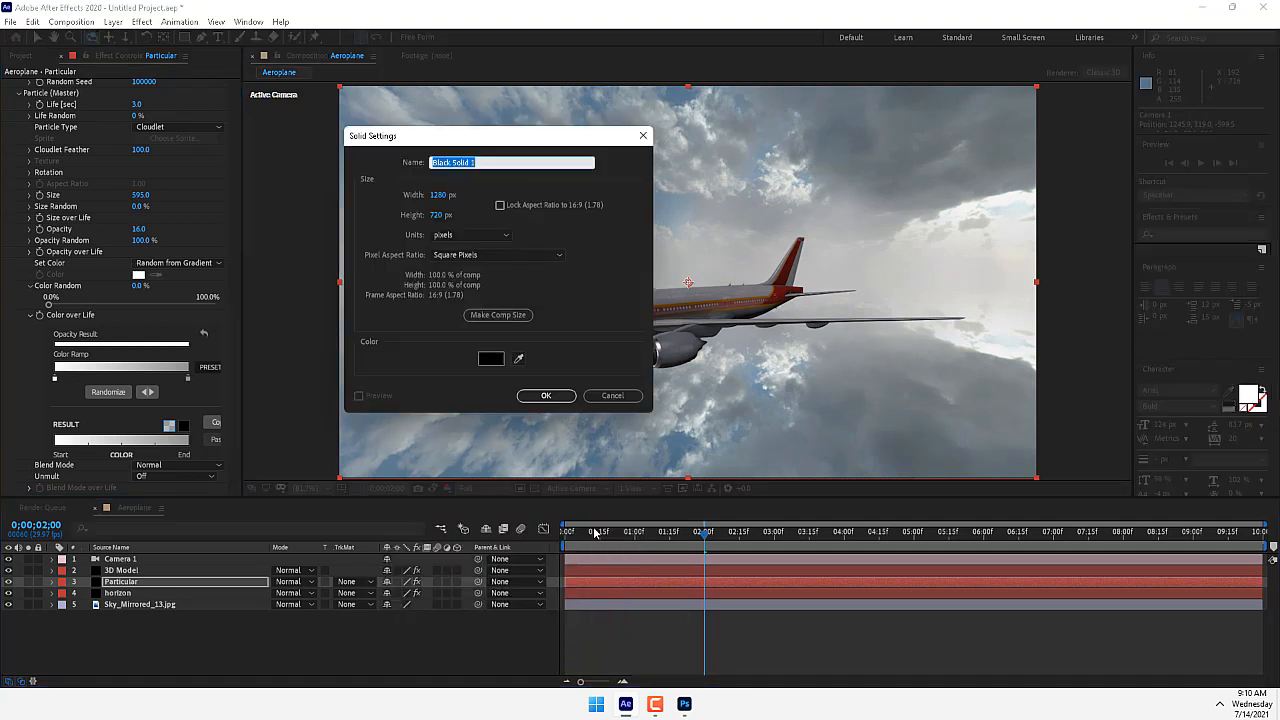
type("Sun")
key("Return")
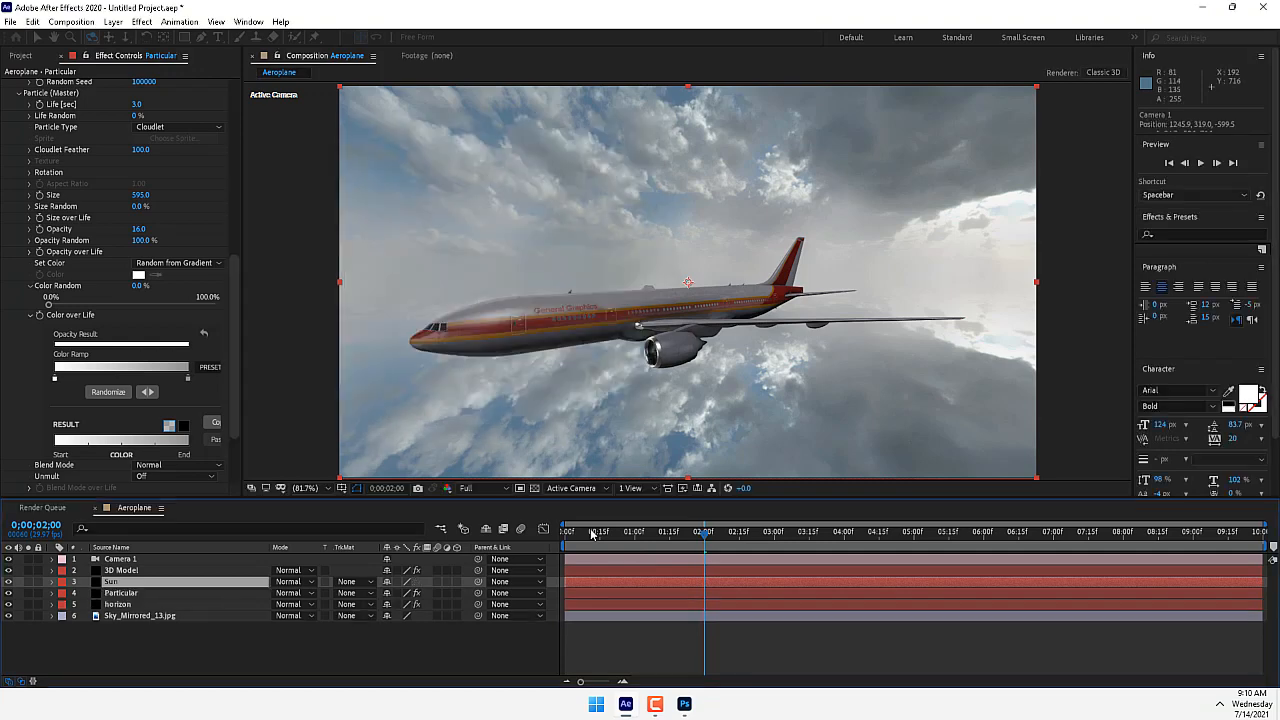
Step: Apply the RG VFX Knoll Light Factory effect to the Sun layer
left_click(143, 22)
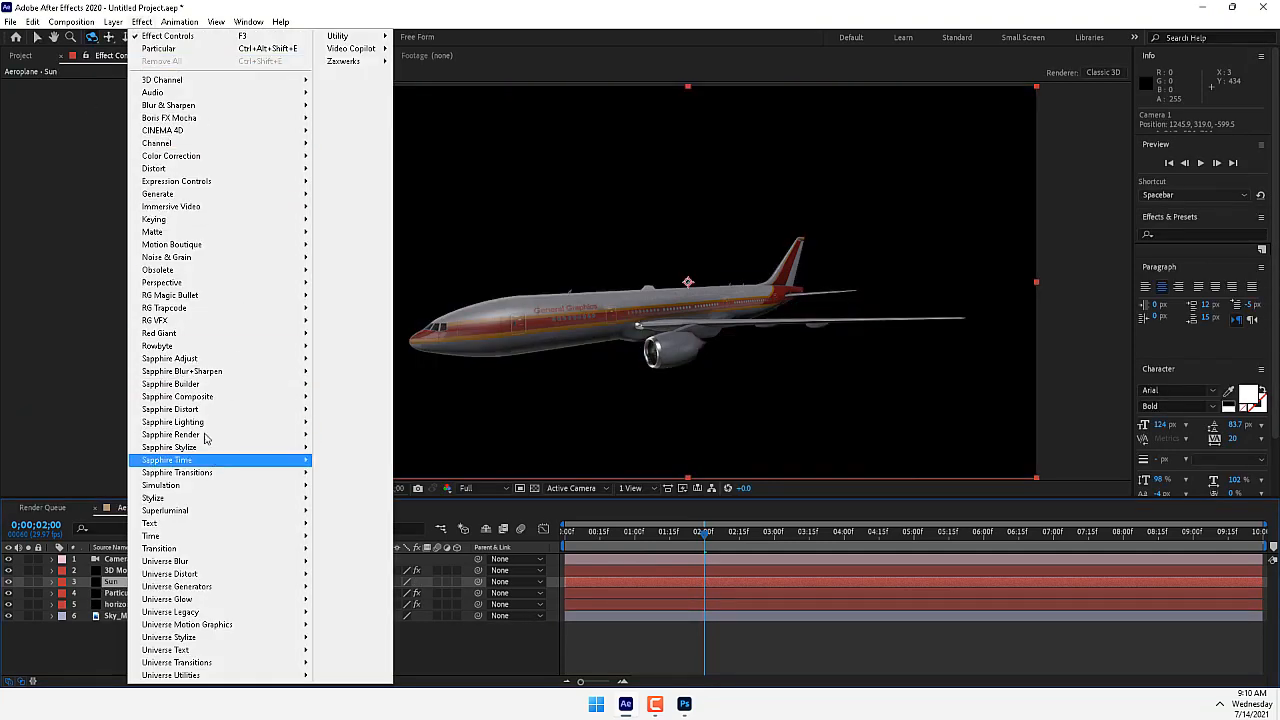
mouse_move(193, 325)
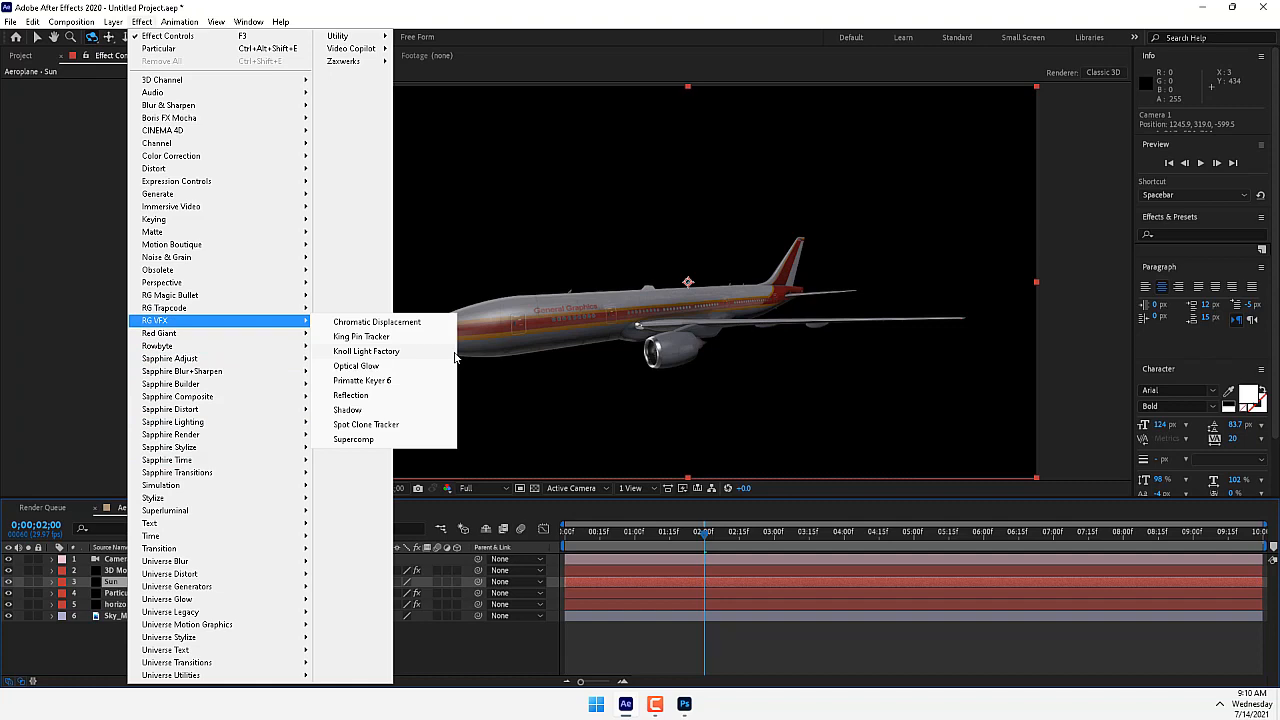
left_click(385, 355)
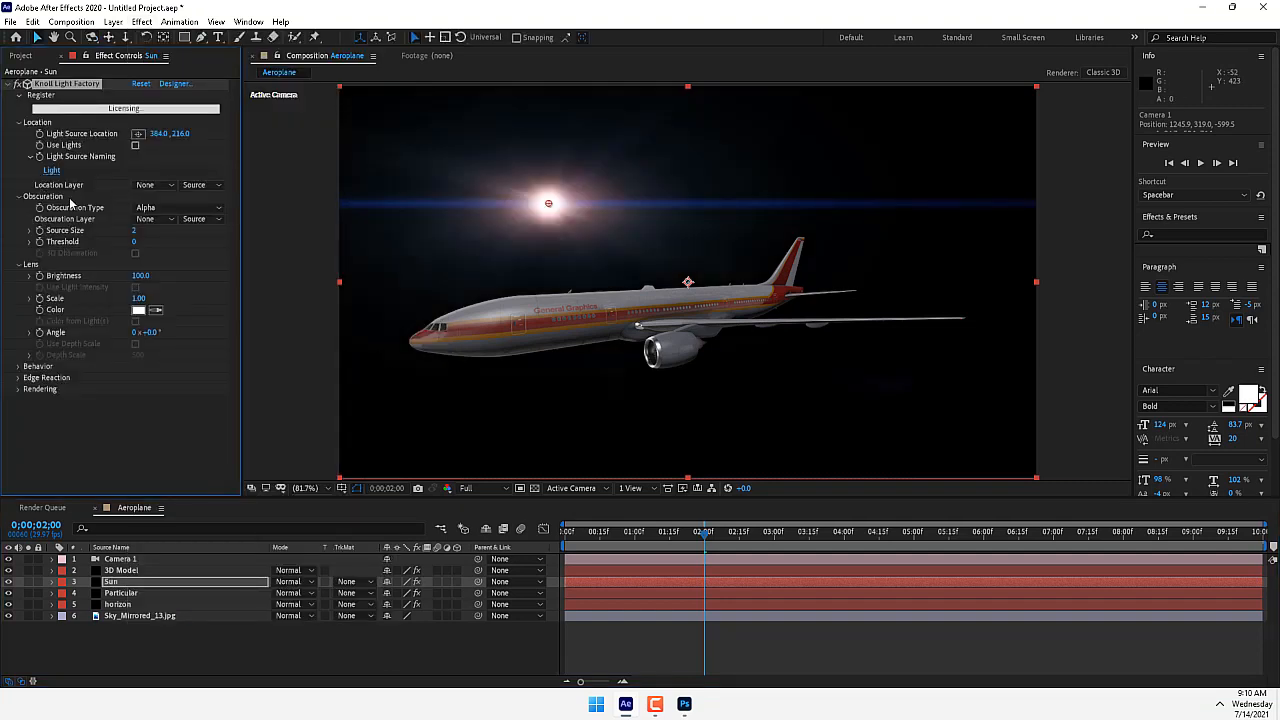
Step: Add the RG VFX Optical Glow effect to the Sun layer
left_click(142, 22)
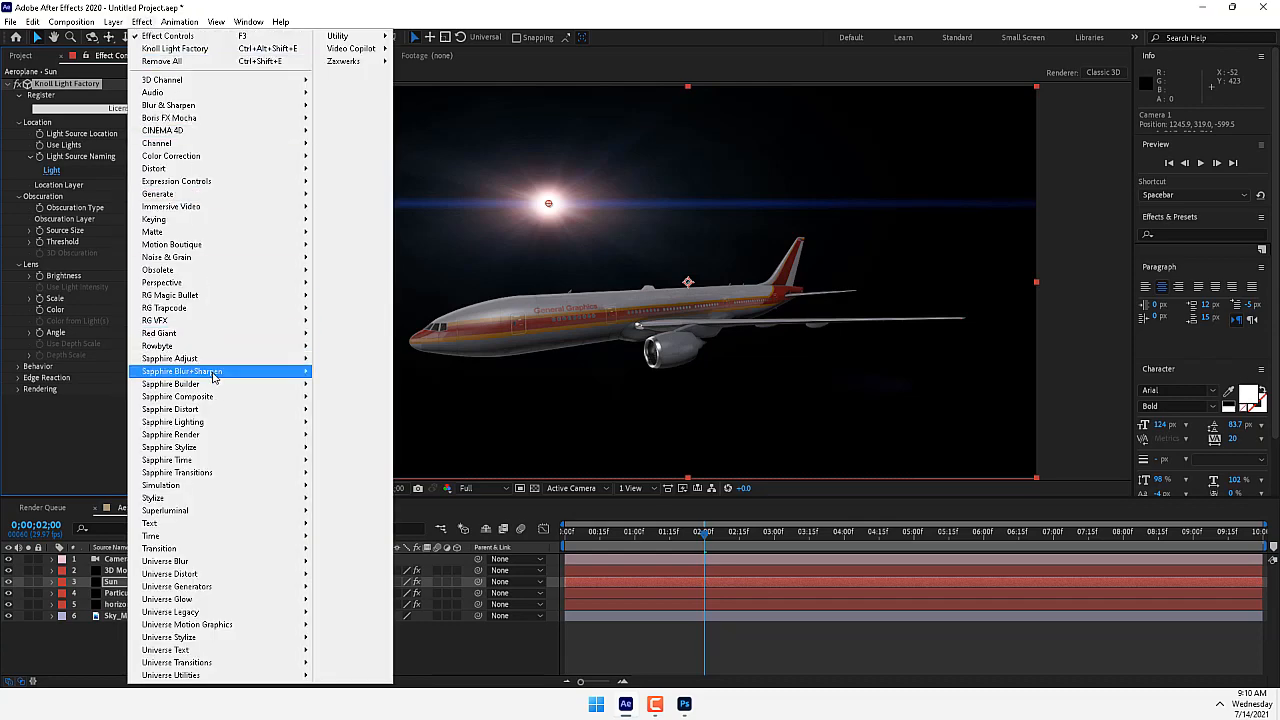
mouse_move(210, 350)
mouse_move(215, 325)
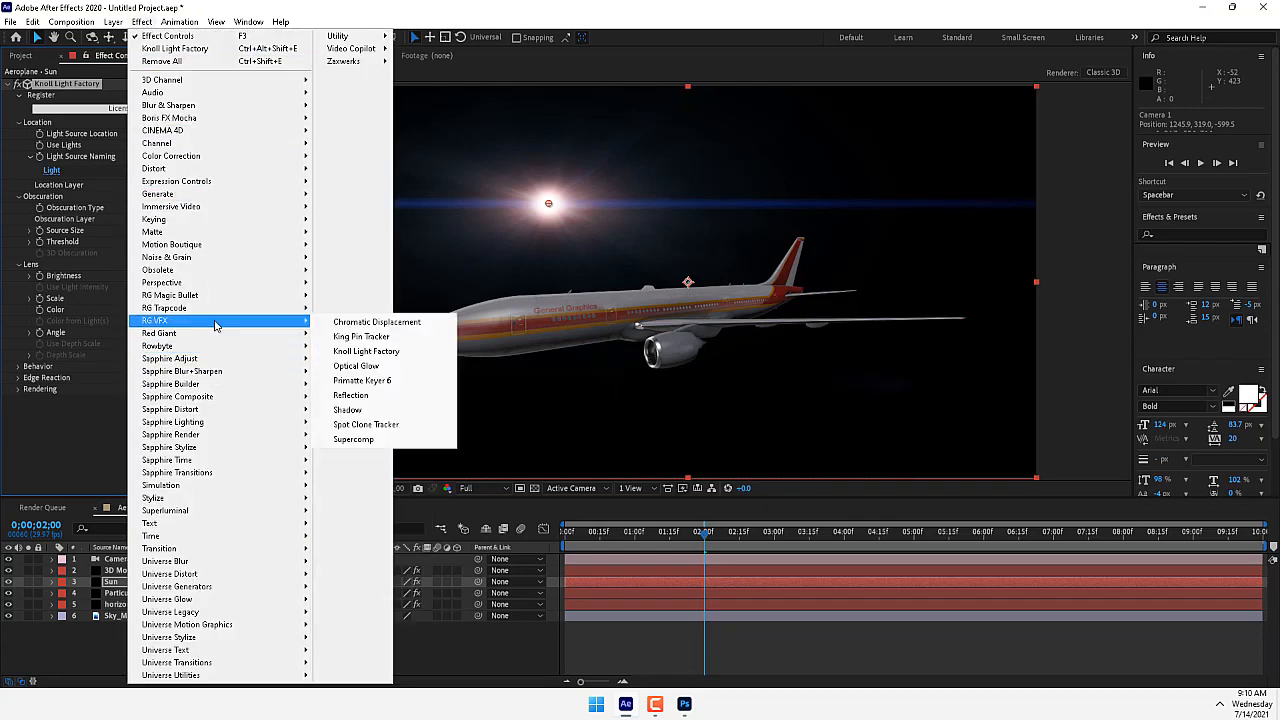
left_click(380, 366)
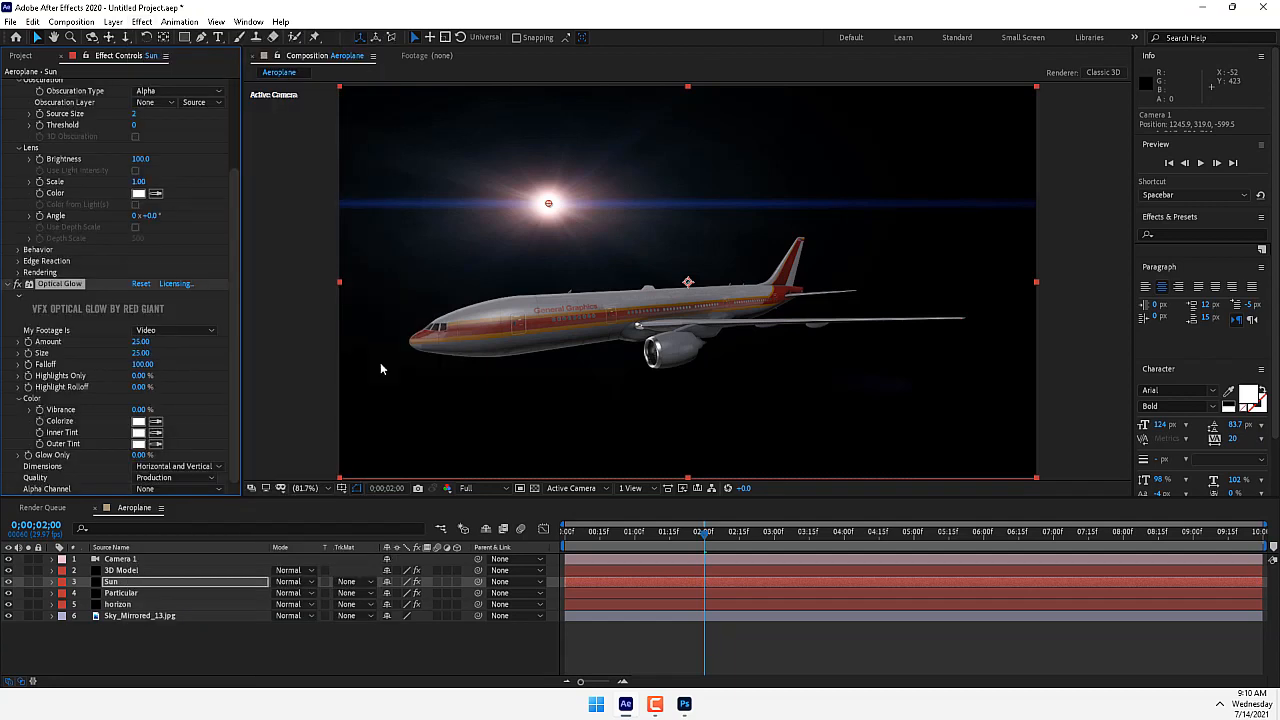
Step: Set the Optical Glow's Colorize colour to orange and its Inner Tint to yellow-orange FFAE00
left_click(138, 423)
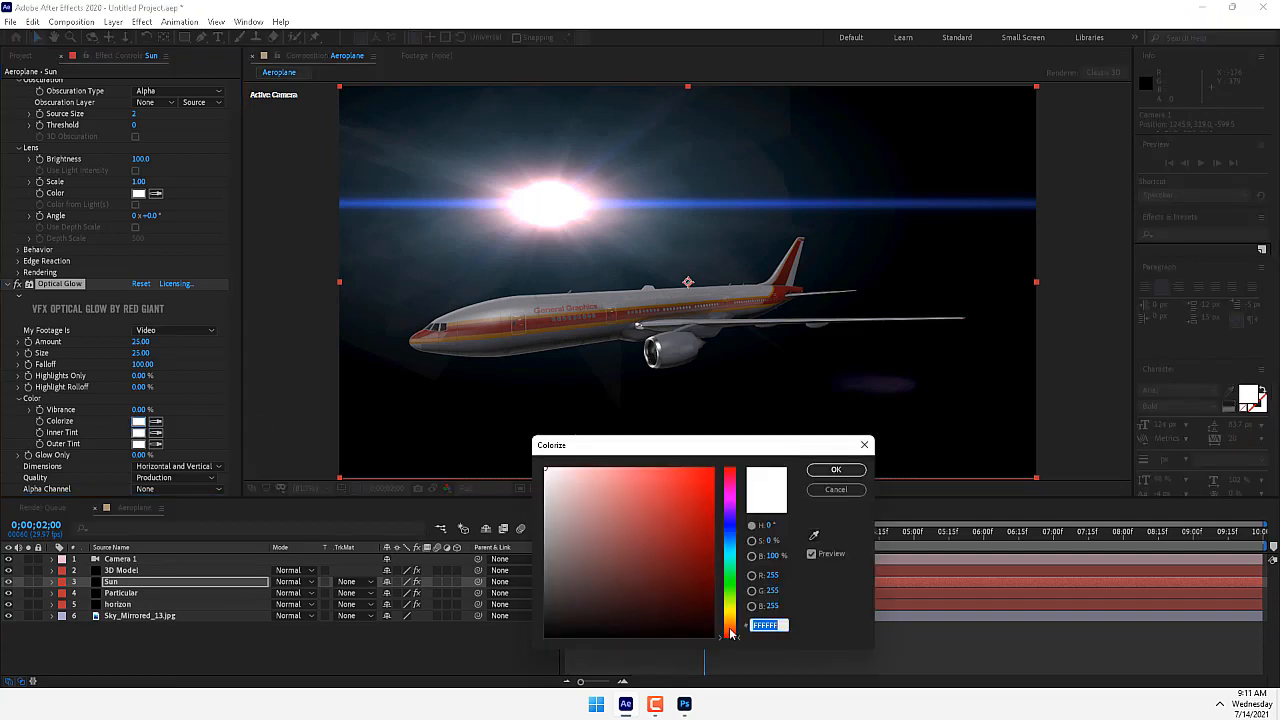
left_click_drag(731, 633, 721, 620)
left_click(837, 470)
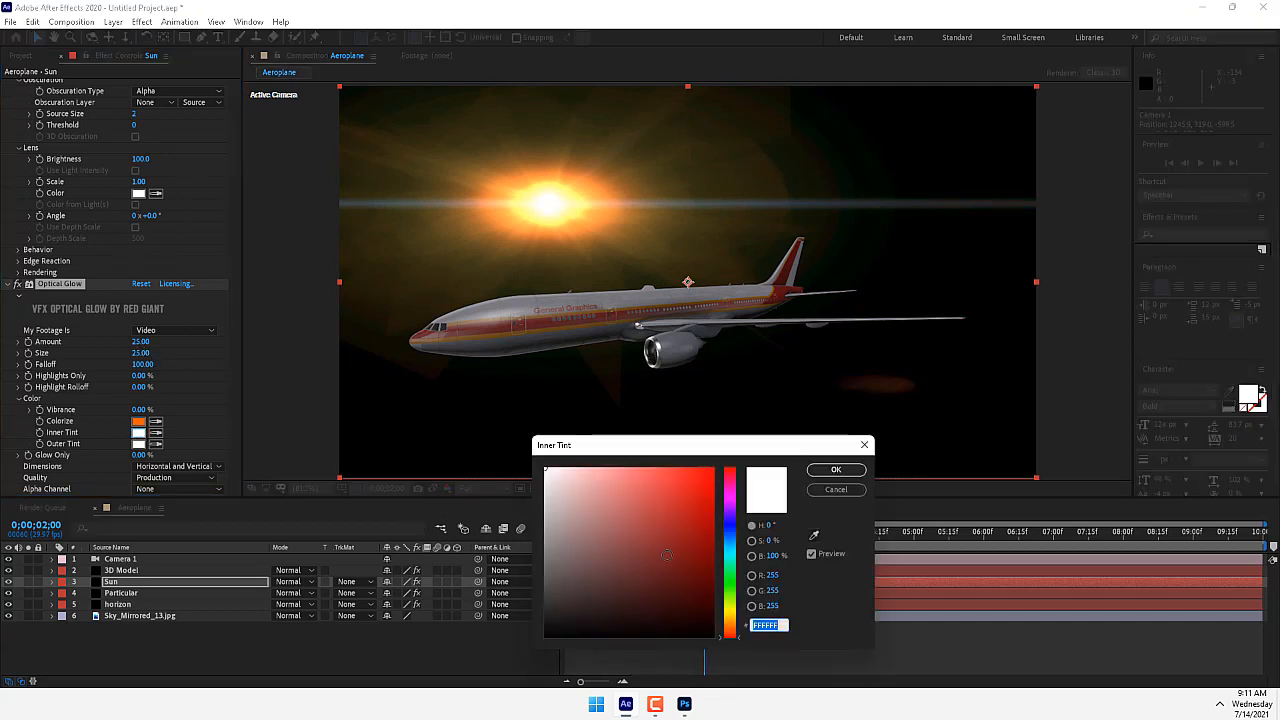
left_click_drag(735, 624, 731, 609)
left_click(713, 467)
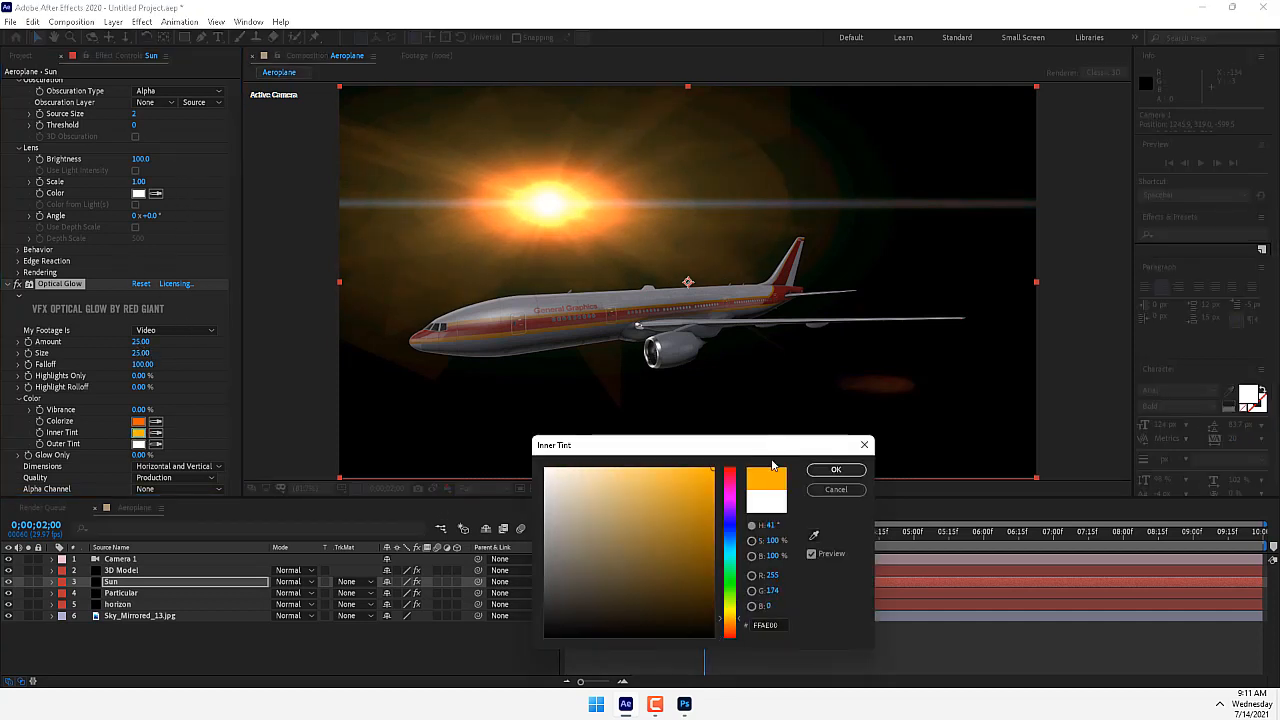
left_click(836, 469)
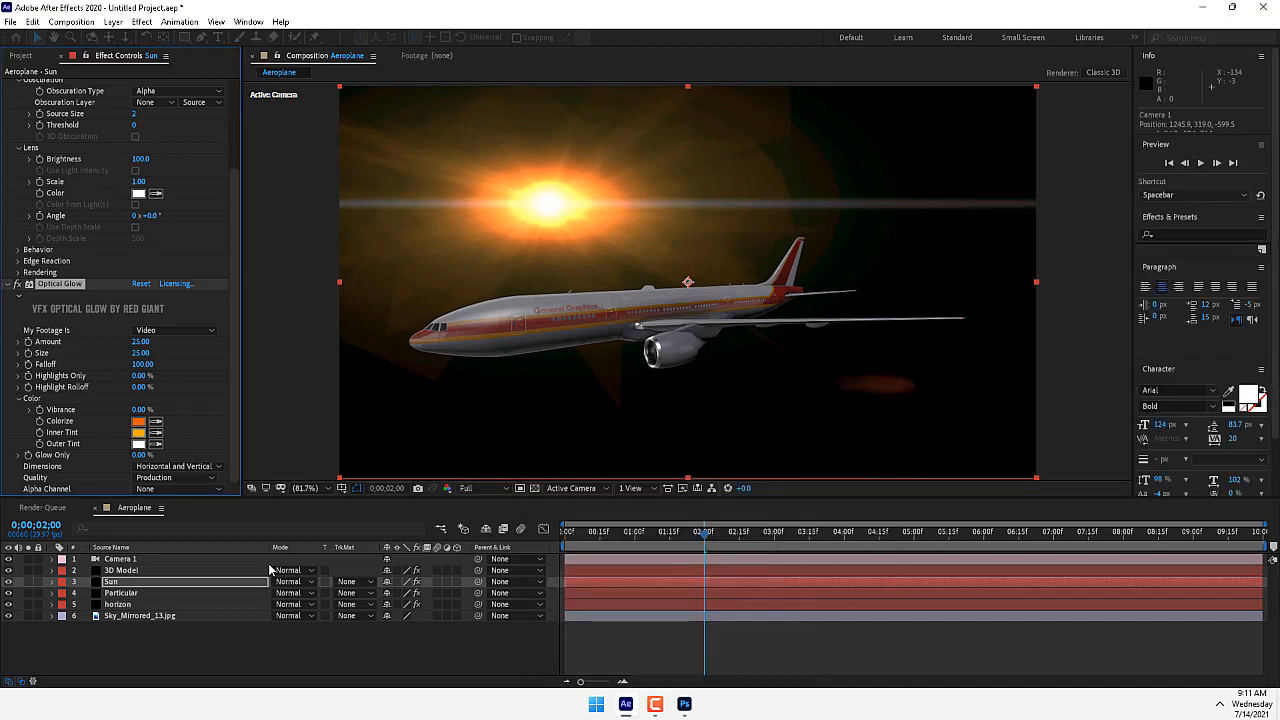
Step: Set the Sun layer's blending mode to Add and move the layer above 3D Model
left_click(296, 578)
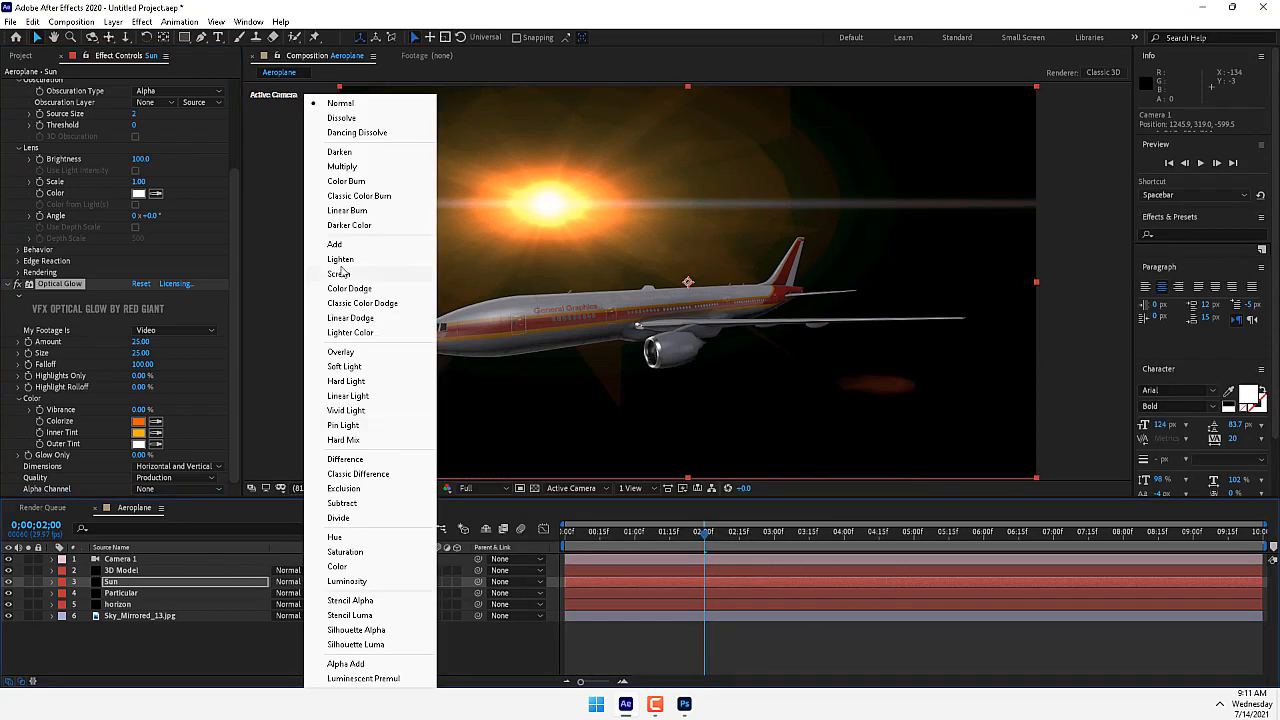
left_click(336, 244)
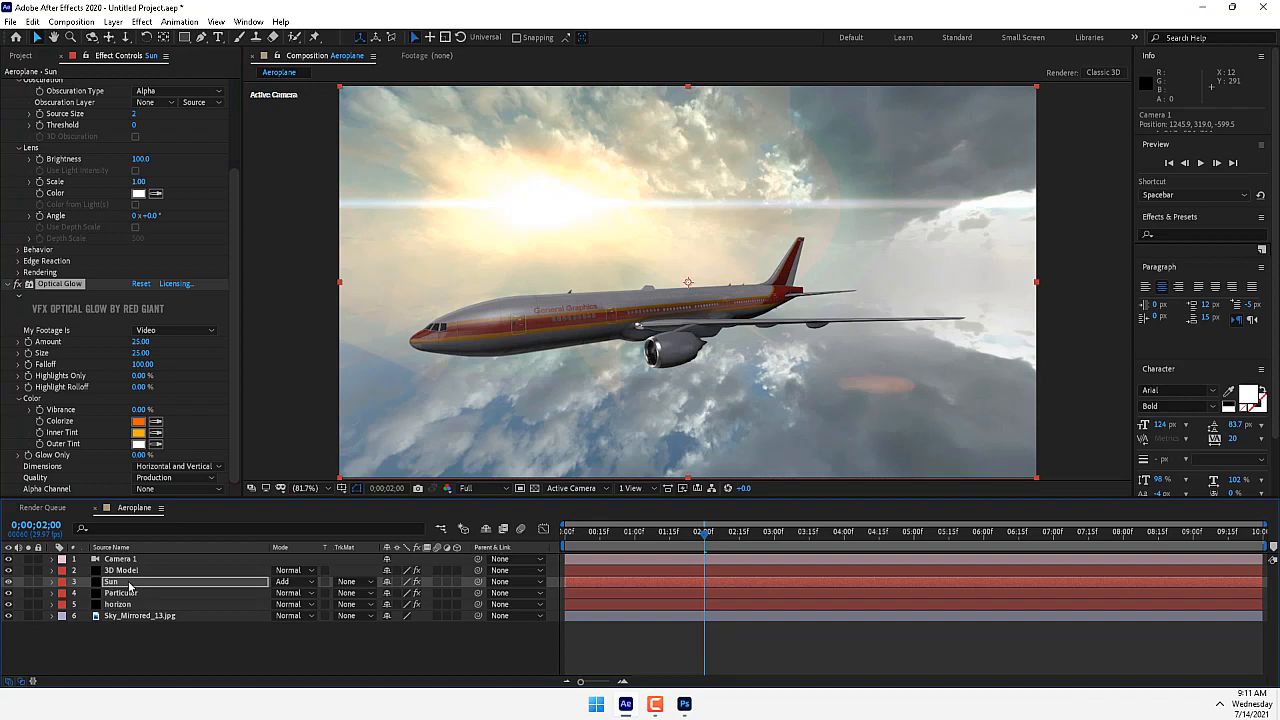
left_click_drag(128, 583, 131, 567)
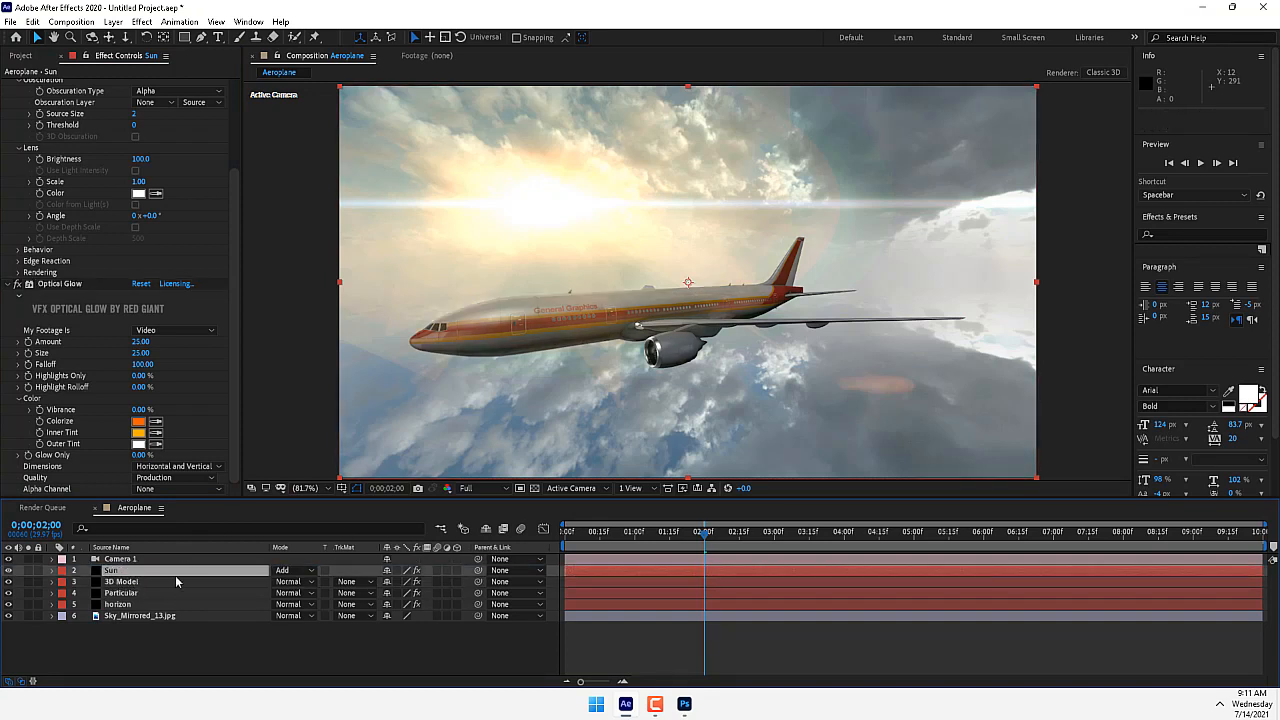
Step: Move the Knoll light source just beyond the frame's upper right edge, at about 1332, 84
scroll(70, 130, "up", 3)
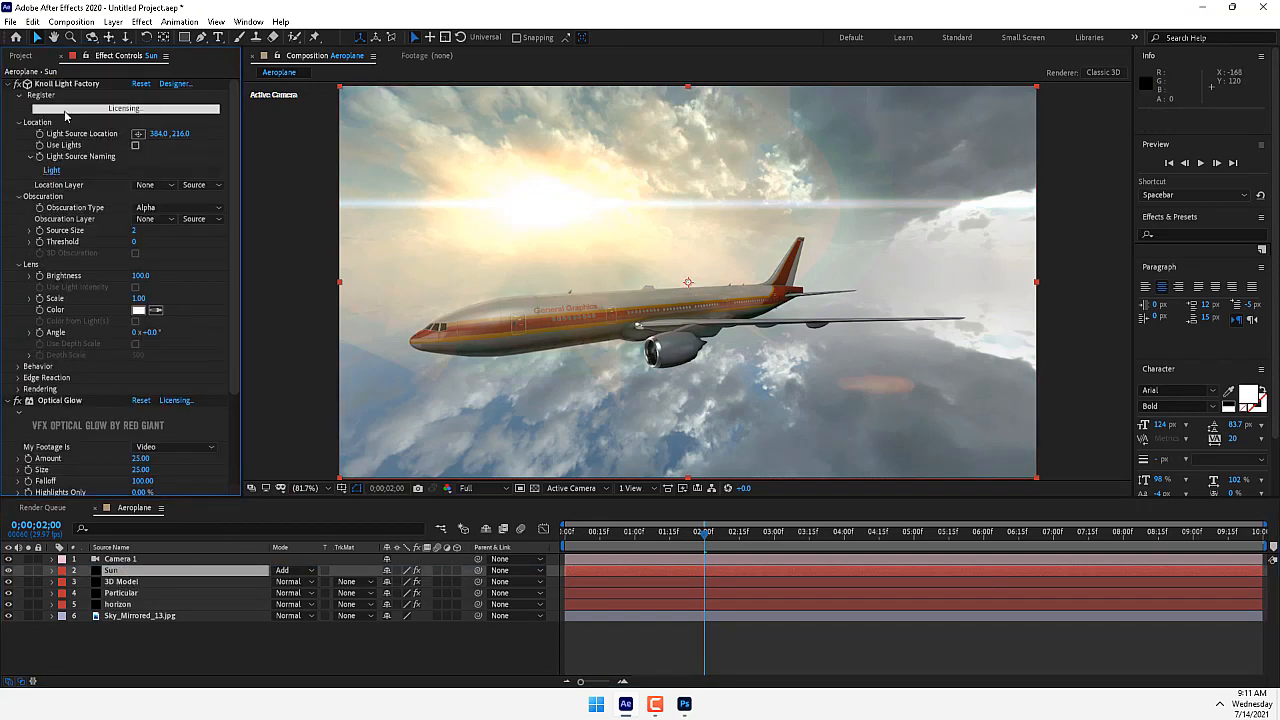
left_click(56, 84)
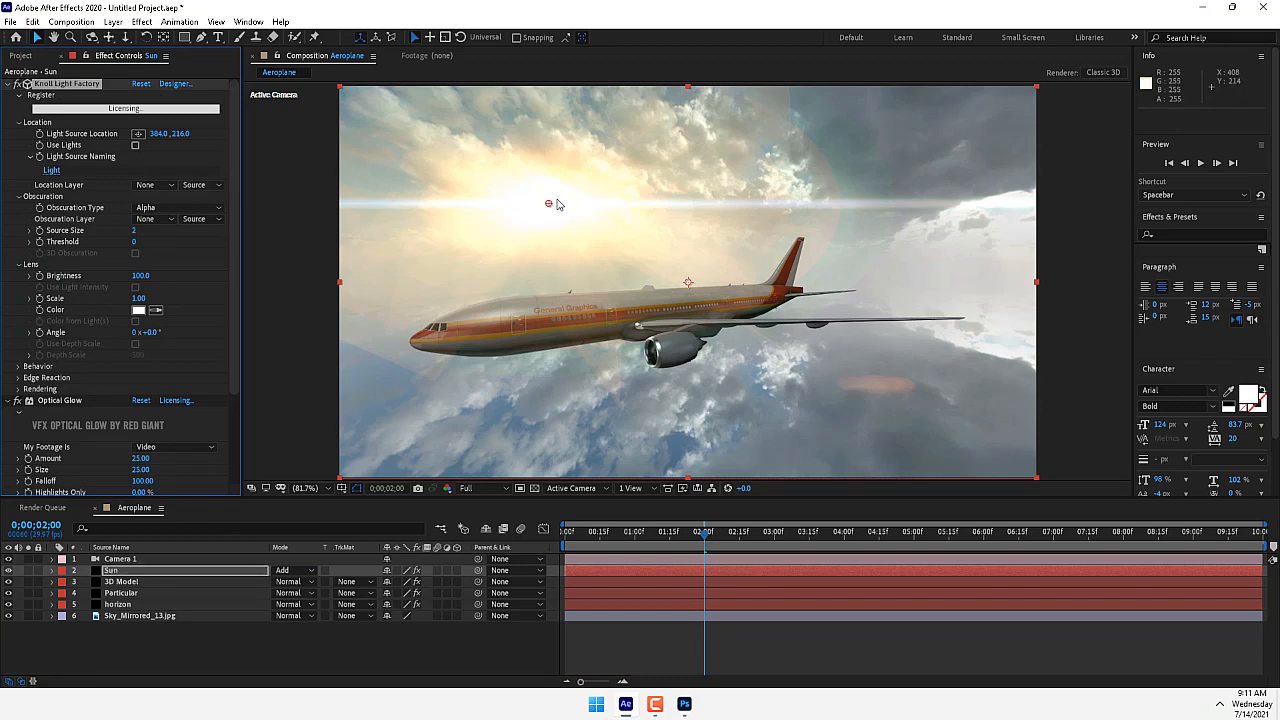
left_click_drag(549, 206, 1064, 124)
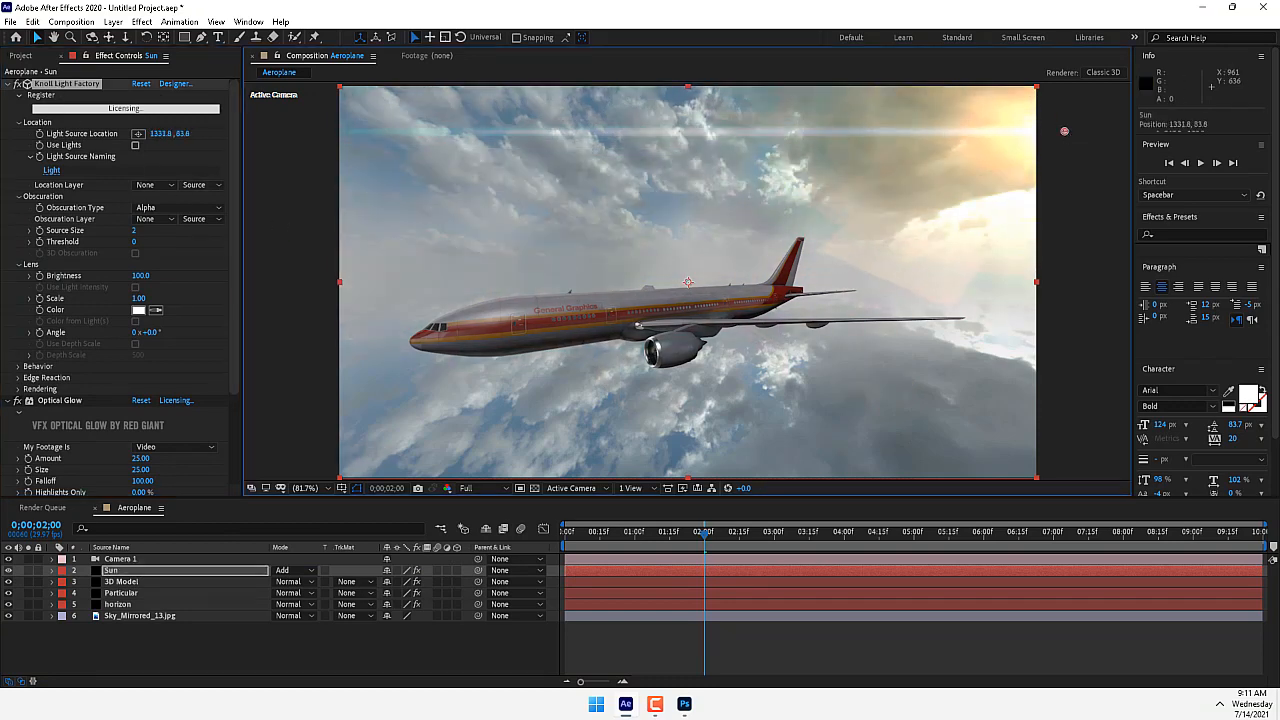
left_click(235, 284)
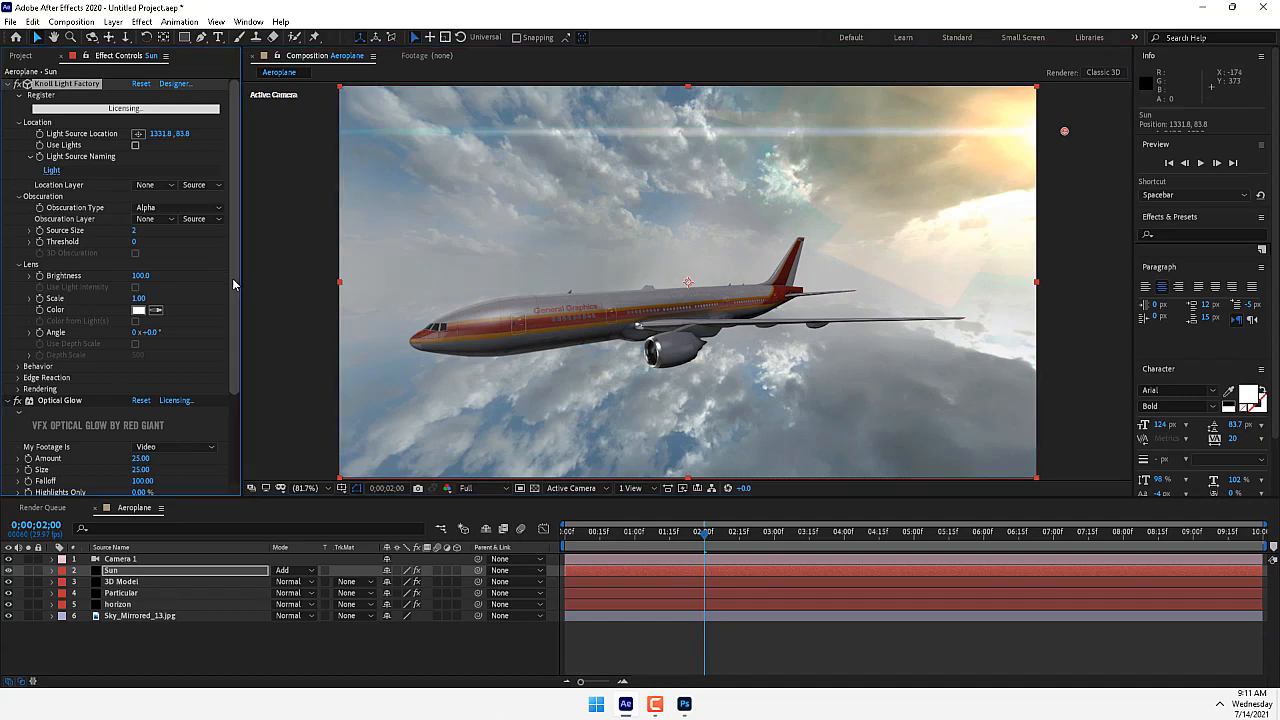
Step: Set Add Lighting to 360 in the Element render settings of the 3D Model layer
left_click(118, 582)
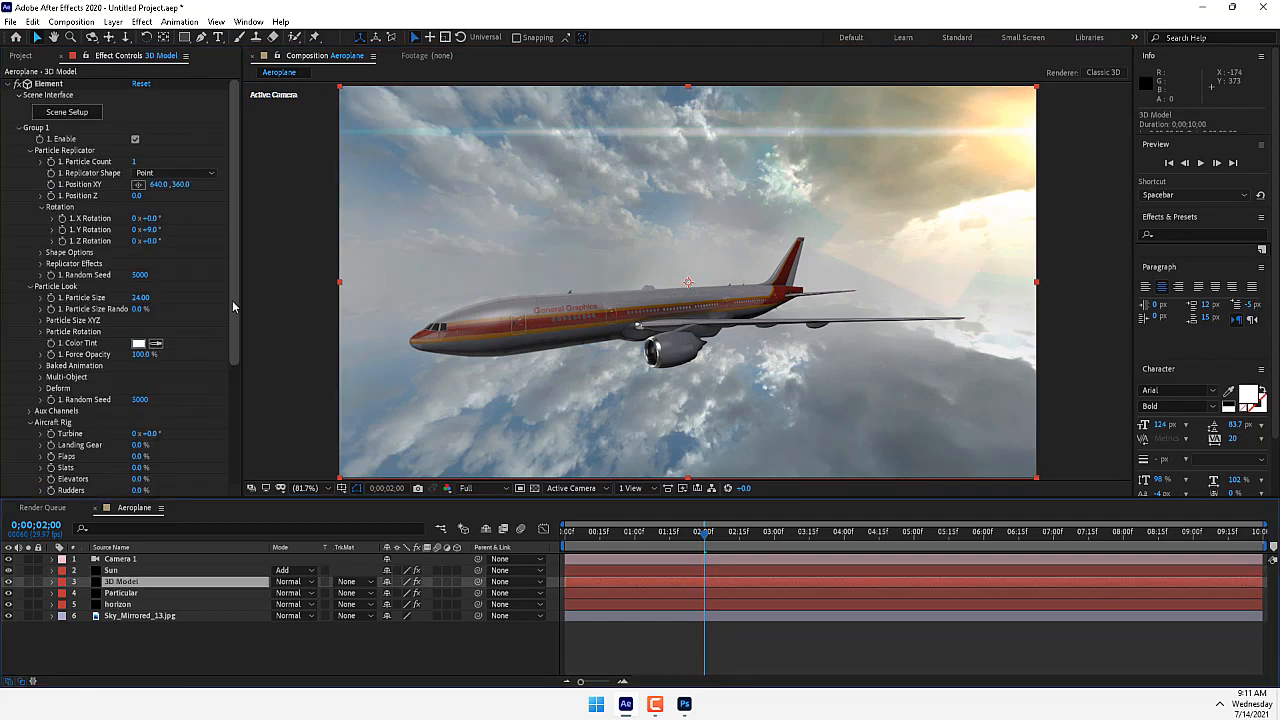
left_click_drag(235, 310, 240, 487)
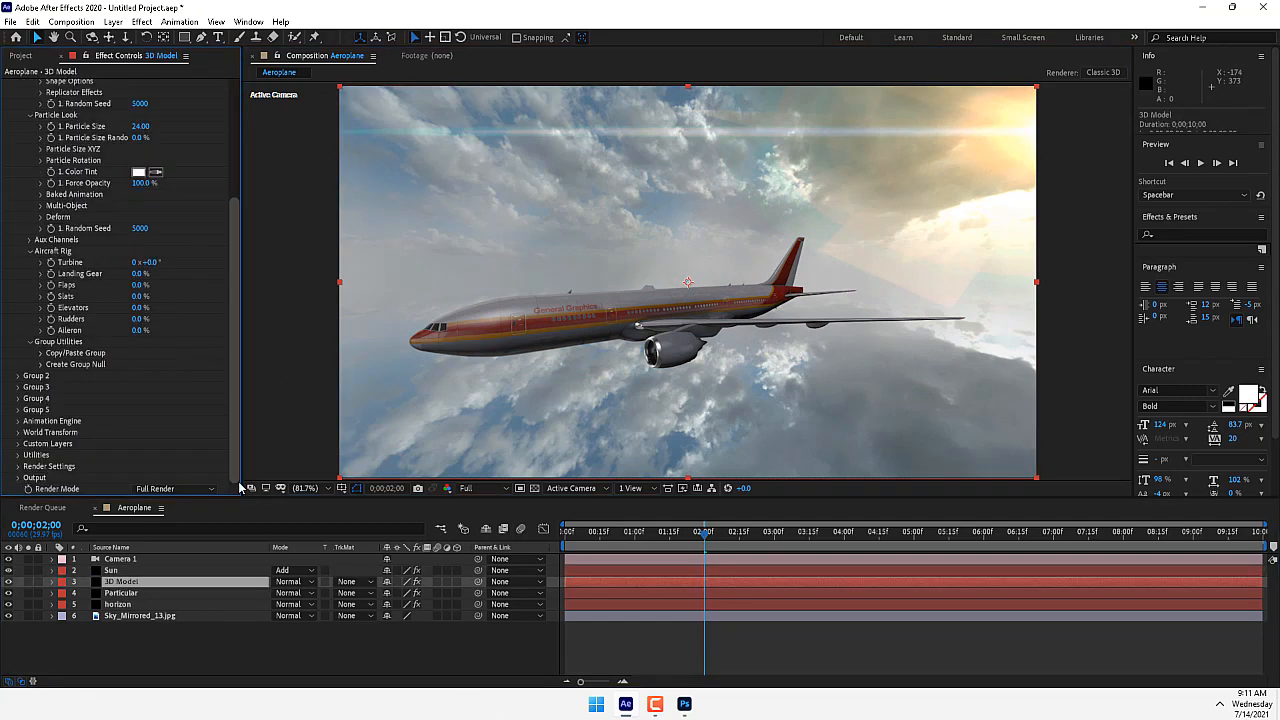
left_click(18, 467)
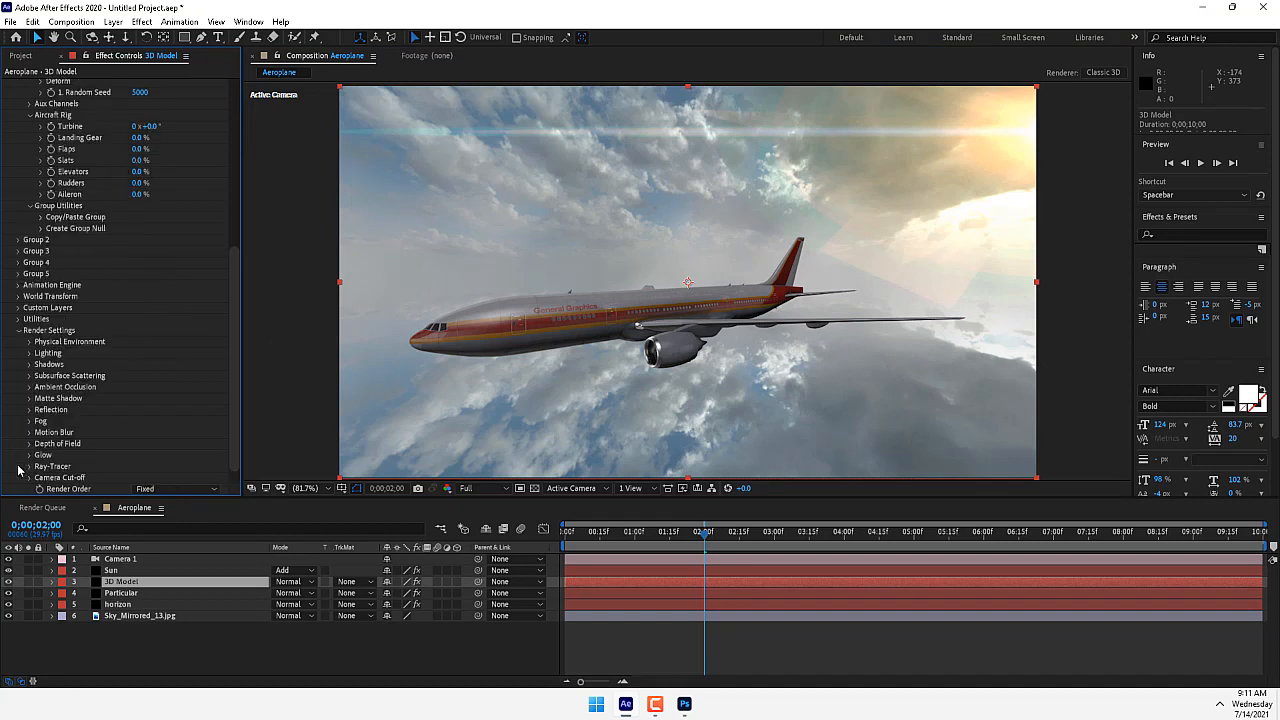
left_click(28, 356)
left_click(156, 389)
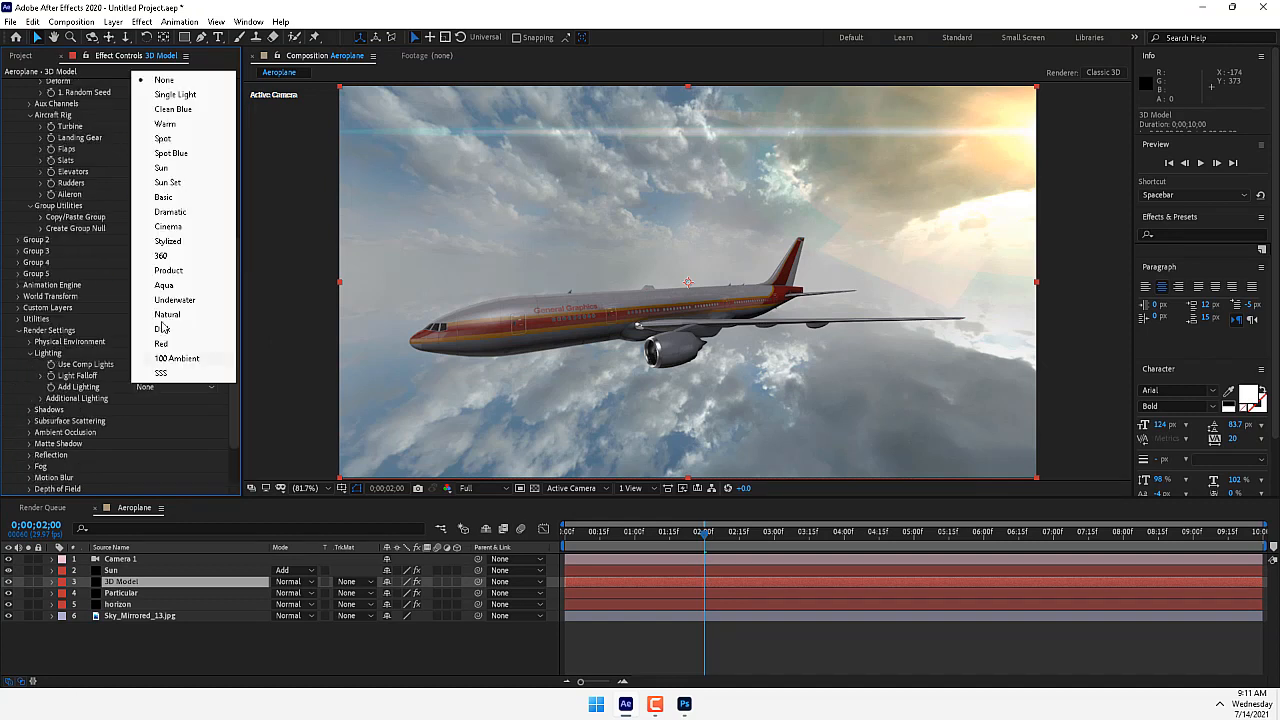
left_click(168, 257)
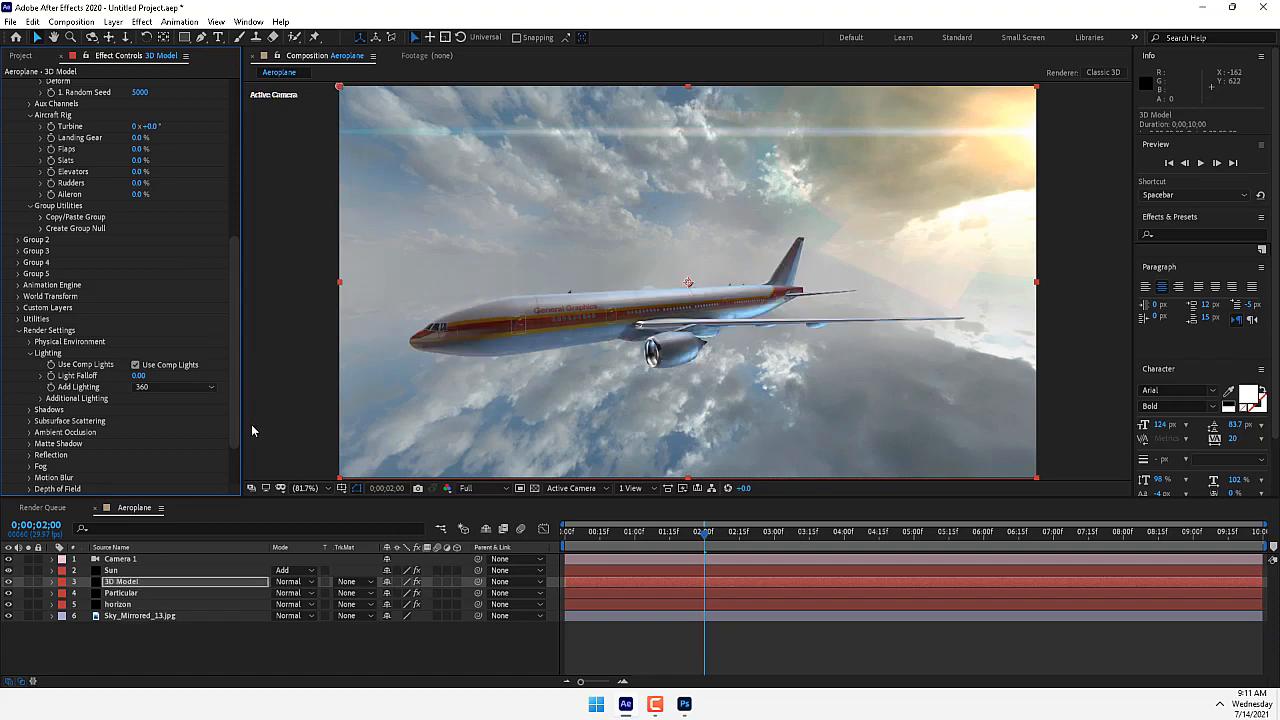
Step: In the 3D Model's Element scene setup, try Basic_2K_15.jpg and Basic_2K_06.jpg as the environment texture
scroll(238, 380, "up", 3)
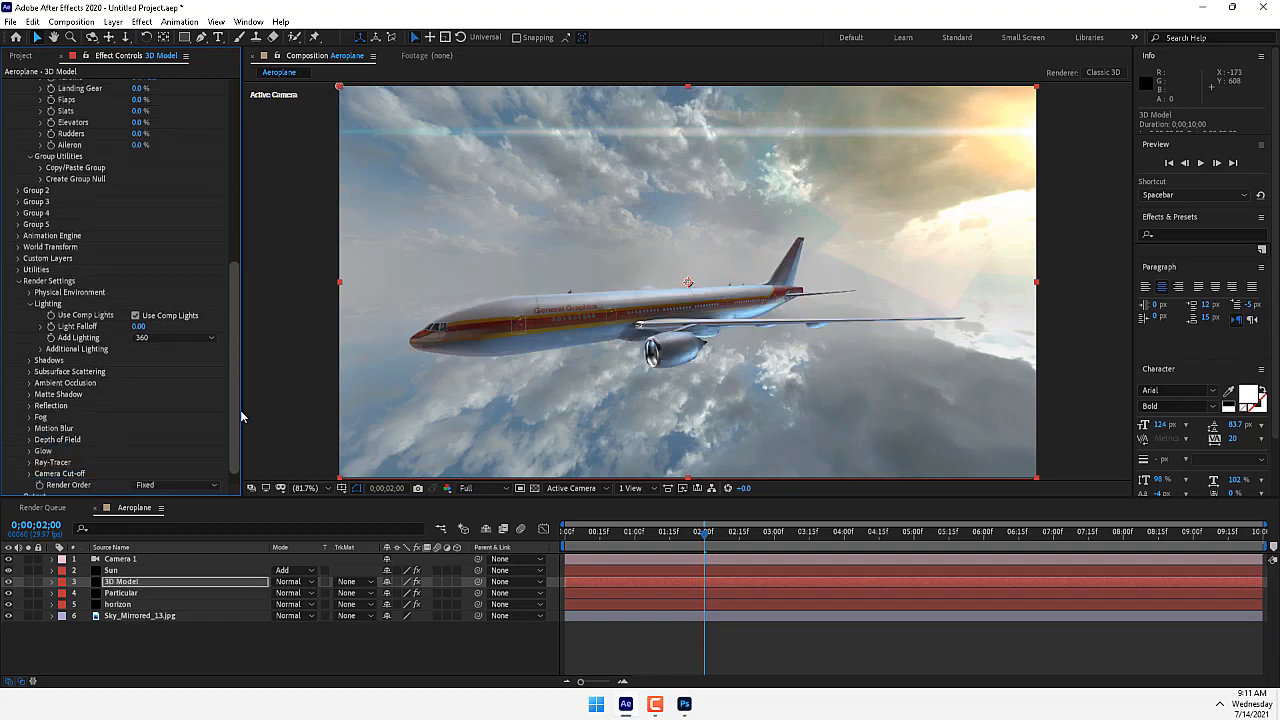
scroll(217, 203, "up", 10)
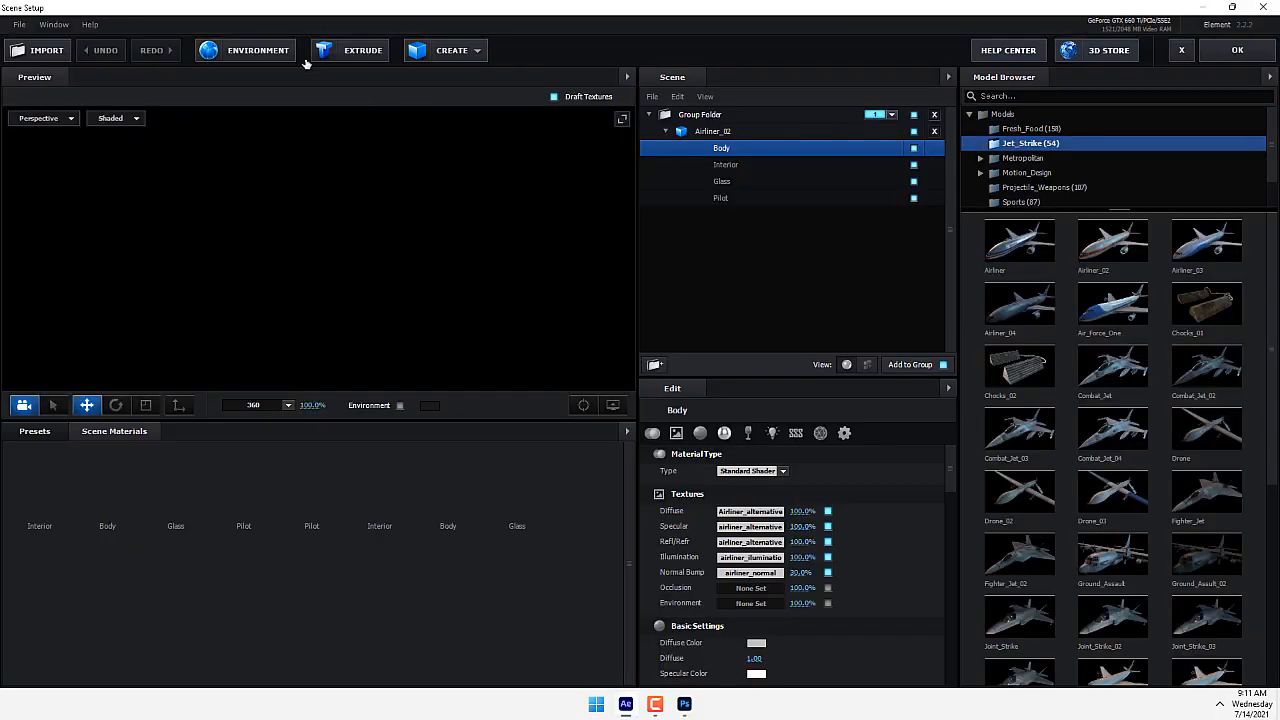
left_click(240, 55)
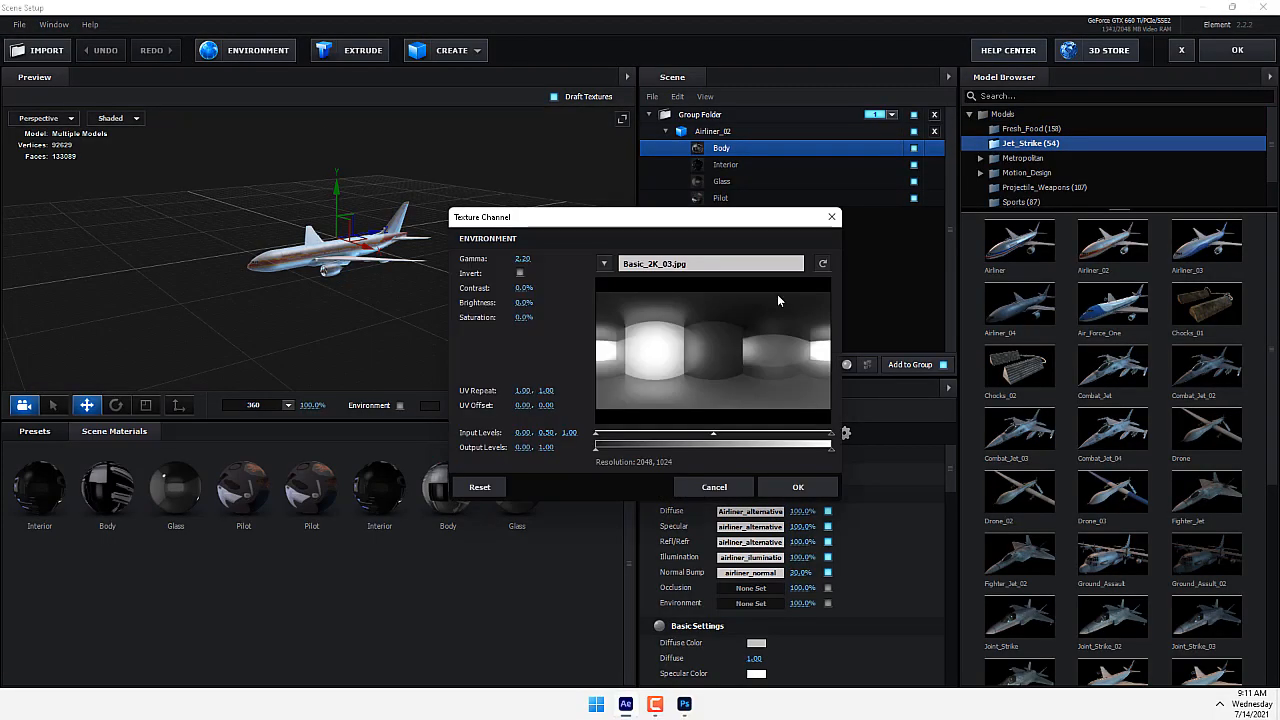
left_click(747, 265)
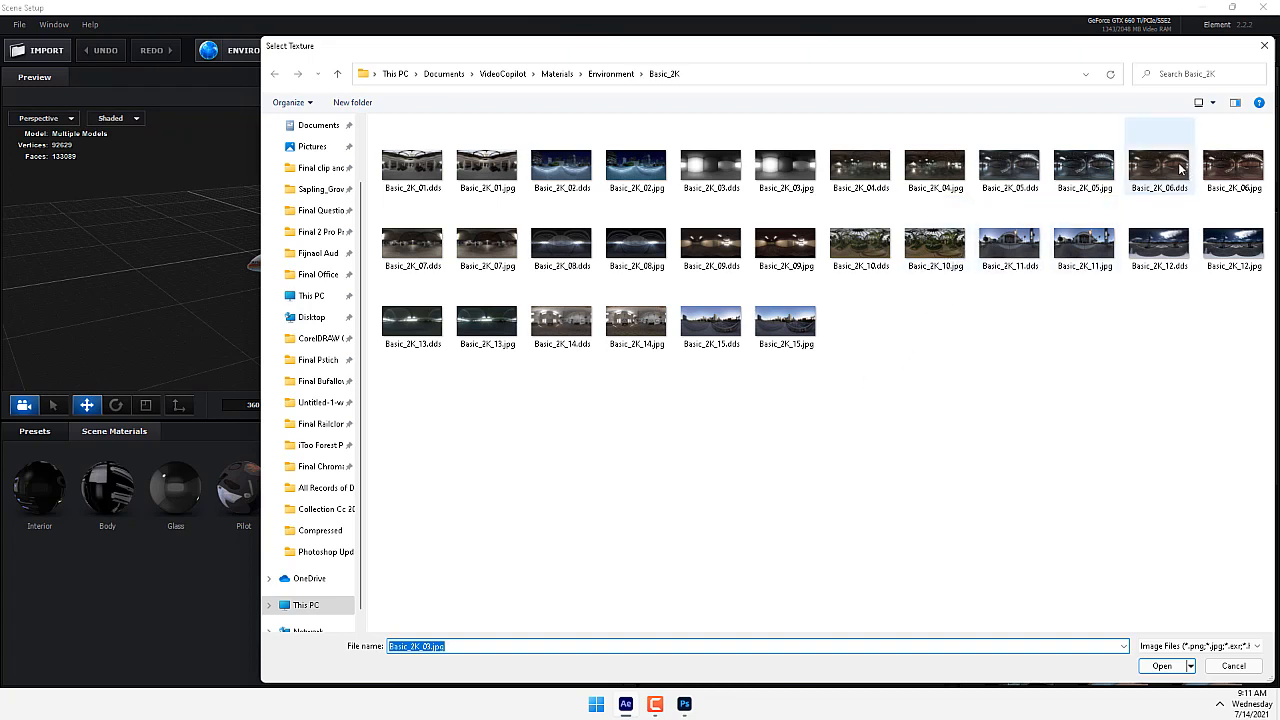
double_click(785, 322)
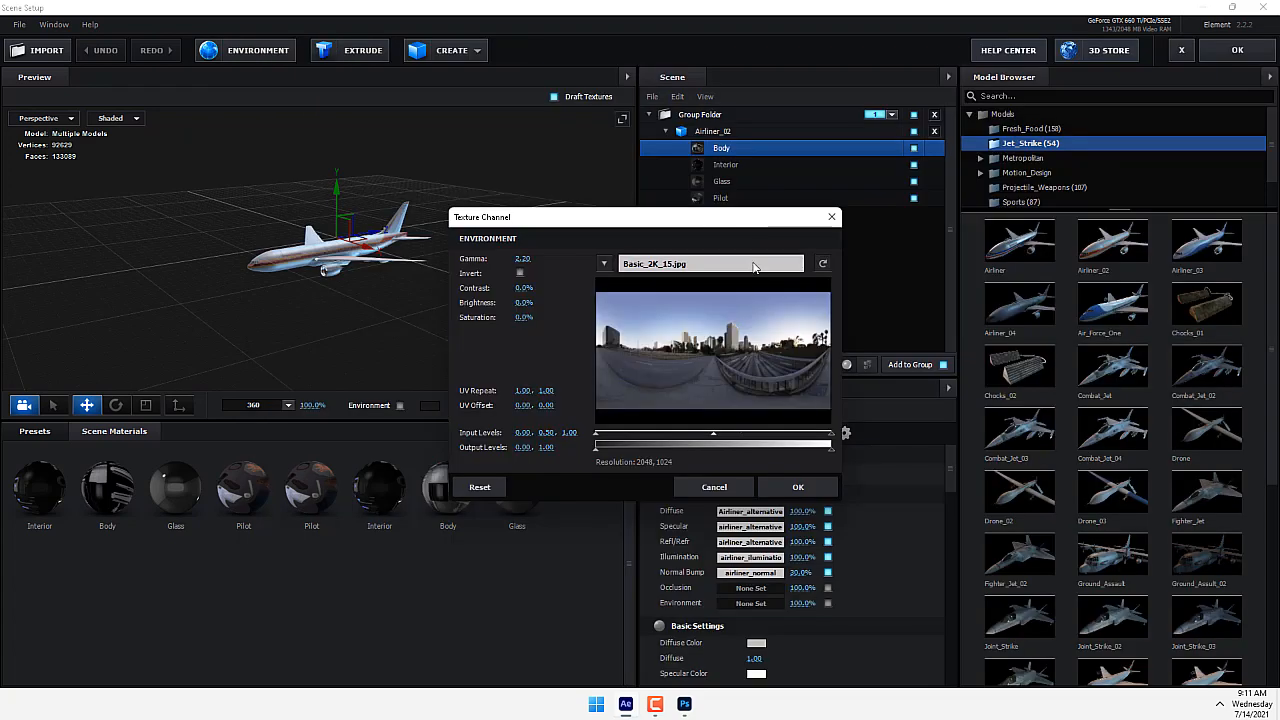
left_click(754, 267)
left_click(1234, 156)
double_click(1234, 156)
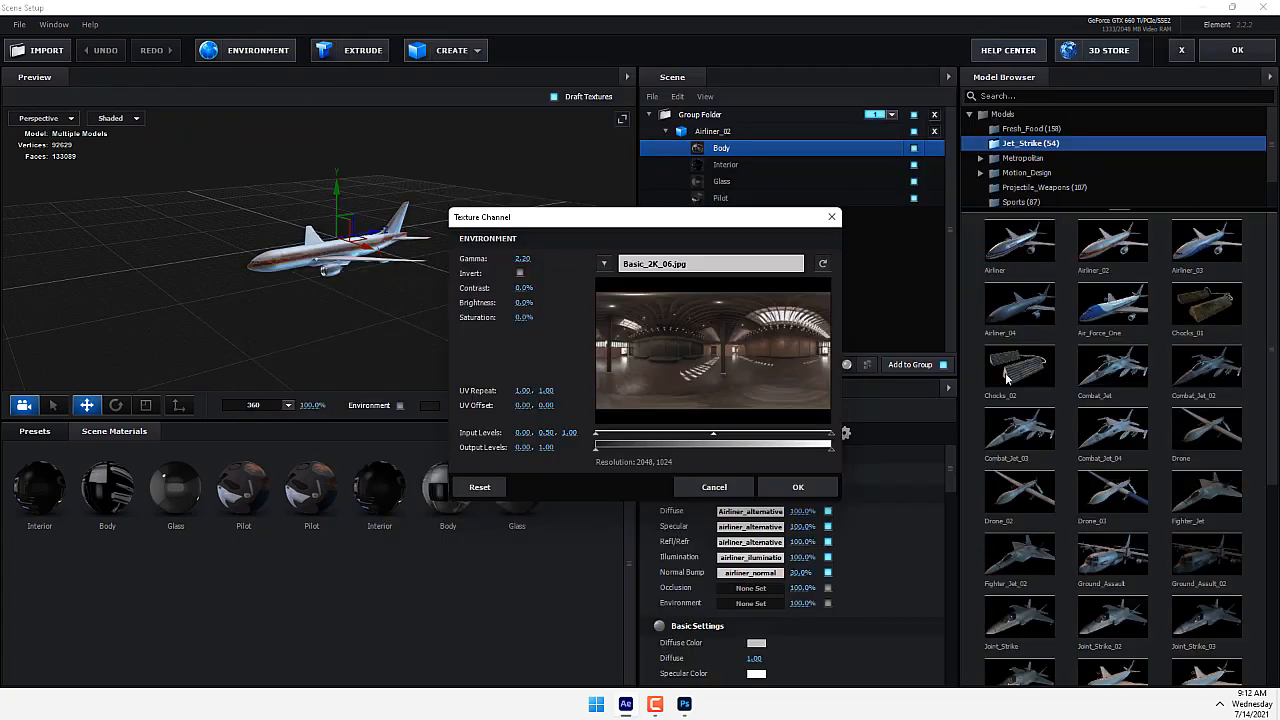
Step: Replace the Element scene's environment texture with Basic_2K_11.dds and apply the scene setup
left_click(731, 266)
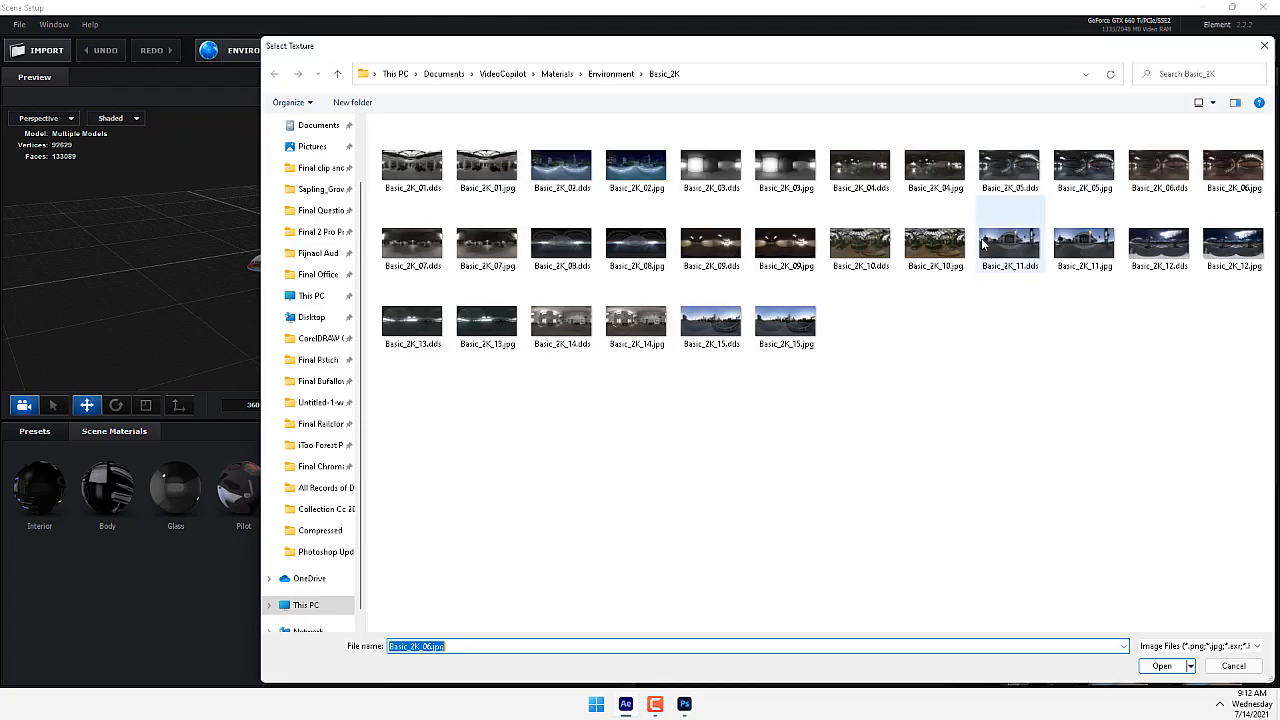
left_click(935, 243)
double_click(1013, 247)
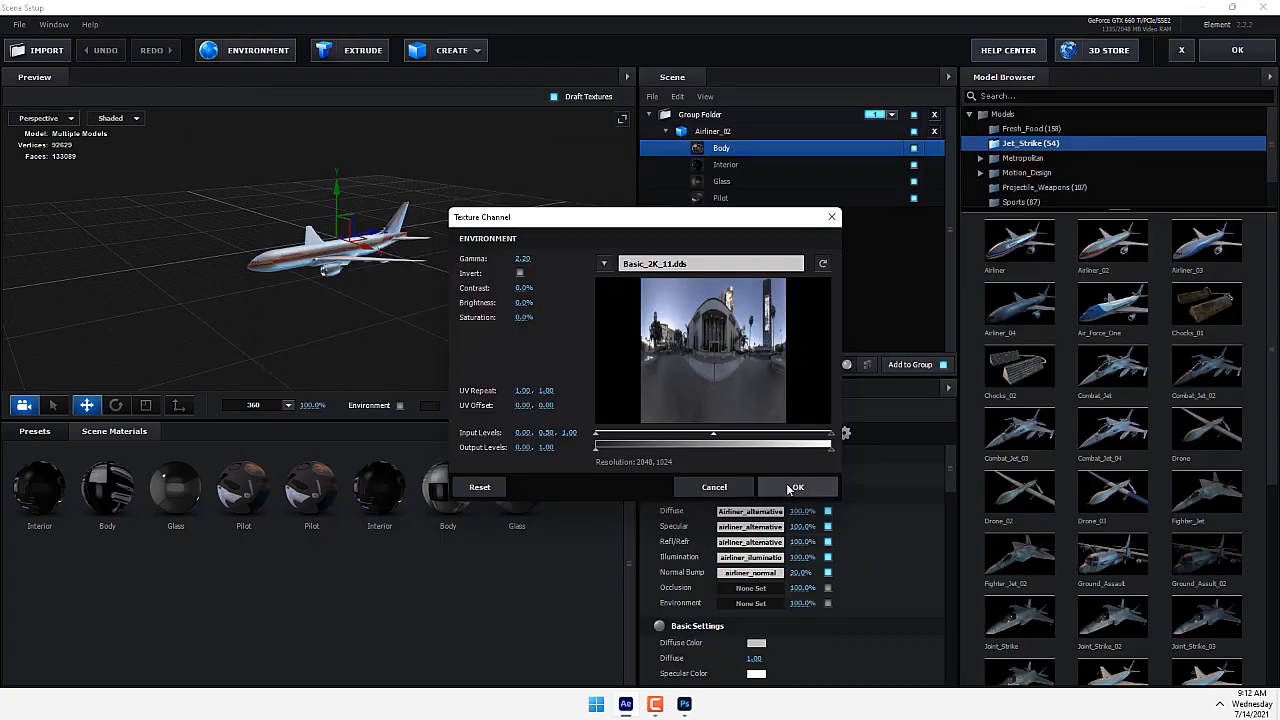
left_click(808, 403)
left_click(1237, 51)
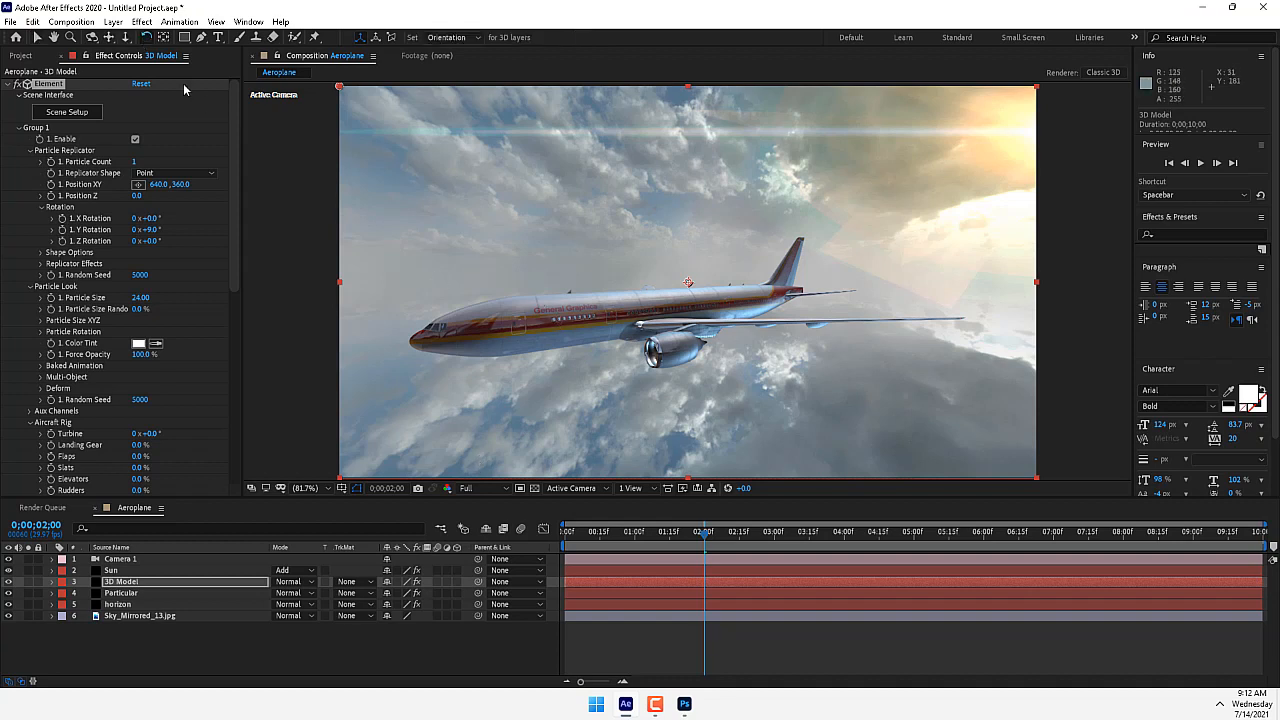
Step: Raise the Knoll Light Factory lens Brightness on the Sun layer to 205
key("c")
left_click_drag(608, 325, 620, 314)
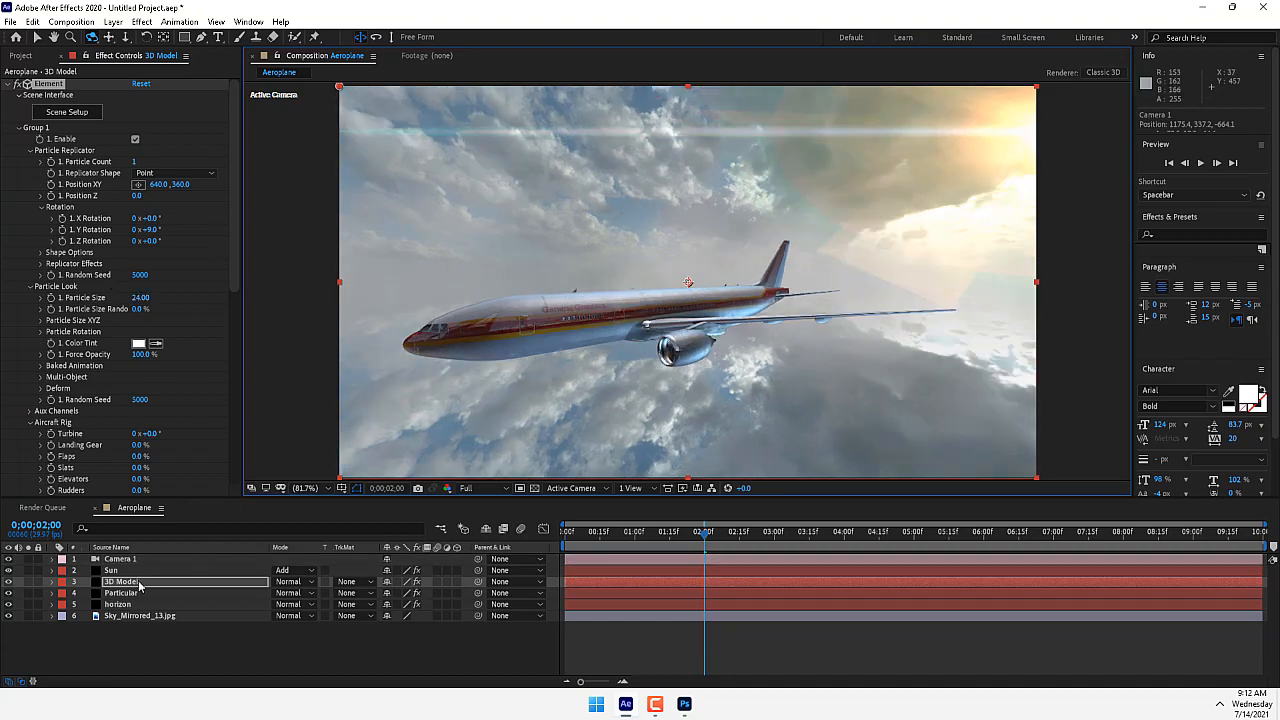
left_click(118, 570)
scroll(236, 300, "down", 2)
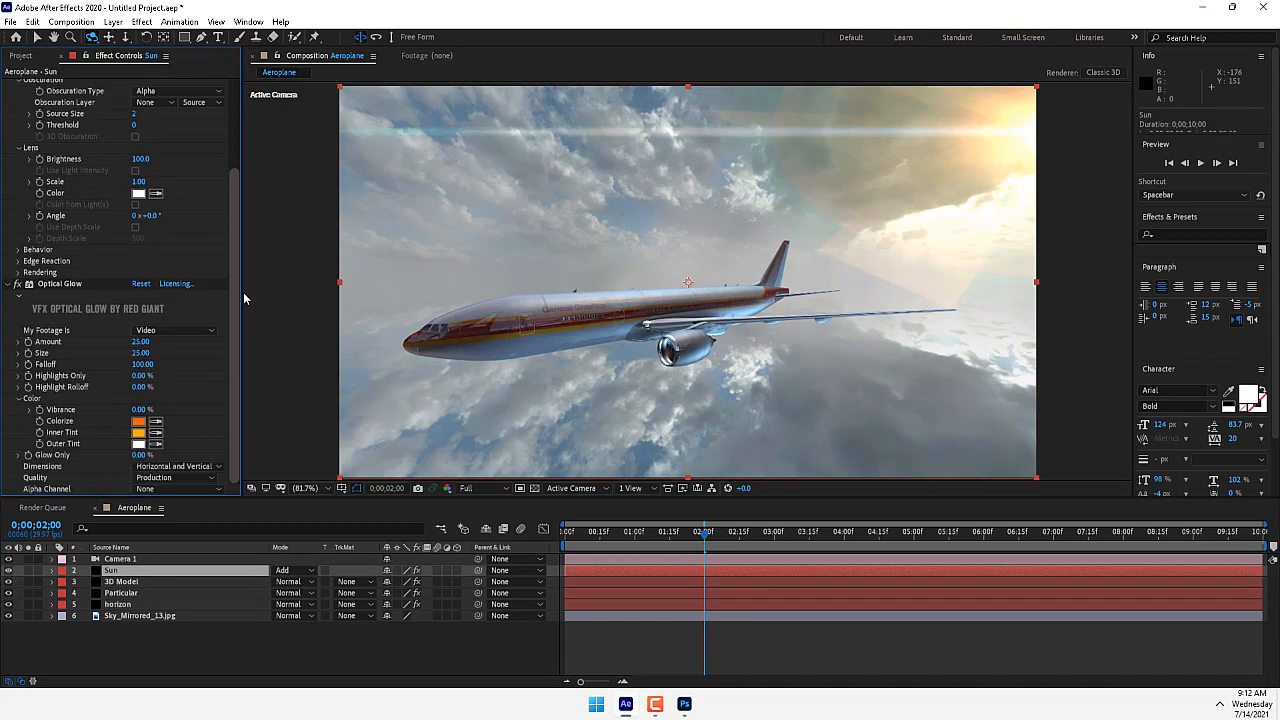
left_click_drag(237, 198, 246, 98)
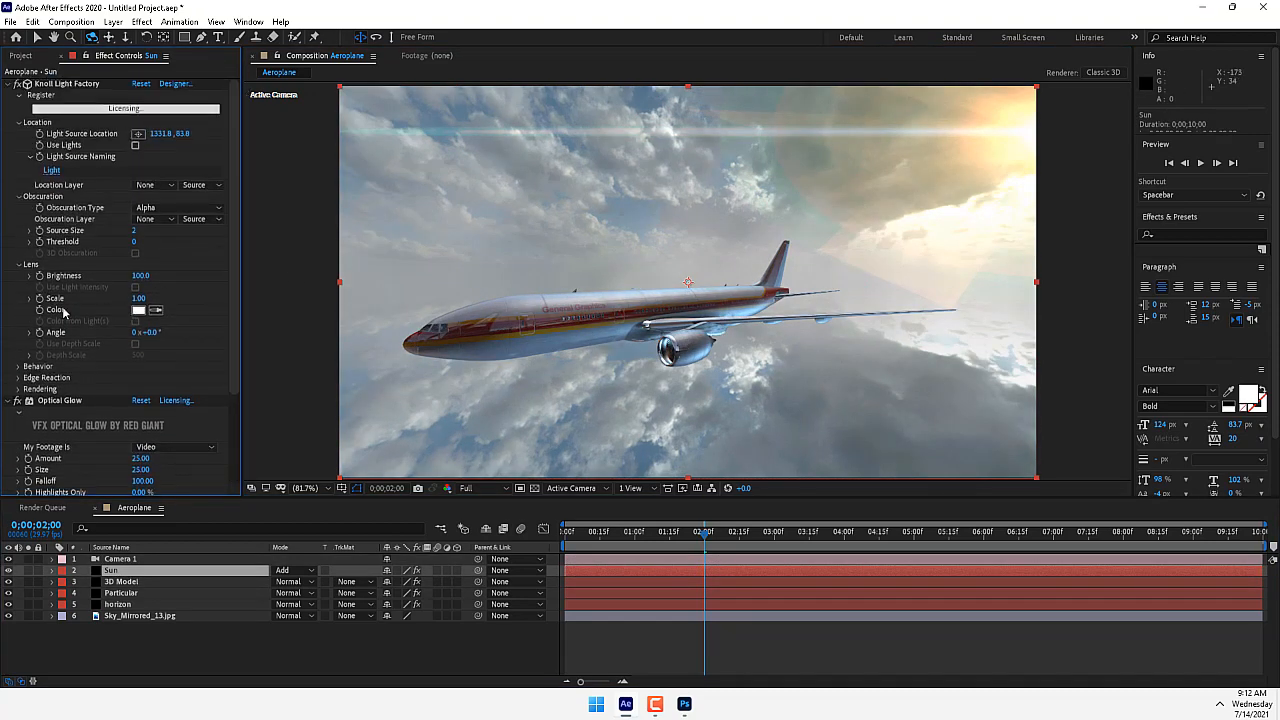
left_click_drag(141, 279, 206, 267)
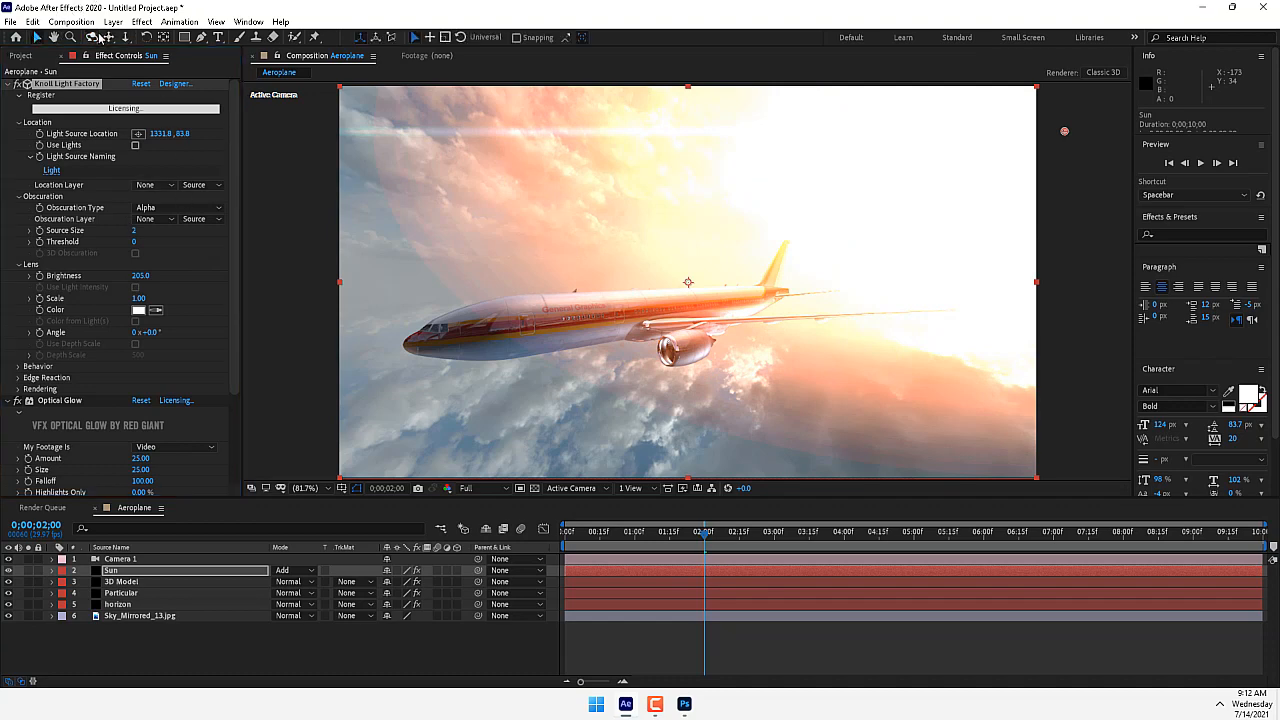
Step: In the 3D Model's Aircraft Rig settings, set Turbine to -27° and Rudders to -76%
left_click_drag(536, 299, 557, 275)
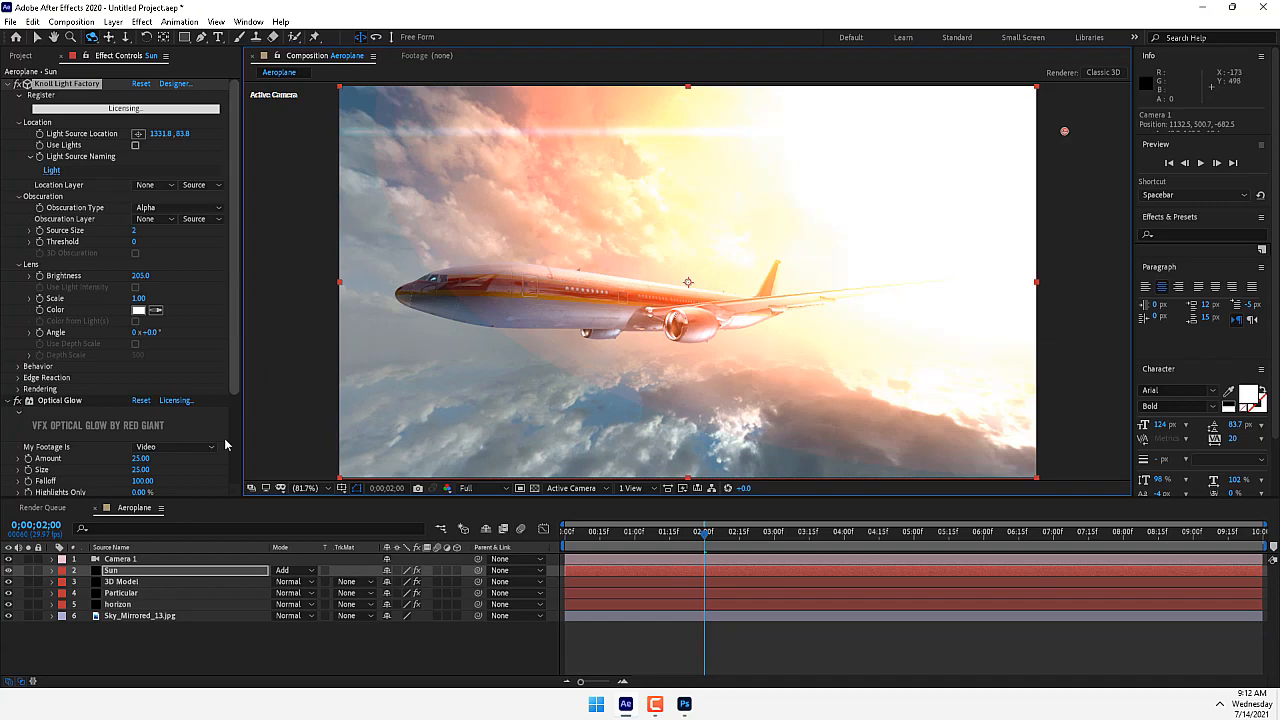
left_click(118, 582)
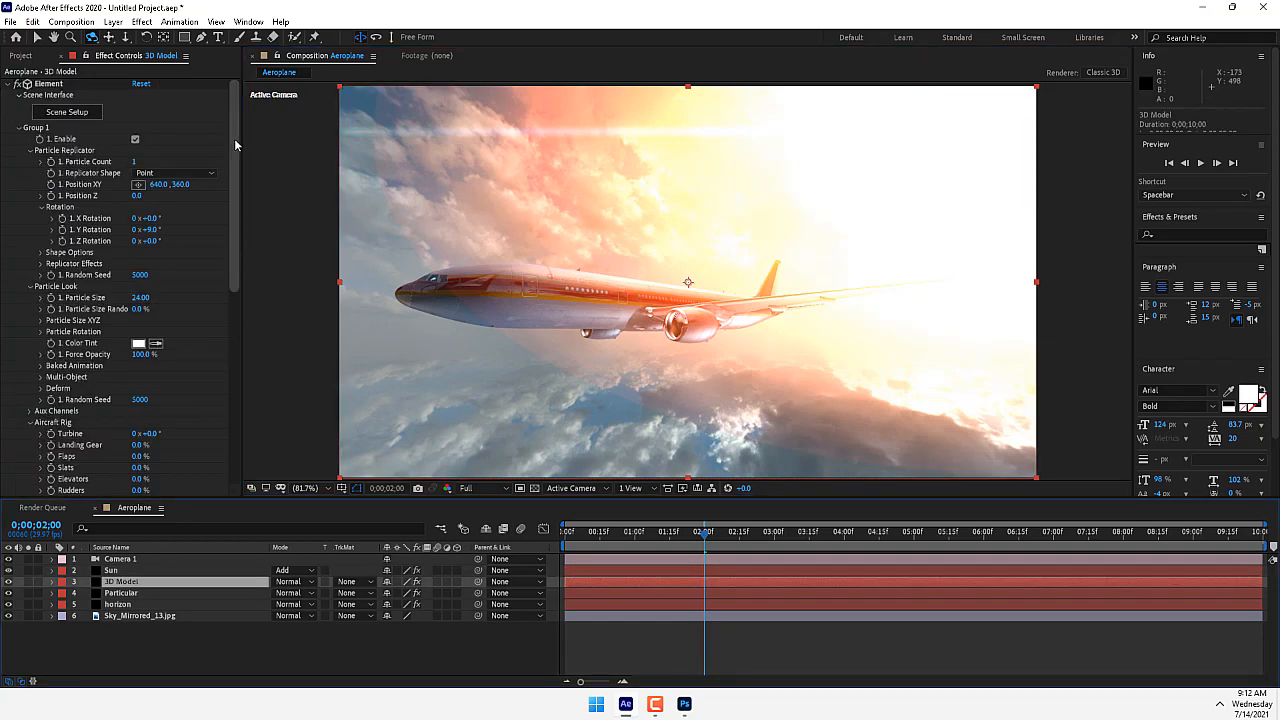
left_click_drag(235, 145, 240, 256)
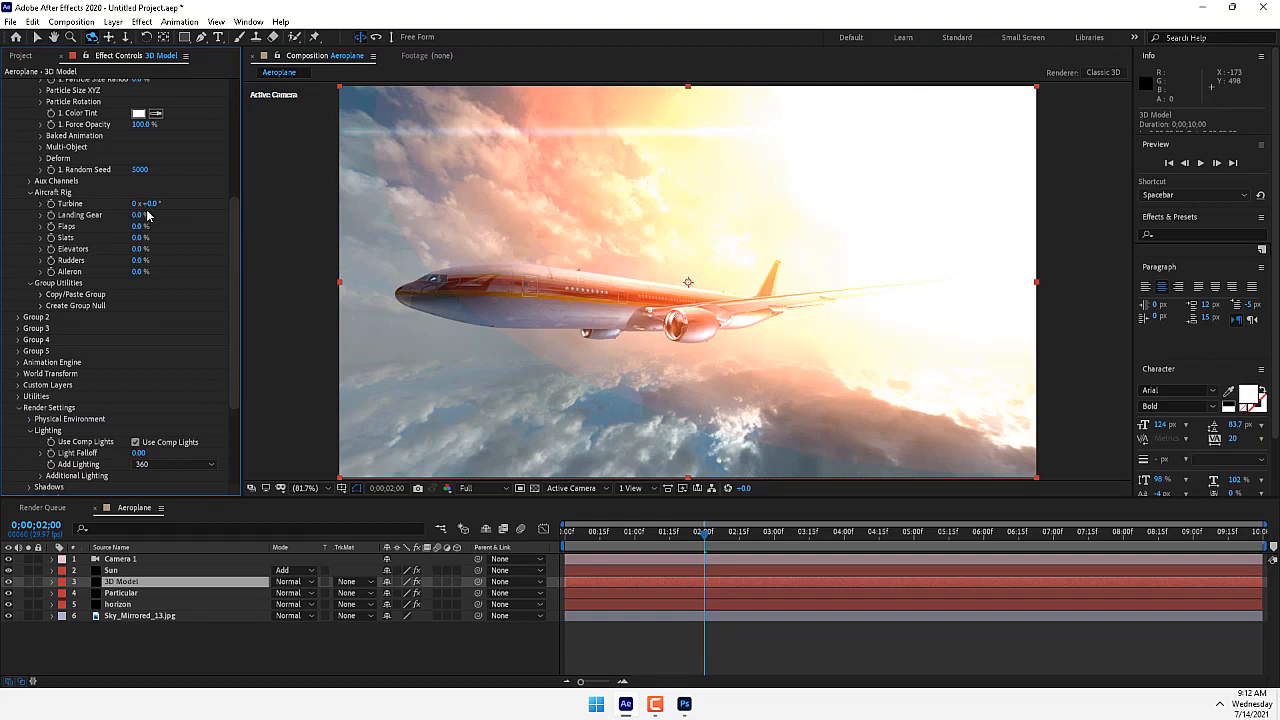
left_click_drag(152, 204, 239, 204)
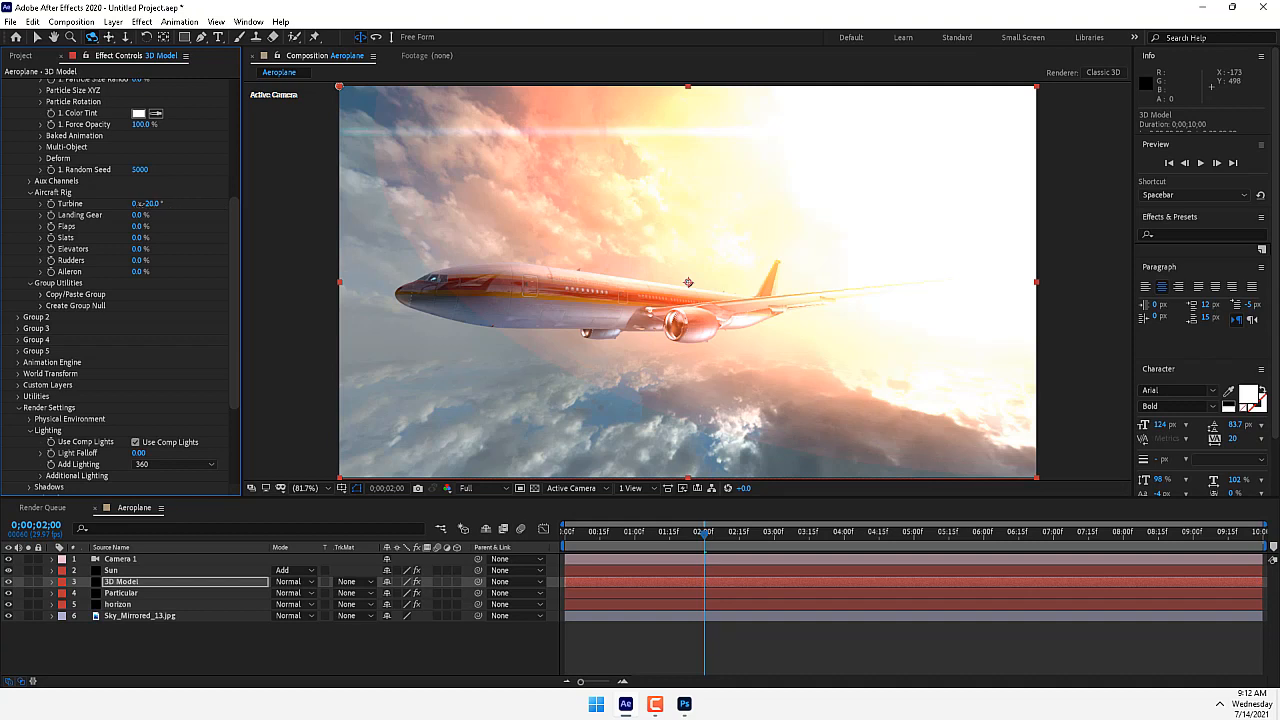
left_click_drag(140, 215, 90, 221)
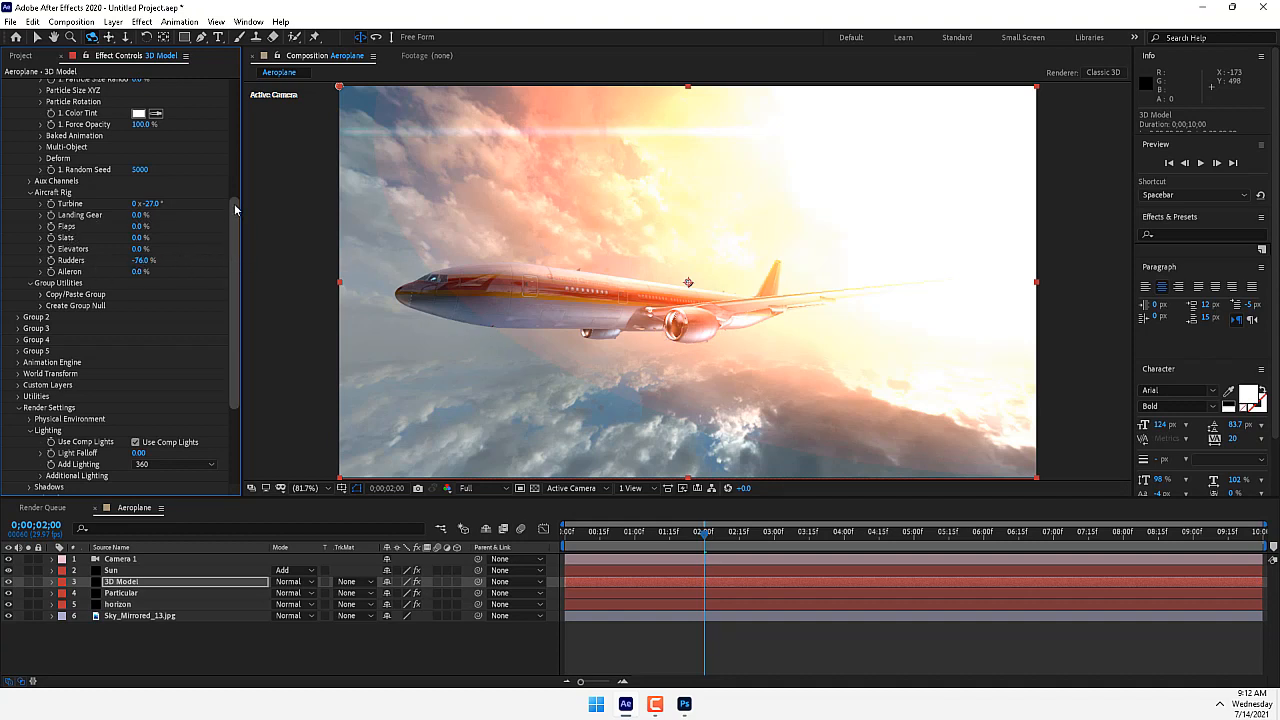
Step: Send the aeroplane far into the distance by setting Group 1's Position Z to 8500
scroll(234, 265, "up", 5)
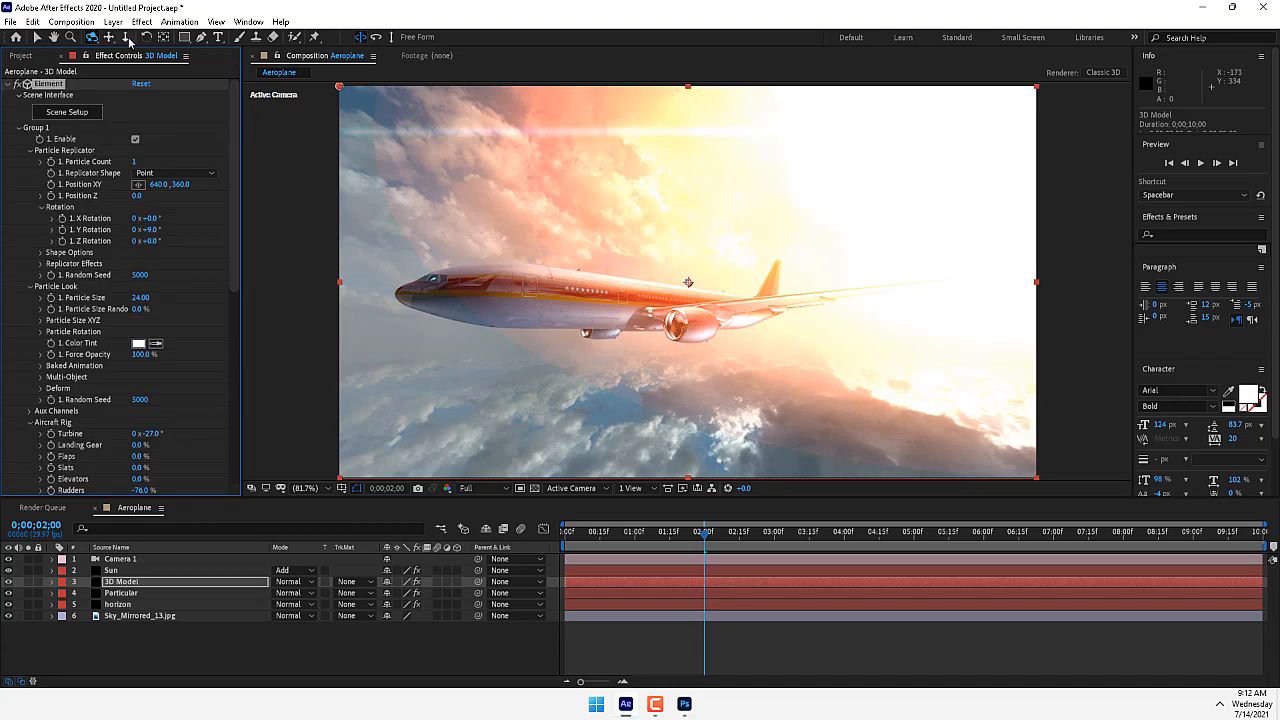
left_click_drag(726, 323, 712, 349)
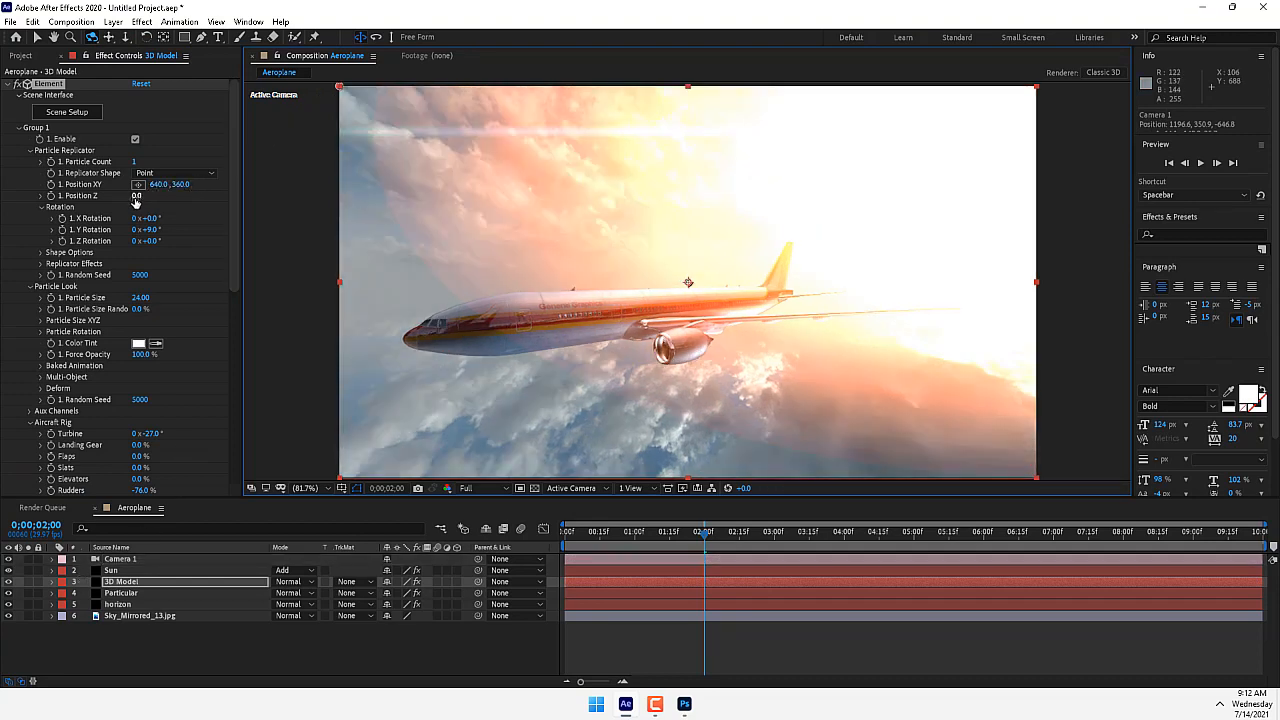
left_click_drag(134, 197, 442, 192)
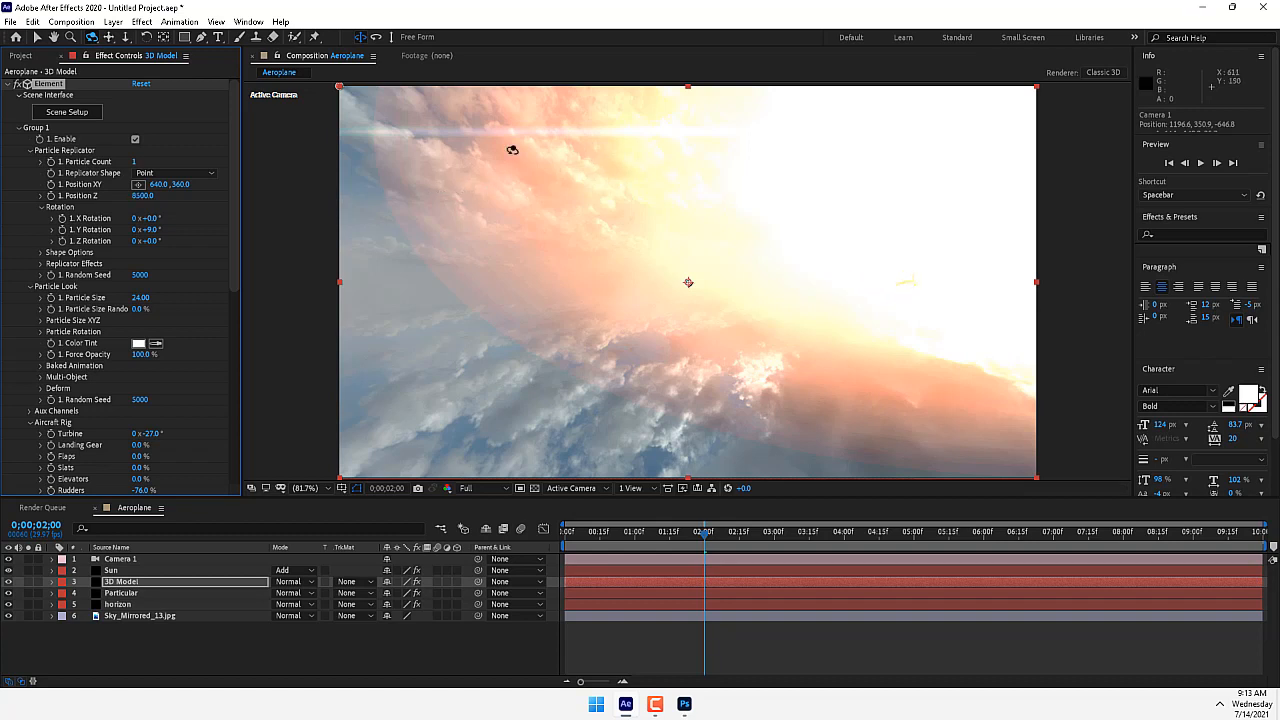
Step: Add a null object to the composition and parent Camera 1 to it
right_click(438, 666)
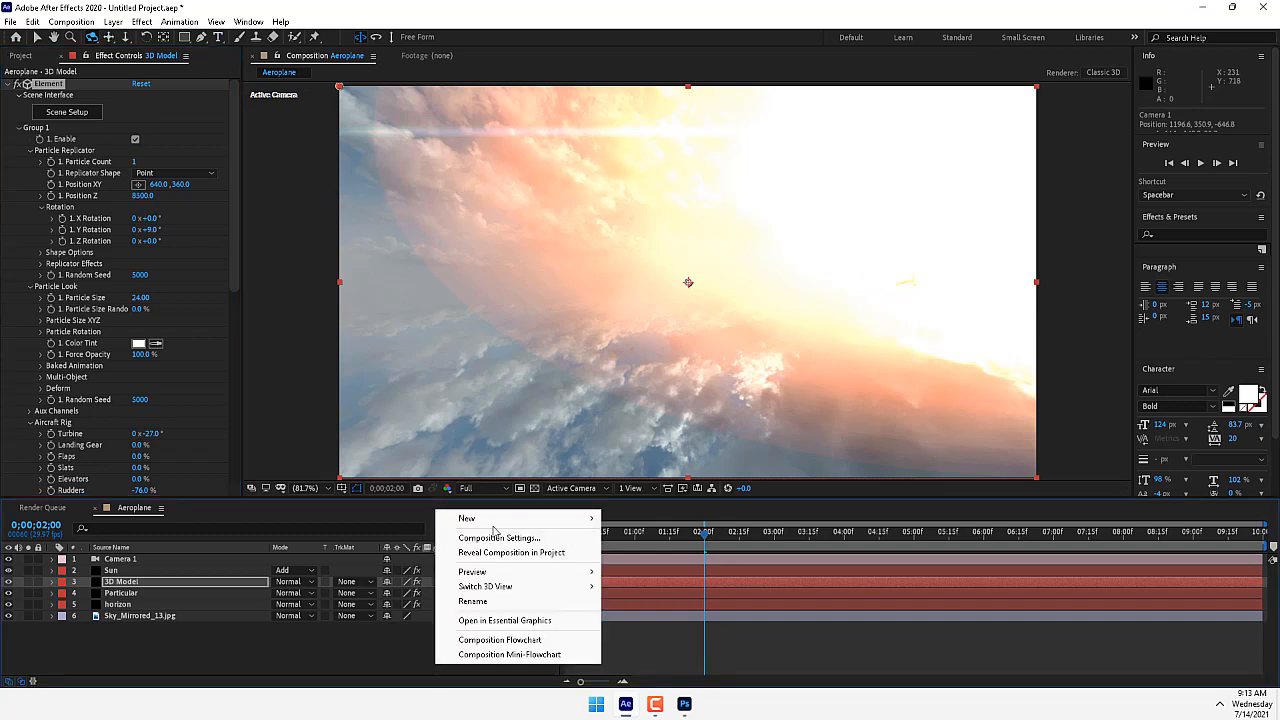
mouse_move(496, 524)
left_click(656, 597)
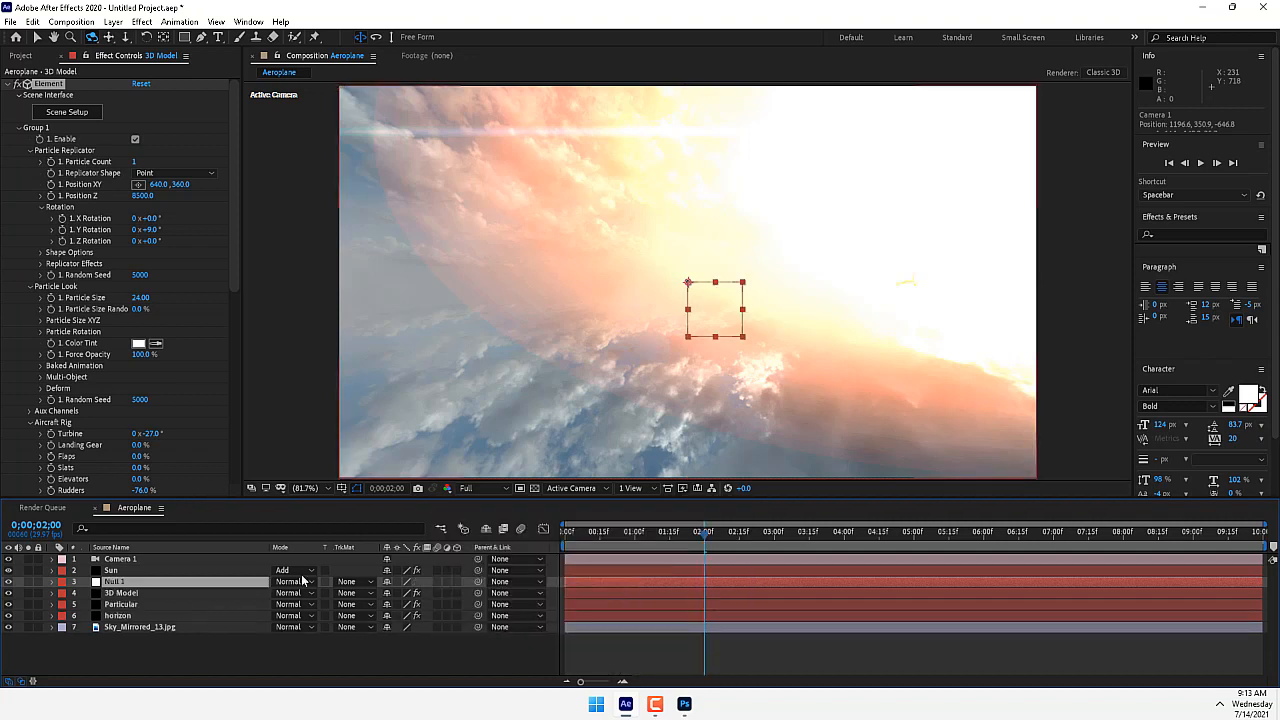
left_click_drag(478, 559, 180, 581)
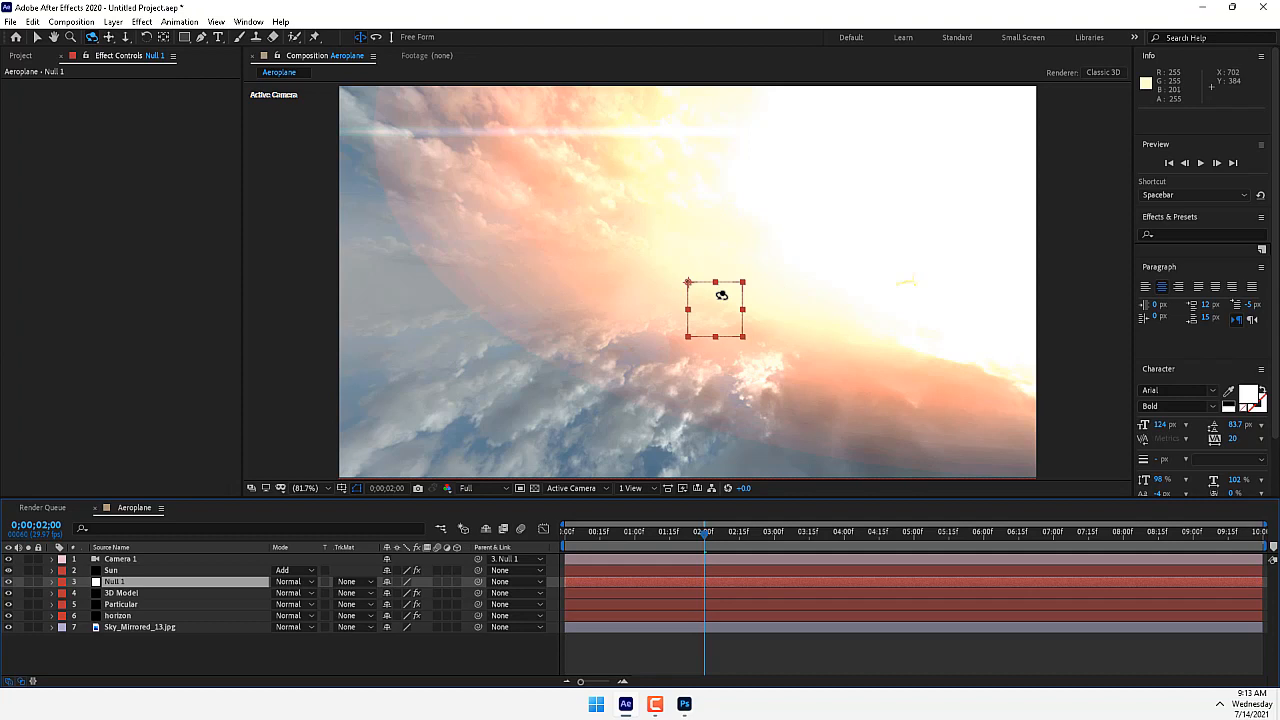
key("v")
left_click_drag(721, 300, 728, 306)
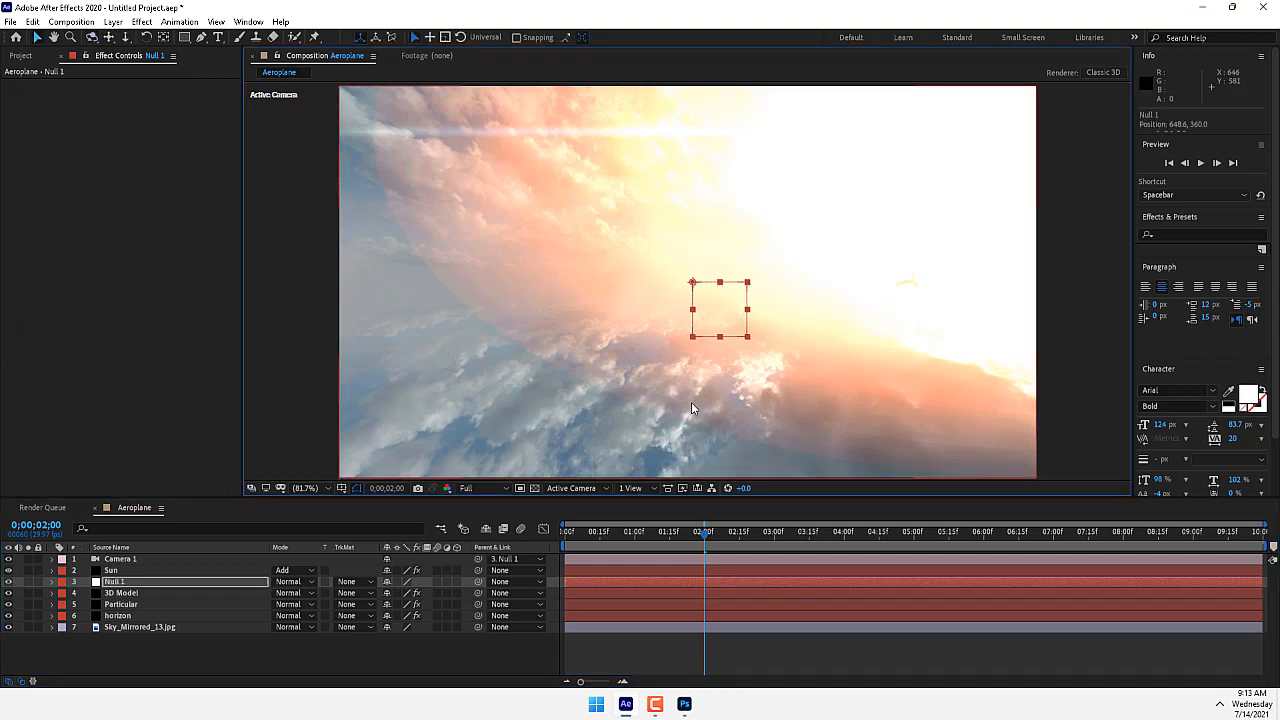
key("ctrl+z")
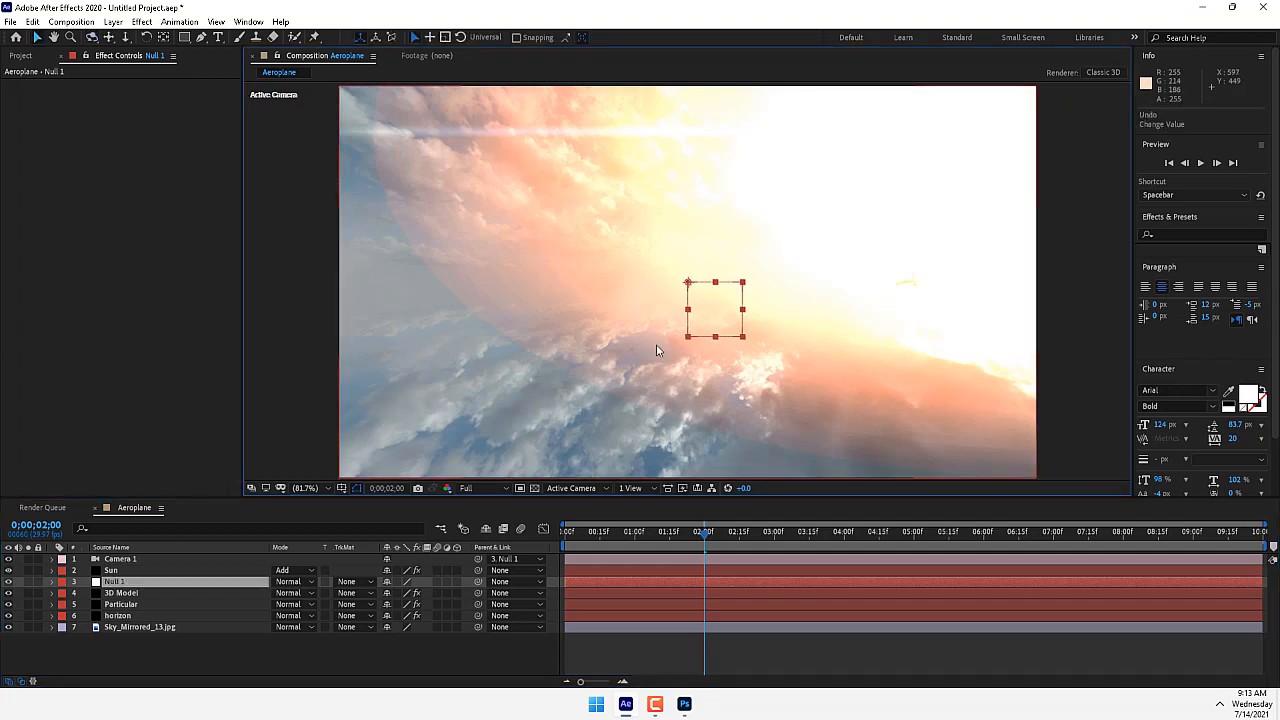
Step: Make Null 1 a 3D layer and set its Y Rotation to -9.4° to turn the parented camera
left_click(457, 581)
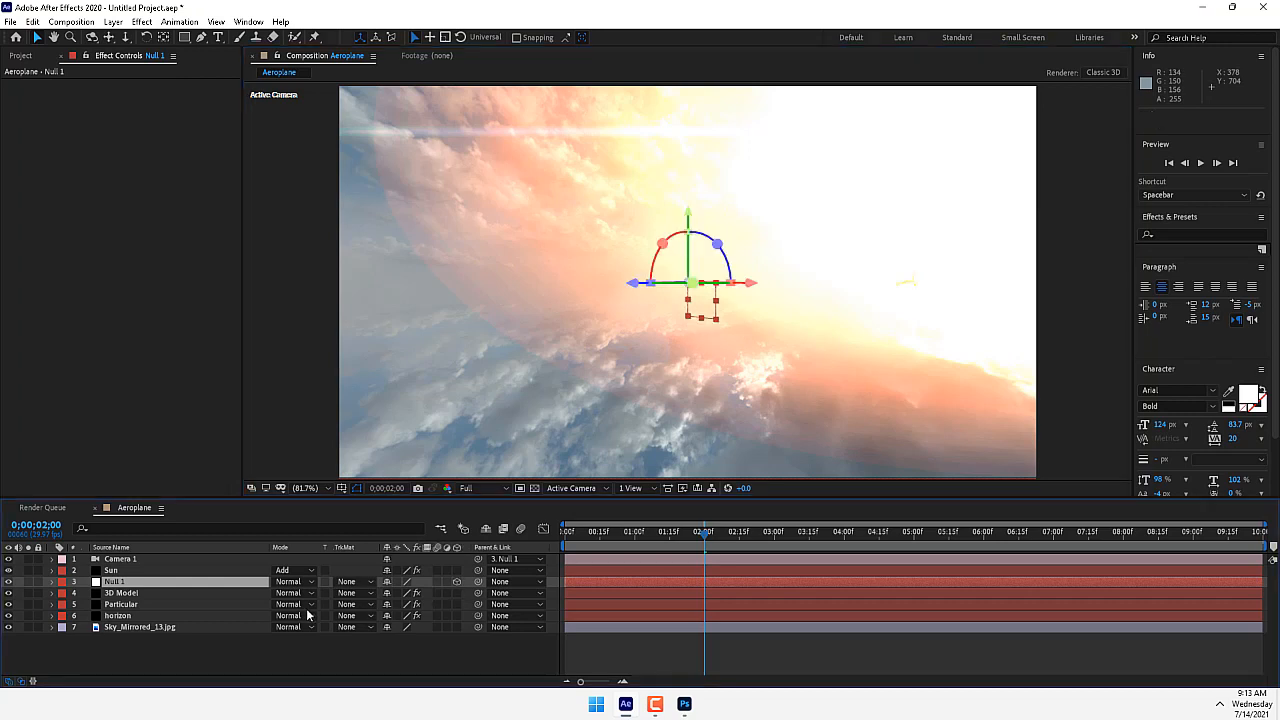
key("w")
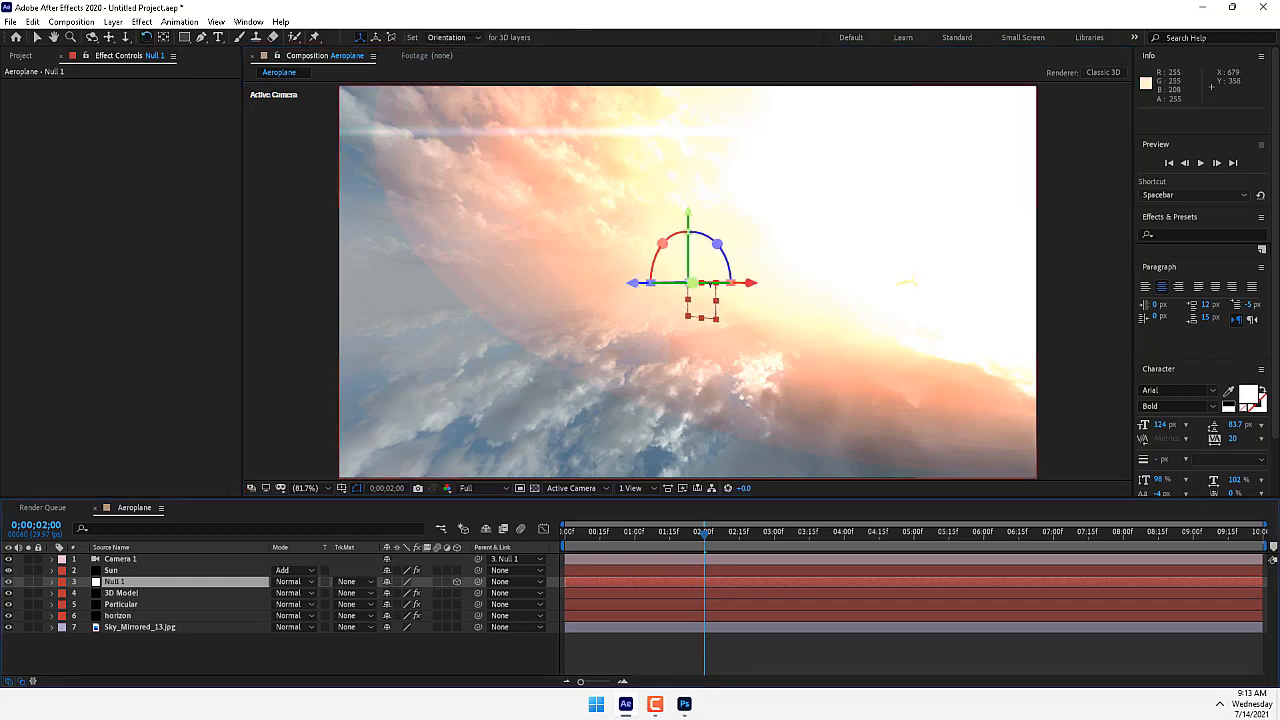
left_click_drag(709, 281, 699, 284)
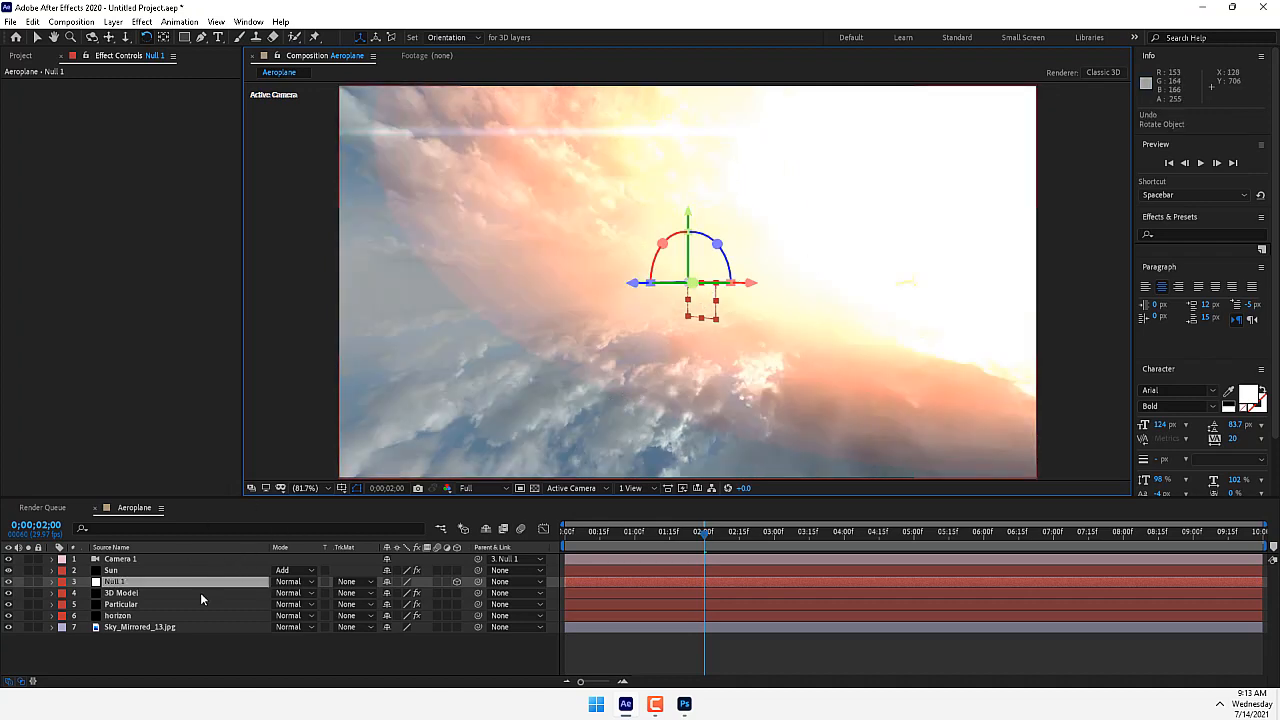
key("r")
left_click_drag(401, 616, 332, 610)
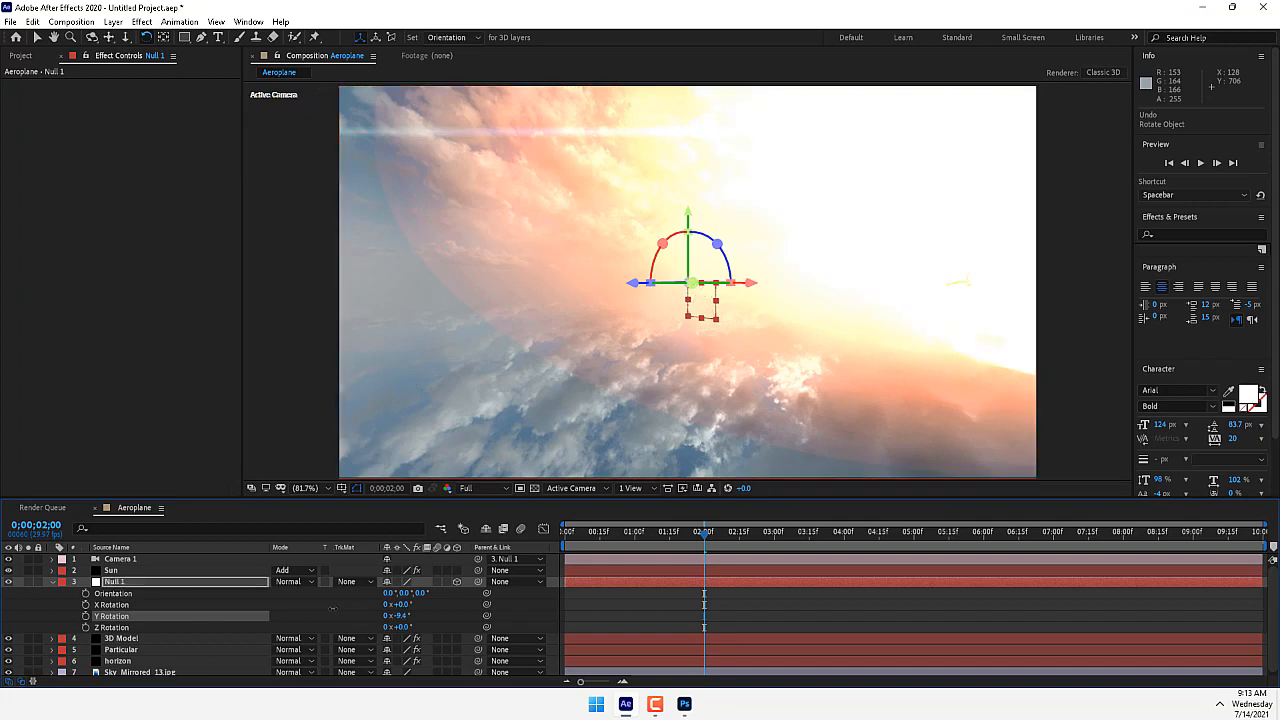
Step: Animate the aeroplane's Group 1 Position Z in the 3D Model layer, keyframing 8500 at the start and 0 at 3 seconds
left_click(121, 640)
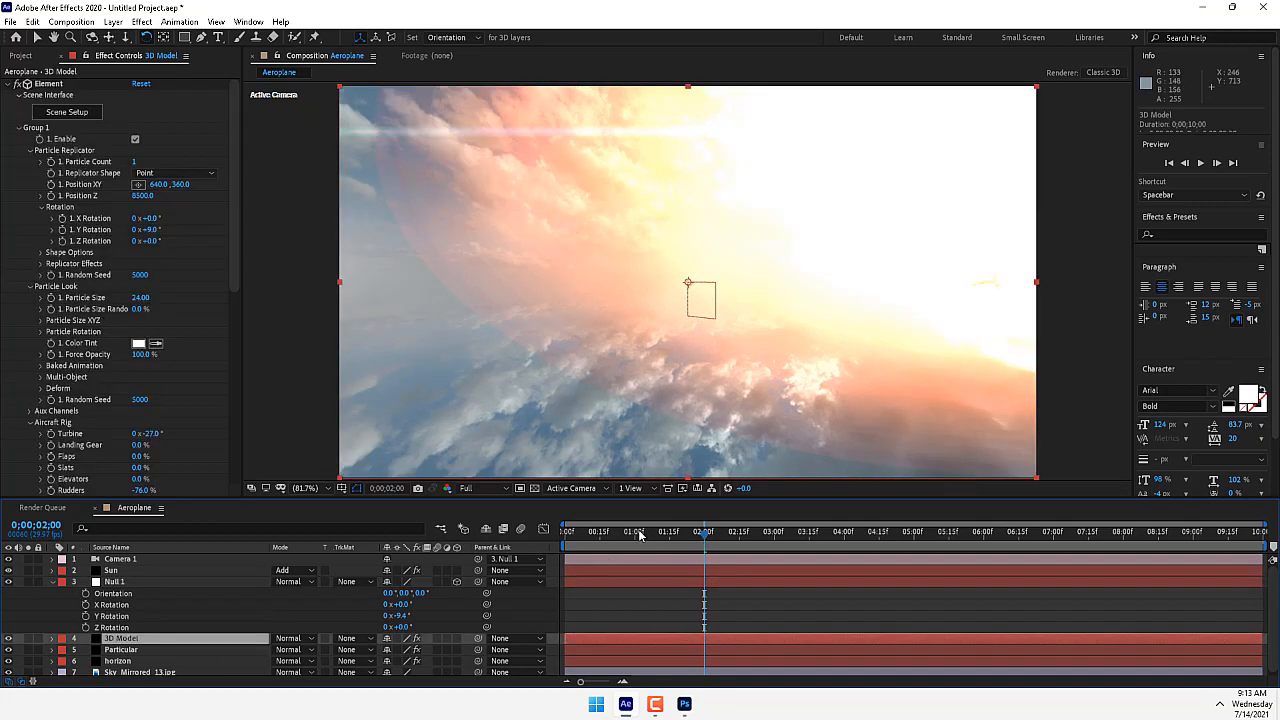
left_click_drag(601, 535, 548, 536)
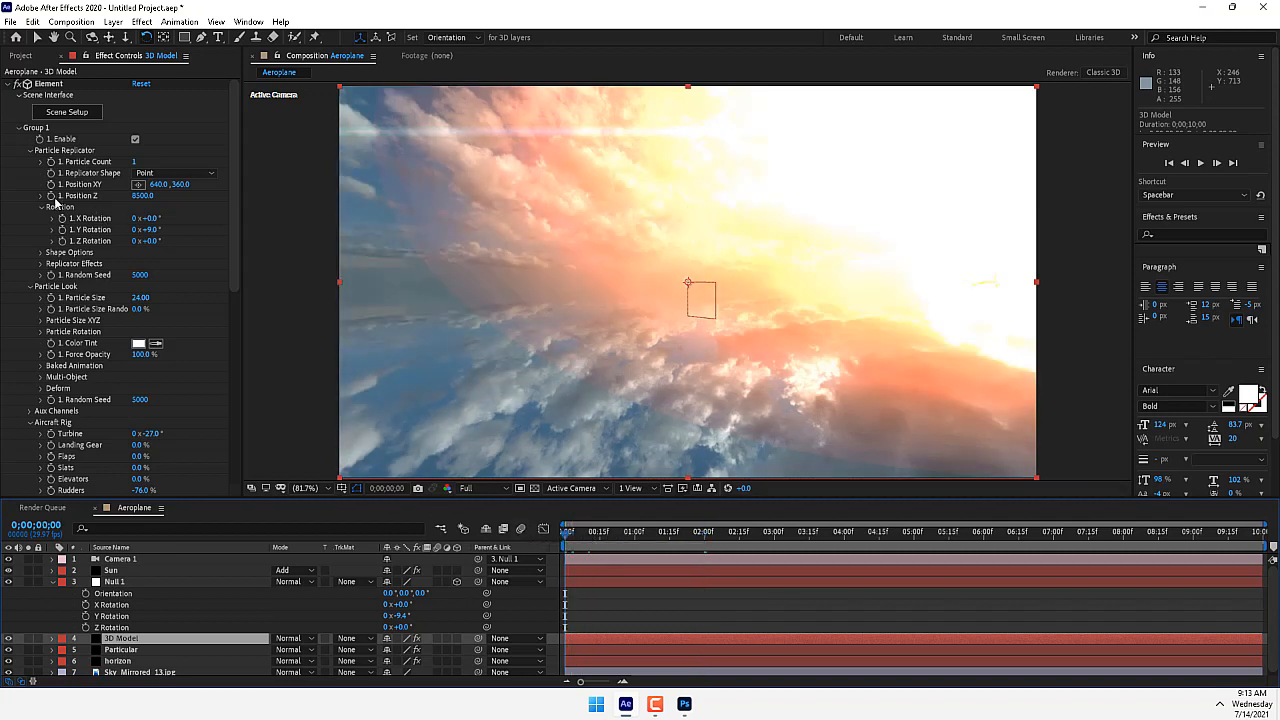
left_click(48, 200)
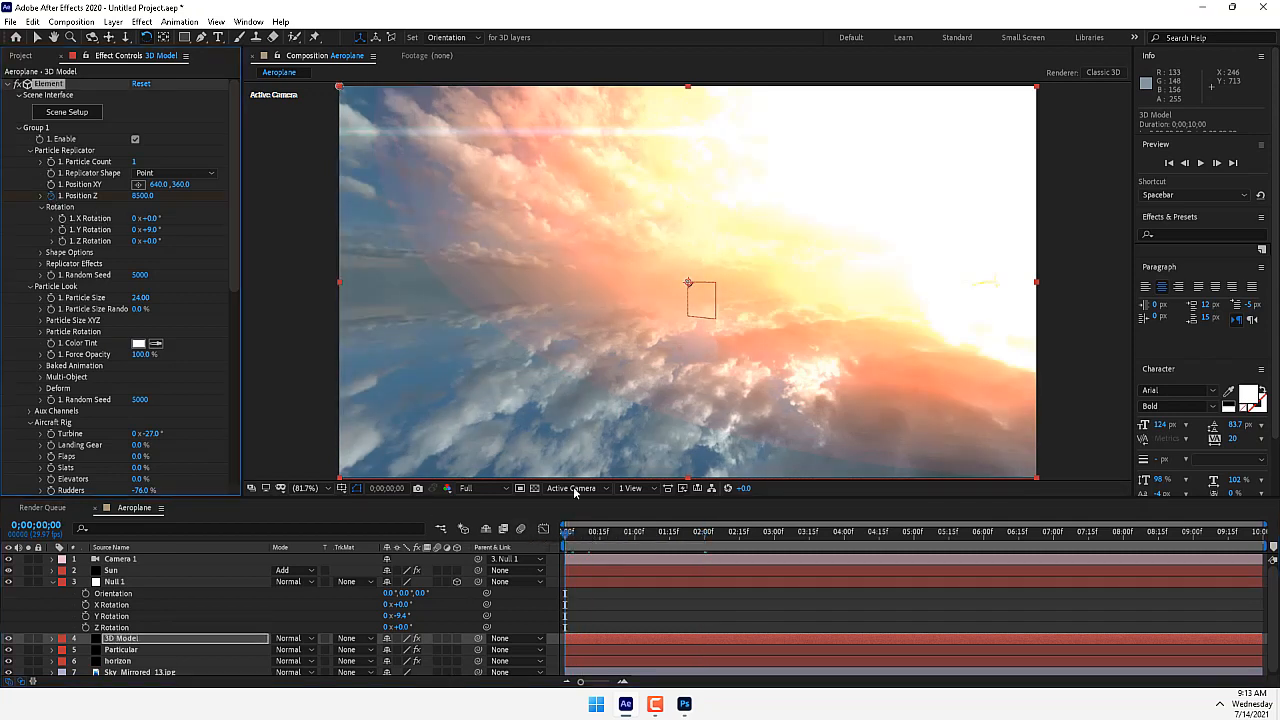
left_click(776, 540)
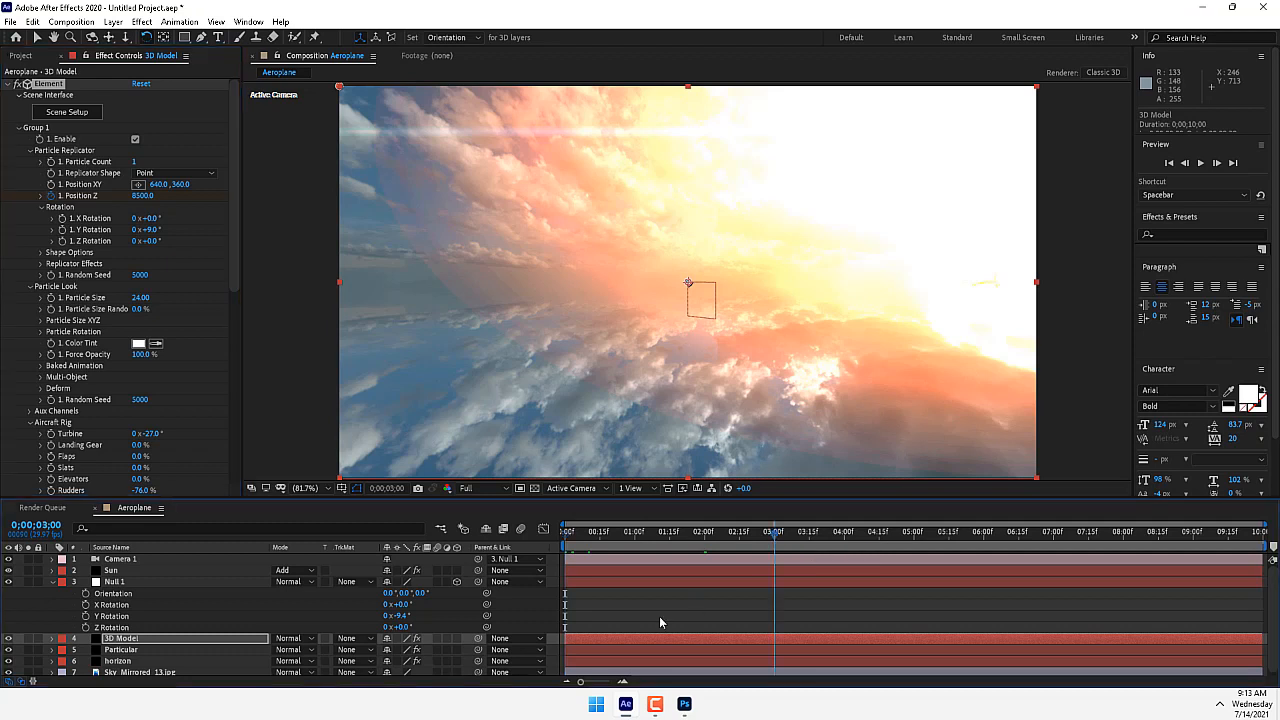
left_click(142, 196)
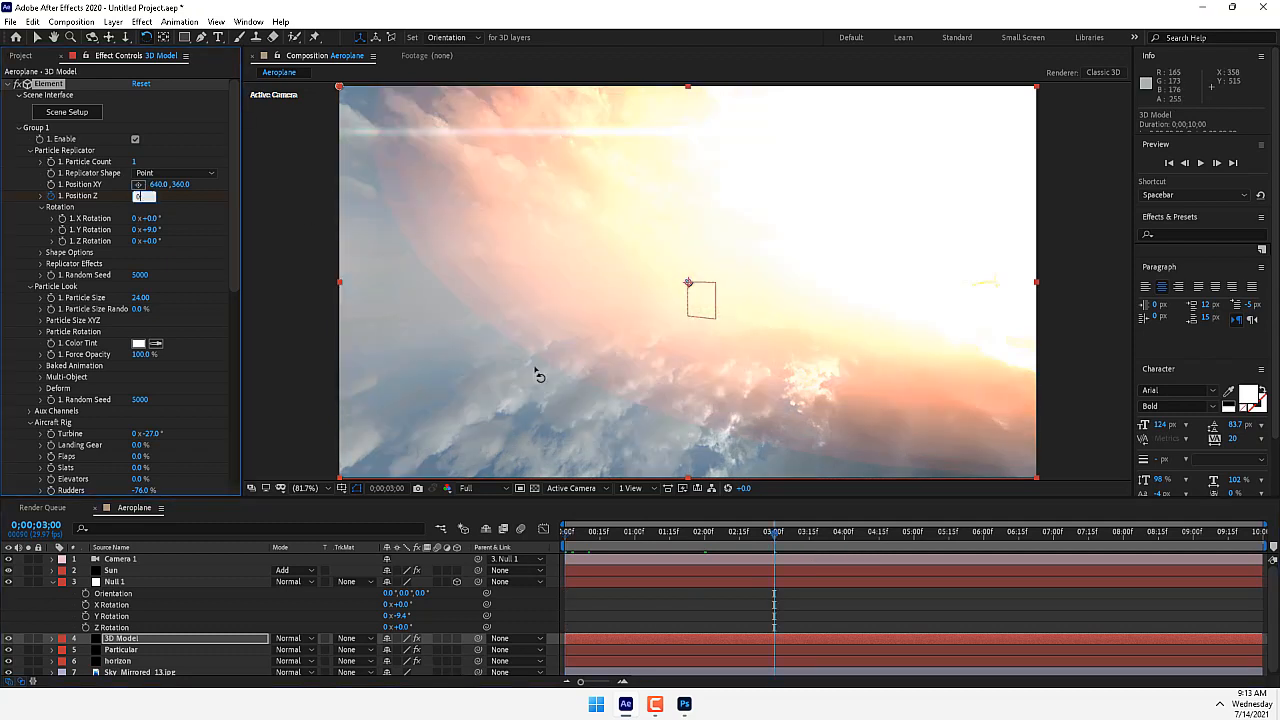
type("0")
key("Return")
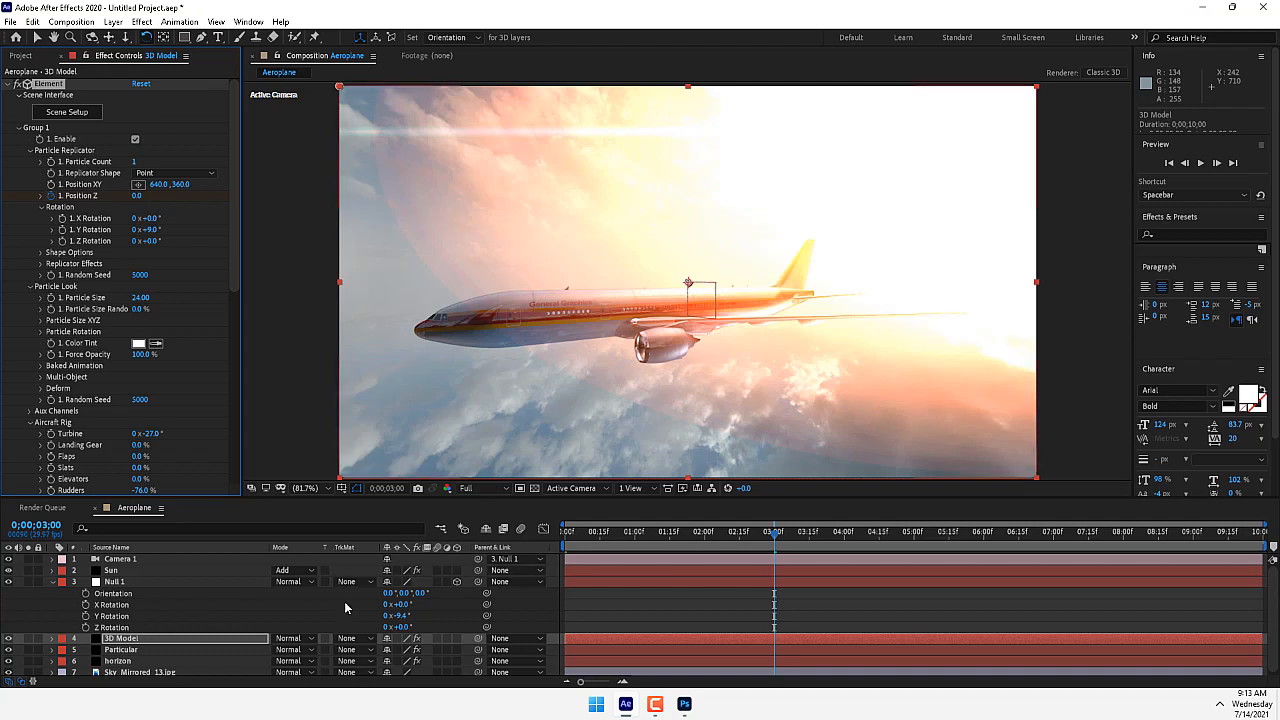
Step: Keyframe Null 1's Y Rotation at 3 seconds, and set it to -74.3° at 5 seconds to swing the camera
left_click(92, 617)
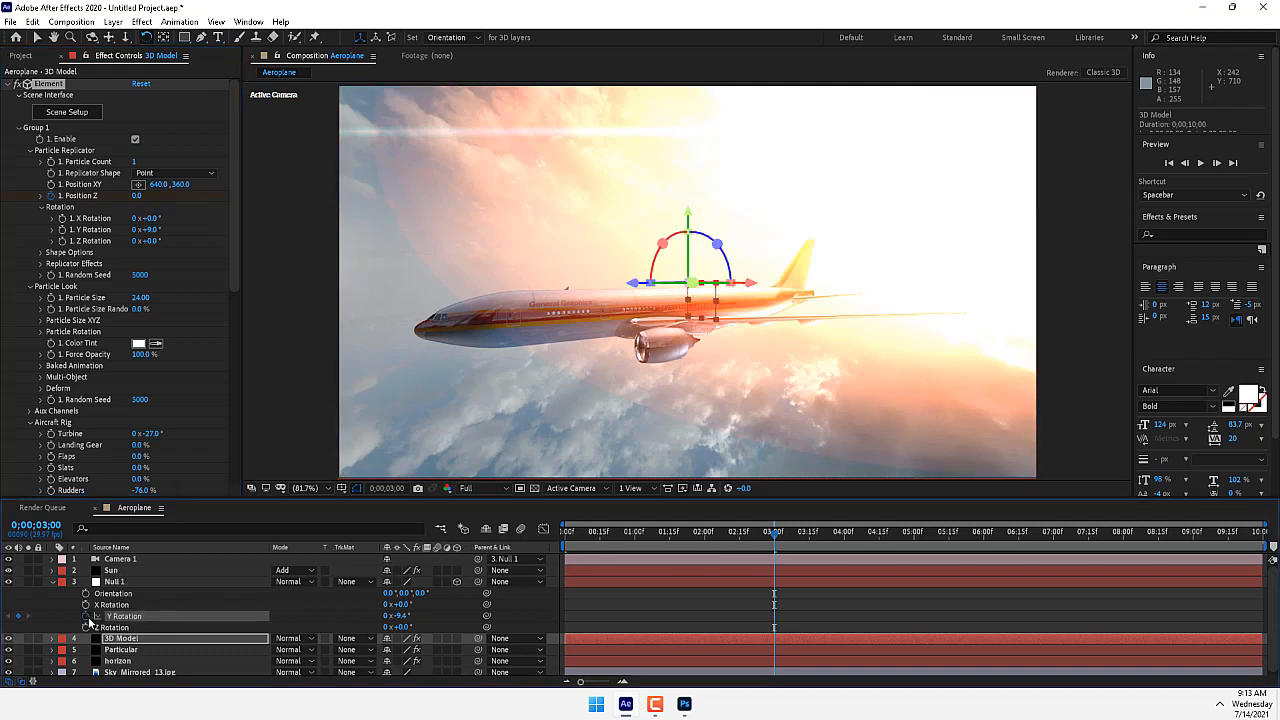
left_click(913, 537)
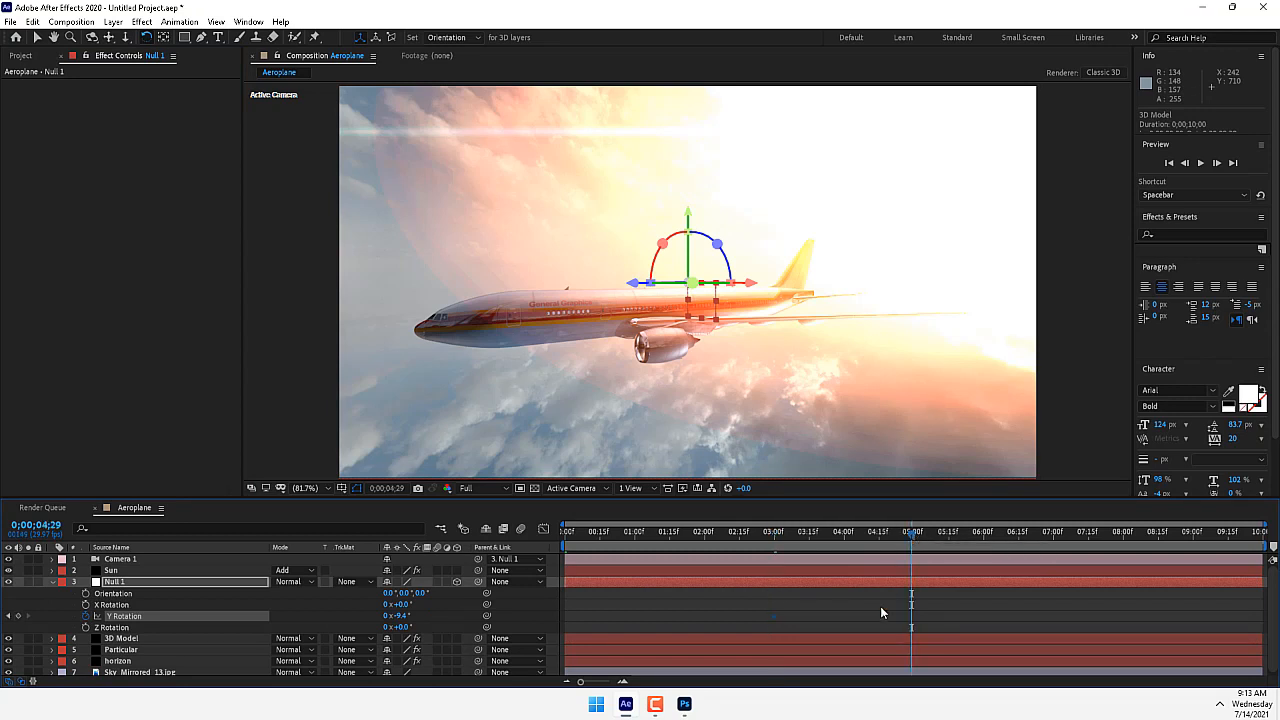
key("Page_Down")
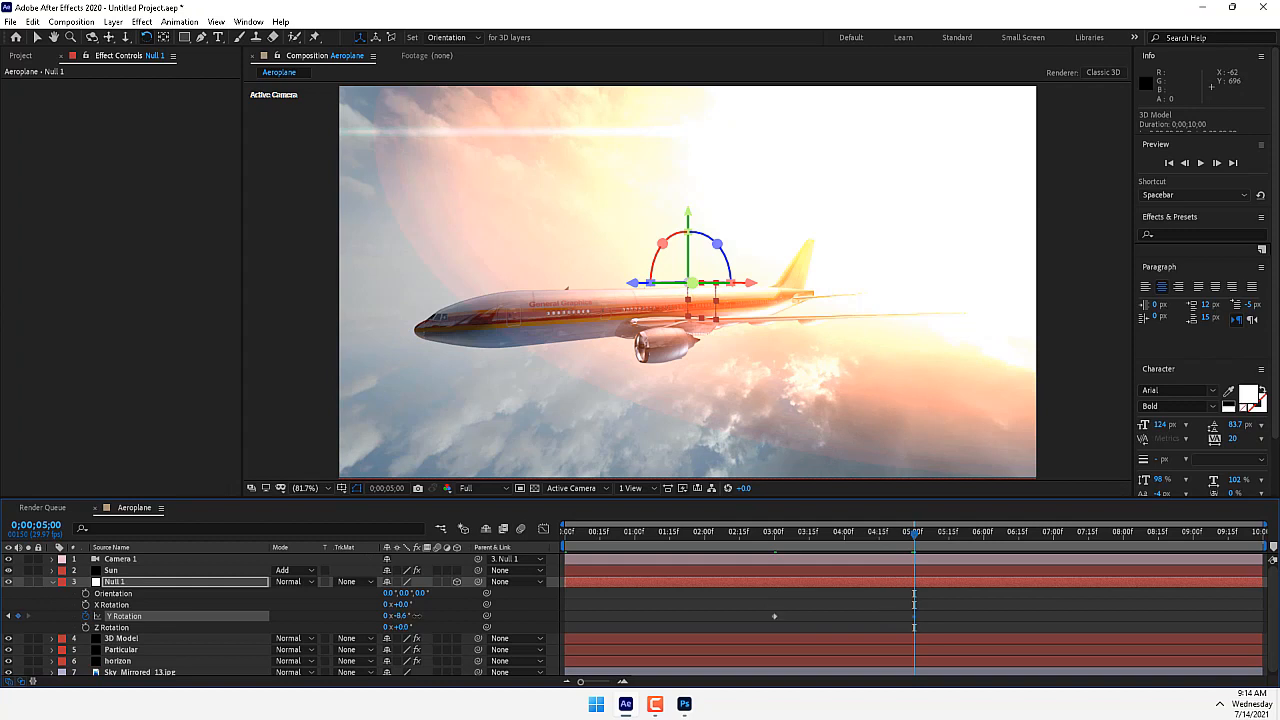
left_click_drag(400, 615, 200, 598)
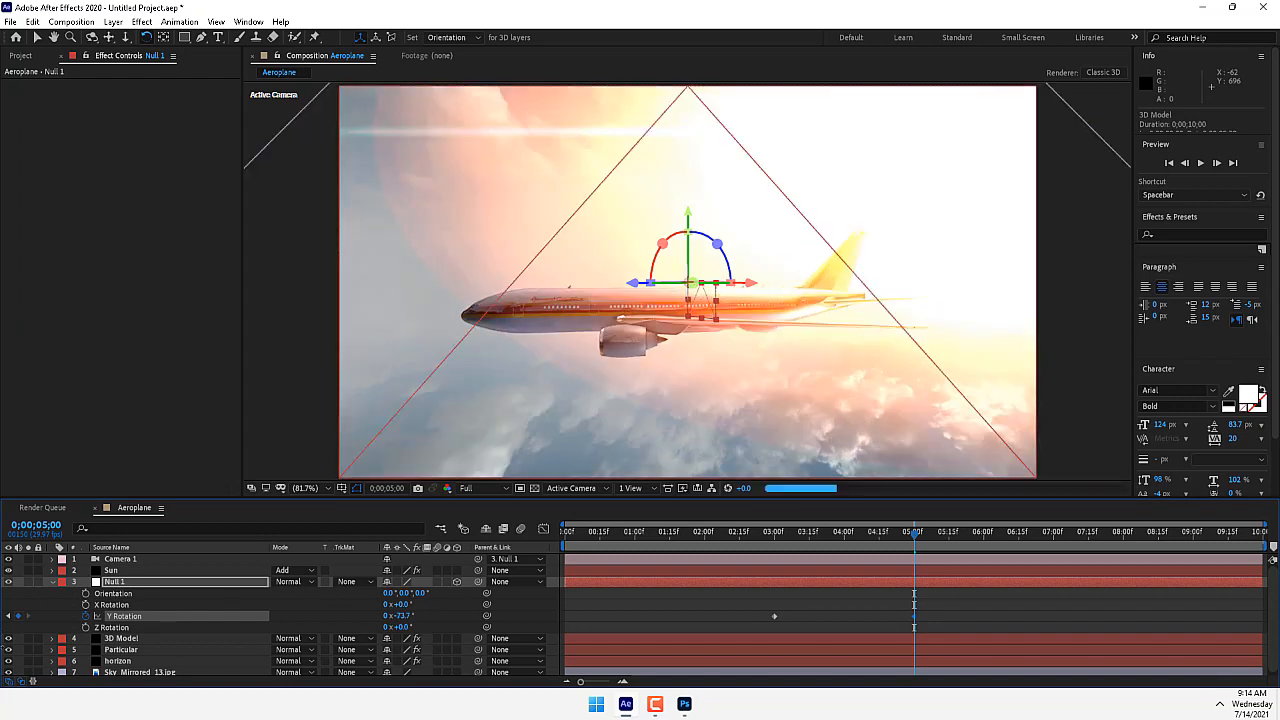
left_click_drag(3, 647, 0, 647)
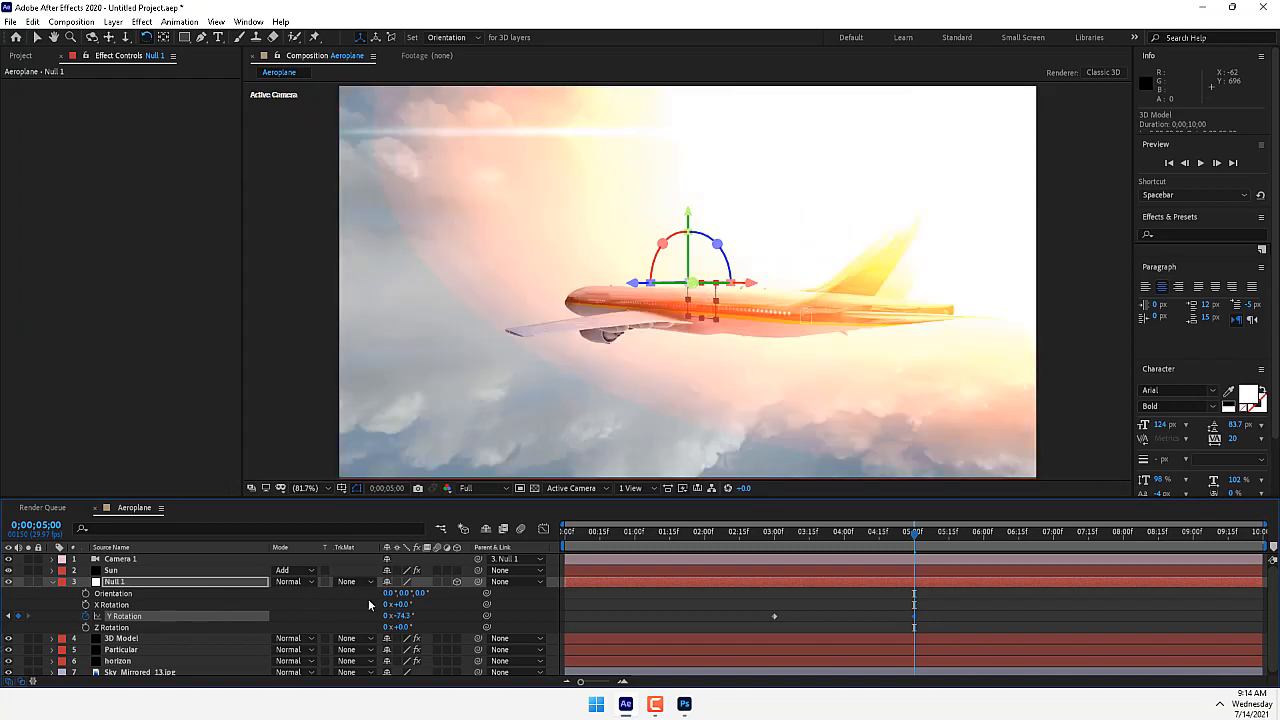
Step: Set the 3D Model's Group 1 Position Z to -4000 at 5 seconds so the aeroplane flies past the camera
left_click(137, 640)
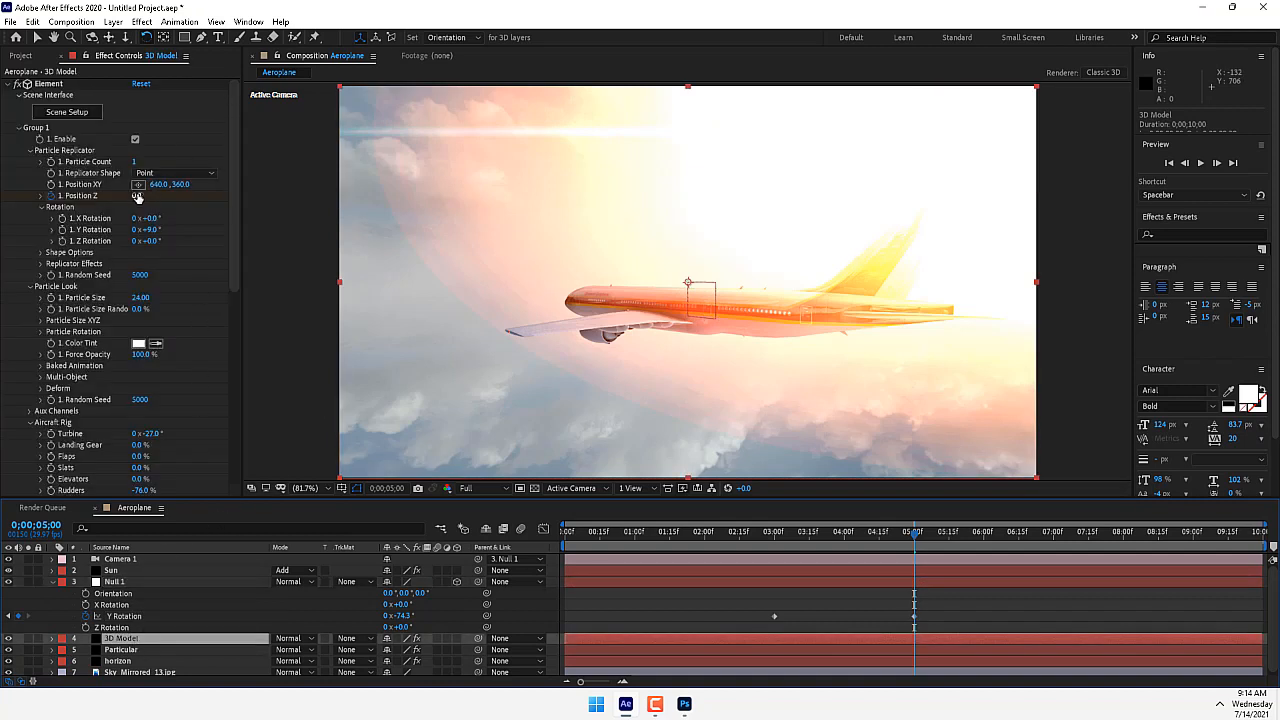
left_click_drag(137, 196, 2, 284)
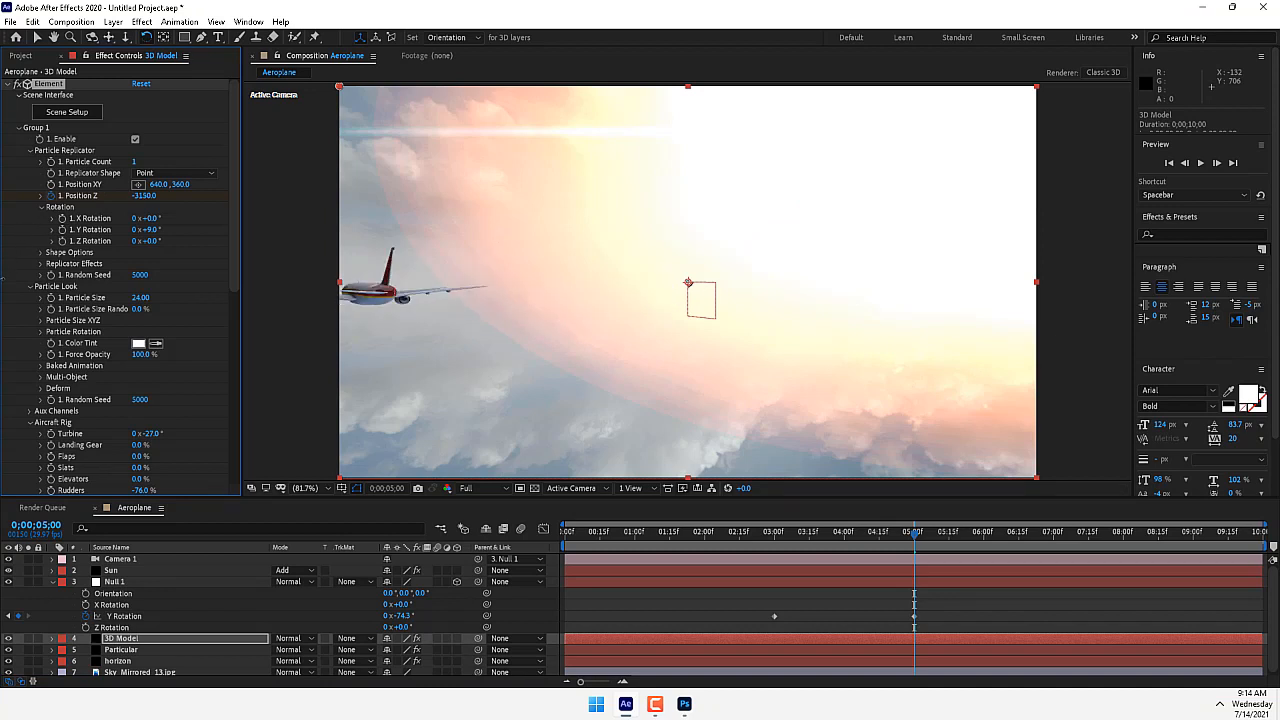
left_click_drag(4, 334, 2, 336)
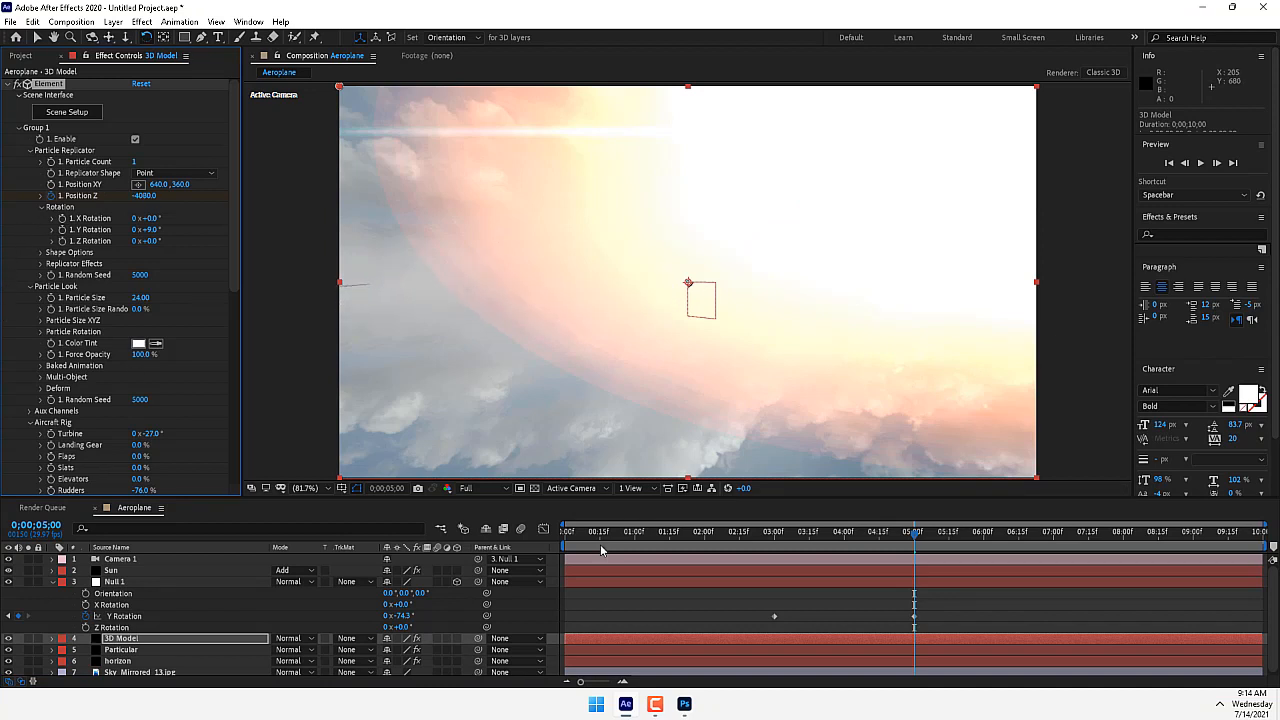
Step: Return to the start of the timeline, collapse Null 1's properties and enable motion blur for the layers
left_click_drag(606, 537, 509, 543)
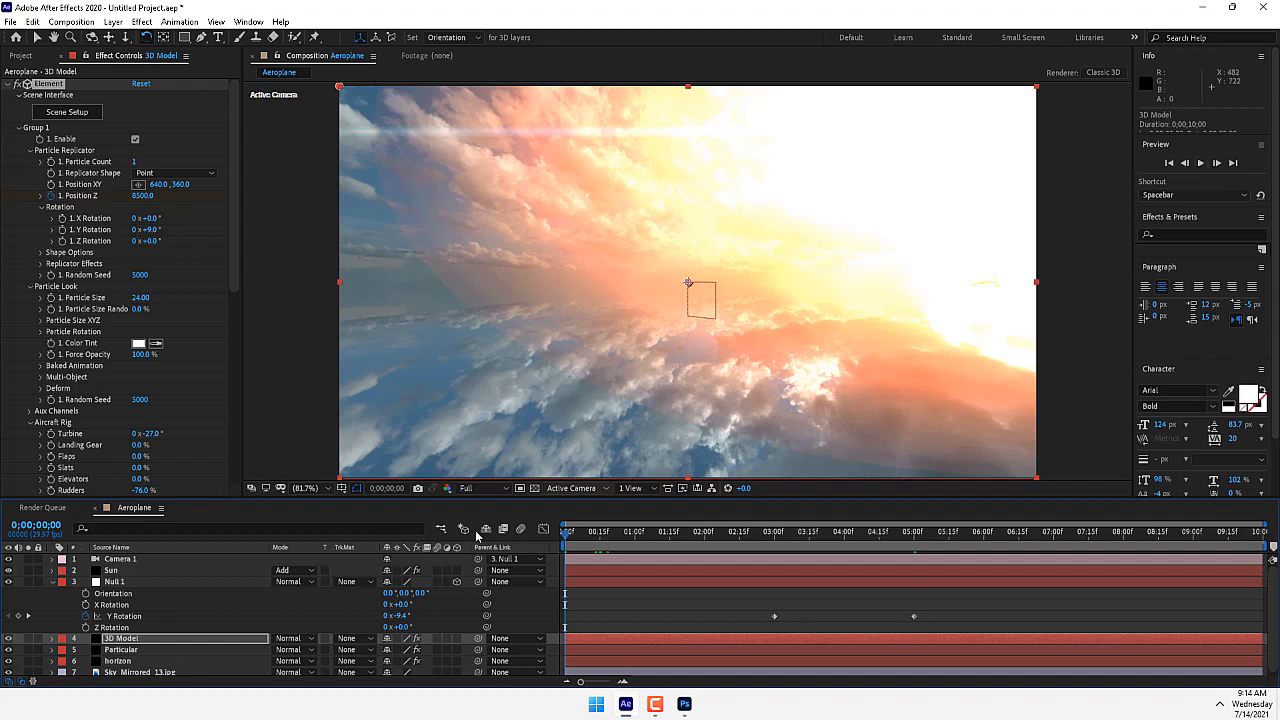
left_click(53, 582)
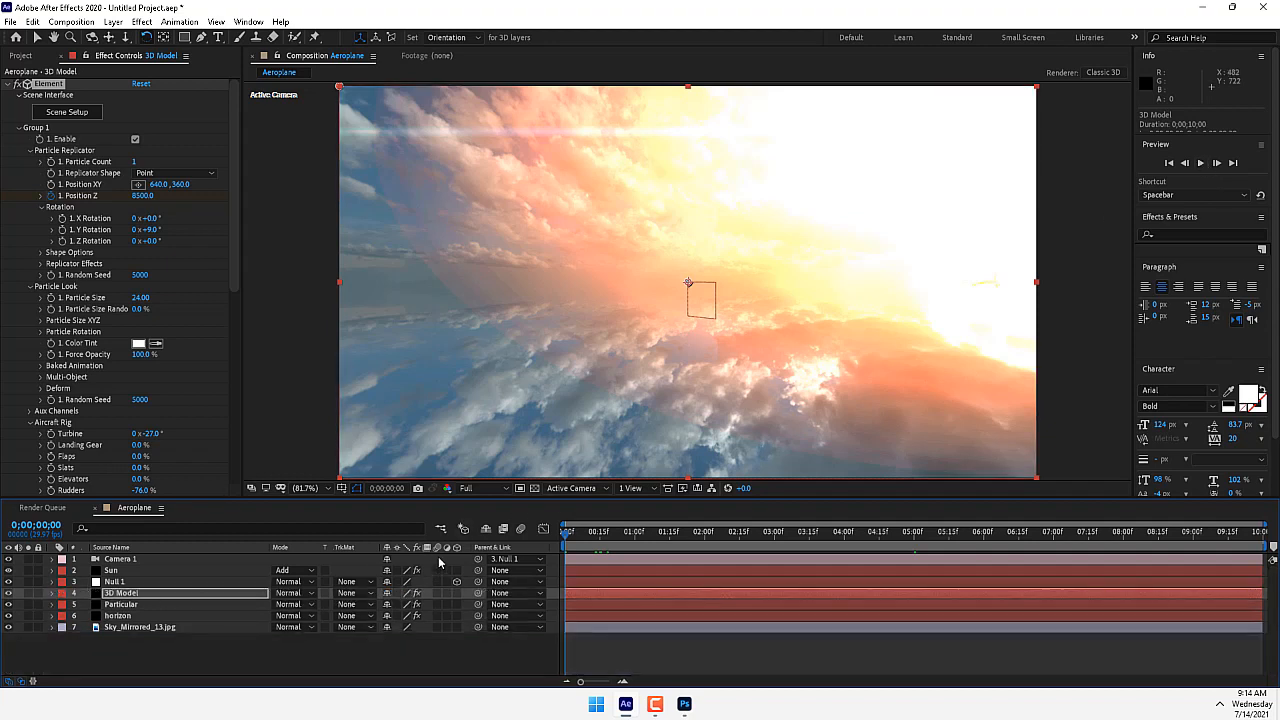
key("space")
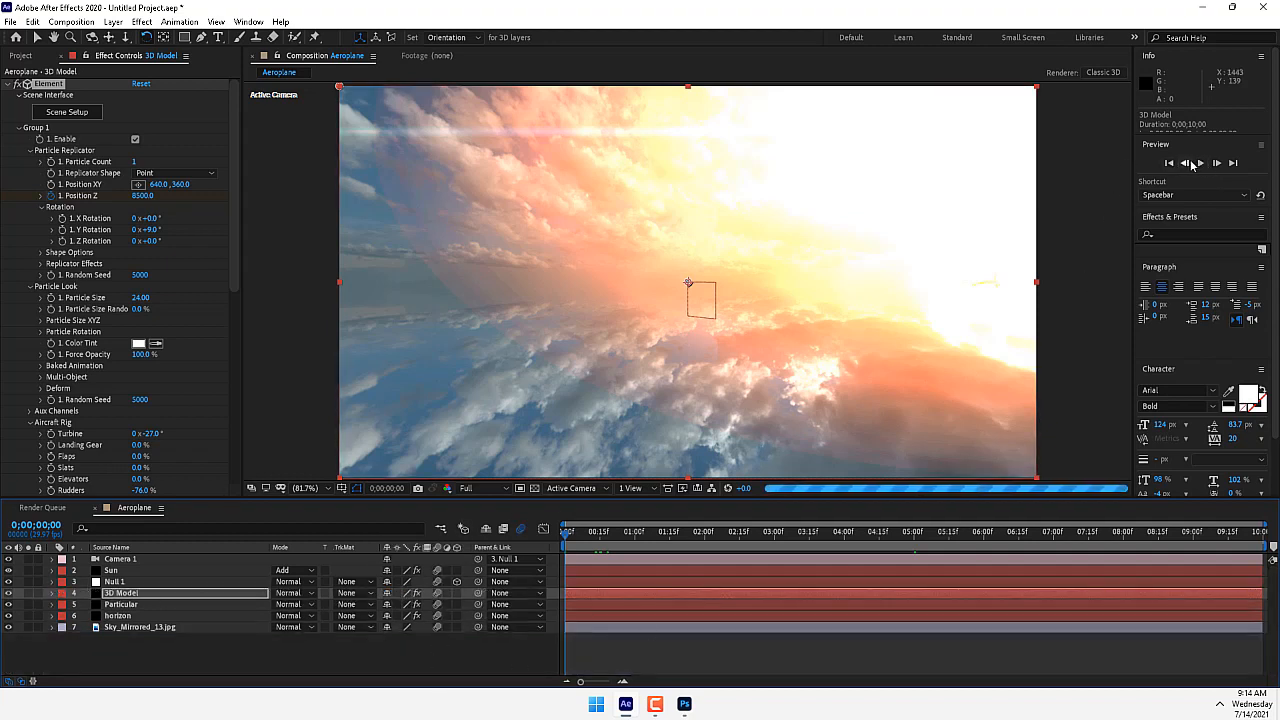
Step: Preview the aeroplane's fly-by and the camera rotation from the start of the composition
left_click(1196, 164)
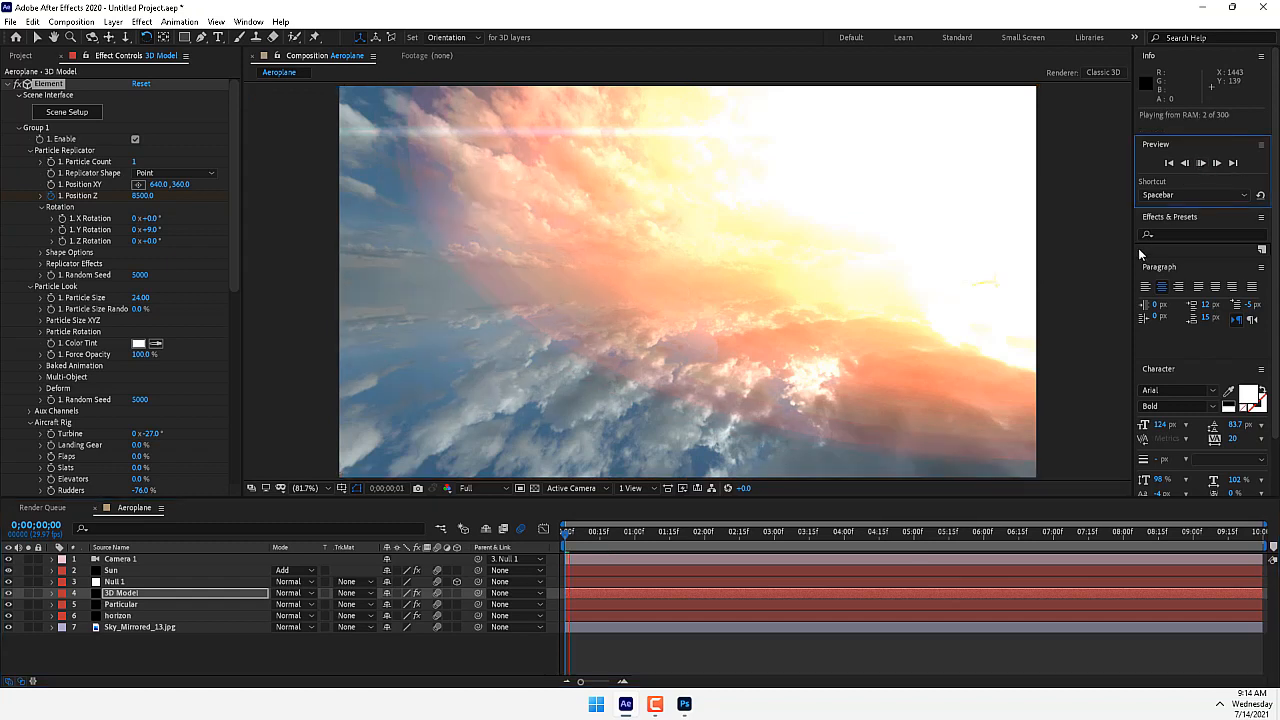
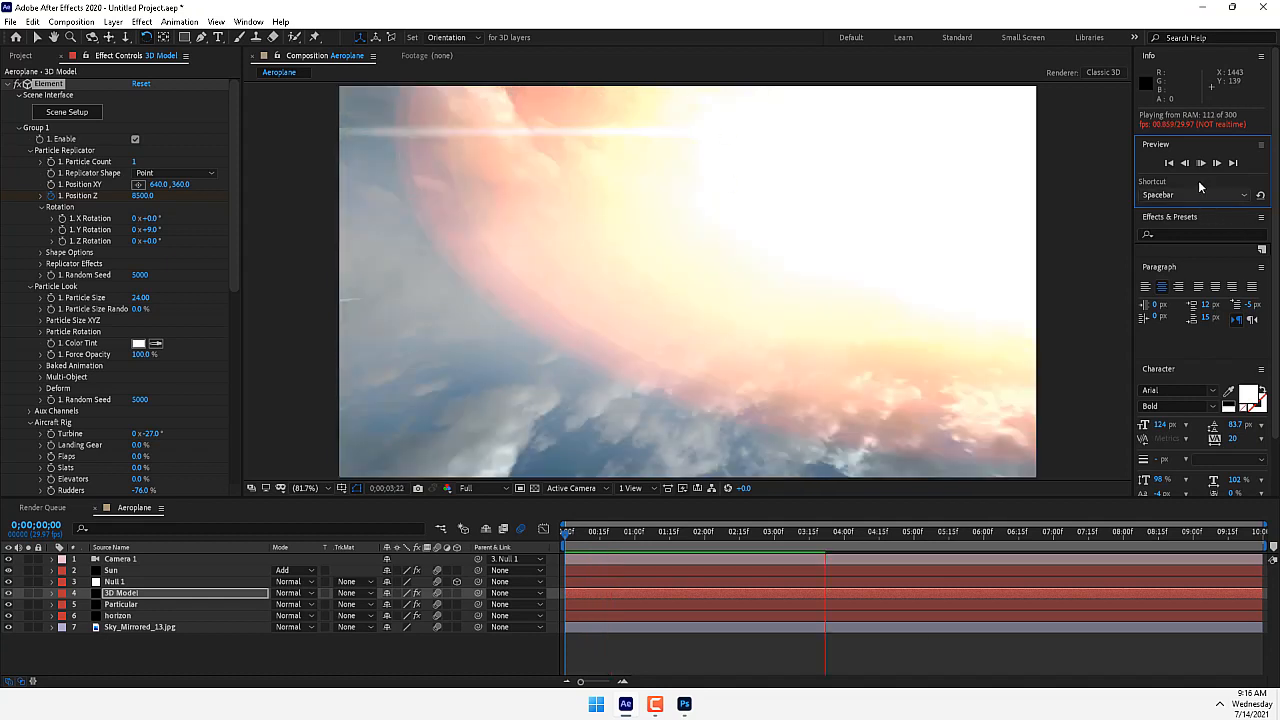
key("space")
key("Home")
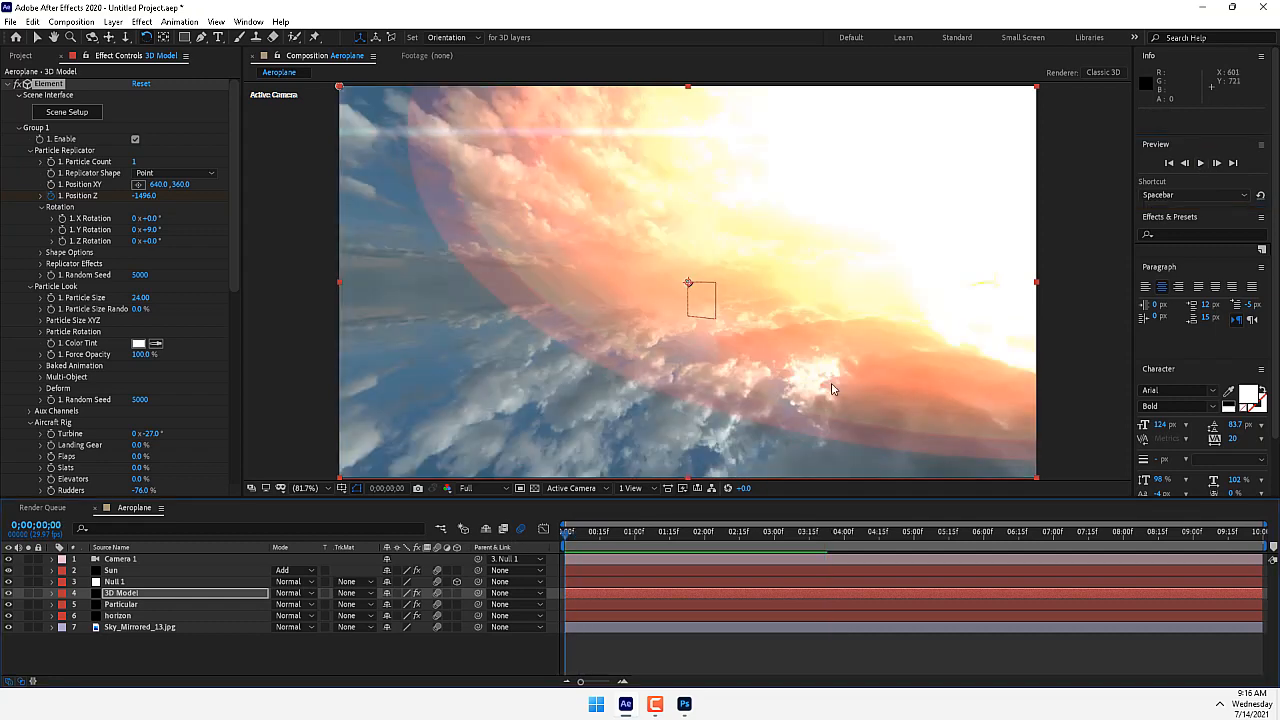
left_click(1201, 165)
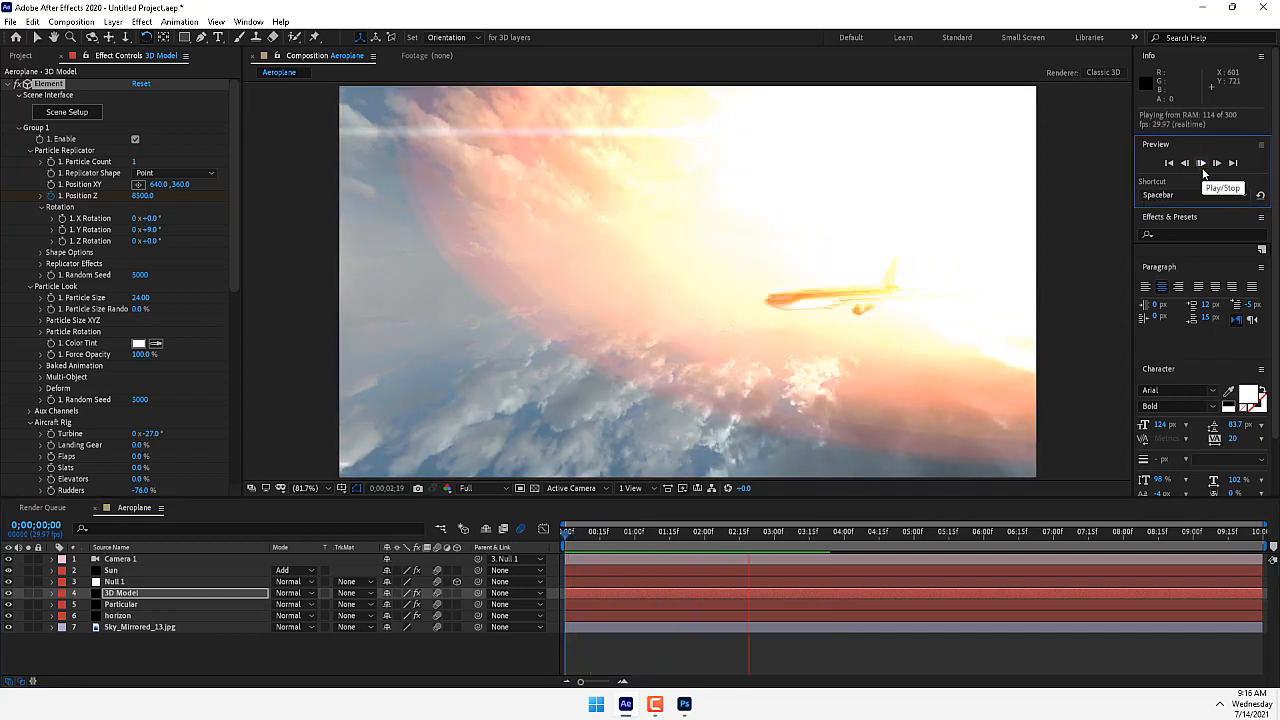
left_click(1201, 164)
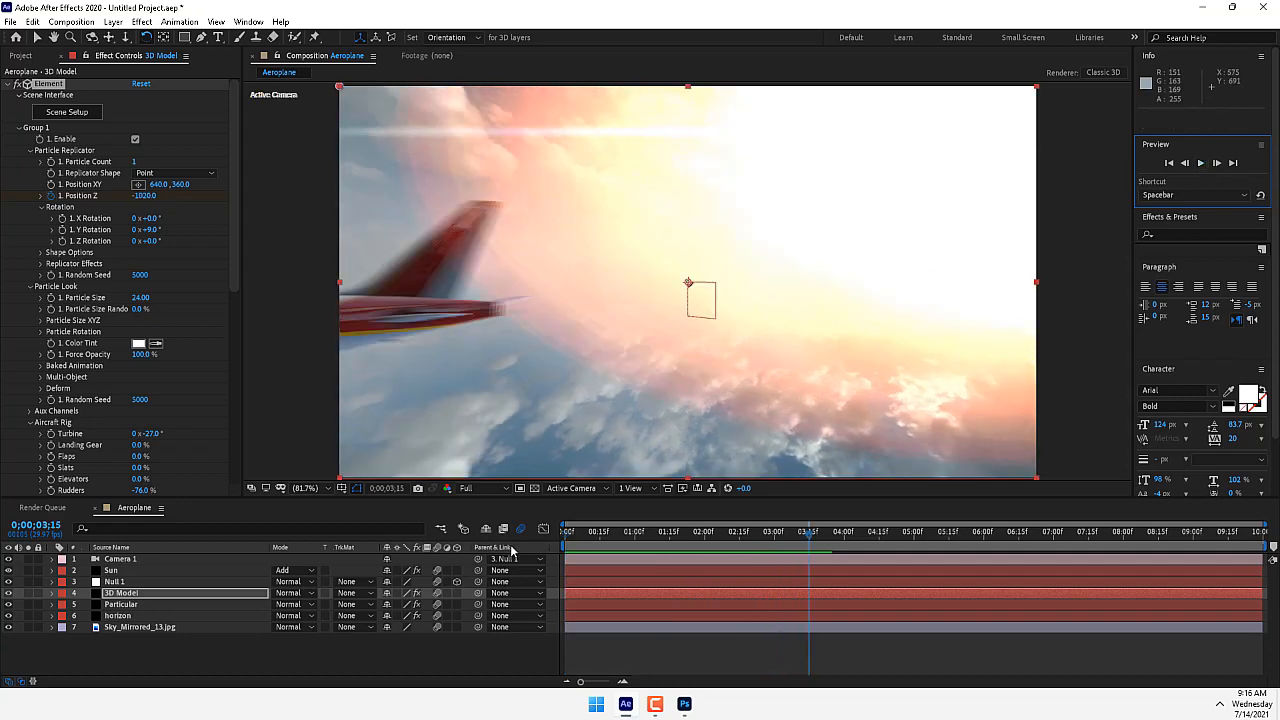
Step: Retime Null 1's Y Rotation keyframes, moving the first to just before 1 second and the last to 0;00;03;23
left_click(145, 582)
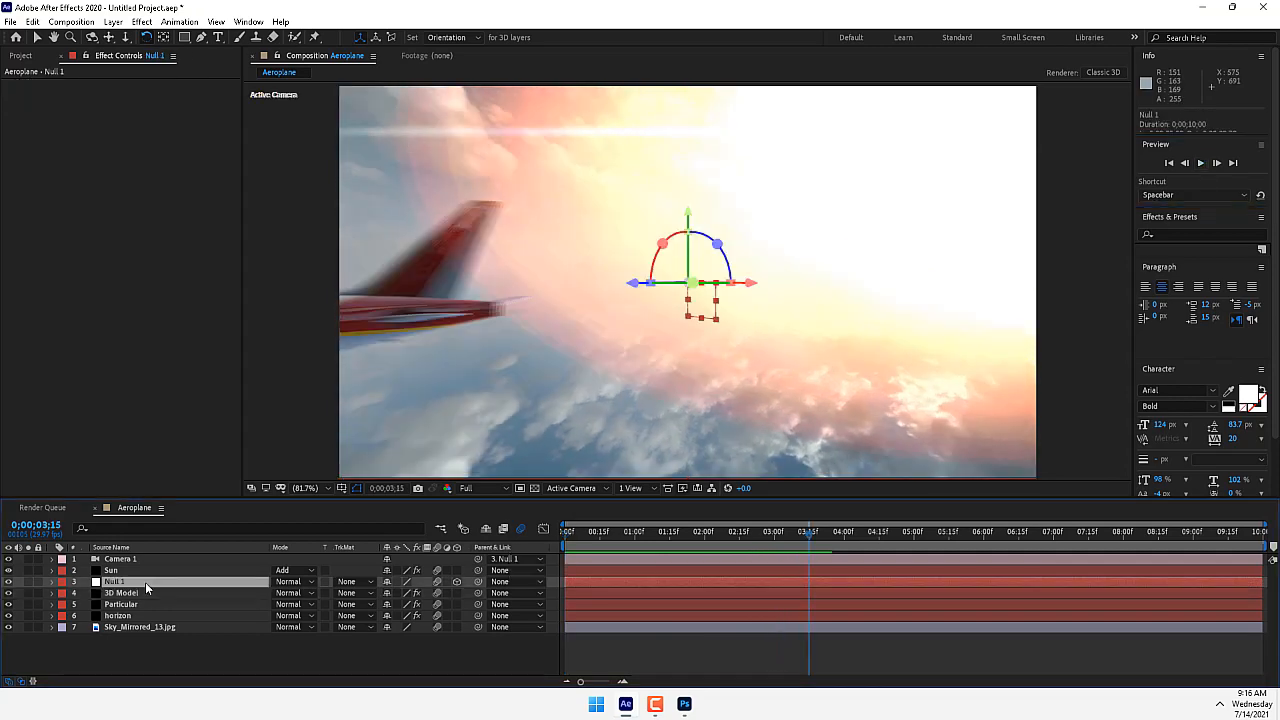
key("u")
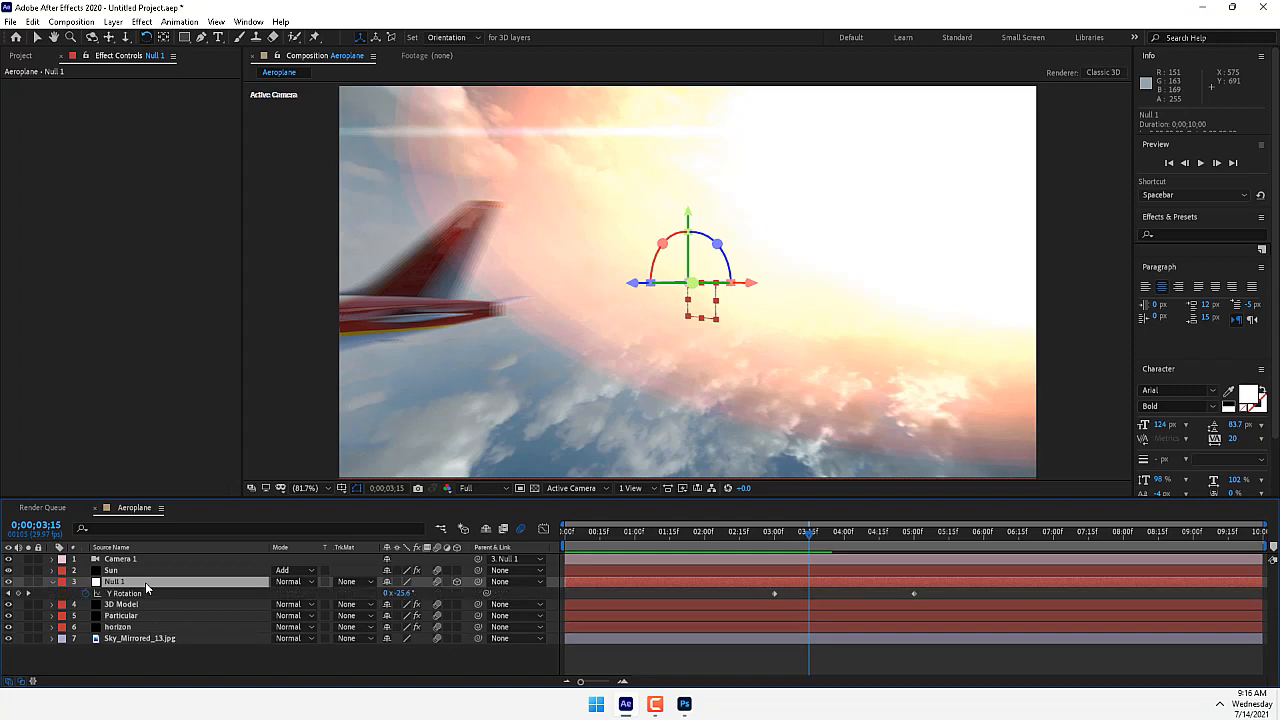
left_click_drag(773, 594, 628, 596)
left_click_drag(914, 594, 849, 594)
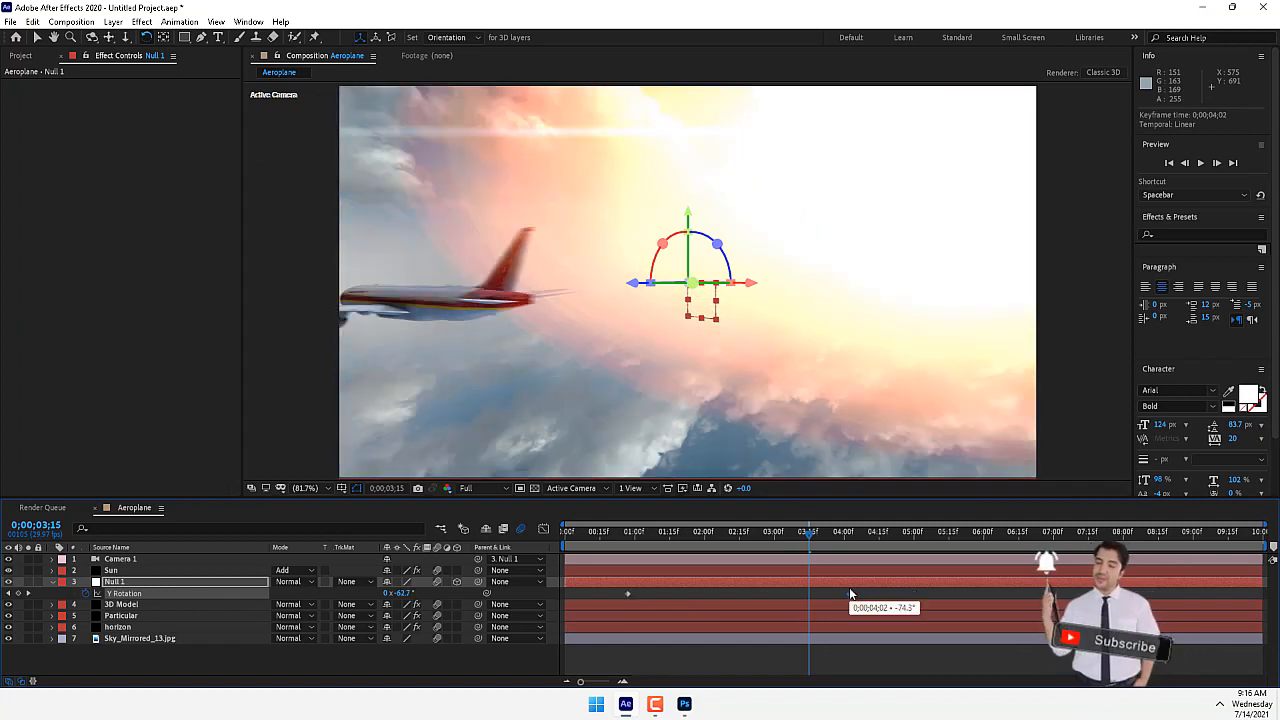
left_click_drag(847, 598, 826, 598)
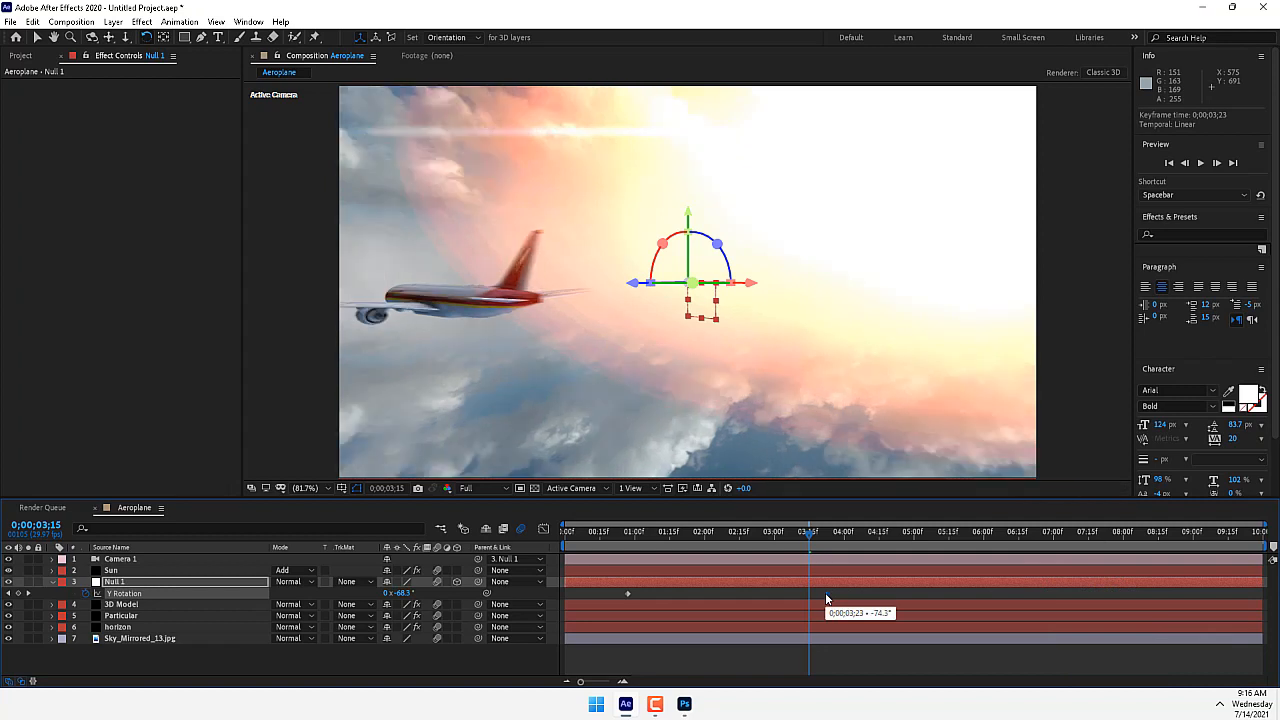
Step: Move the Knoll Light Factory light source on the Sun layer outside the frame to 1677.1, -70.5
left_click(112, 570)
left_click(45, 84)
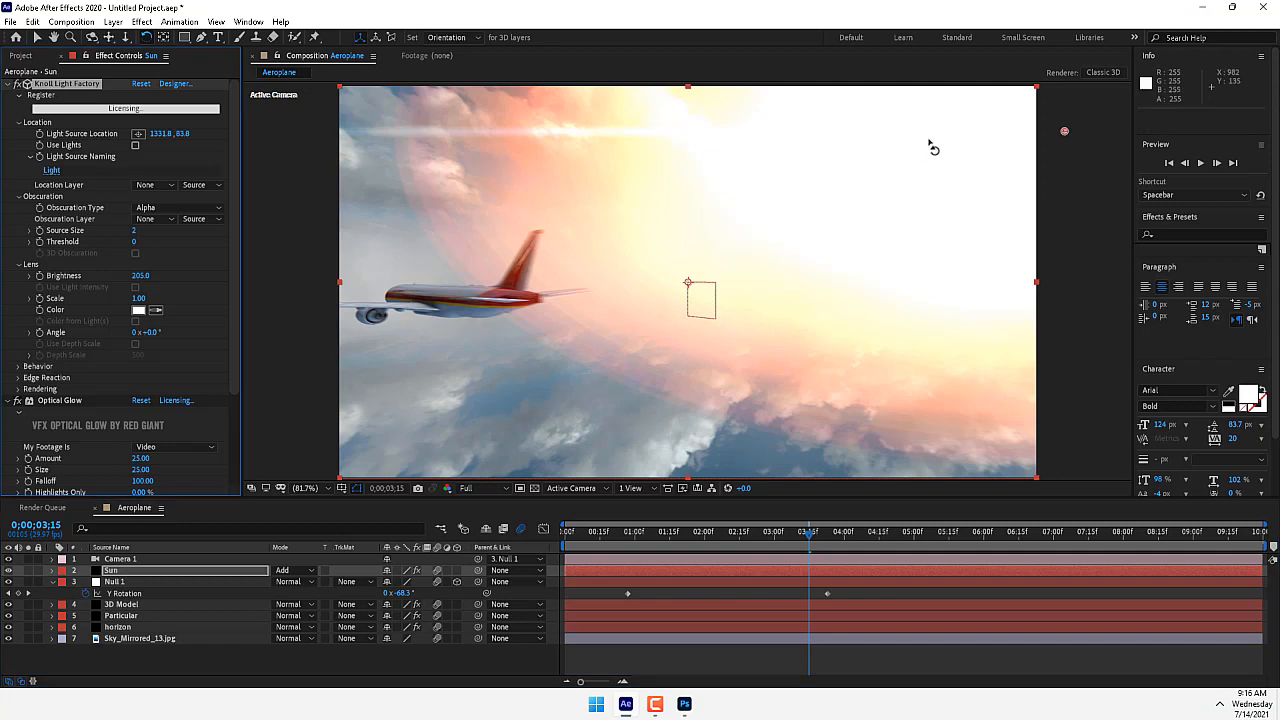
left_click_drag(1055, 148, 1257, 55)
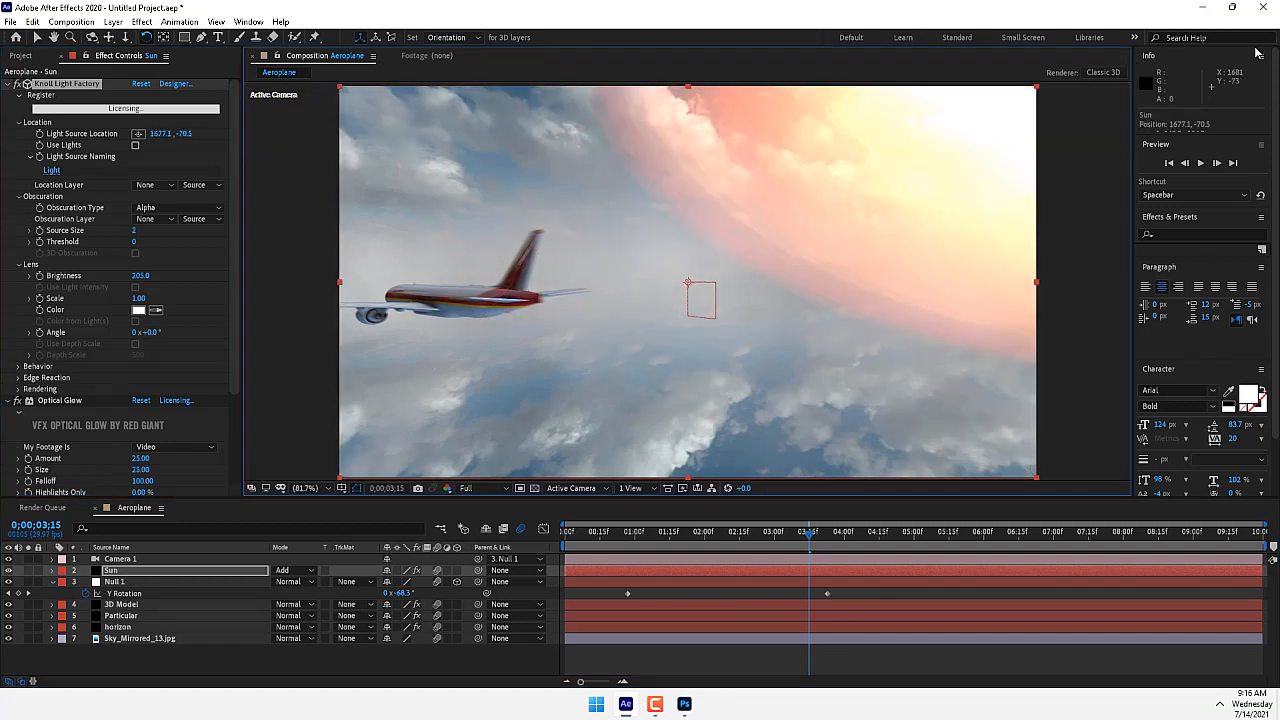
Step: Return to the start of the composition and add an adjustment layer above the Sun layer
left_click(568, 536)
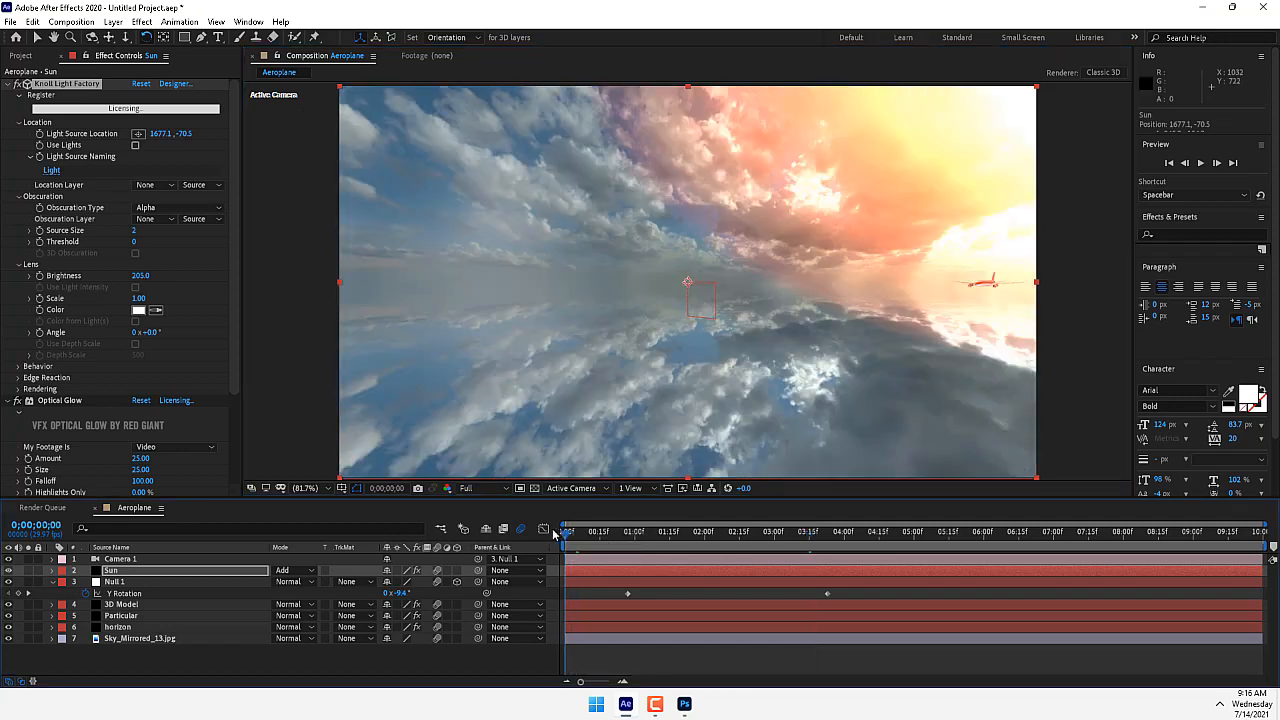
right_click(449, 676)
mouse_move(521, 515)
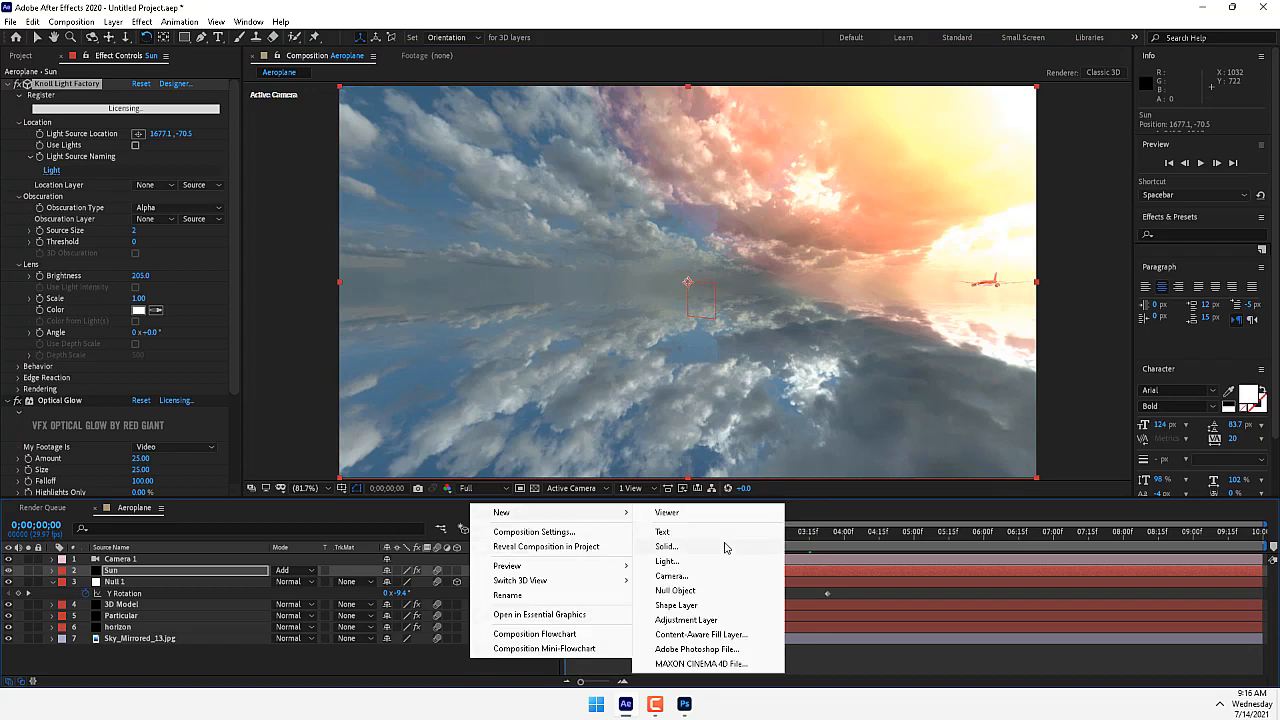
left_click(685, 620)
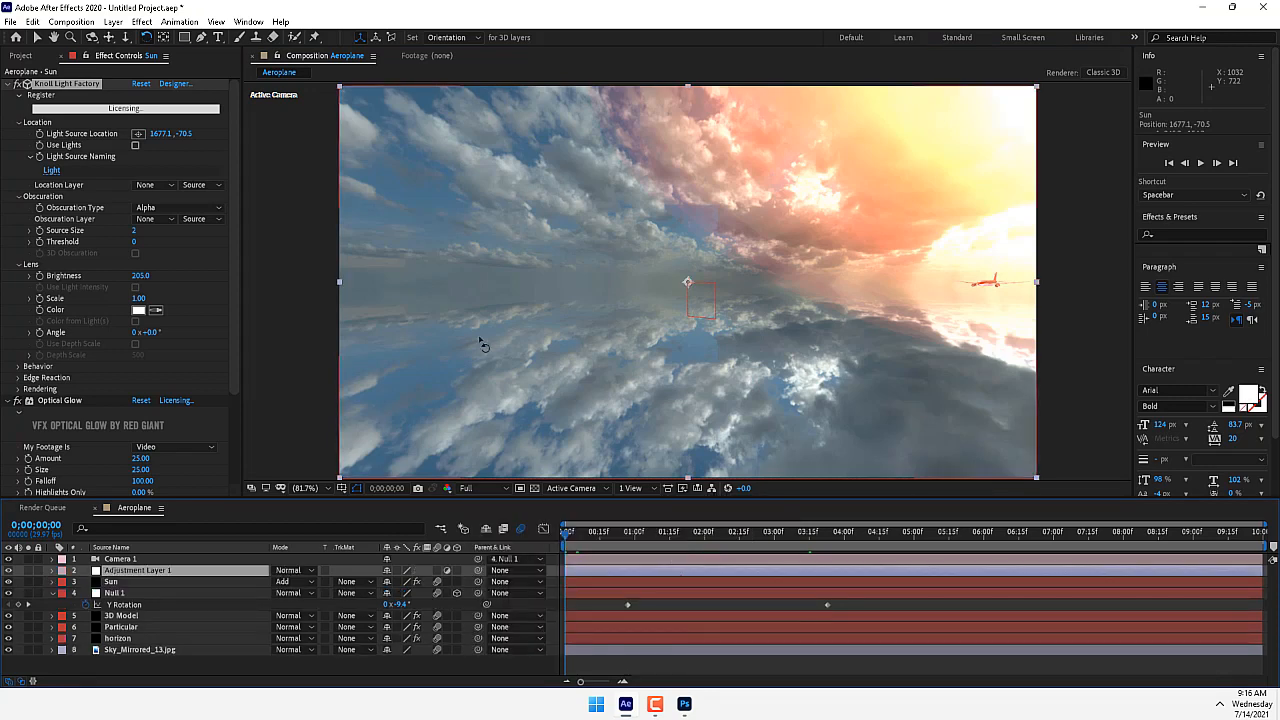
Step: Apply the uni.Heatwave effect to Adjustment Layer 1
left_click(143, 21)
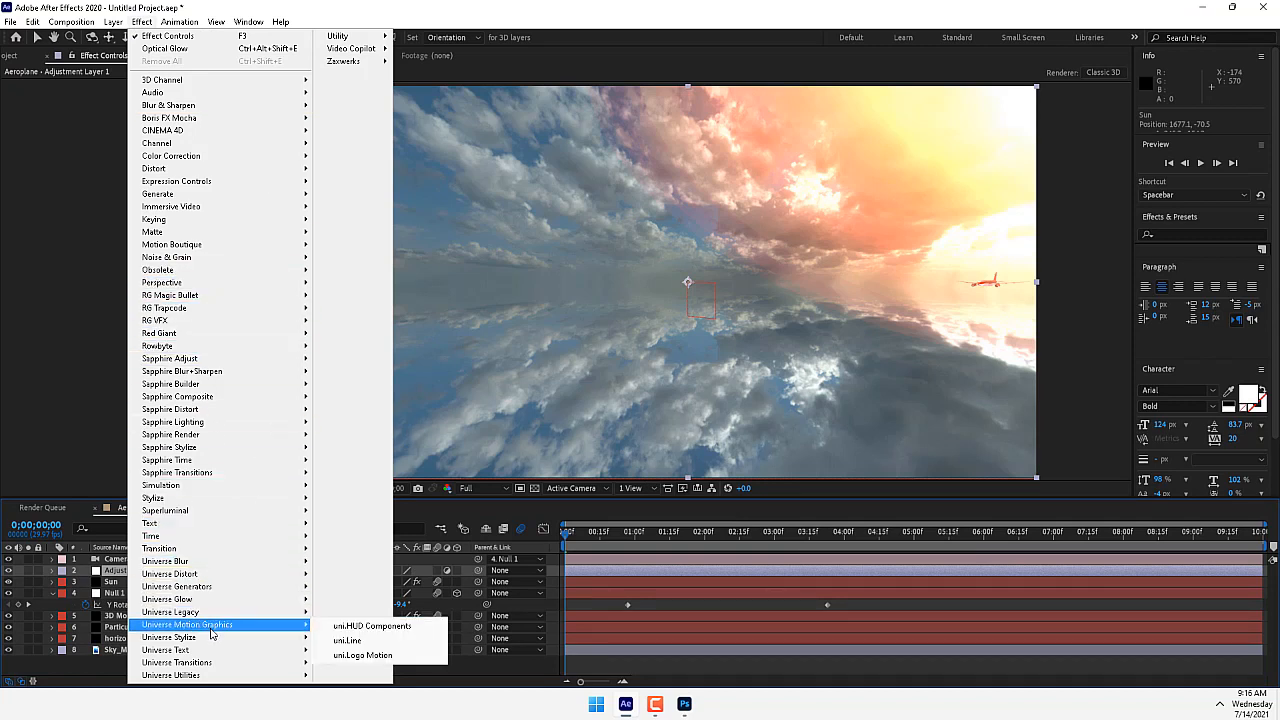
mouse_move(212, 638)
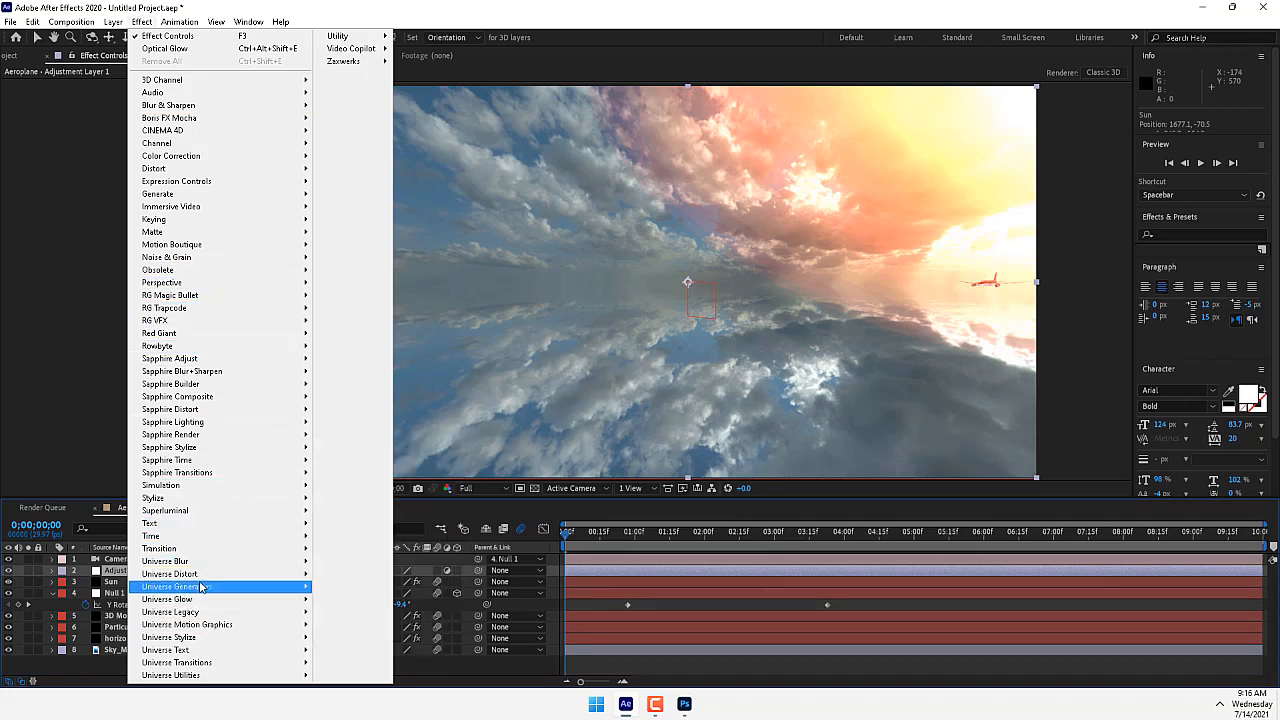
mouse_move(200, 578)
left_click(358, 590)
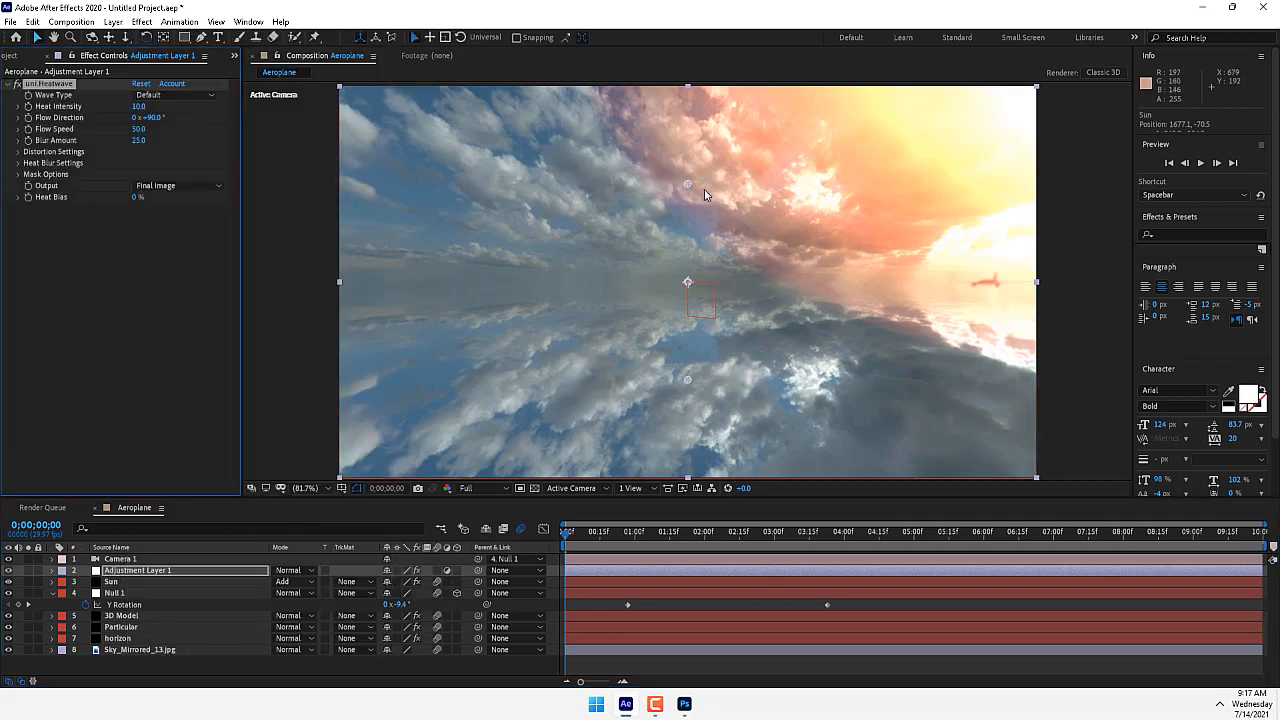
Step: Solo Adjustment Layer 1 and the horizon layer, then place the Heatwave control points along the horizon at about 353.5, 373.5 and 862.9, 361.2
left_click_drag(693, 184, 778, 276)
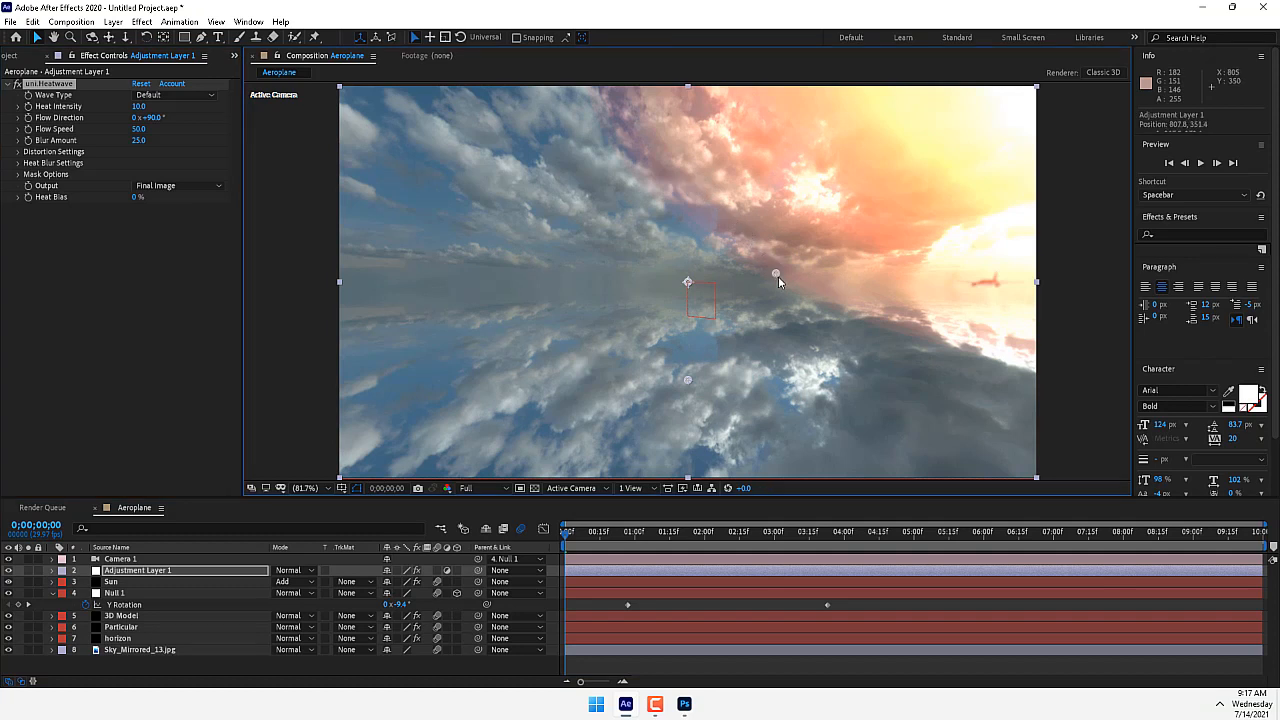
left_click(30, 571)
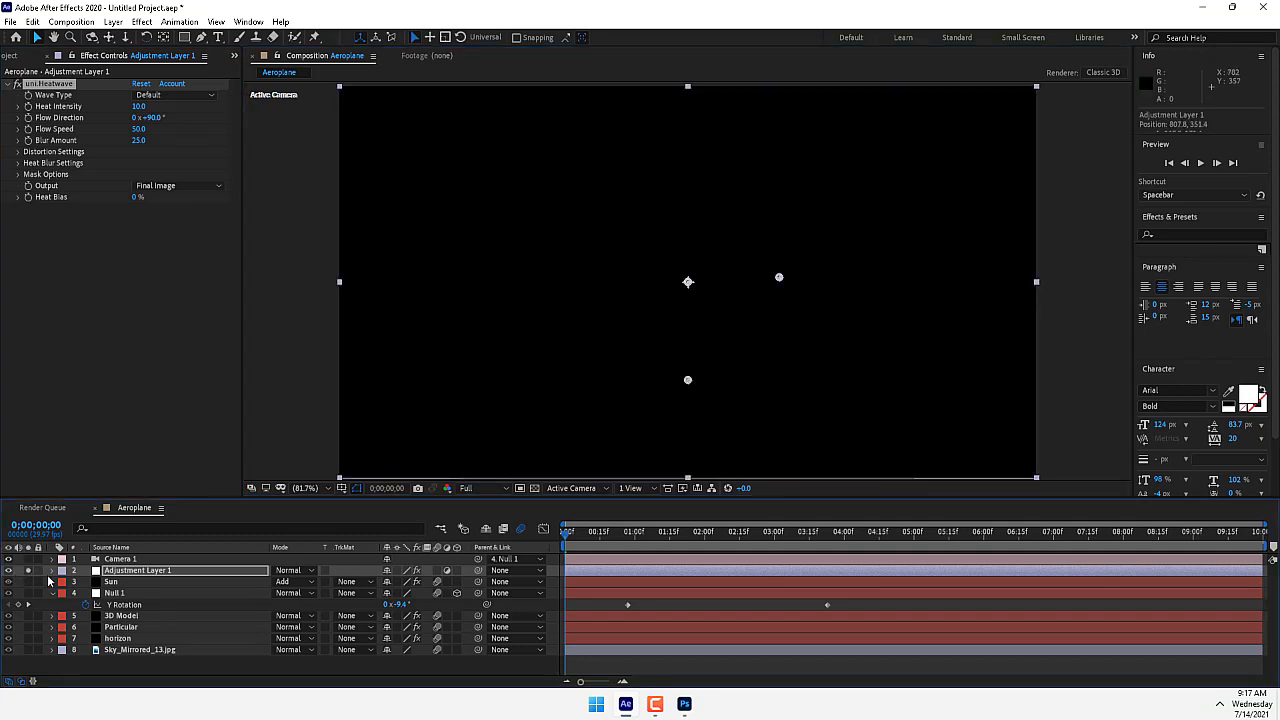
left_click(28, 640)
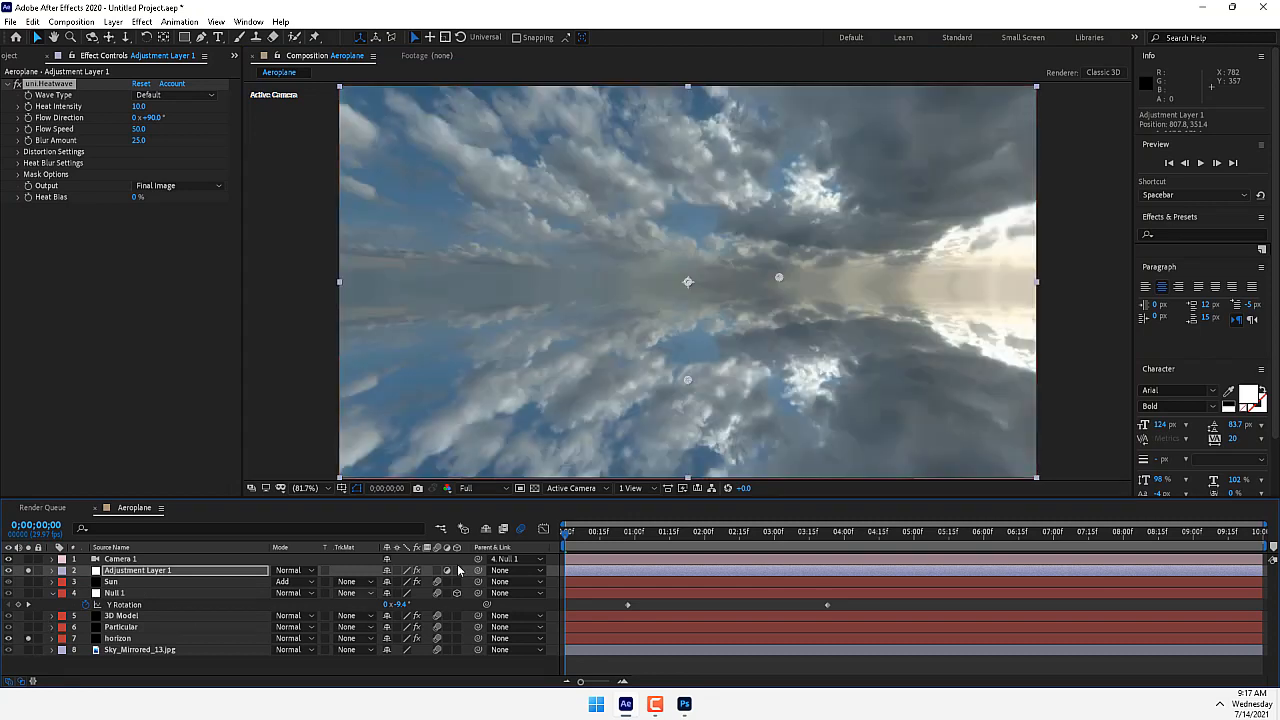
left_click_drag(678, 538, 712, 548)
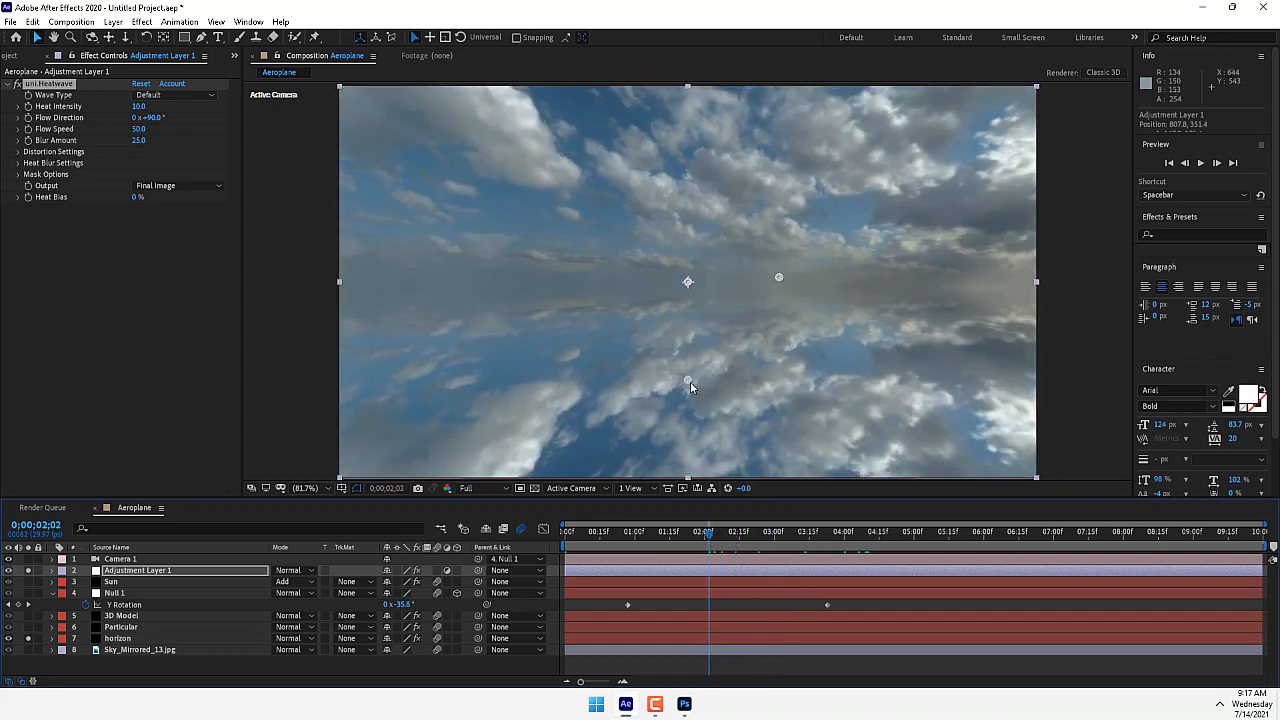
left_click(553, 288)
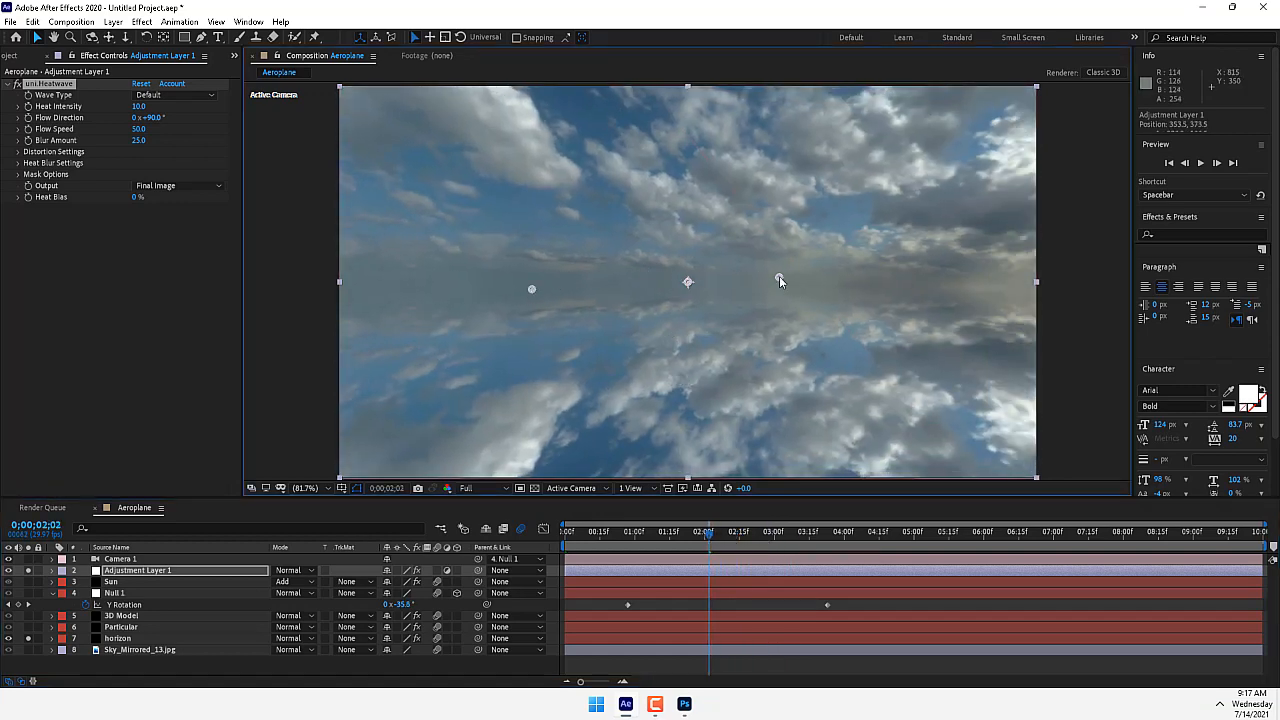
Step: Set the Heatwave's Wave Type to Billowed, Heat Intensity to 59 and Blur Amount to 51
left_click_drag(143, 107, 86, 107)
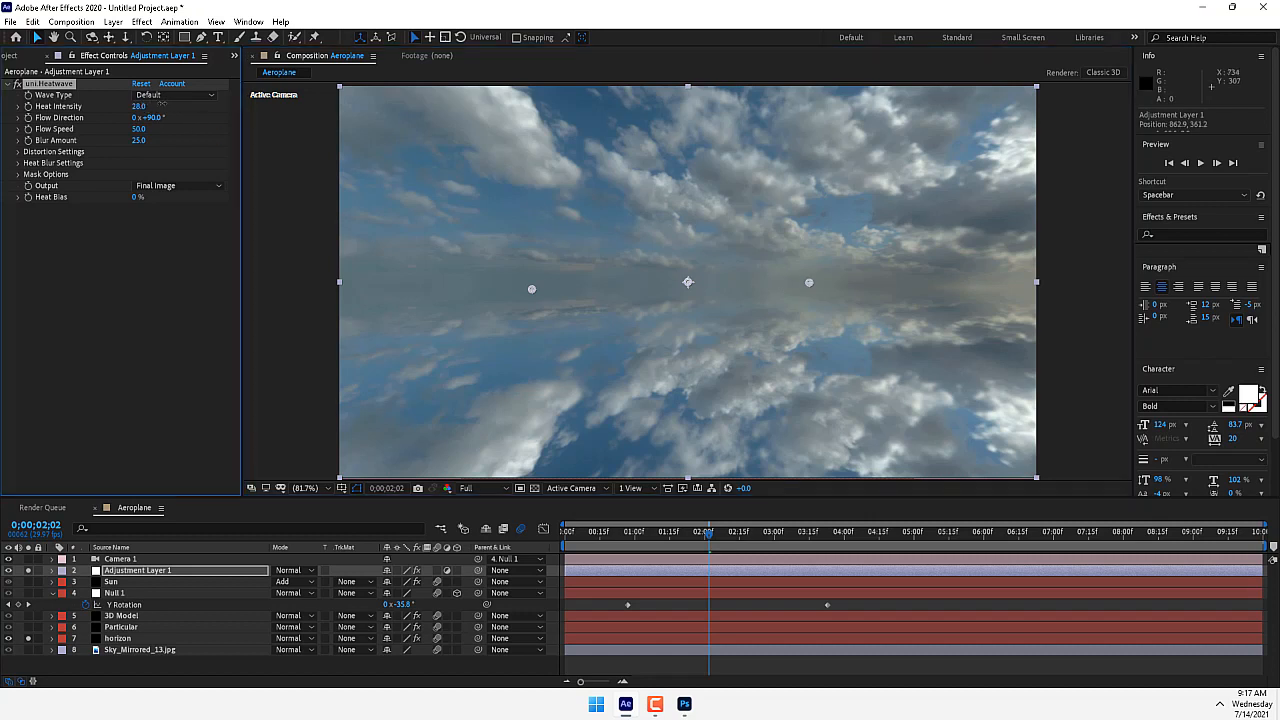
left_click_drag(709, 533, 760, 540)
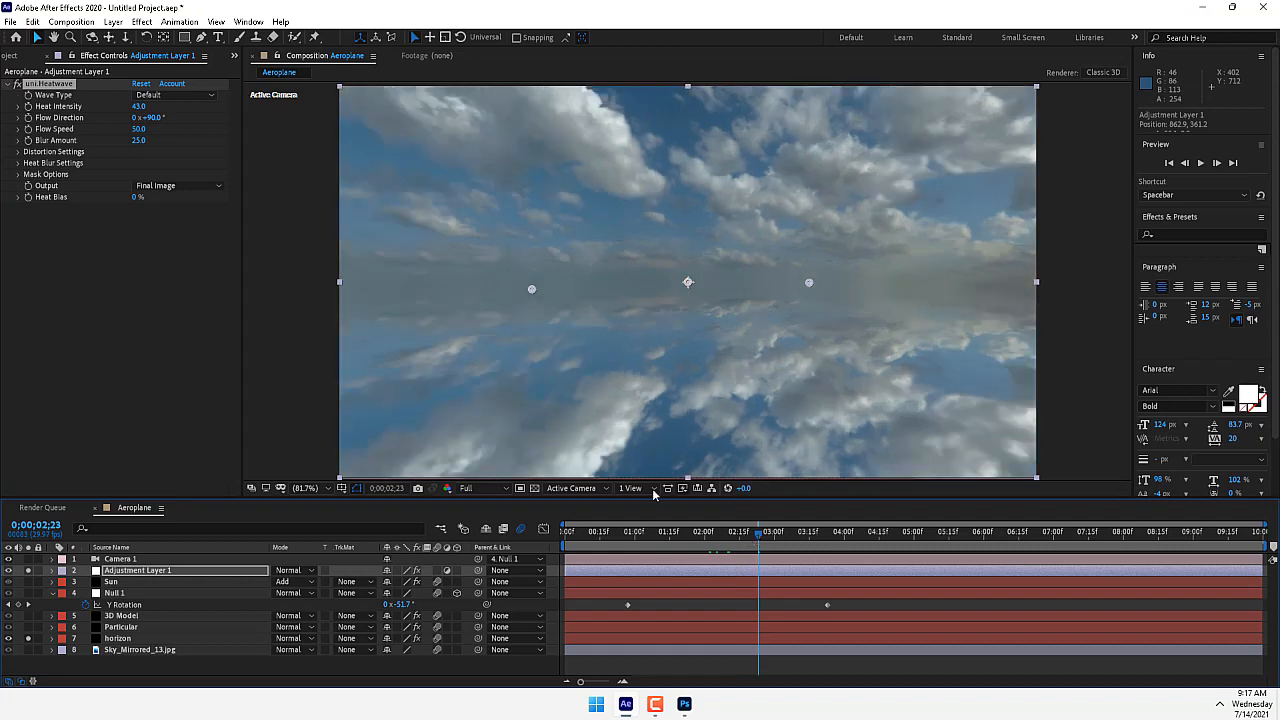
left_click(161, 96)
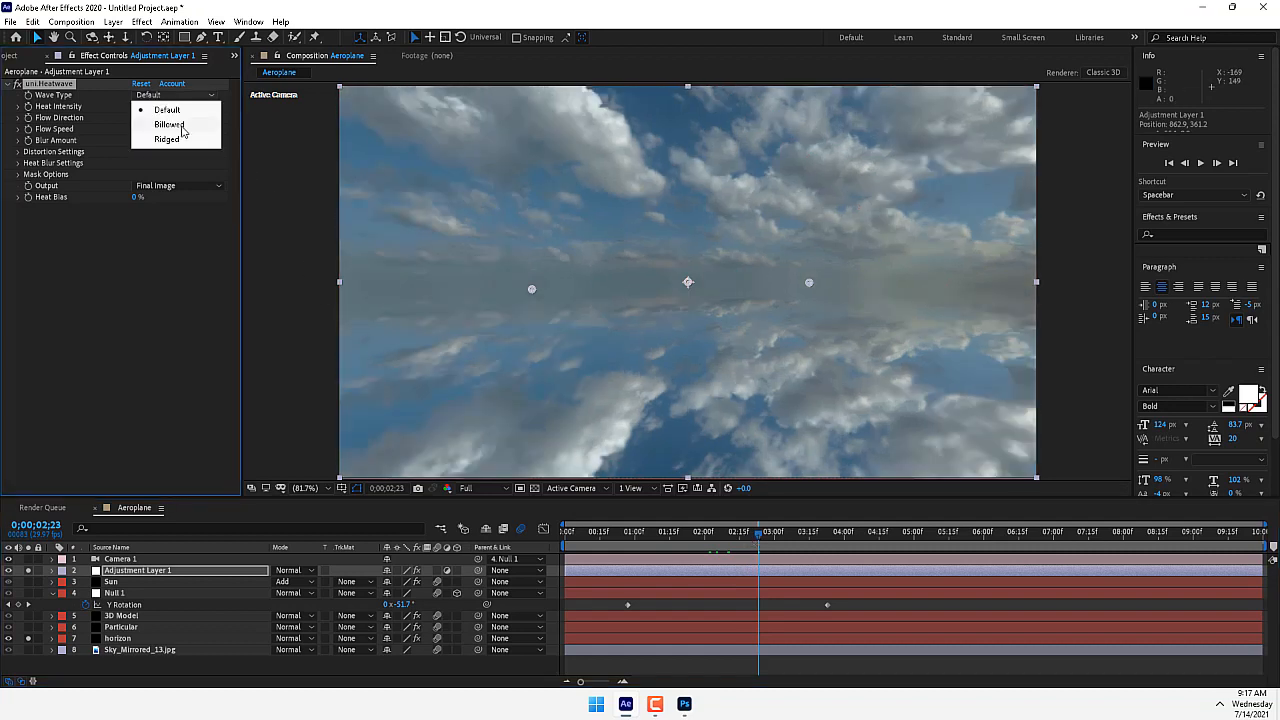
left_click(169, 124)
left_click_drag(785, 537, 831, 537)
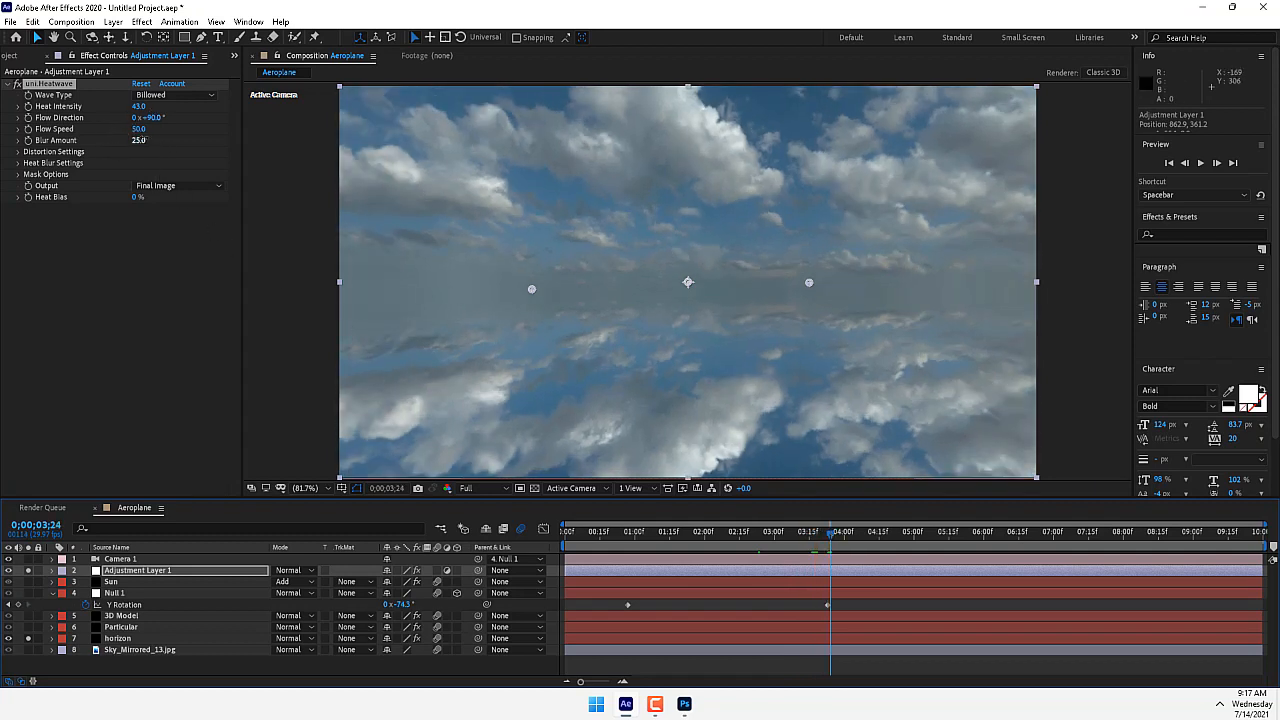
left_click_drag(141, 140, 284, 128)
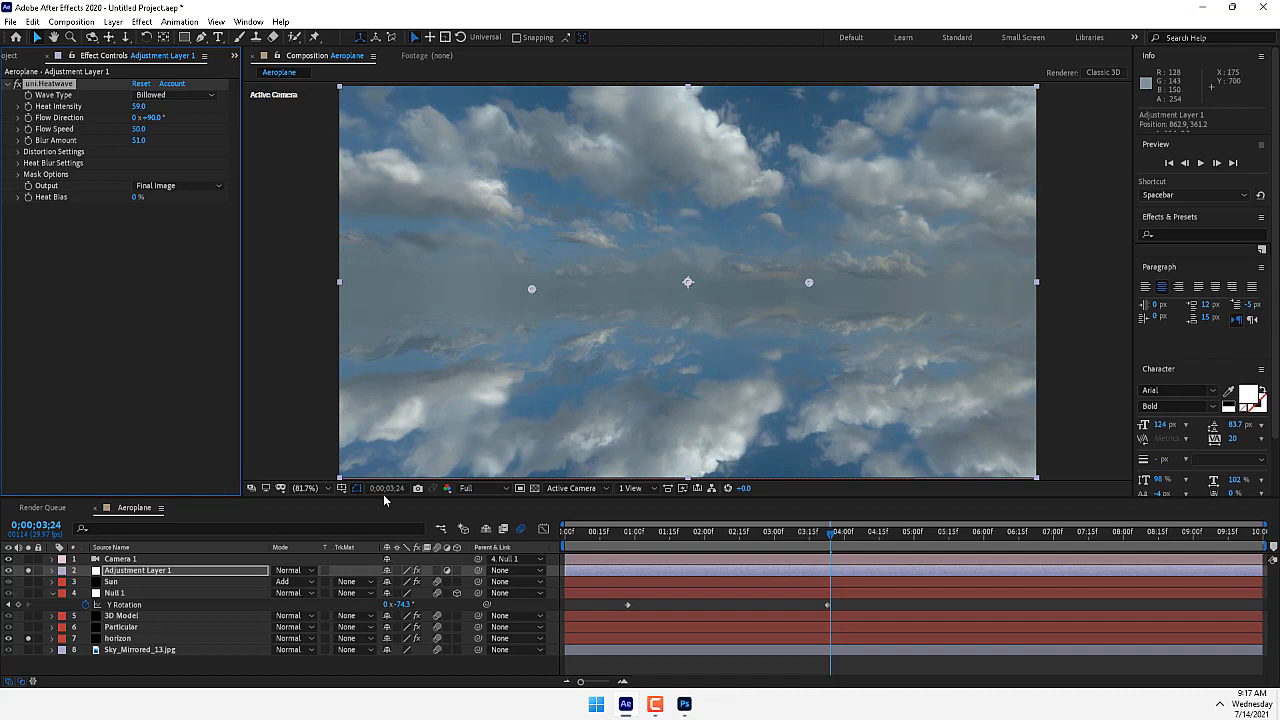
Step: Turn off solo for Adjustment Layer 1 and the horizon layer so that all layers are shown
right_click(150, 571)
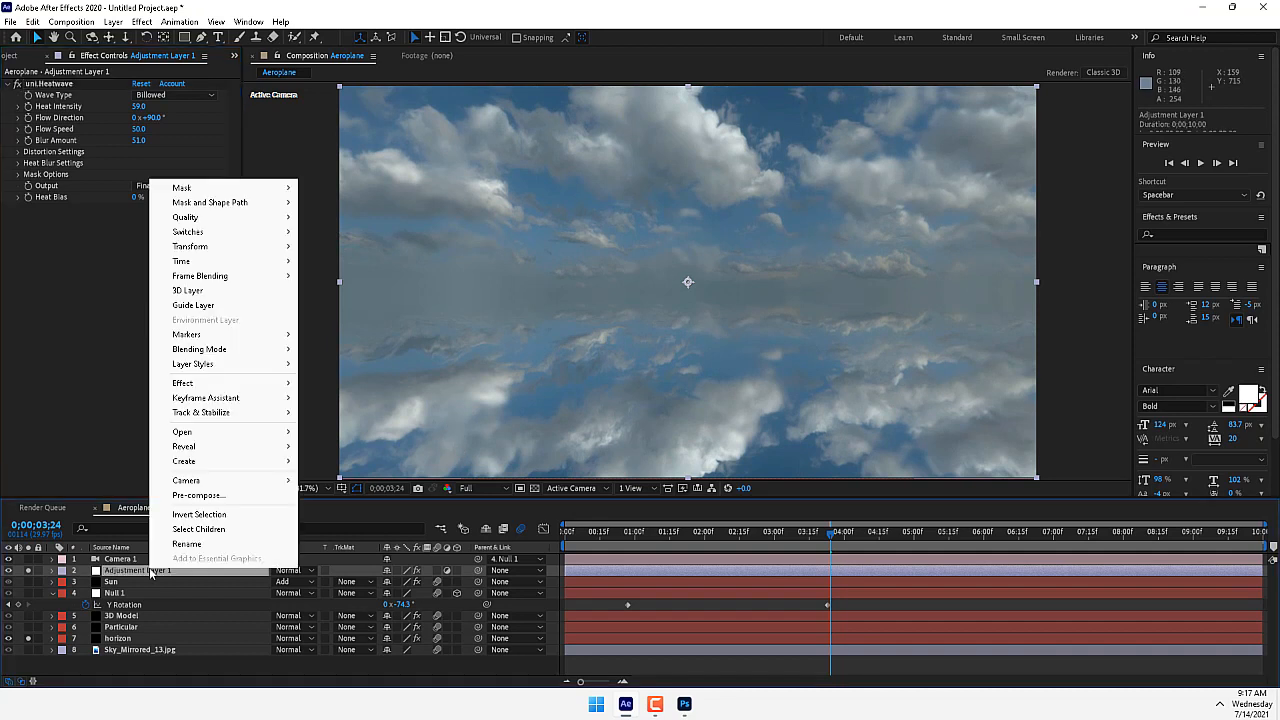
left_click(31, 571)
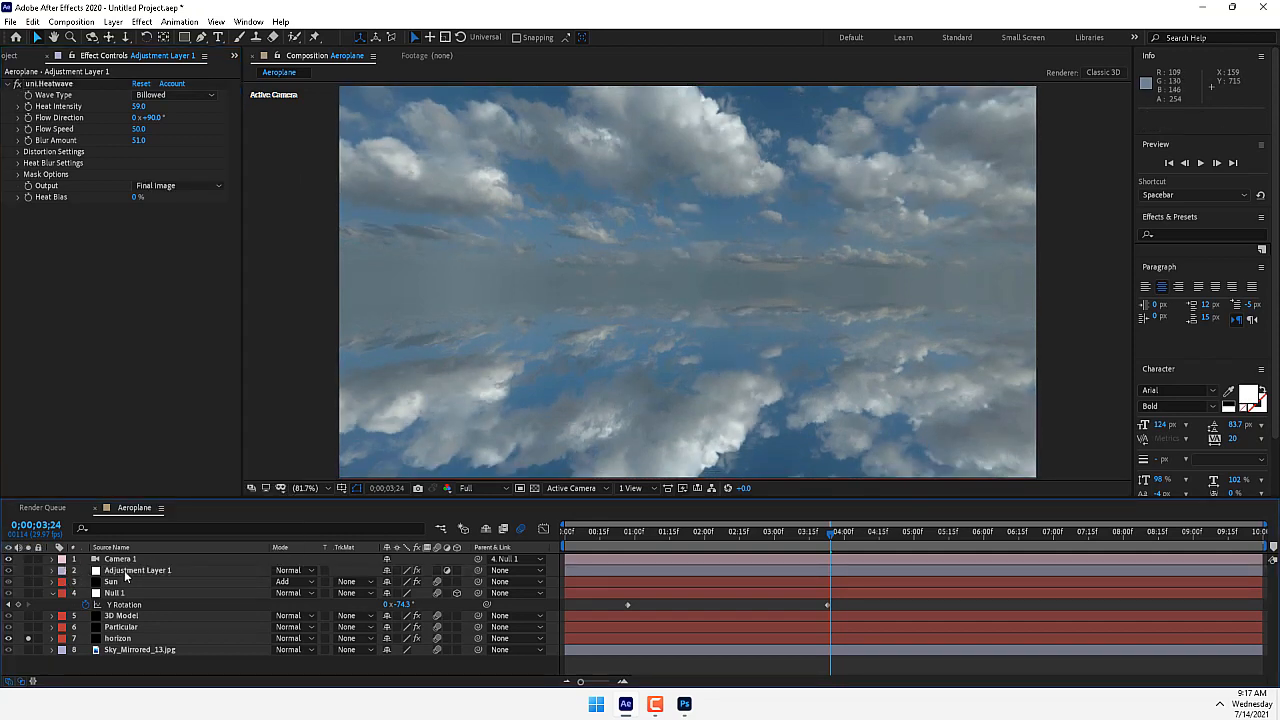
right_click(127, 571)
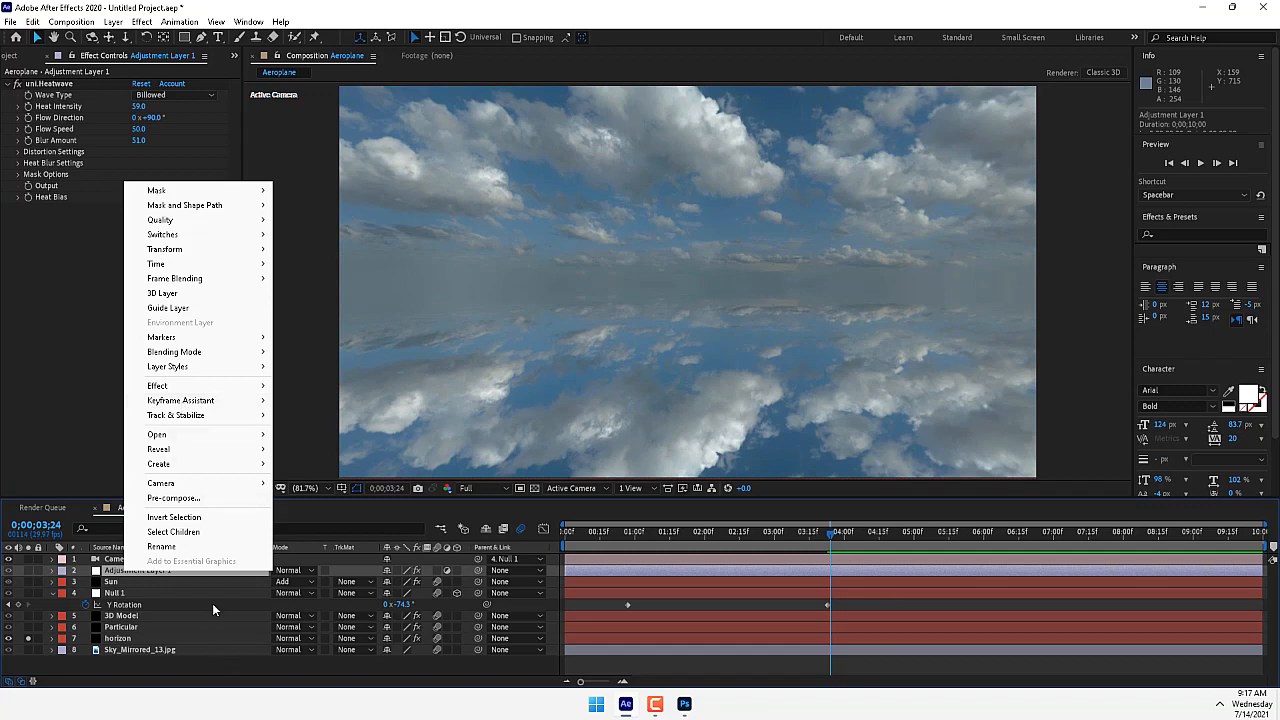
left_click(190, 500)
left_click(986, 490)
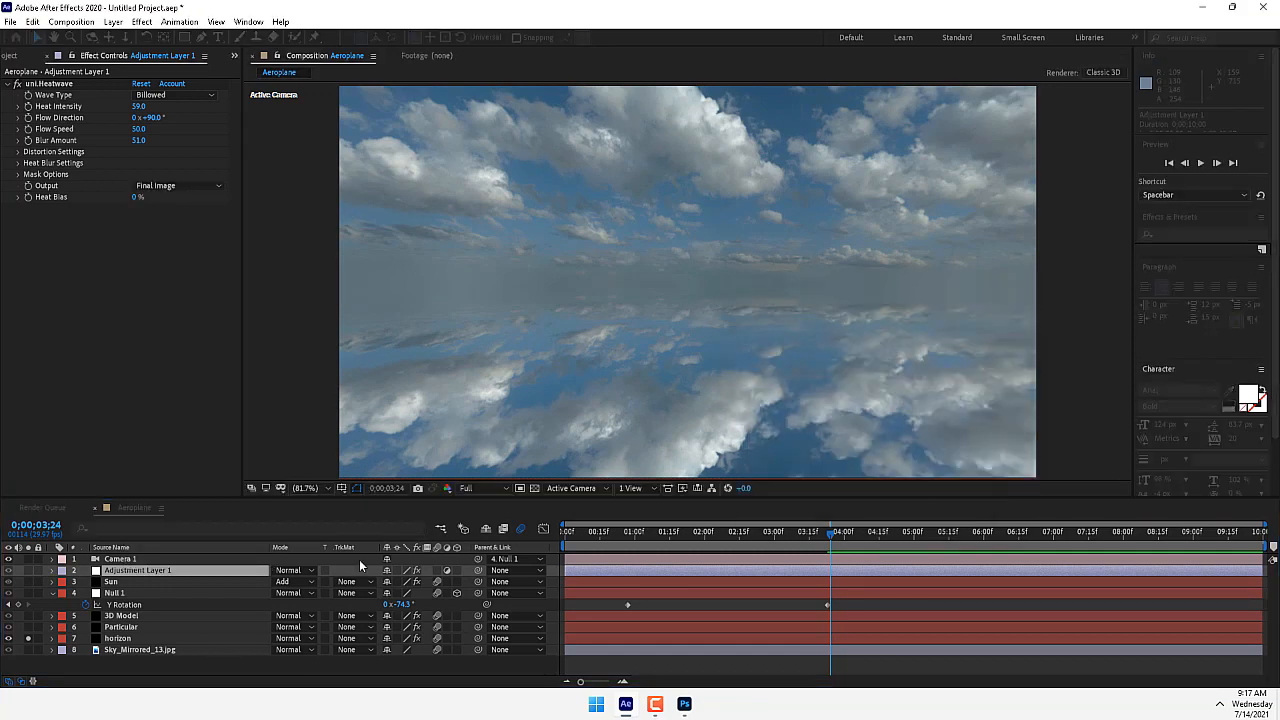
left_click(28, 641)
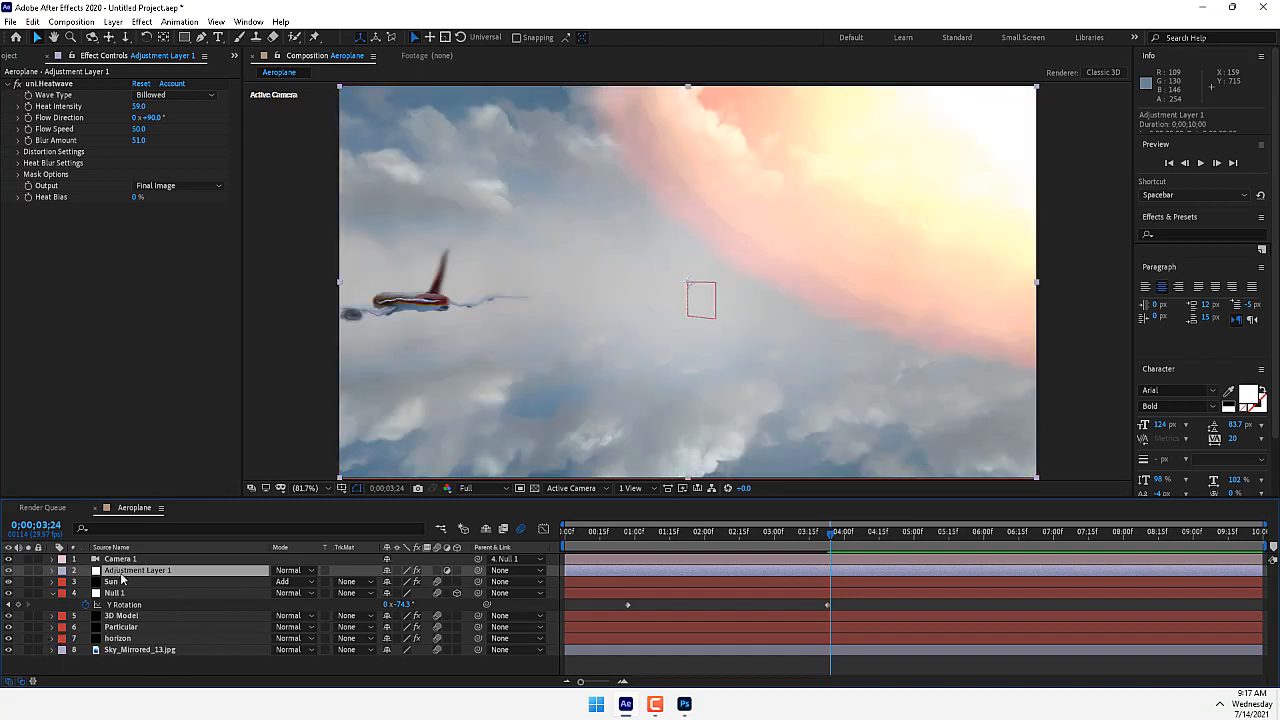
Step: Examine the heatwave distortion on the passing aeroplane at several frames from 0;00;01;06 to 0;00;03;07
left_click(645, 536)
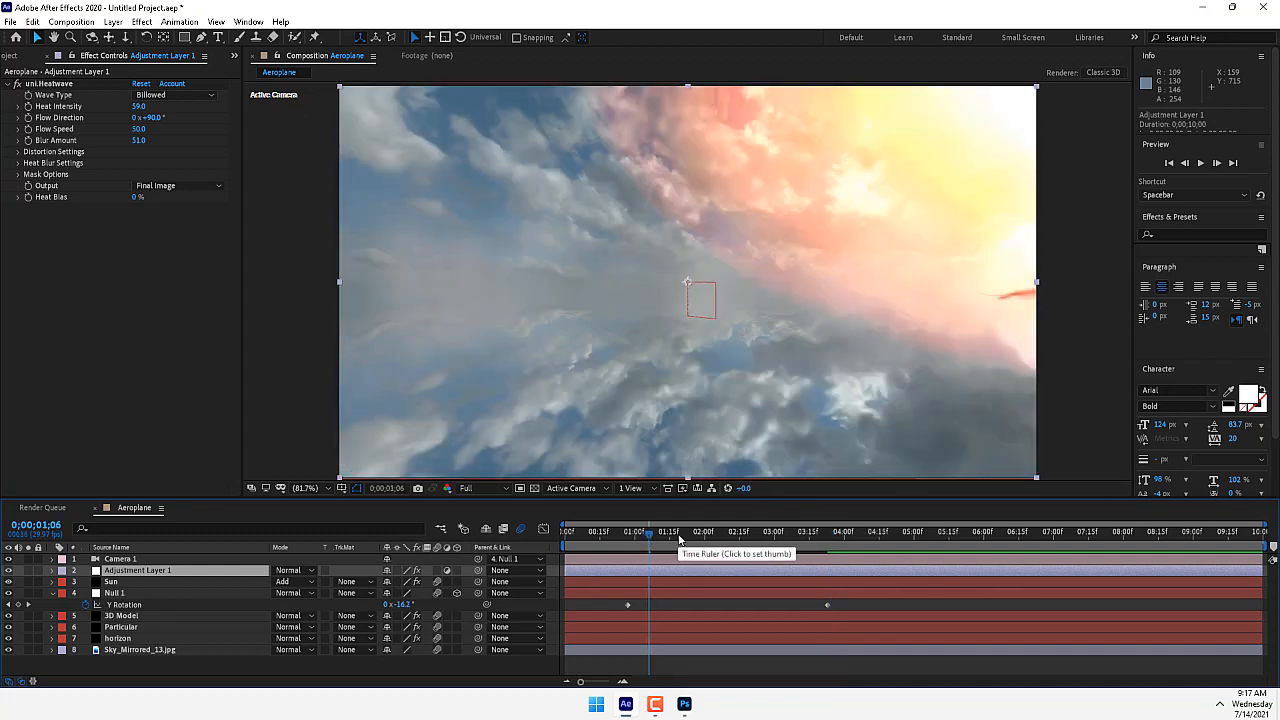
left_click(686, 536)
left_click(728, 537)
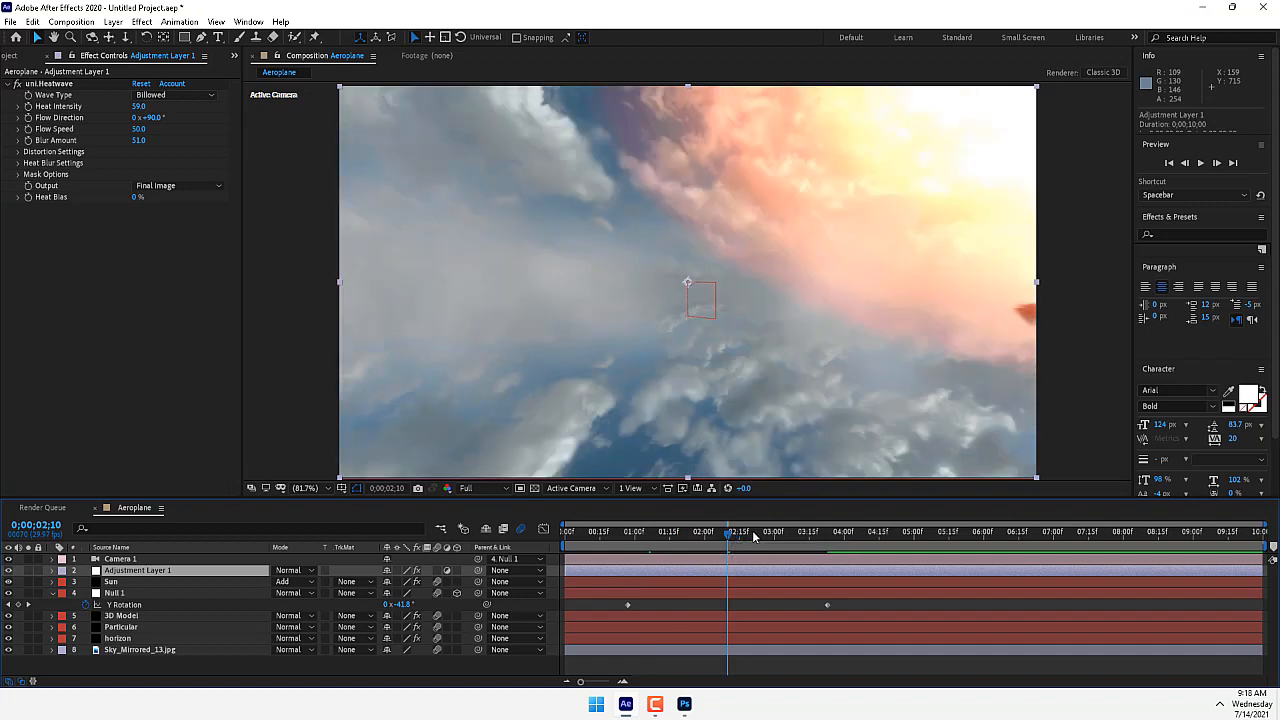
left_click(753, 536)
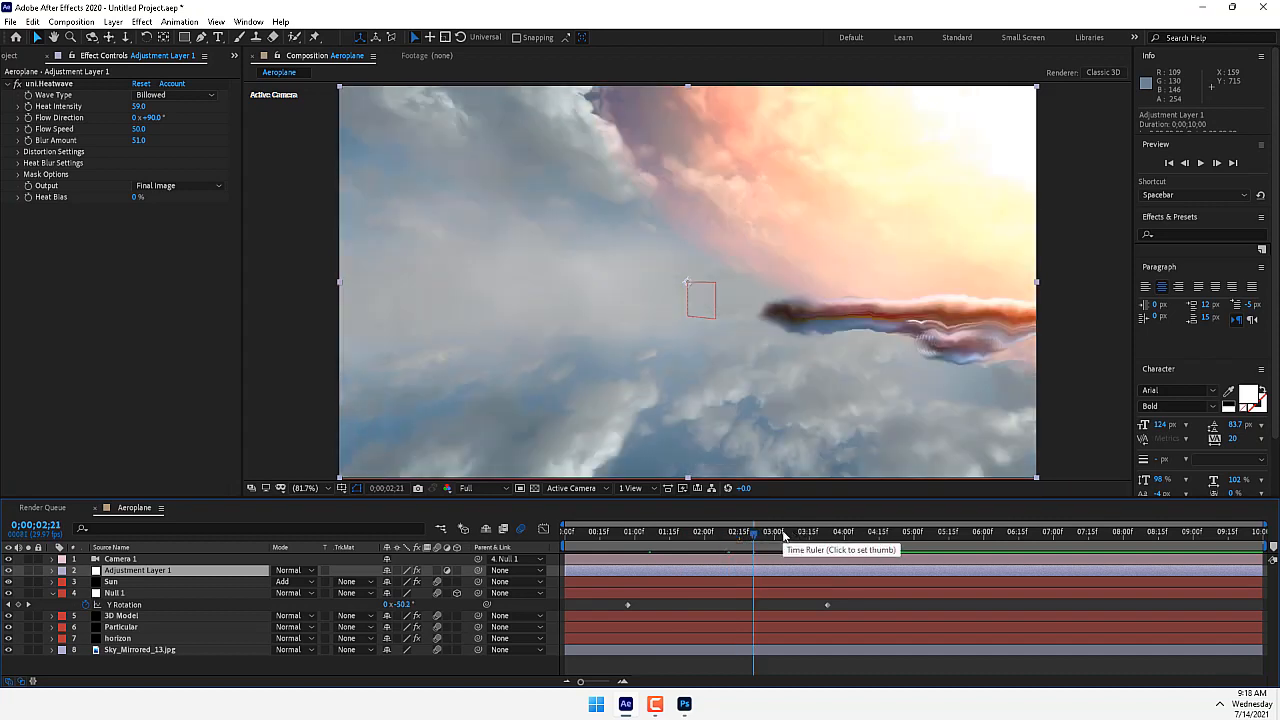
left_click(765, 537)
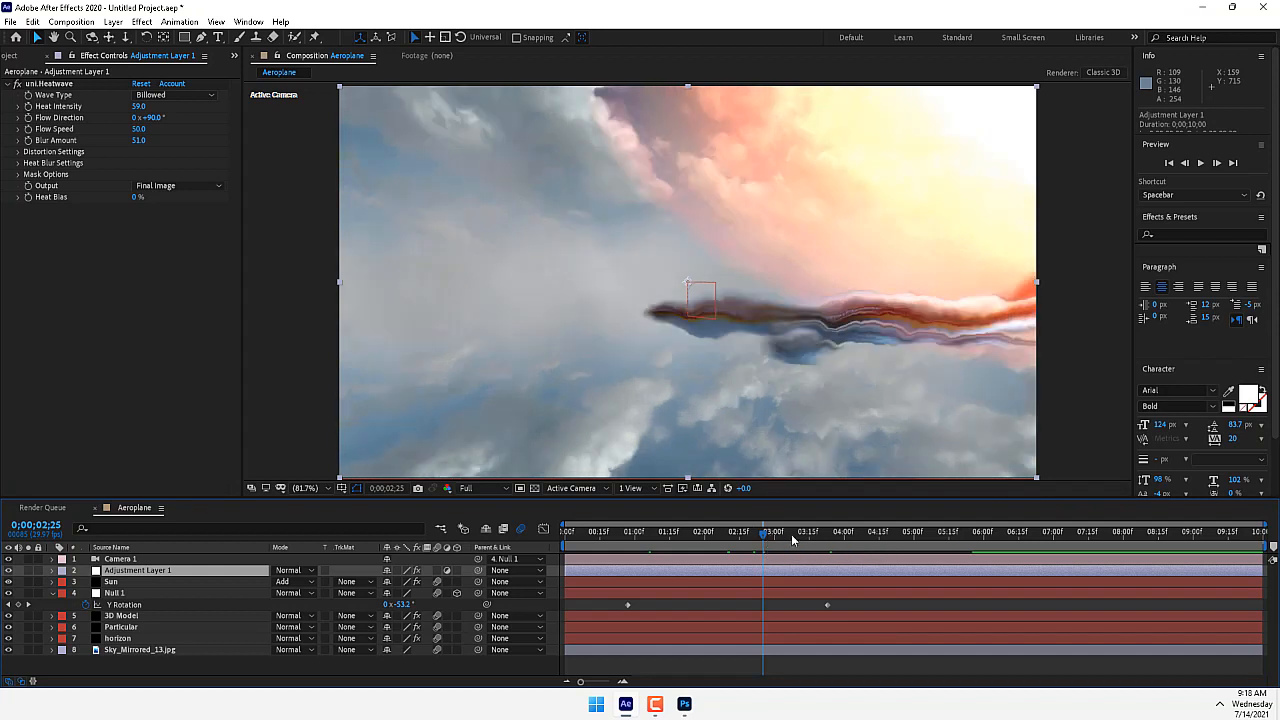
left_click(791, 536)
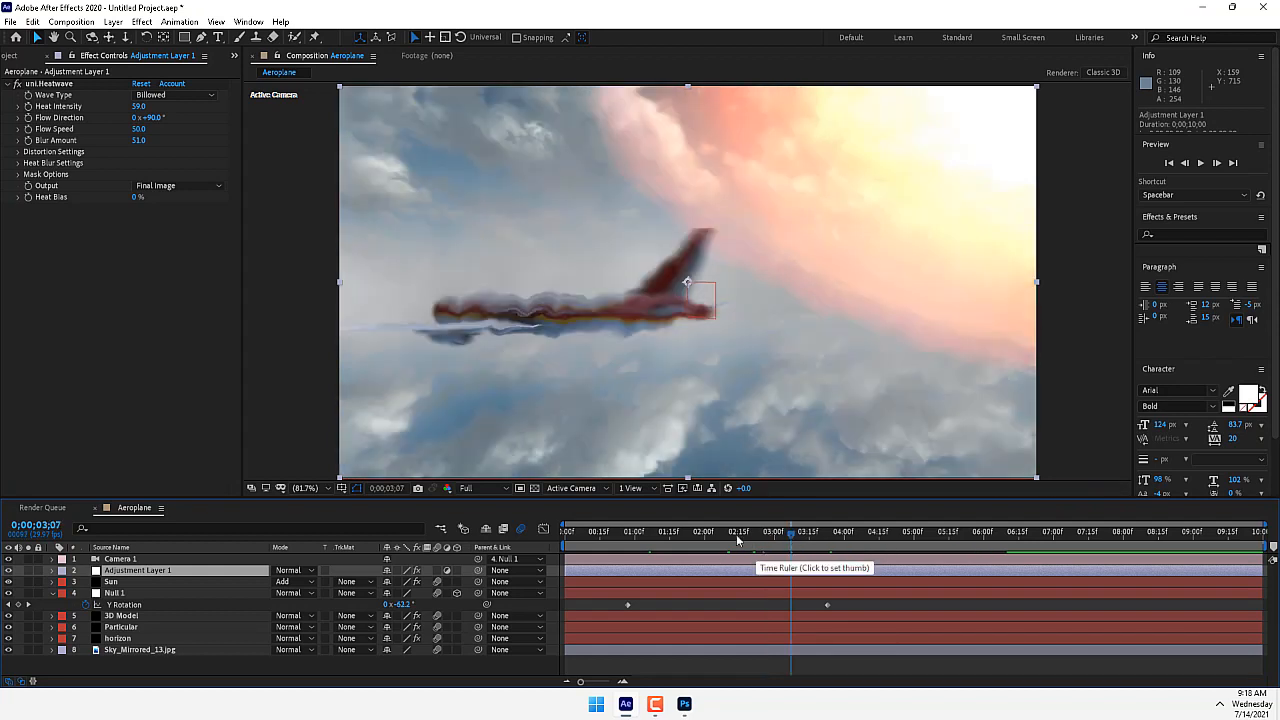
Step: Draw a rectangular mask about 655 × 190 px on Adjustment Layer 1 just behind the aeroplane's tail and feather it 63 pixels
left_click(184, 38)
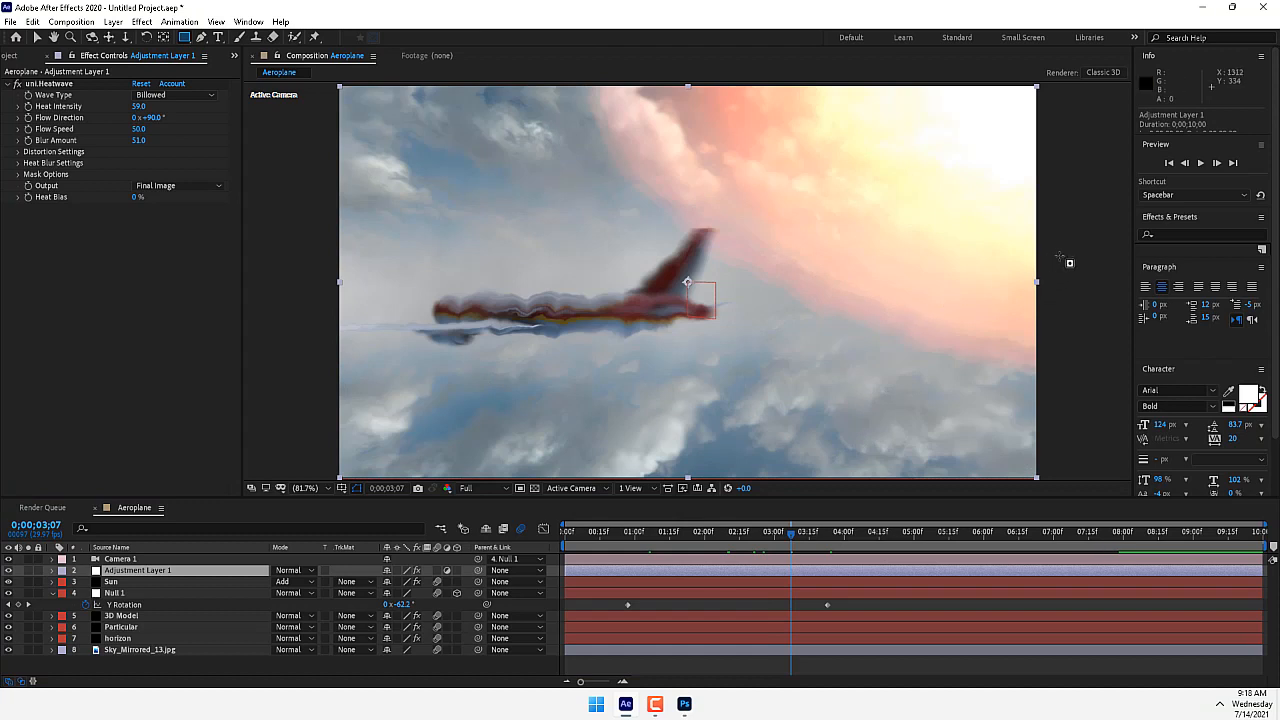
left_click_drag(1070, 256, 713, 358)
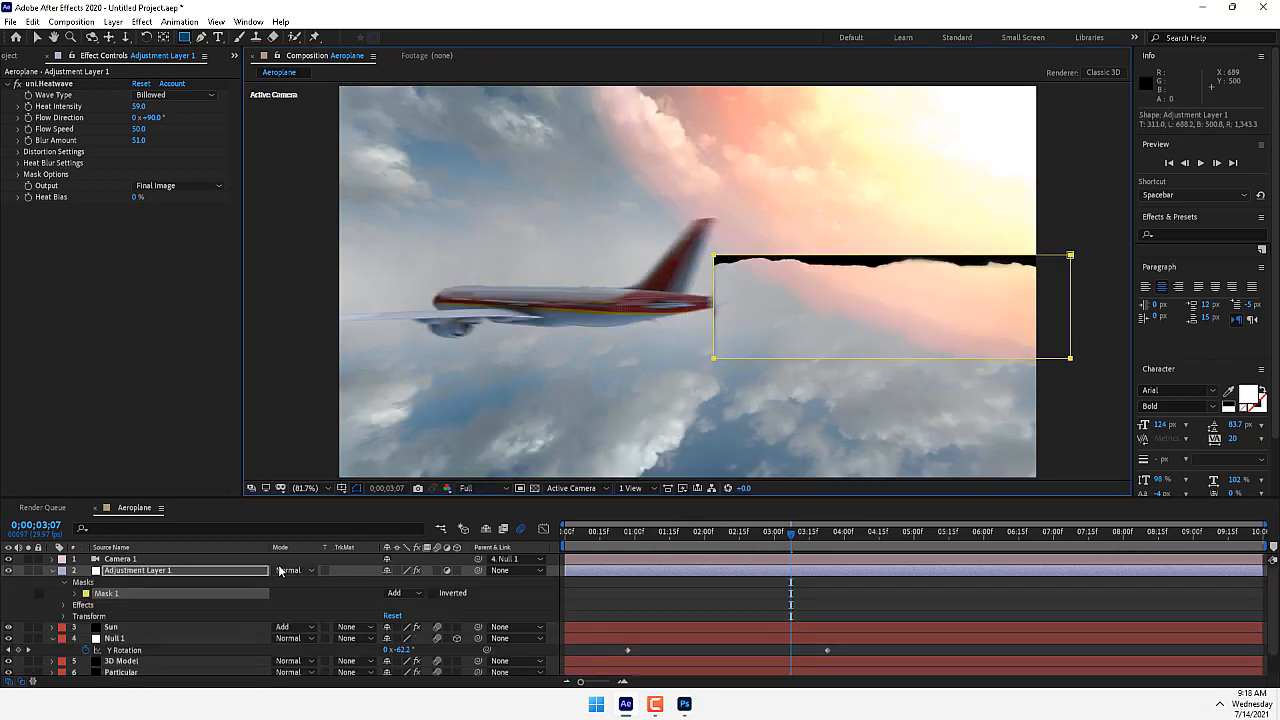
key("m")
key("m")
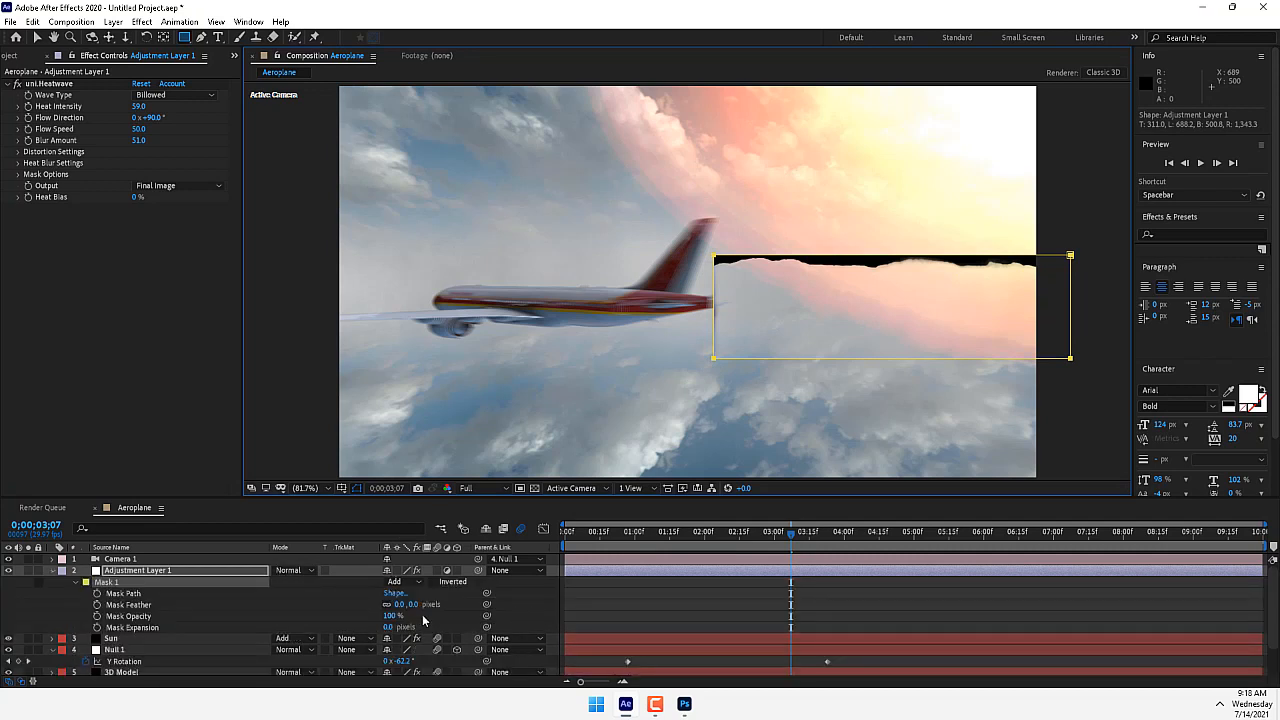
mouse_move(413, 607)
left_mouse_down()
mouse_move(465, 605)
mouse_move(390, 604)
mouse_move(420, 604)
left_mouse_up()
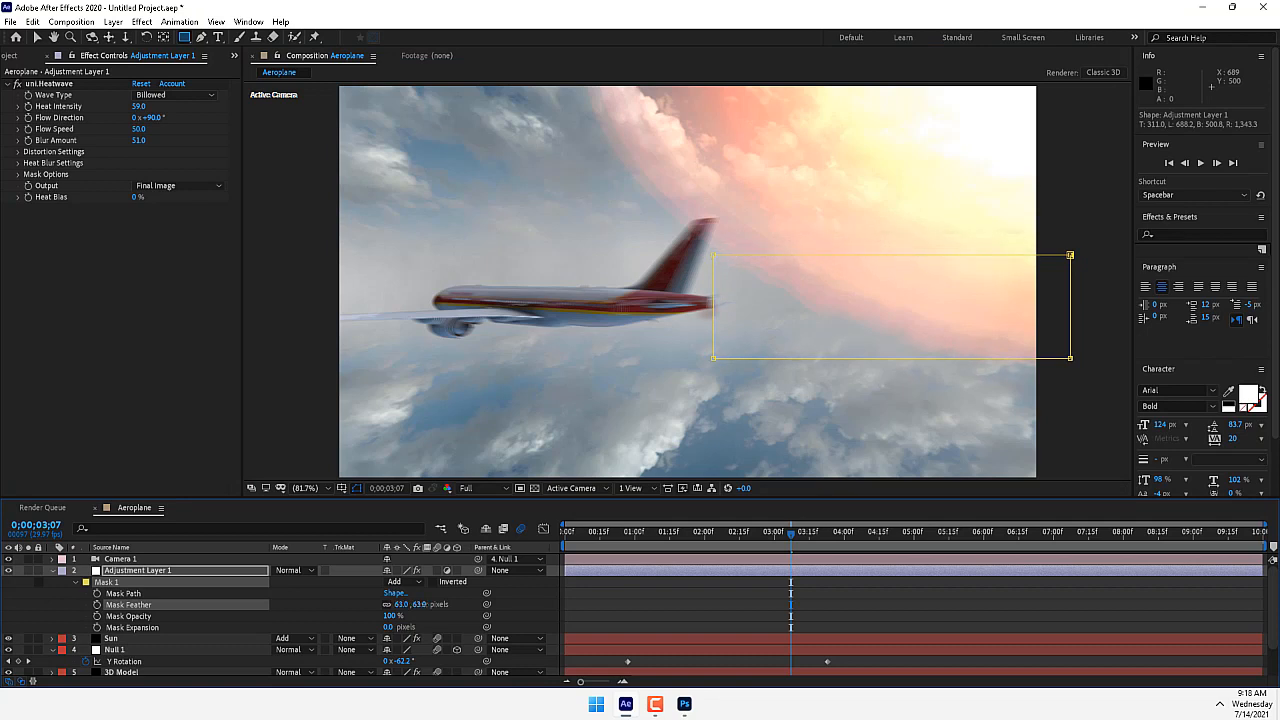
Step: Keyframe the Mask Path with the mask moved just beyond the frame's right edge, and shift that keyframe to 0;00;02;26
left_click(116, 575)
left_click(124, 595)
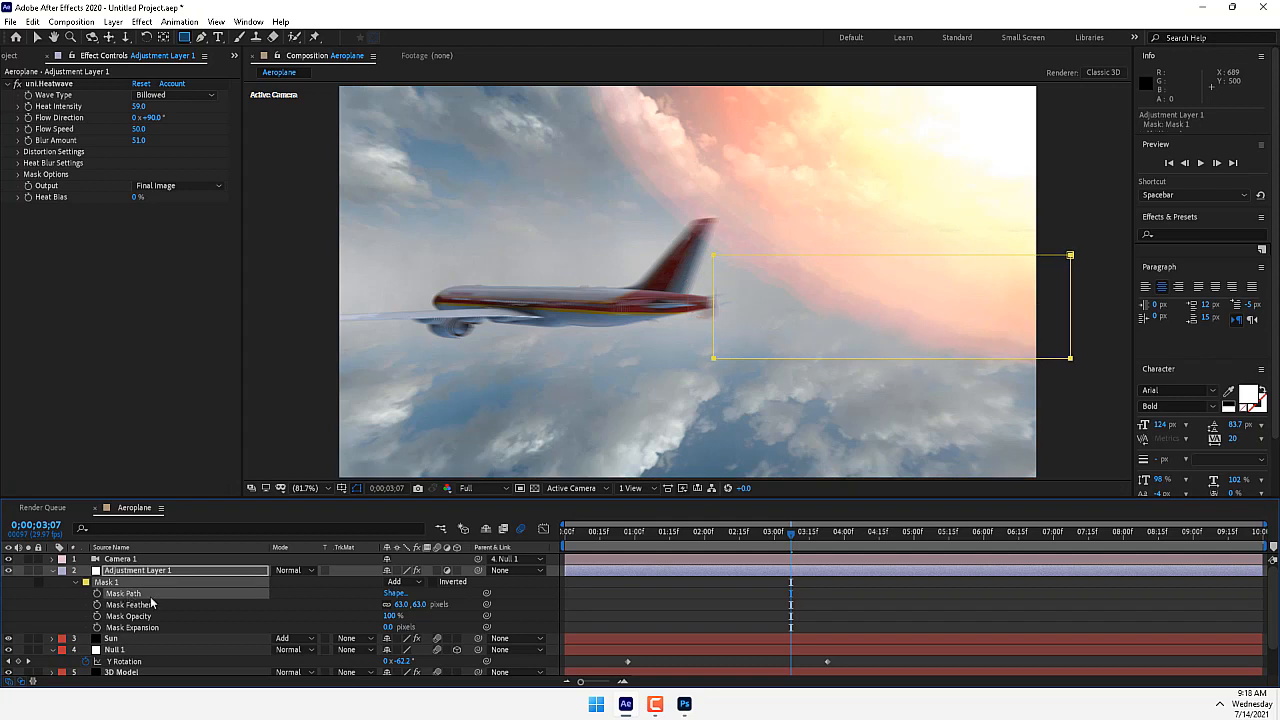
key("v")
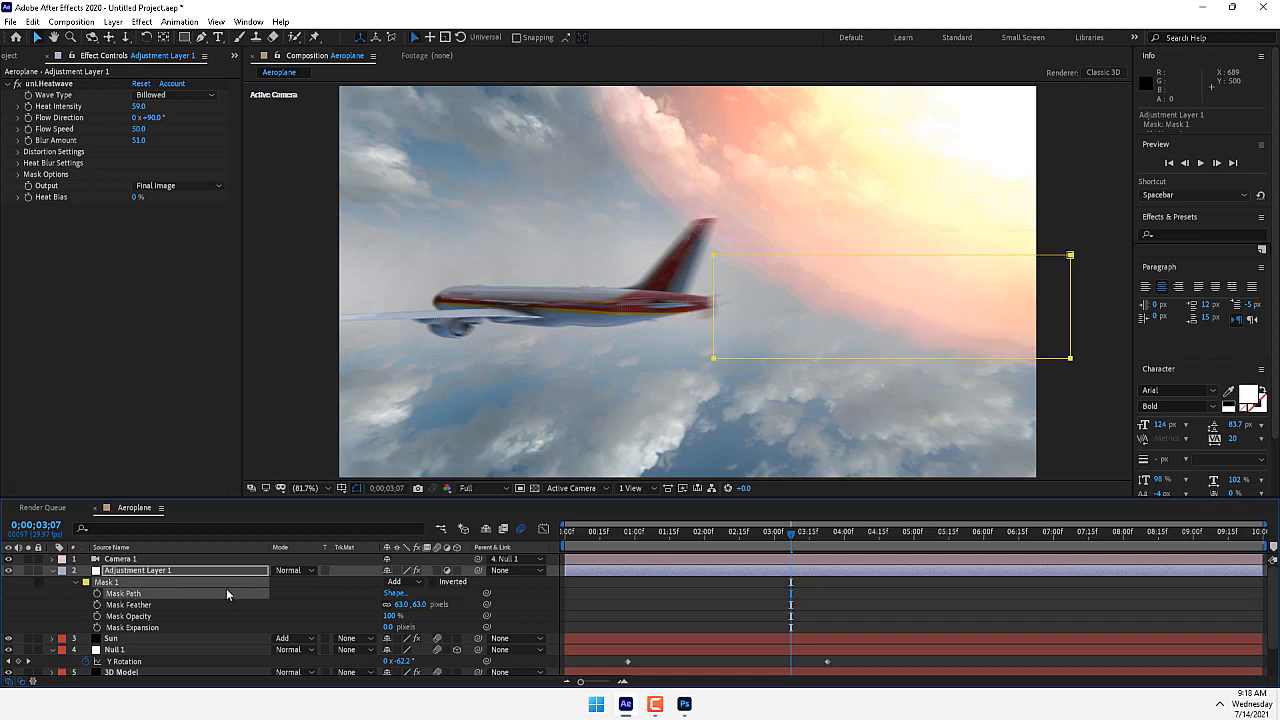
left_click(97, 594)
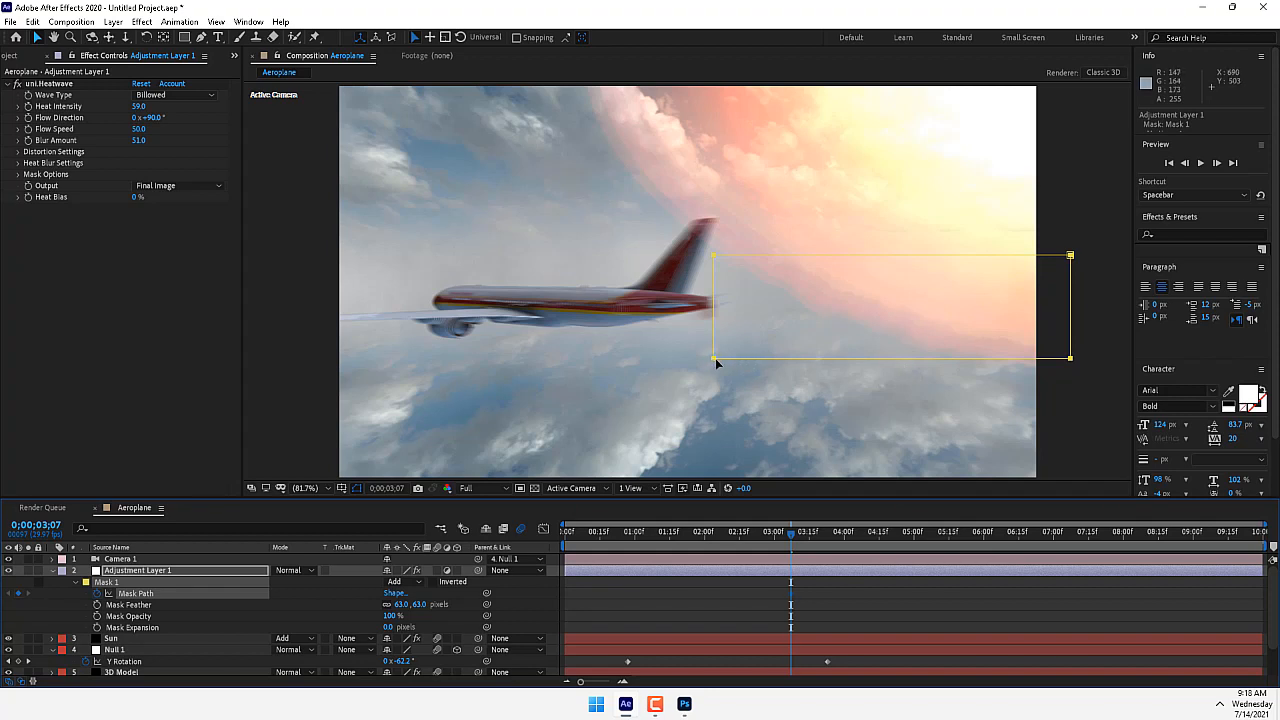
left_click_drag(716, 363, 1043, 363)
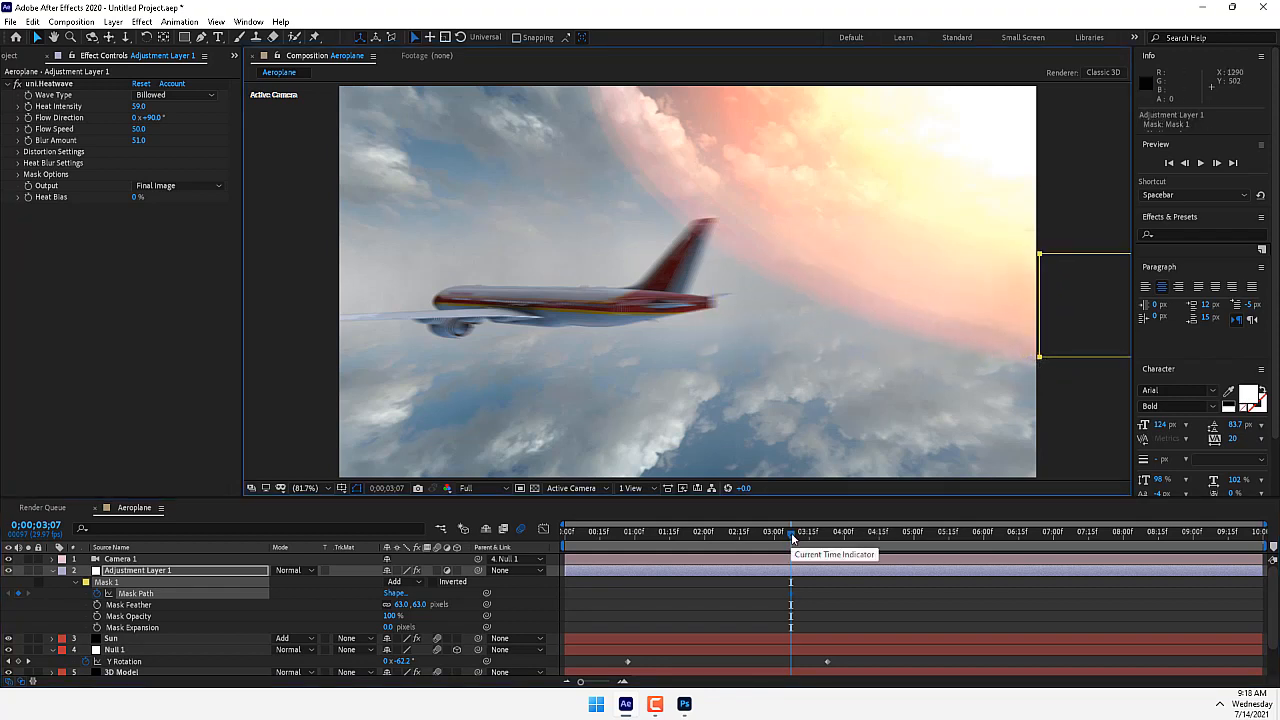
left_click_drag(790, 534, 767, 538)
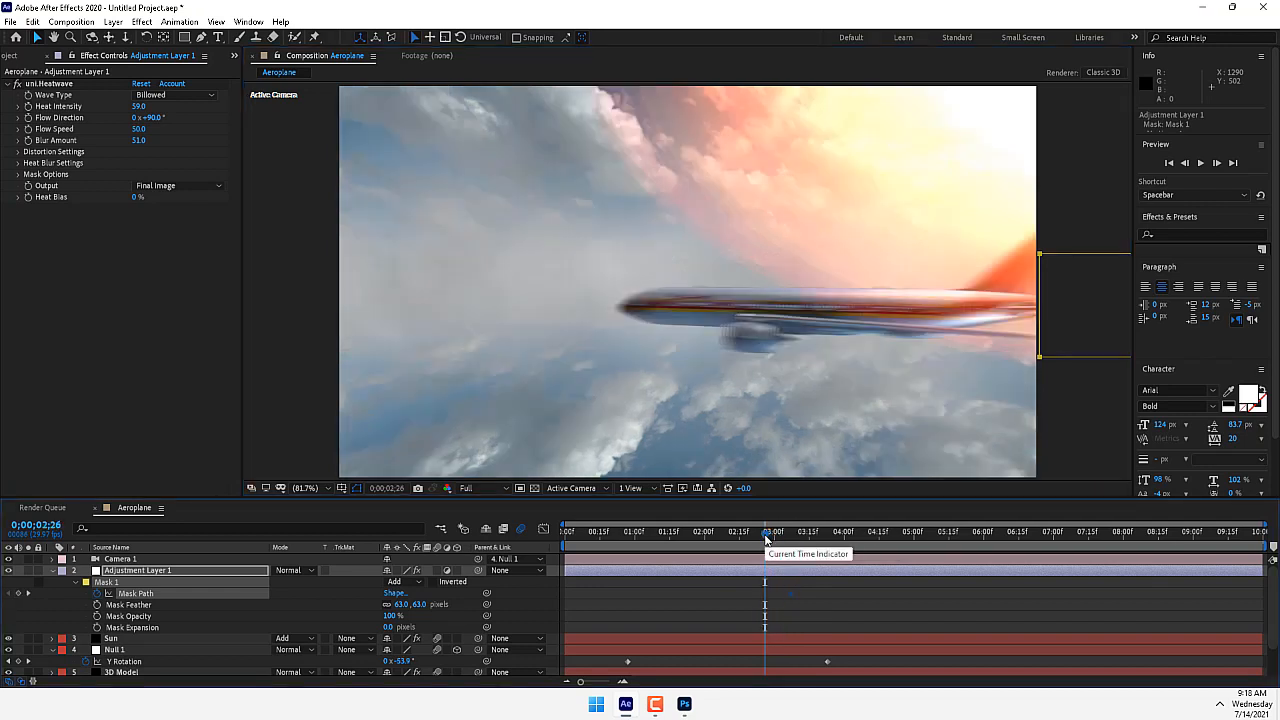
left_click_drag(793, 593, 766, 596)
Step: At 0;00;03;23, move the mask back into the frame so that it starts right behind the aeroplane's tail
left_click_drag(770, 536, 827, 538)
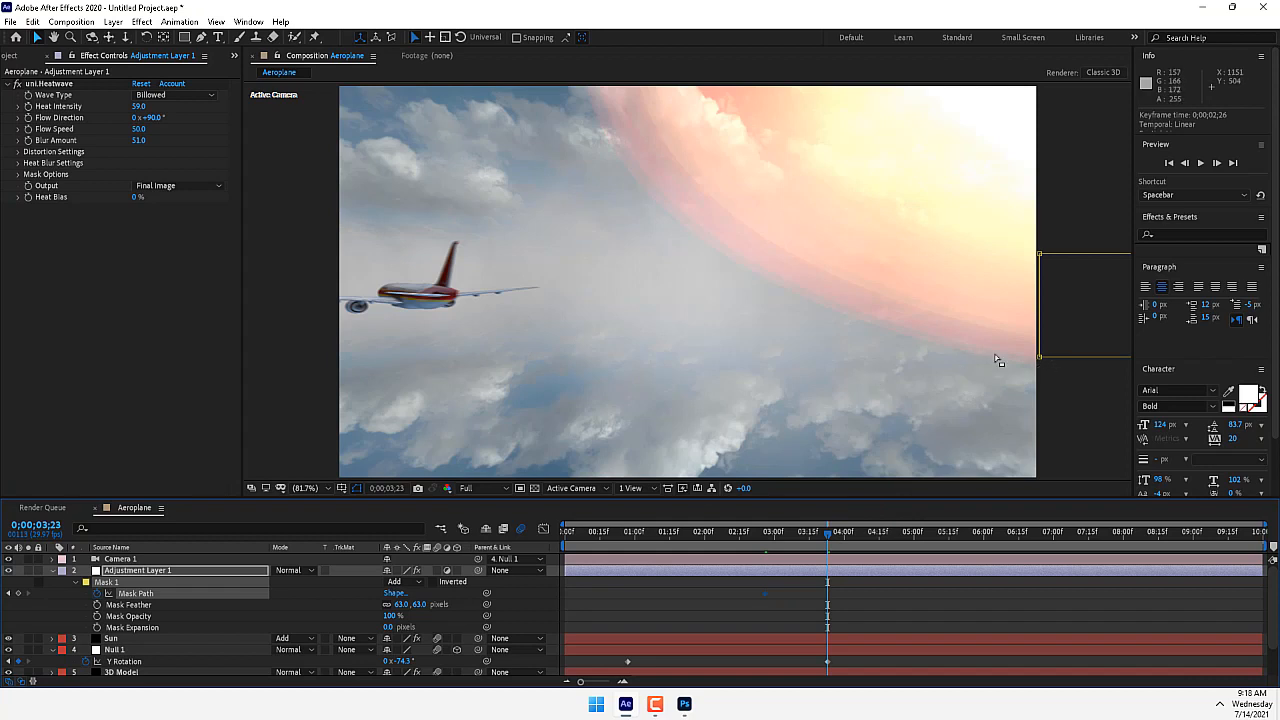
left_click(126, 594)
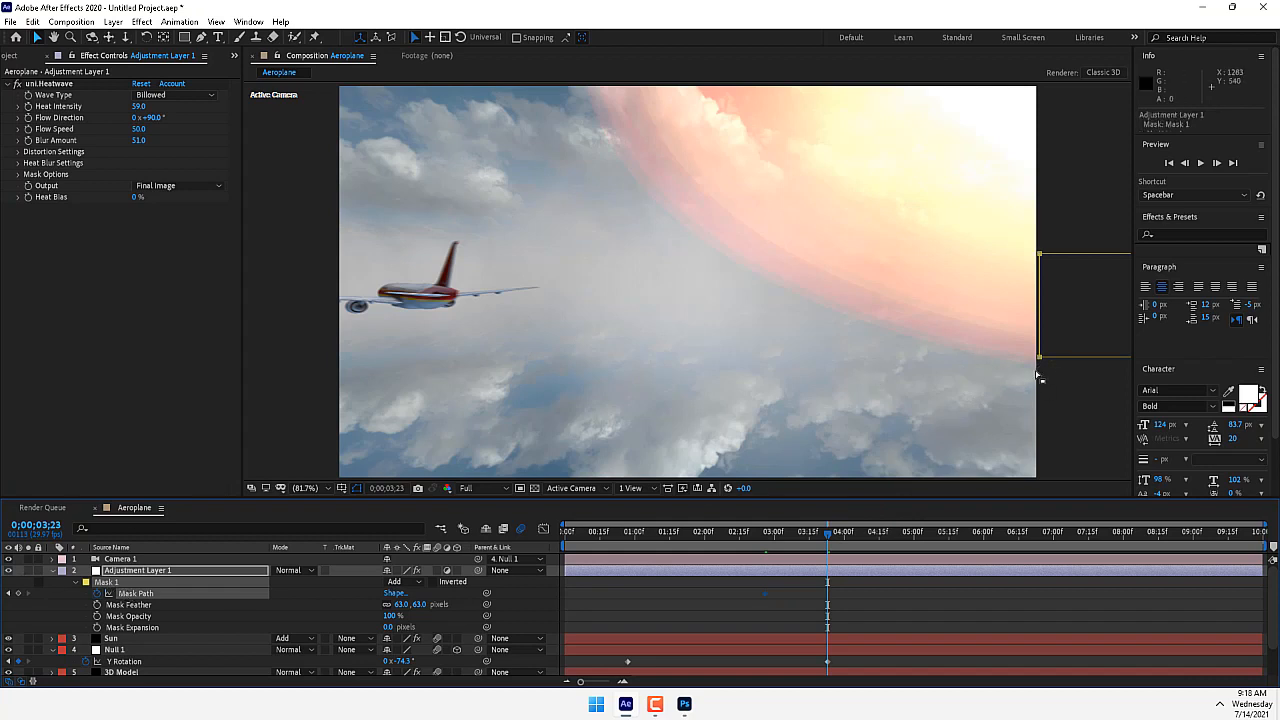
left_click_drag(1038, 357, 455, 349)
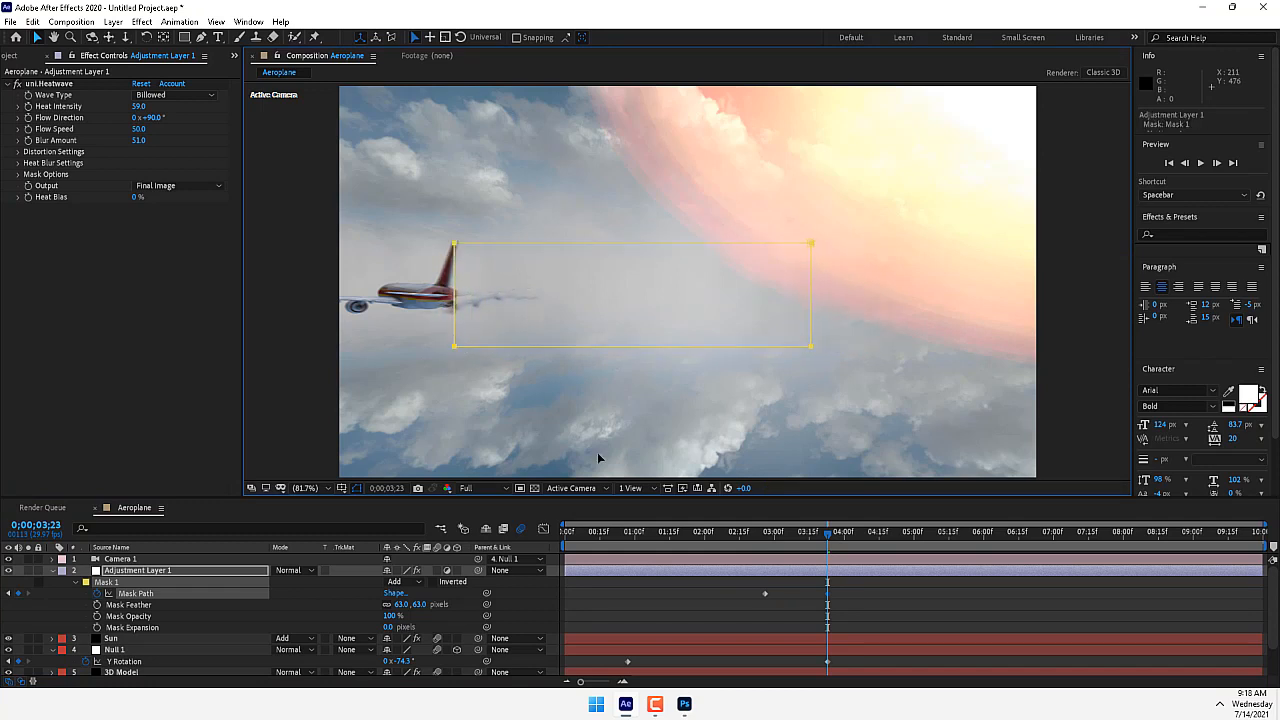
Step: Keyframe the Mask Path further left at 0;00;04;21 and fully beyond the frame's left edge at 0;00;05;14, and check the mask's motion
left_click_drag(845, 537, 893, 537)
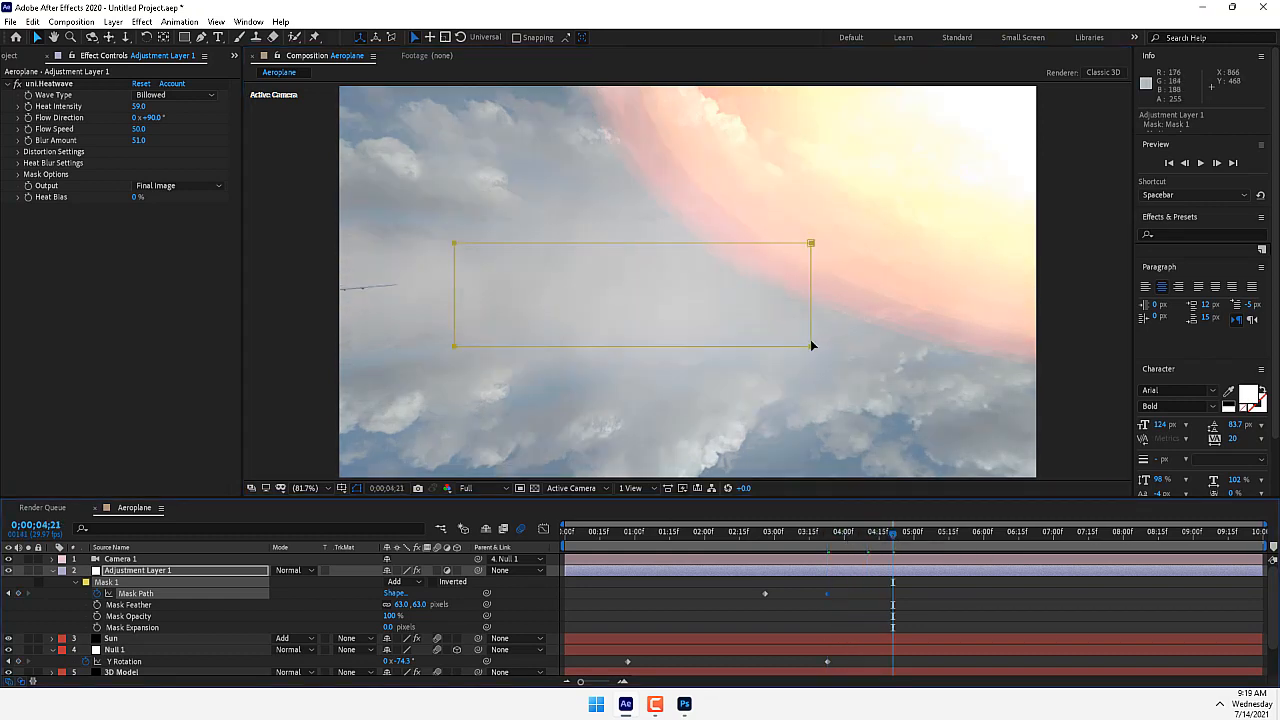
left_click_drag(809, 345, 677, 342)
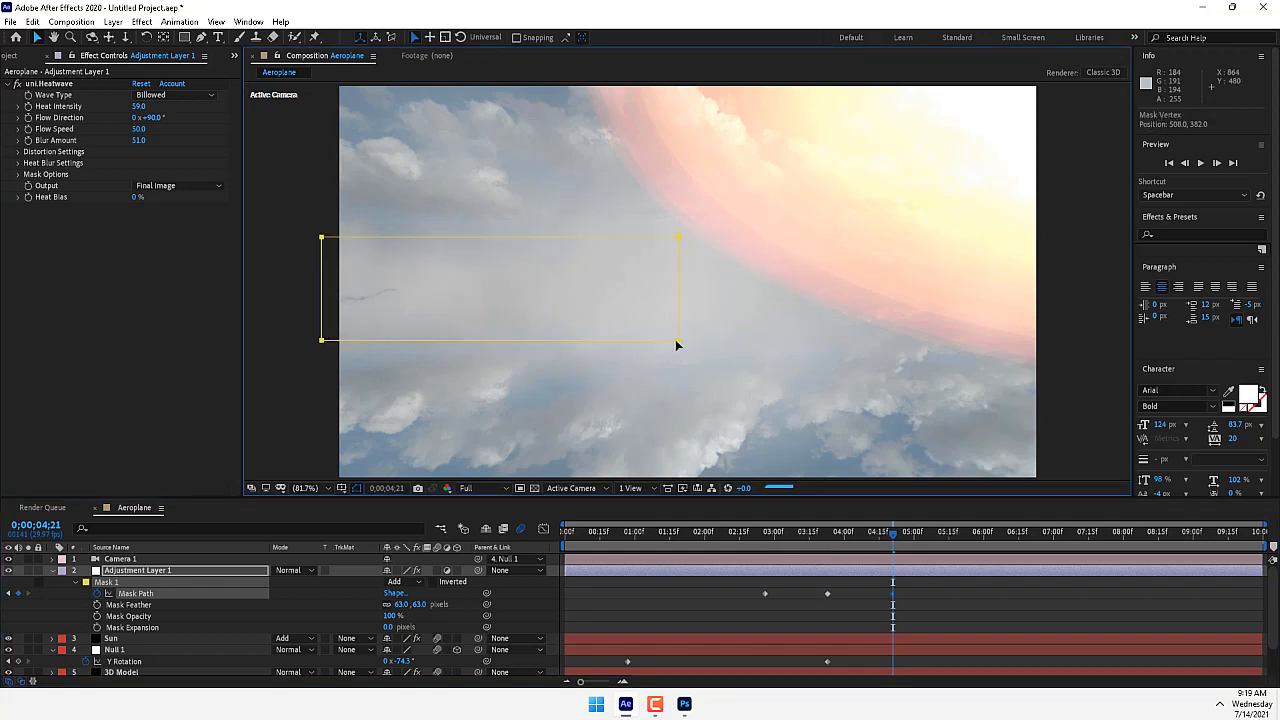
left_click(947, 537)
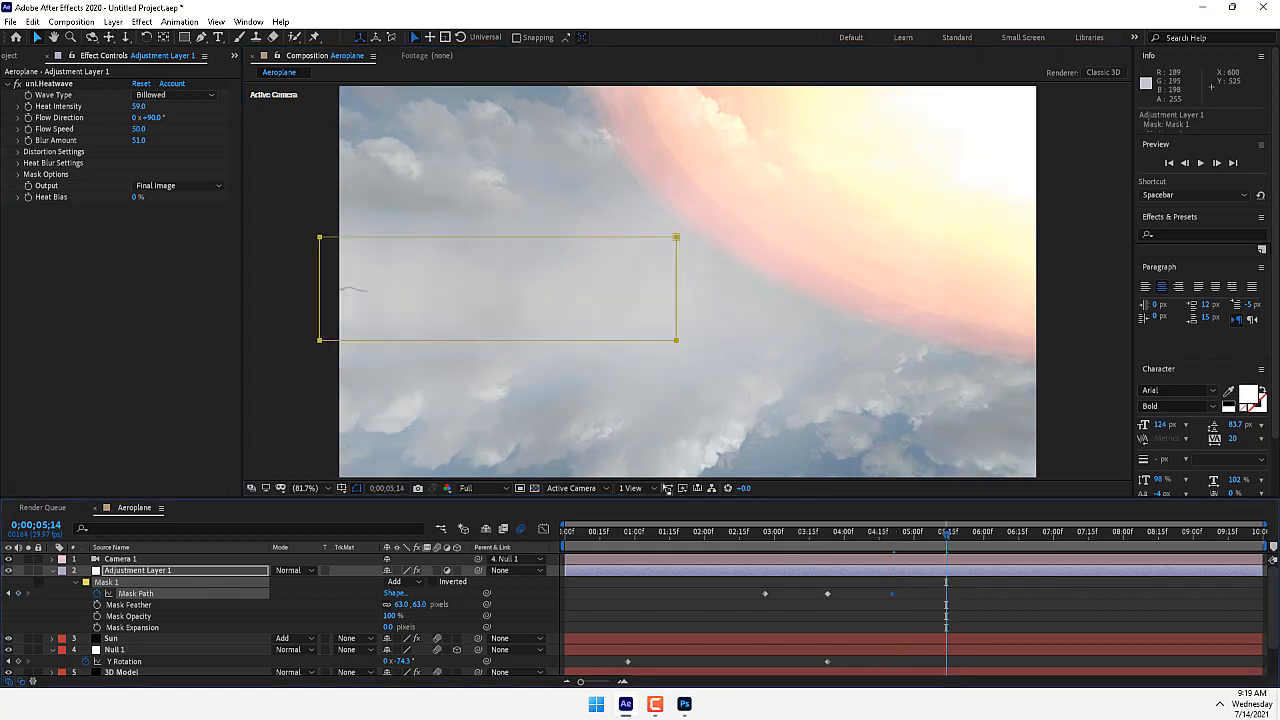
left_click(624, 595)
left_click(155, 593)
left_click_drag(674, 338, 325, 330)
left_click_drag(724, 534, 802, 537)
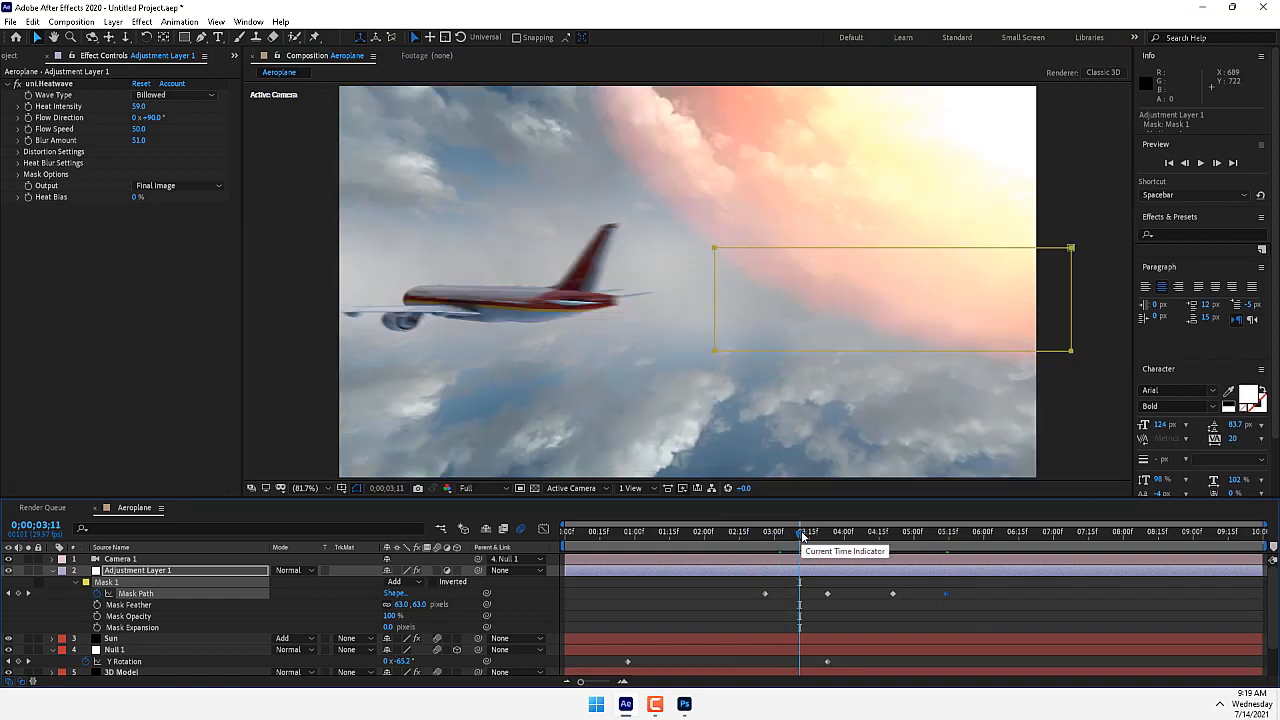
left_click_drag(802, 537, 824, 537)
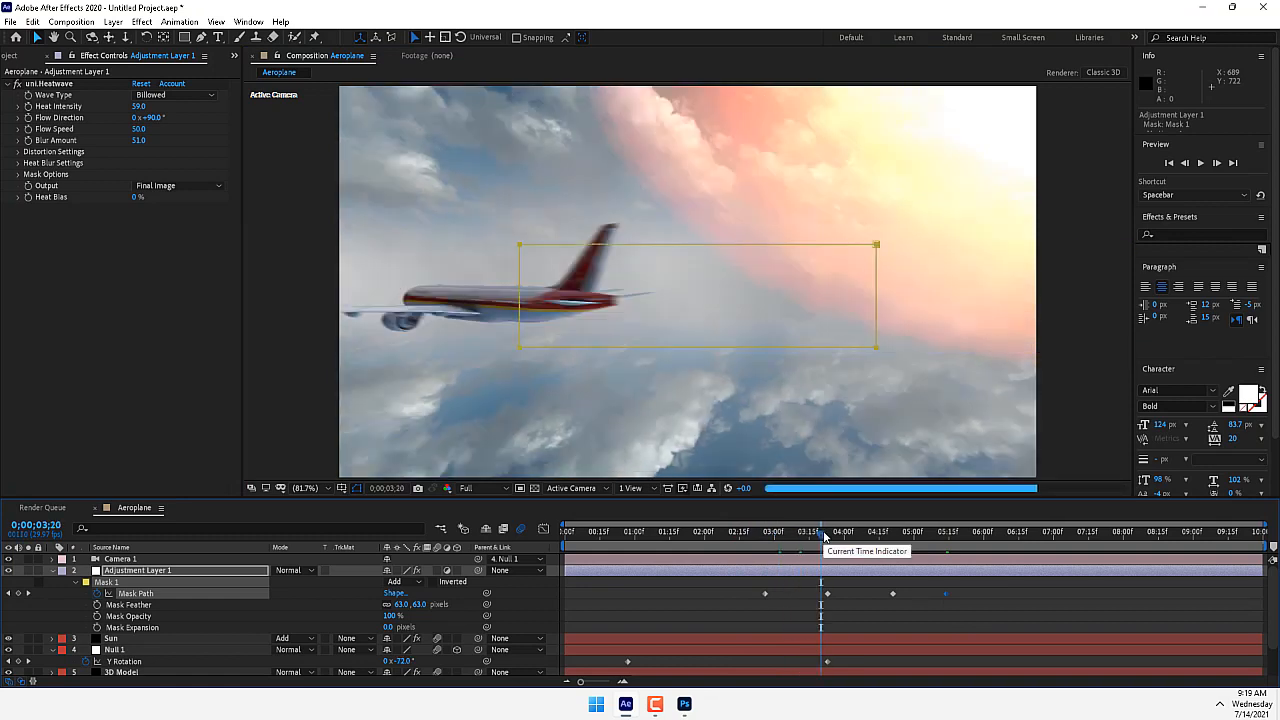
Step: Deselect Adjustment Layer 1 and shorten the composition's work area so that it ends at 0;00;07;01
left_click(567, 537)
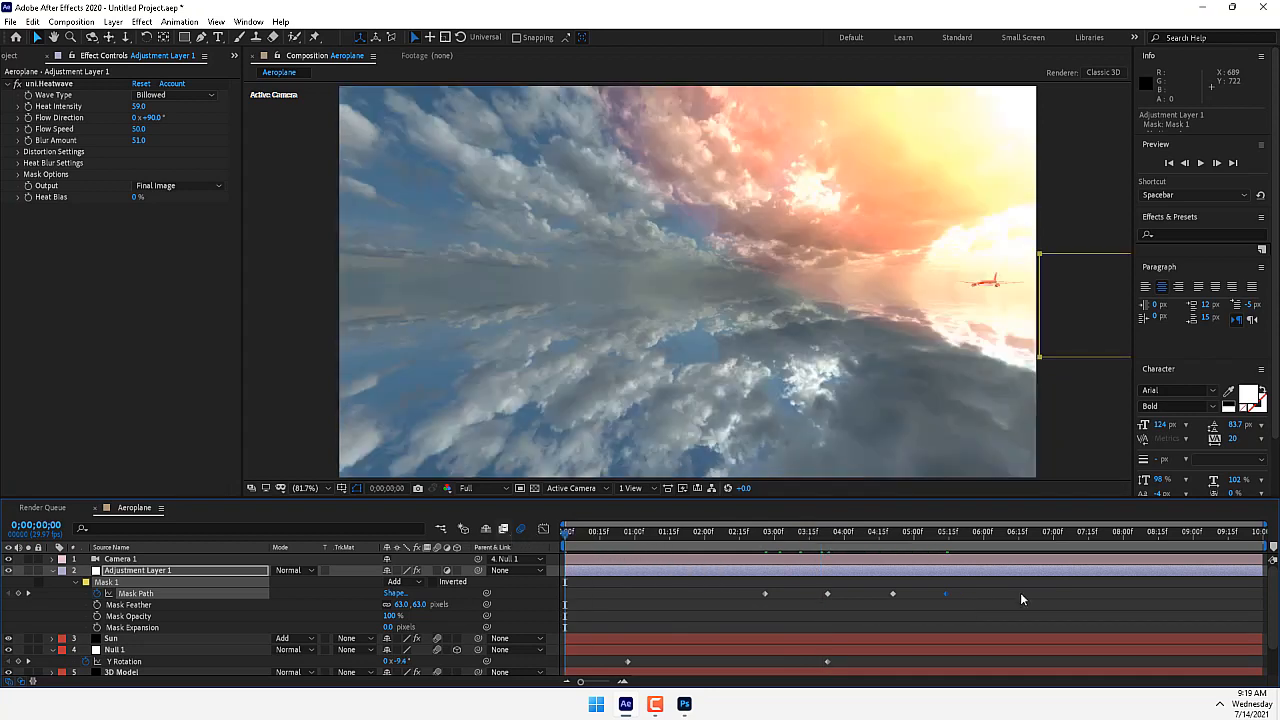
left_click(1017, 592)
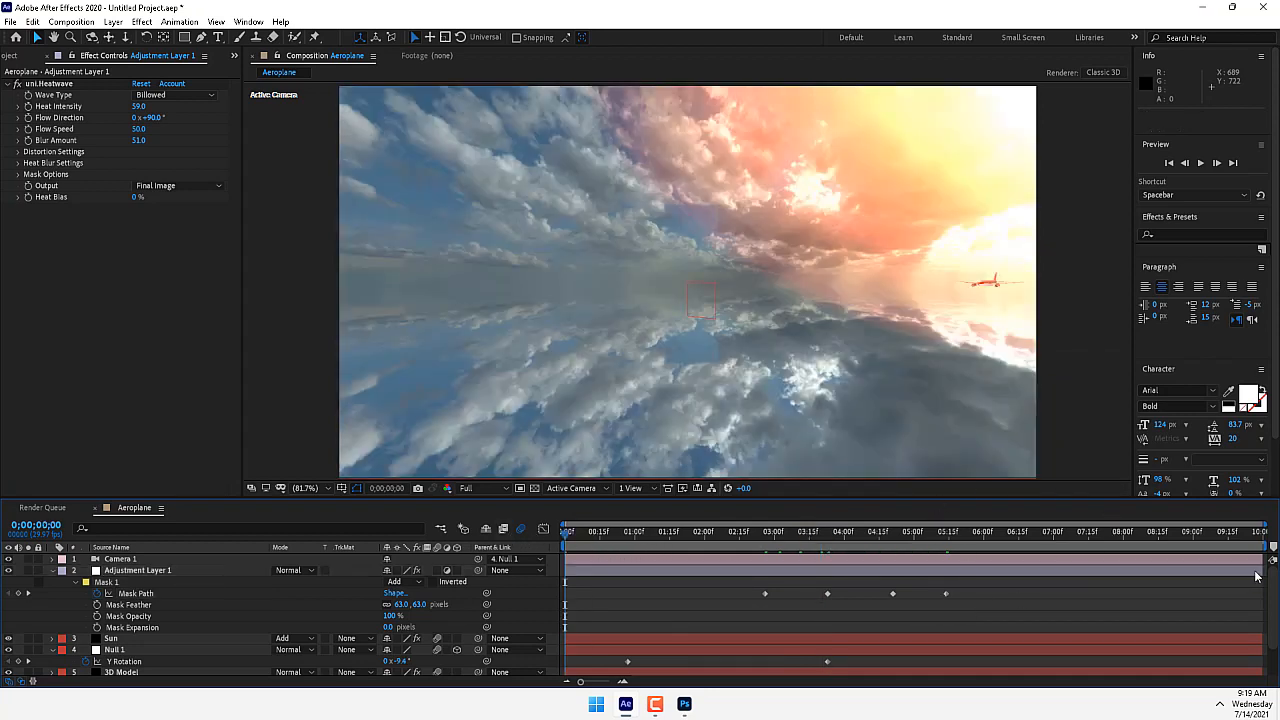
left_click(1020, 538)
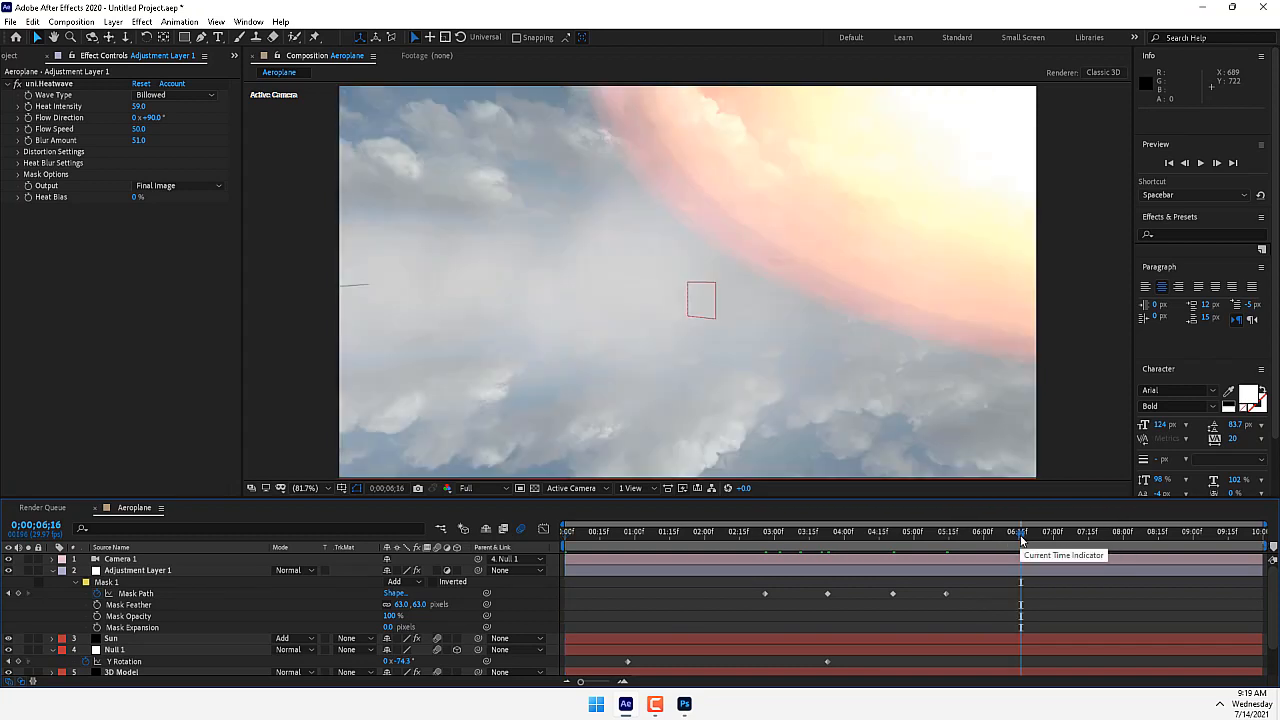
left_click_drag(1272, 546, 1057, 576)
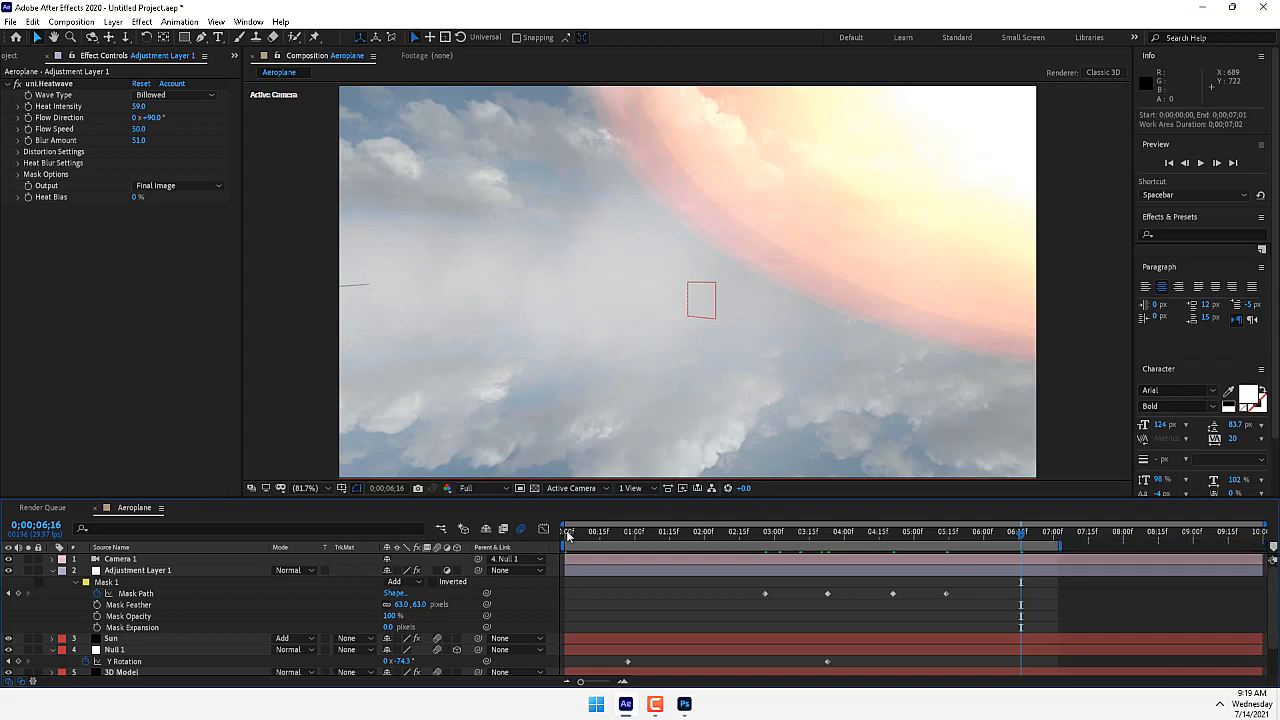
Step: Preview the animation from the first frame and scrub through the aeroplane's pass to check the masked heatwave
left_click(567, 537)
left_click(1200, 163)
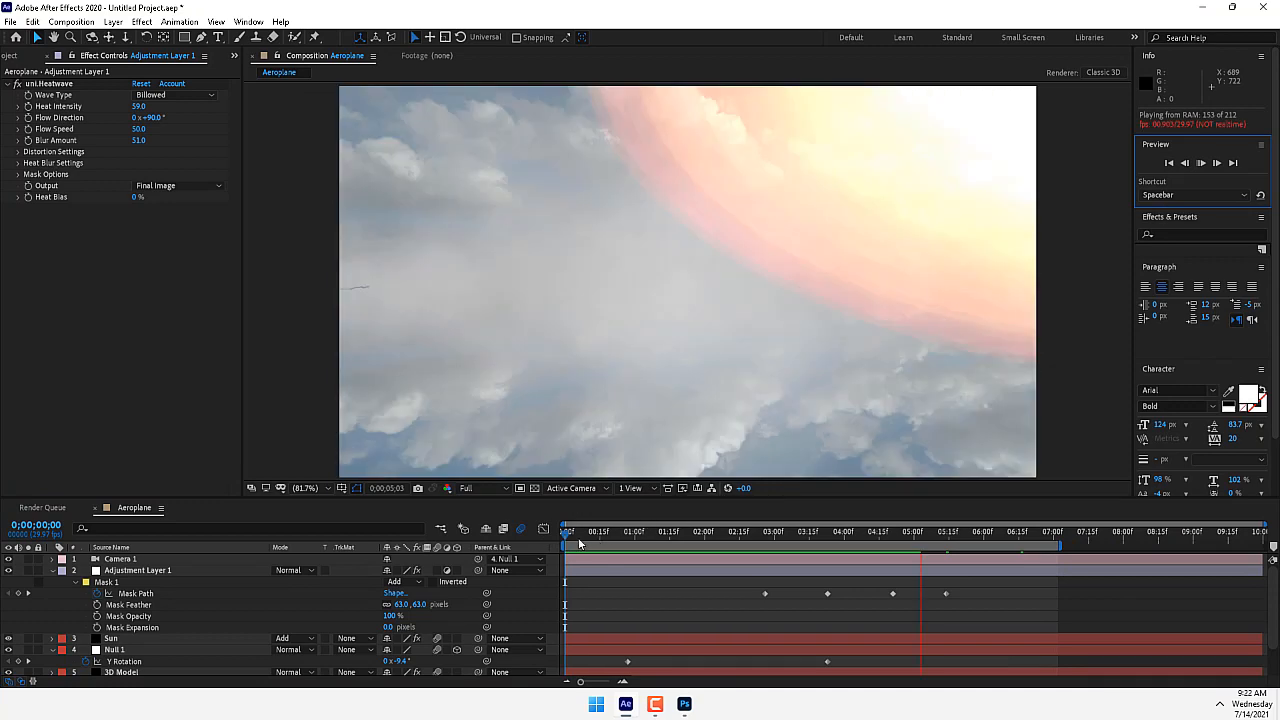
key("space")
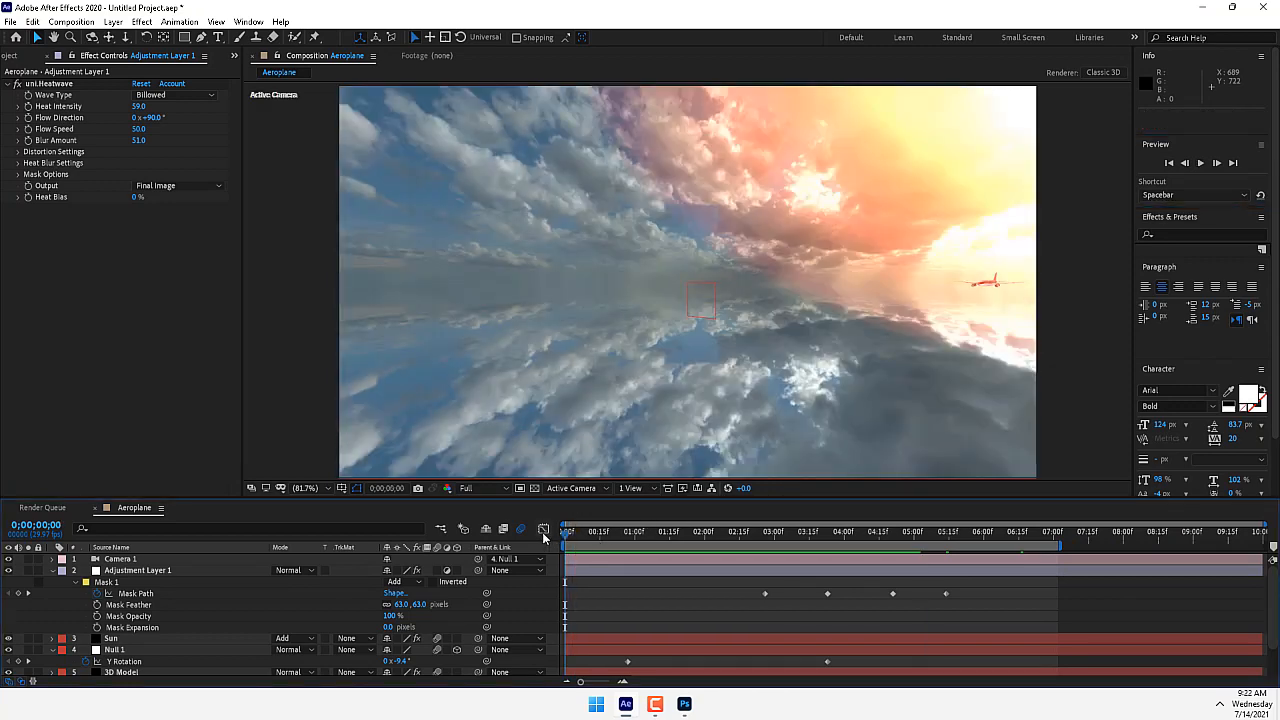
left_click(1201, 163)
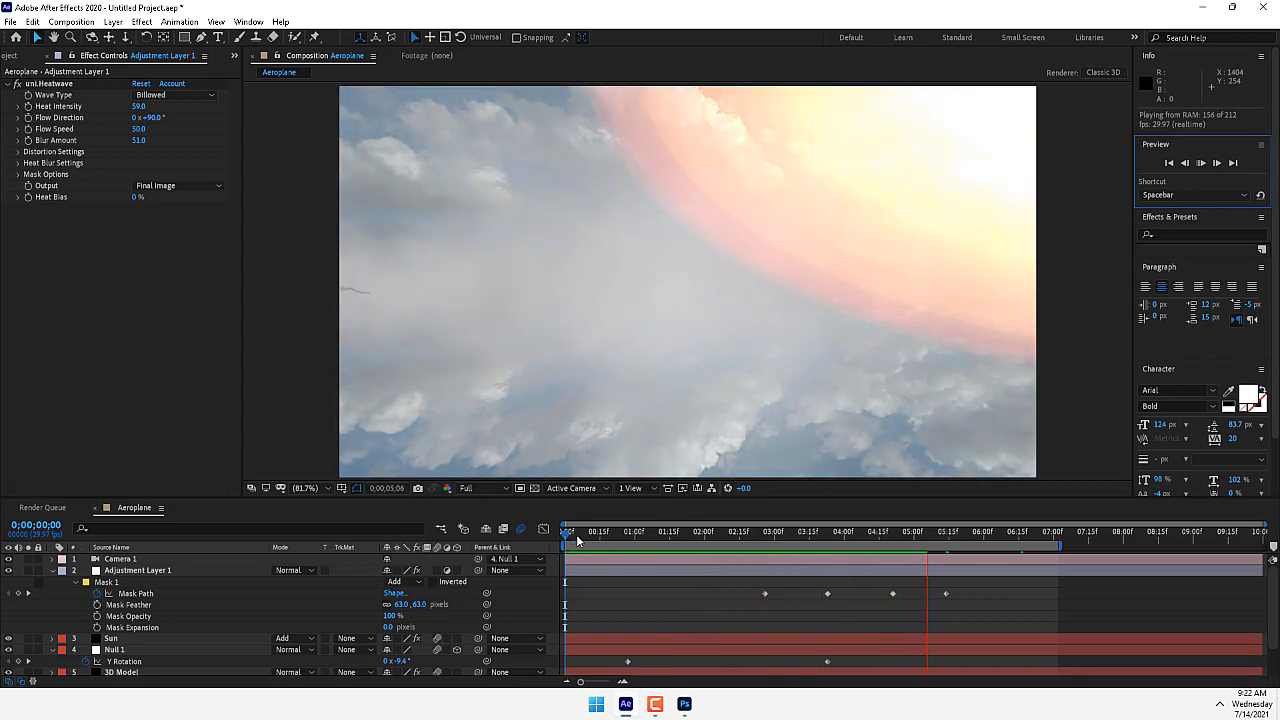
left_click_drag(576, 534, 761, 512)
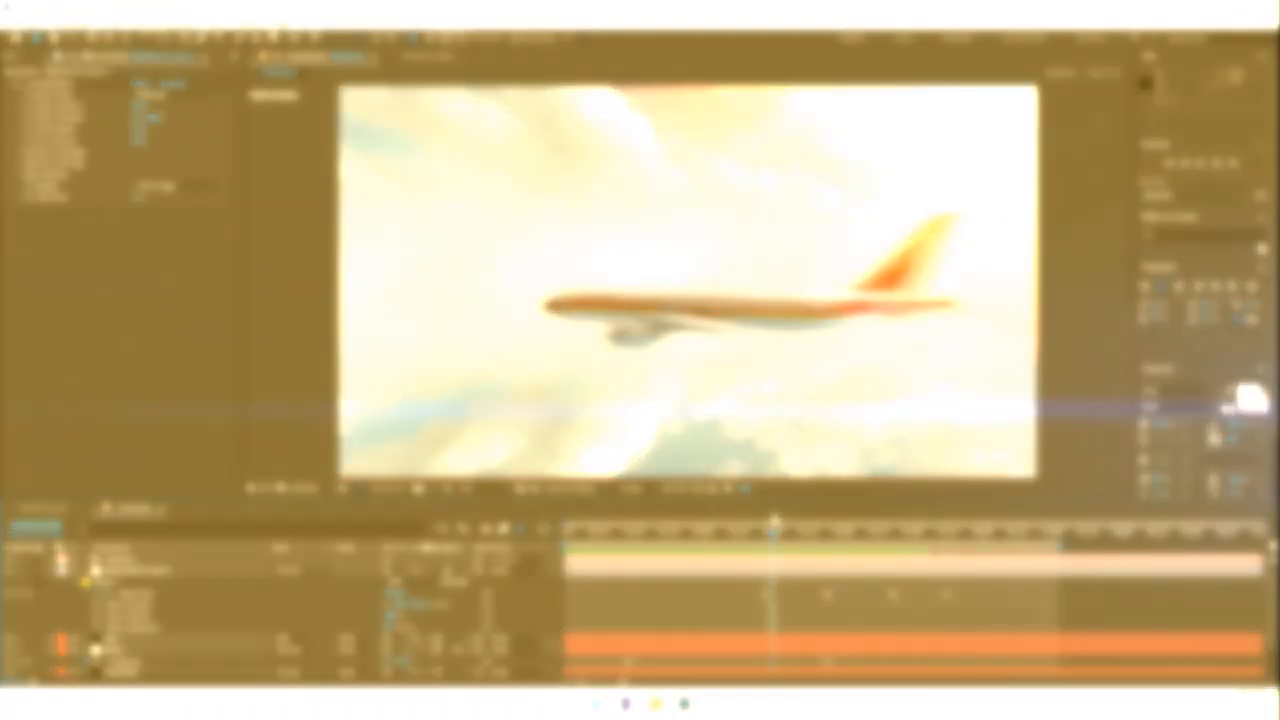